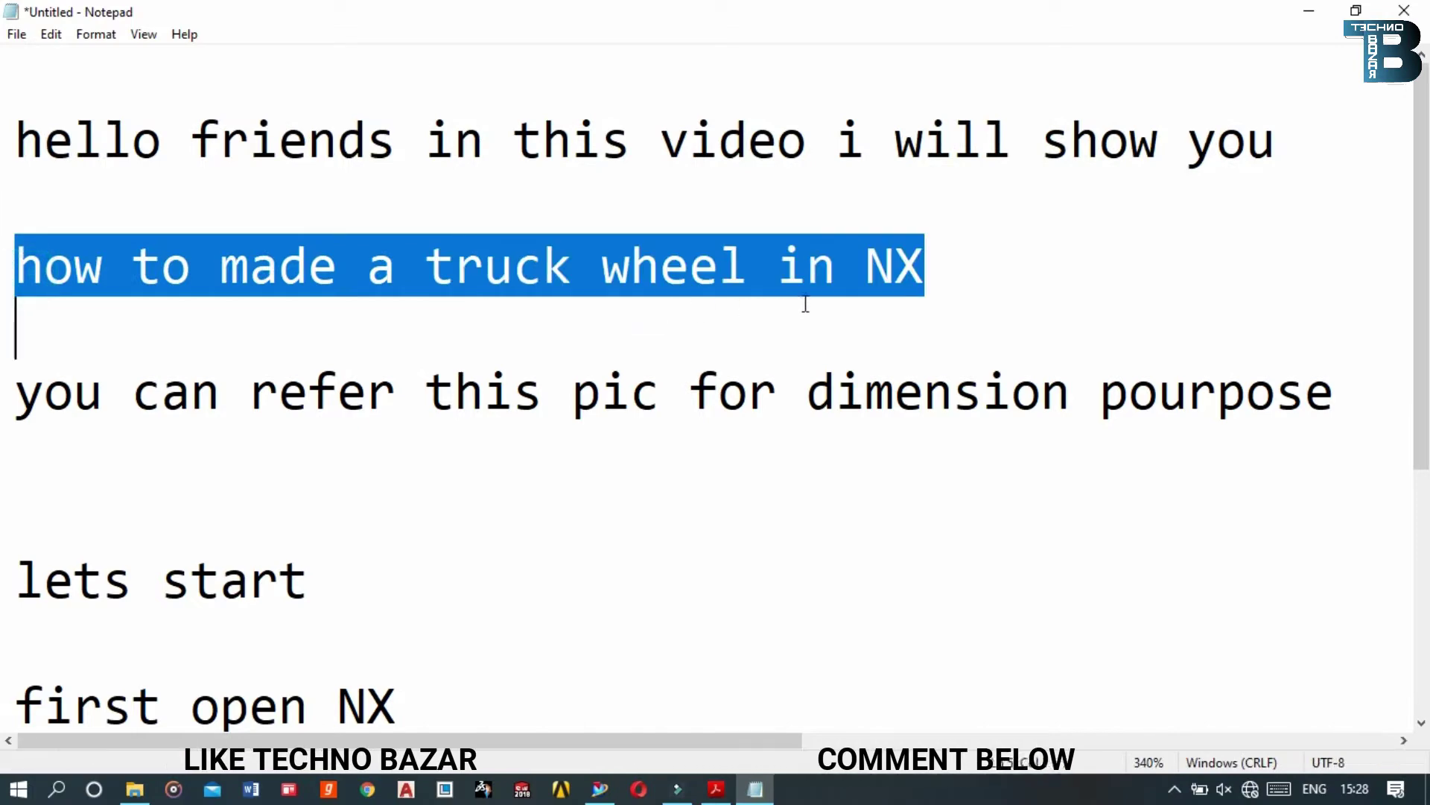
Read through the introductory notes, highlighting each line from the dimension reference down to "then just follow"
drag(10, 390, 1319, 387)
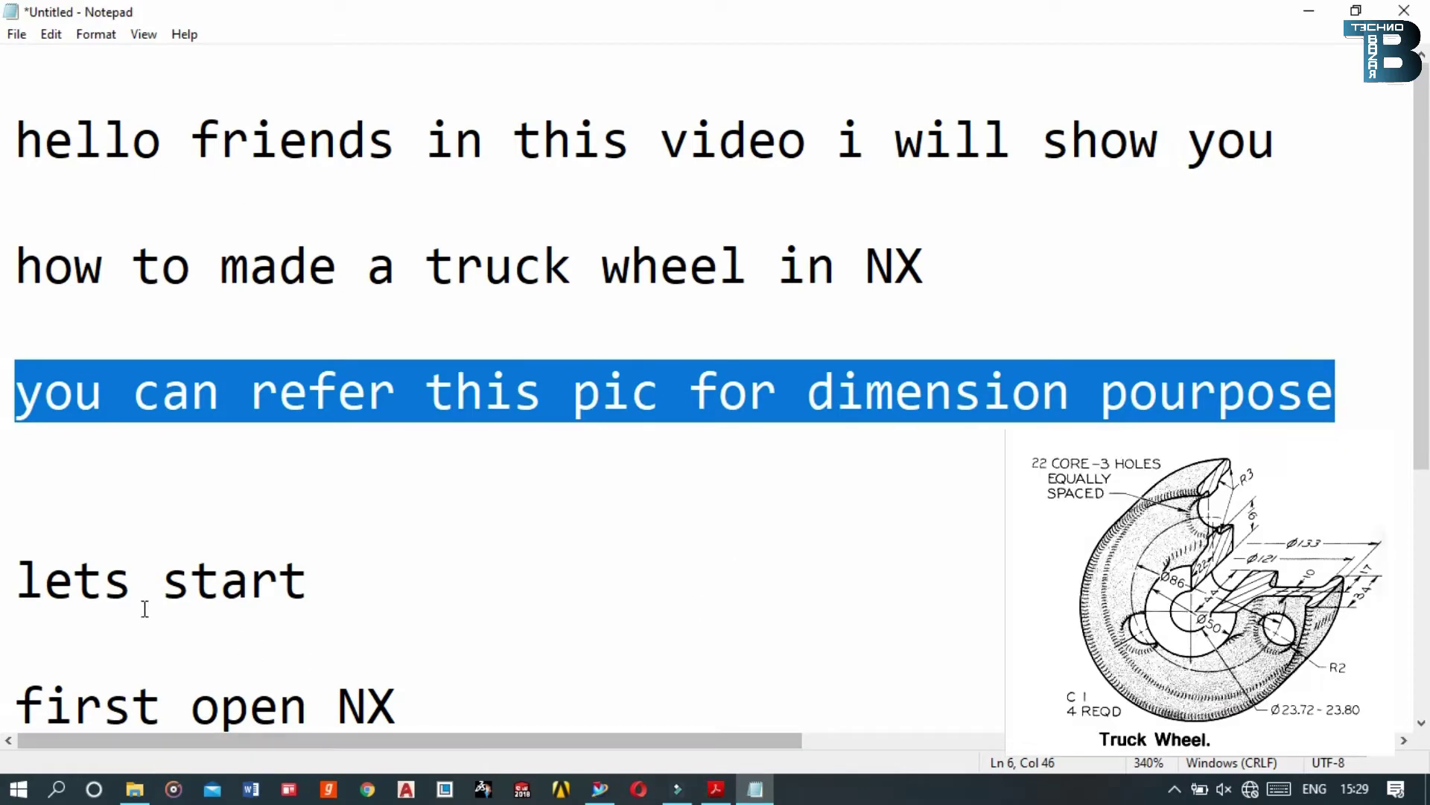
drag(1424, 450, 1424, 705)
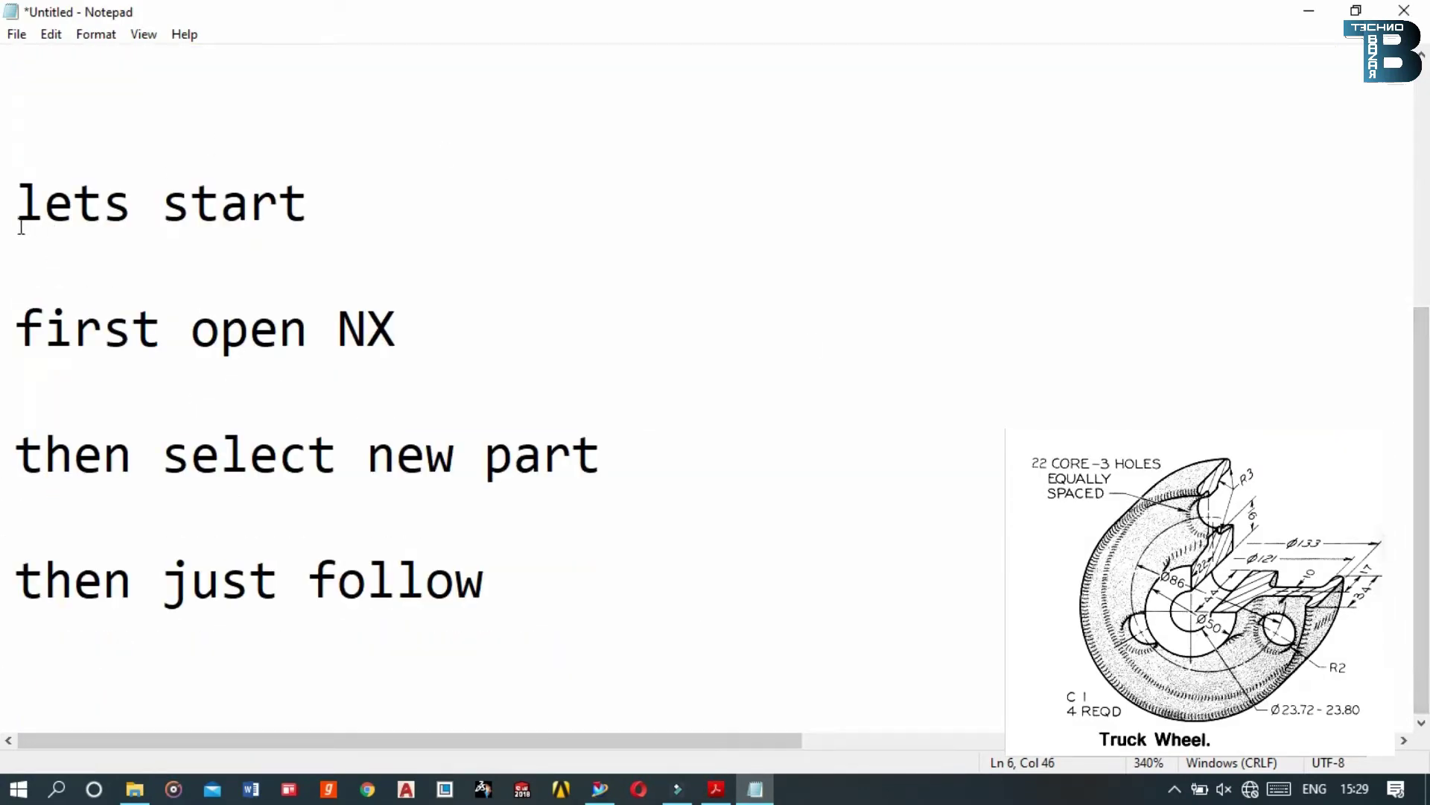
drag(19, 224, 22, 248)
drag(32, 346, 396, 355)
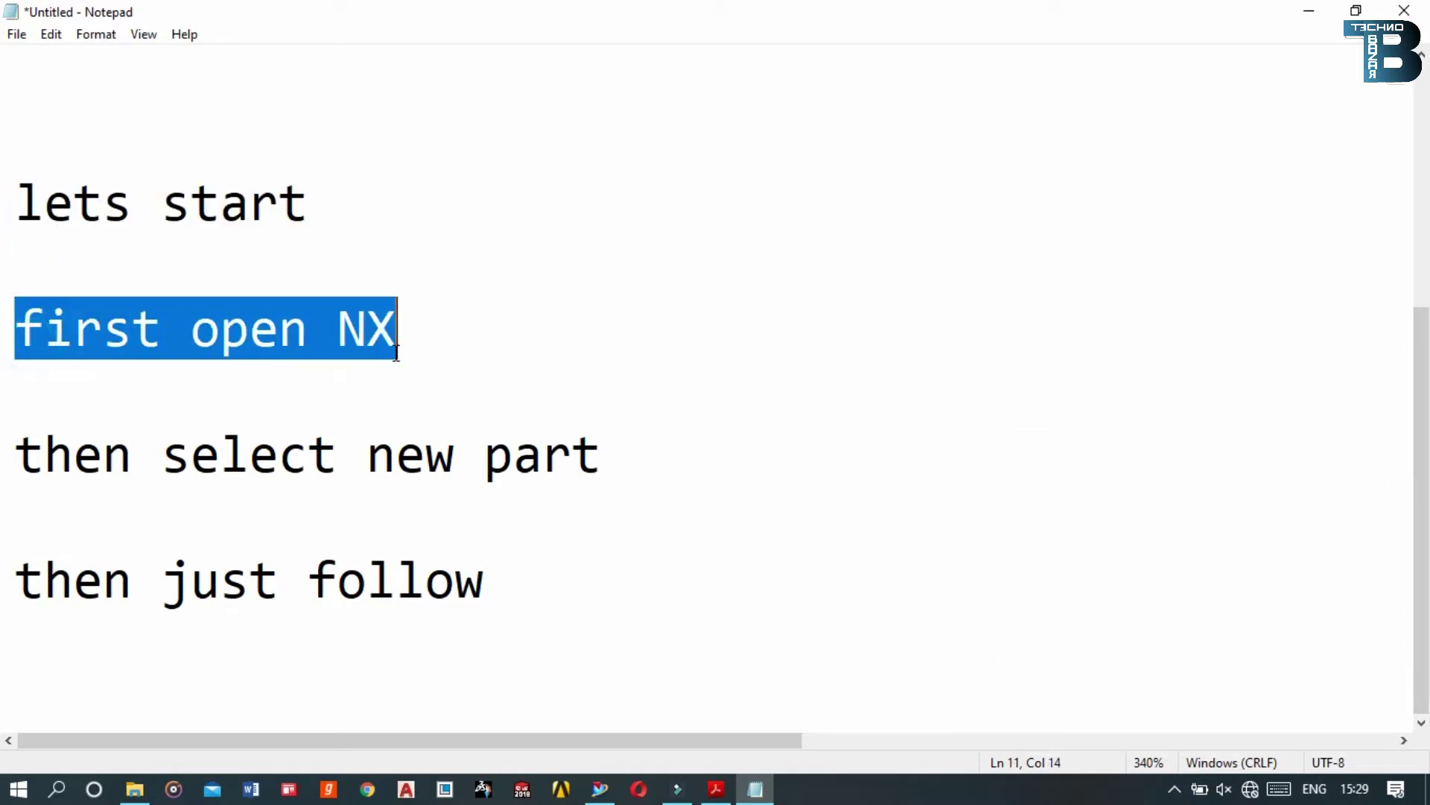
drag(26, 482, 455, 526)
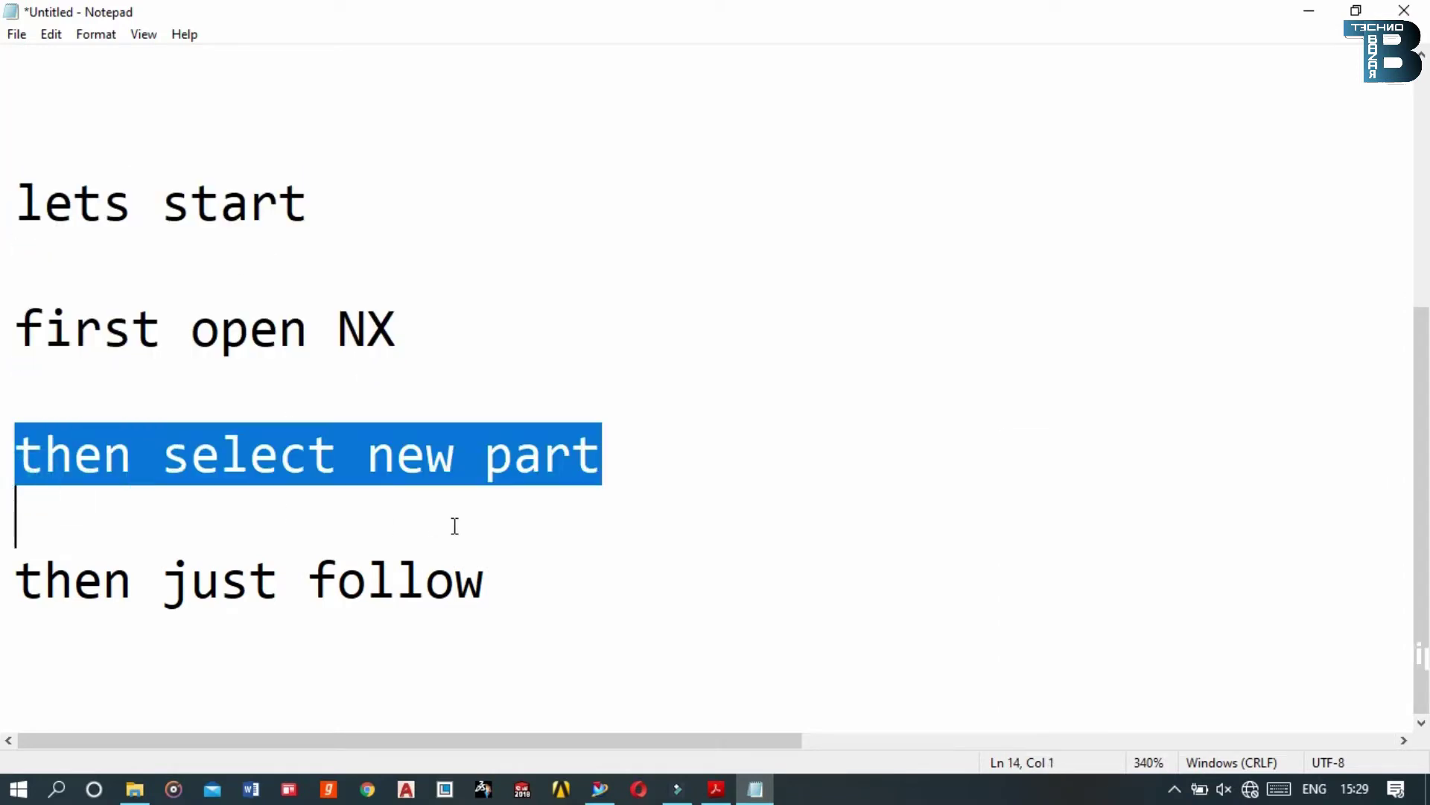
drag(13, 584, 490, 575)
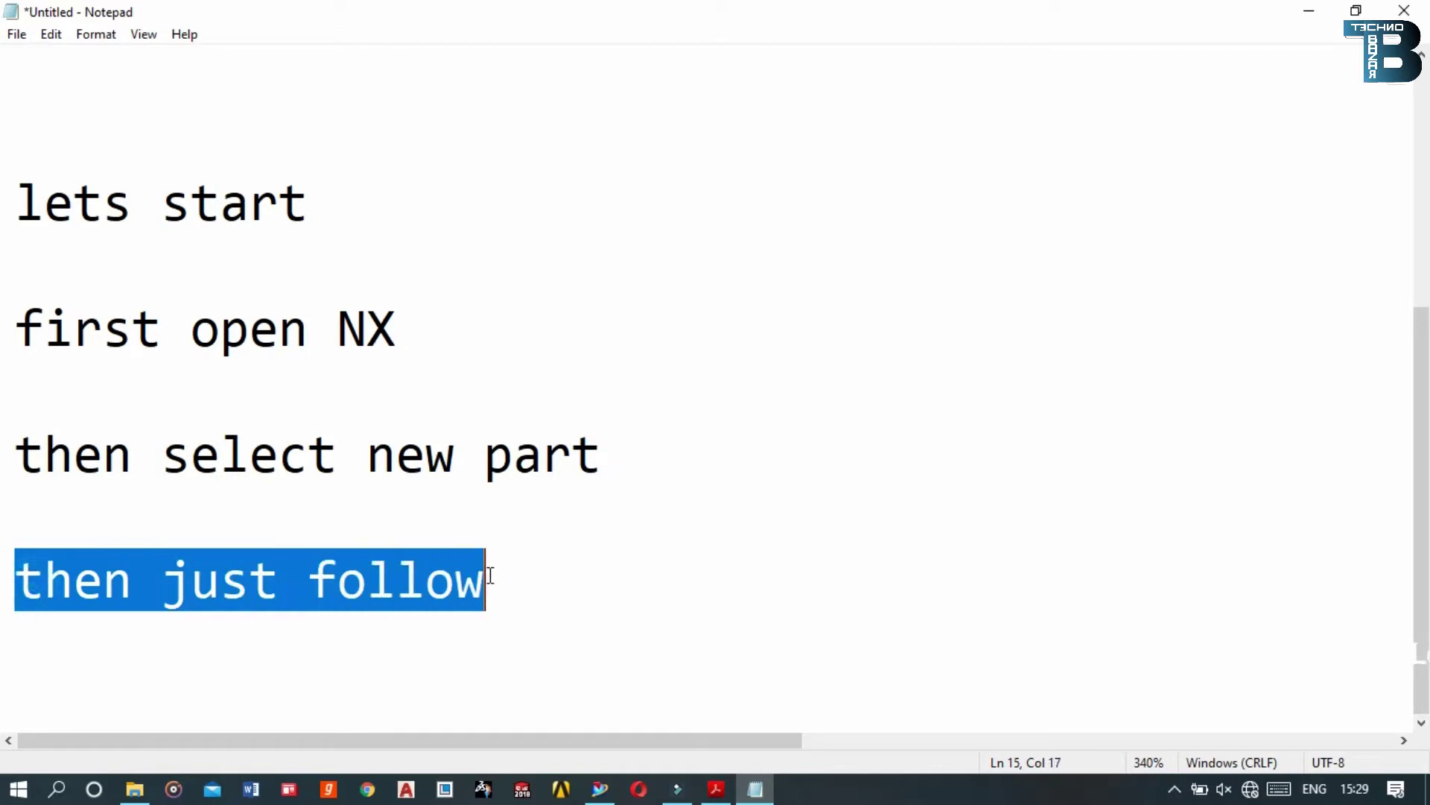
Switch to NX and create a new millimetre part from the Model template in the folder D:\NX\NX MODEL
click(601, 791)
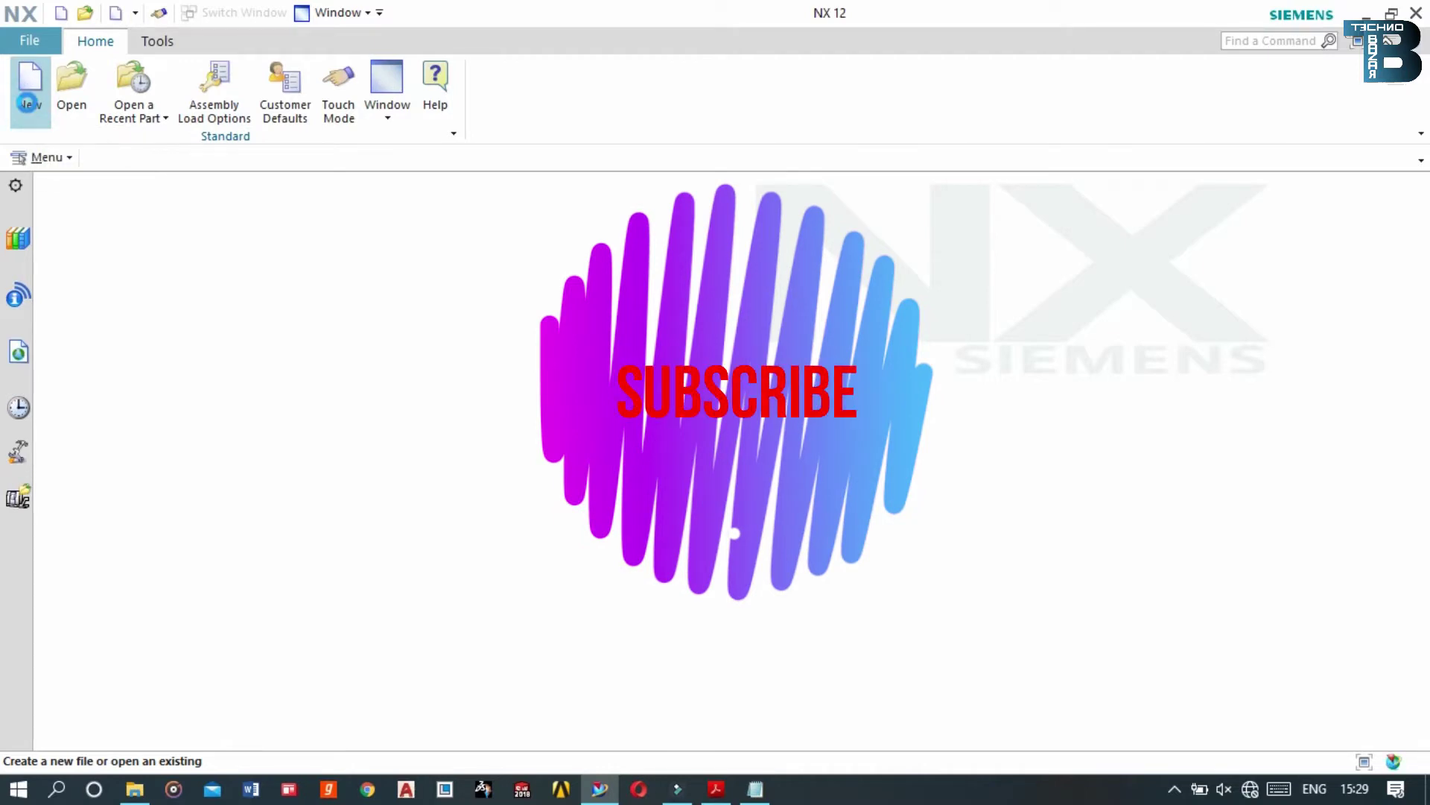
click(28, 103)
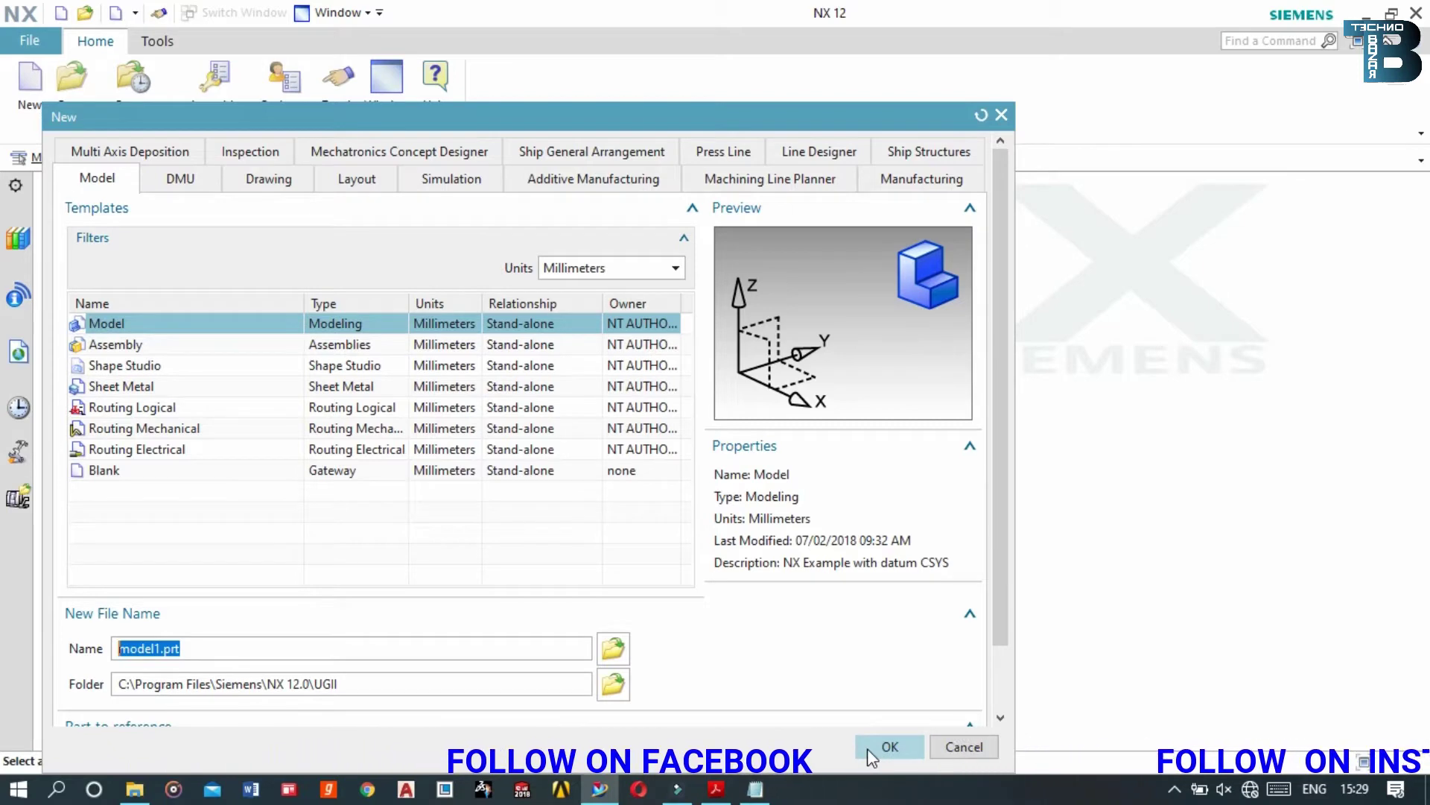
click(613, 684)
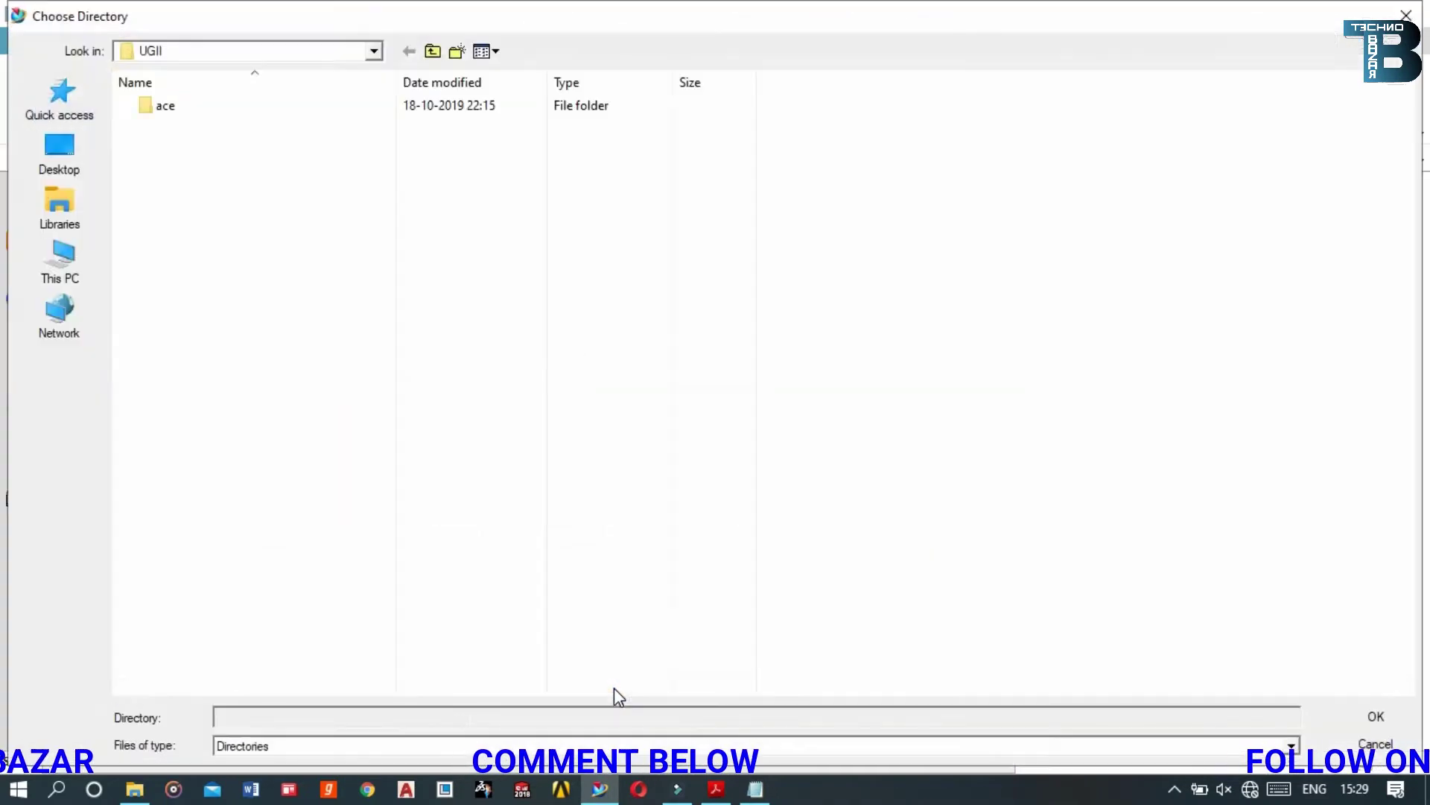
click(52, 272)
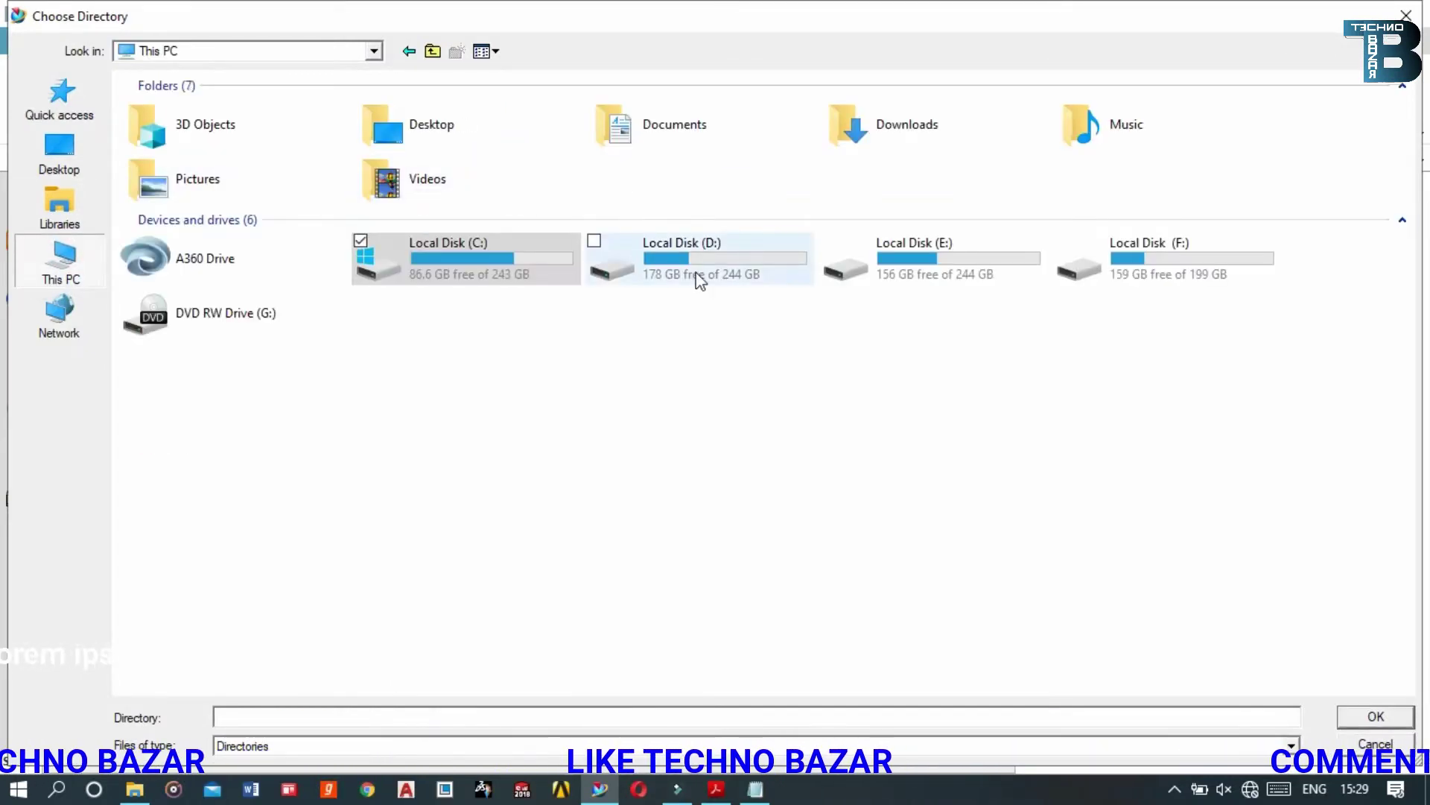
double_click(699, 276)
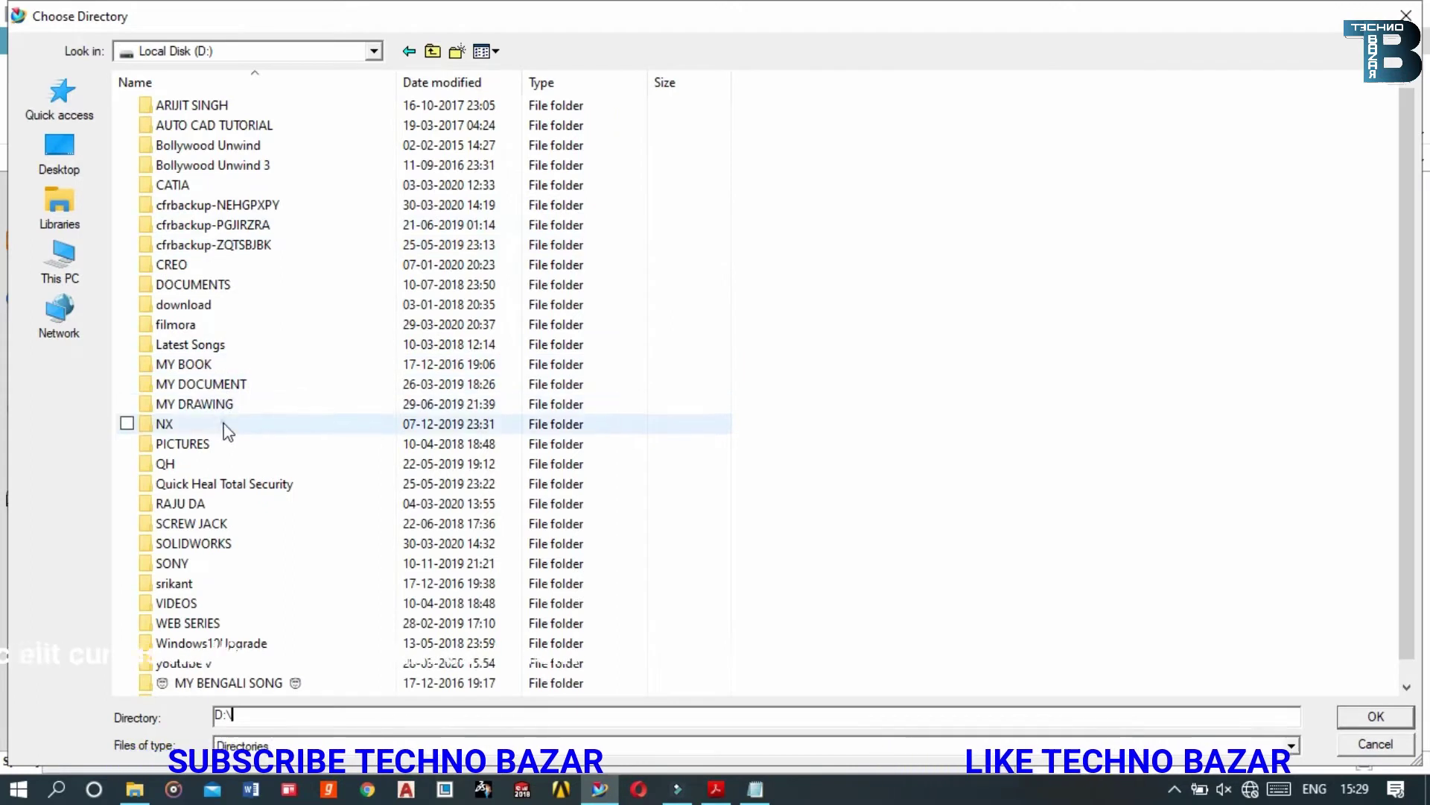
double_click(223, 424)
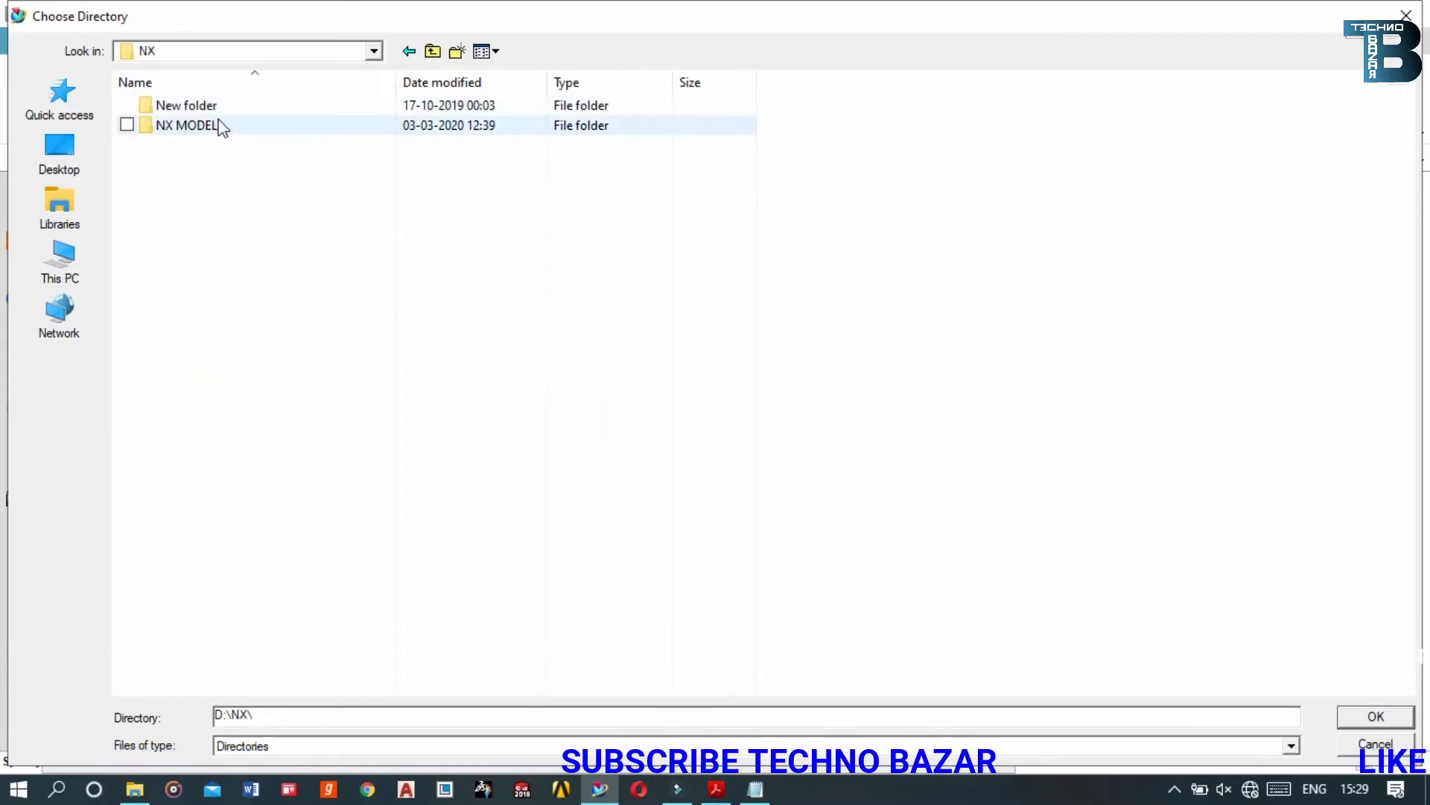
double_click(194, 125)
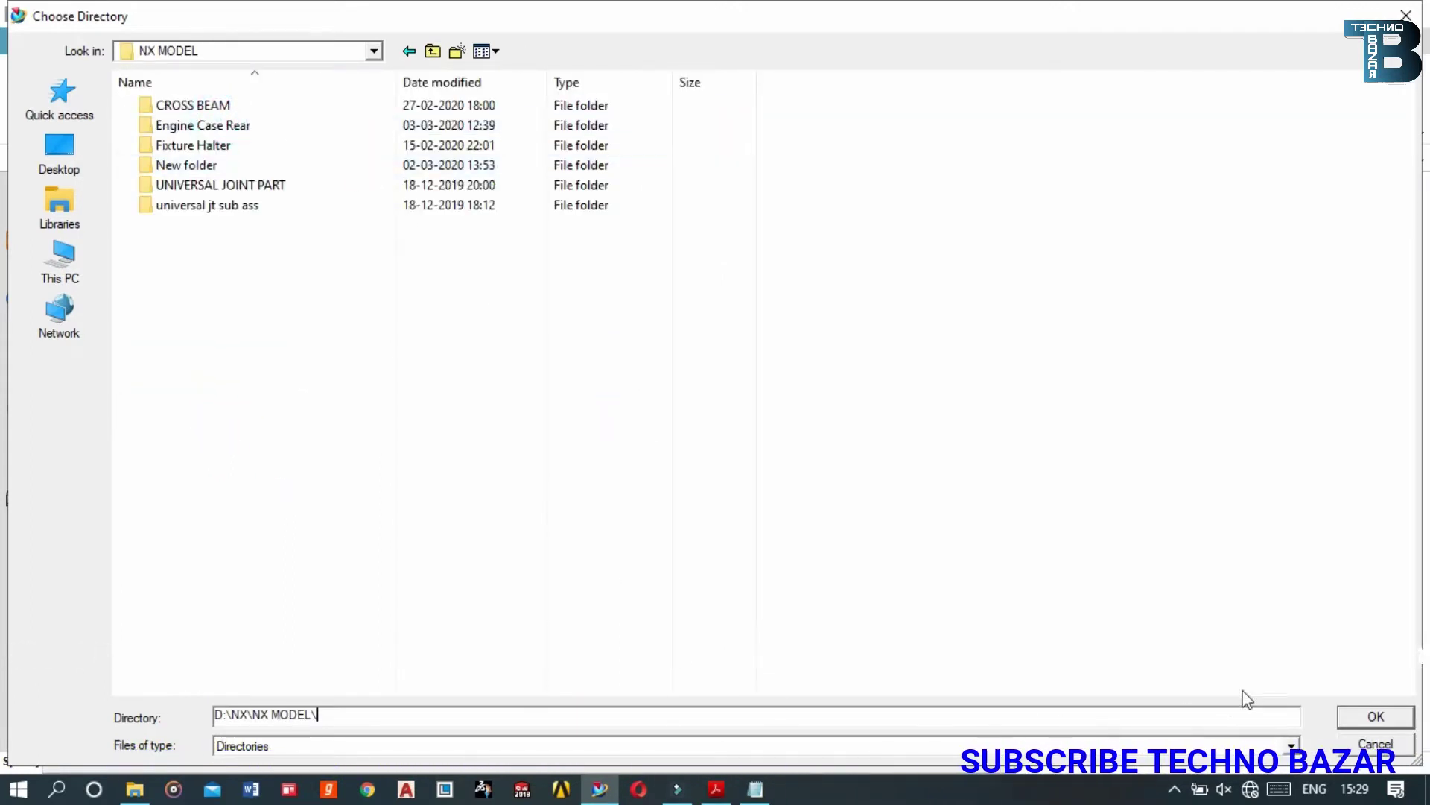
click(1347, 714)
click(902, 754)
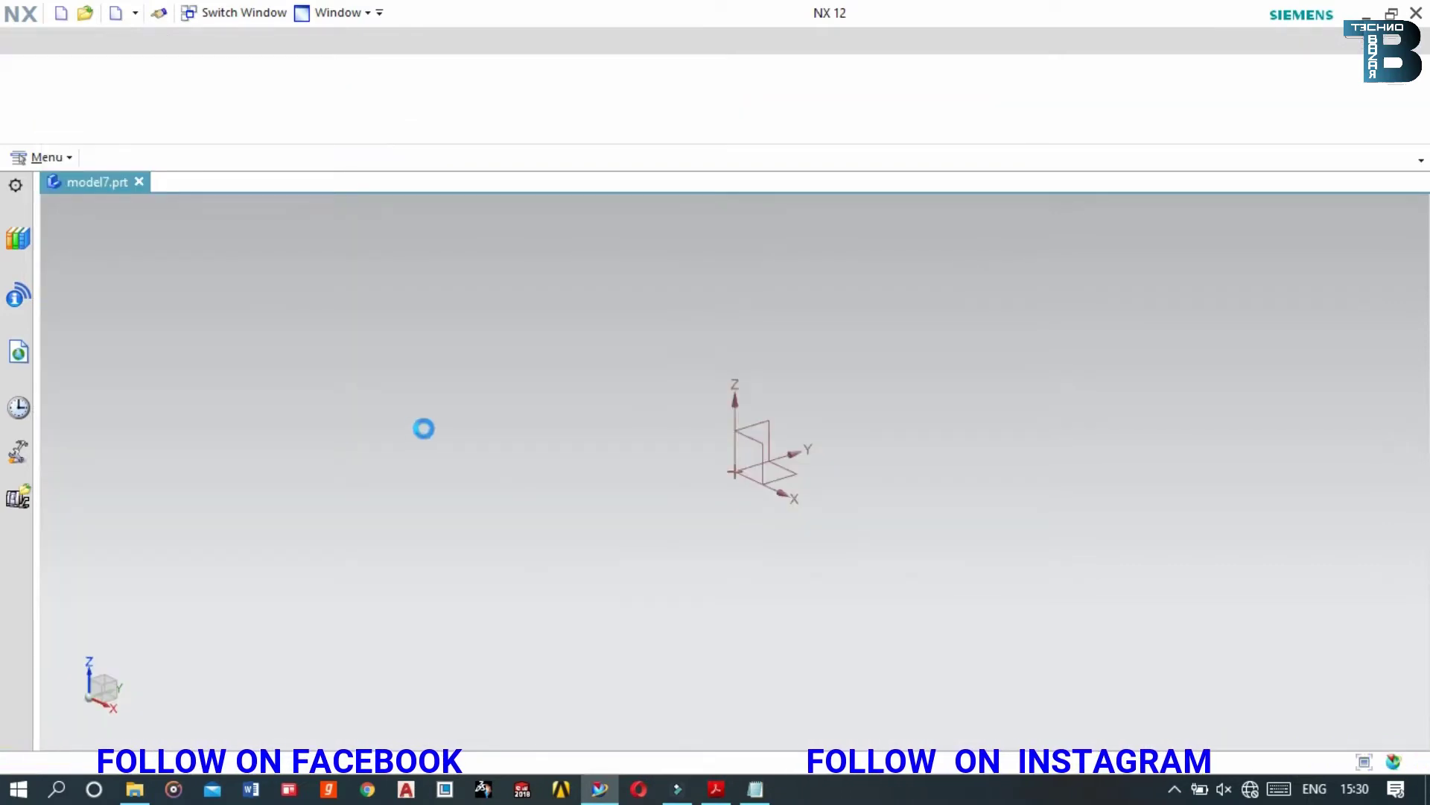
Switch to Notepad and add the line "FIRST SAVE THE FILE AS TRUCK WHEEL" below the existing notes
click(760, 796)
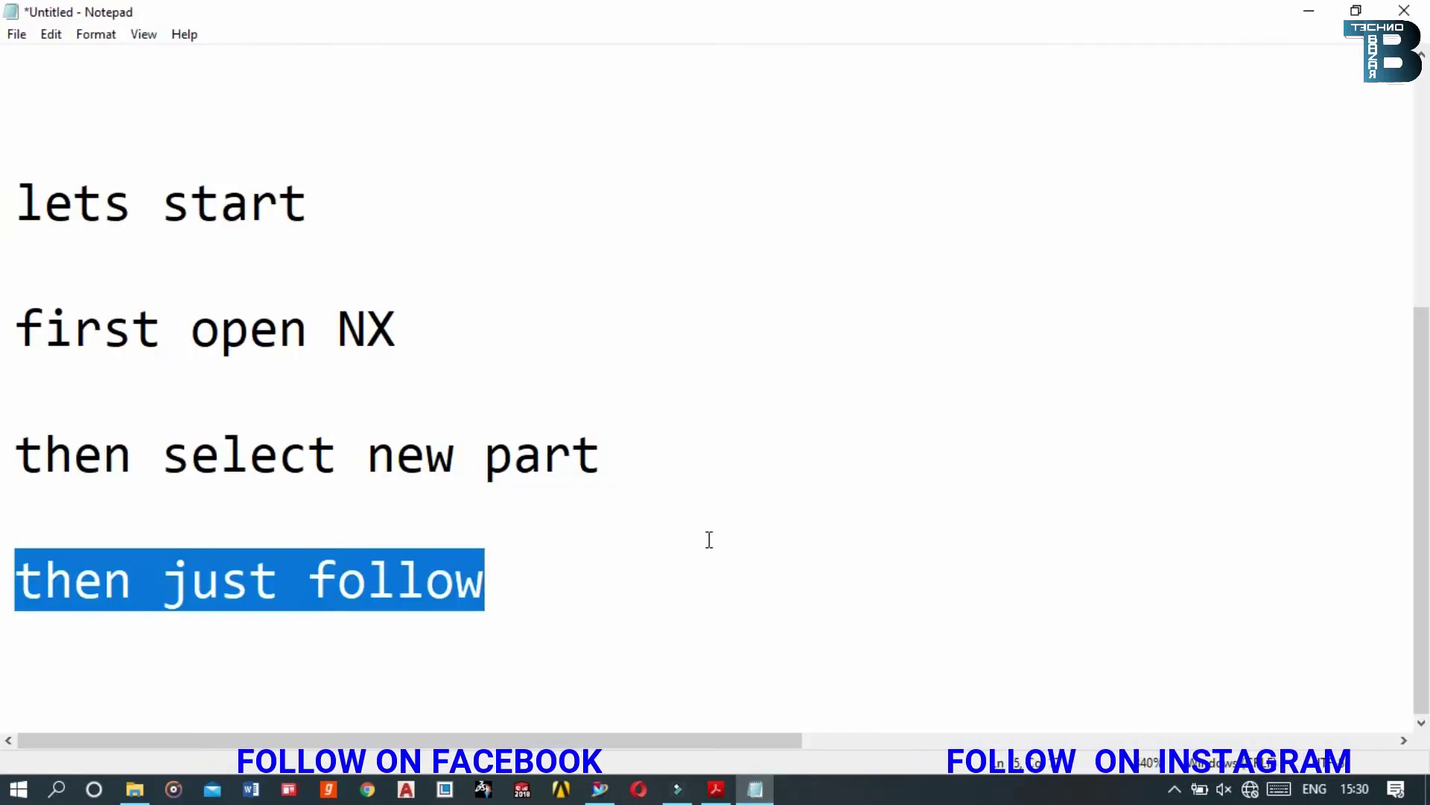
click(694, 565)
key(Return)
key(Return)
key(Return)
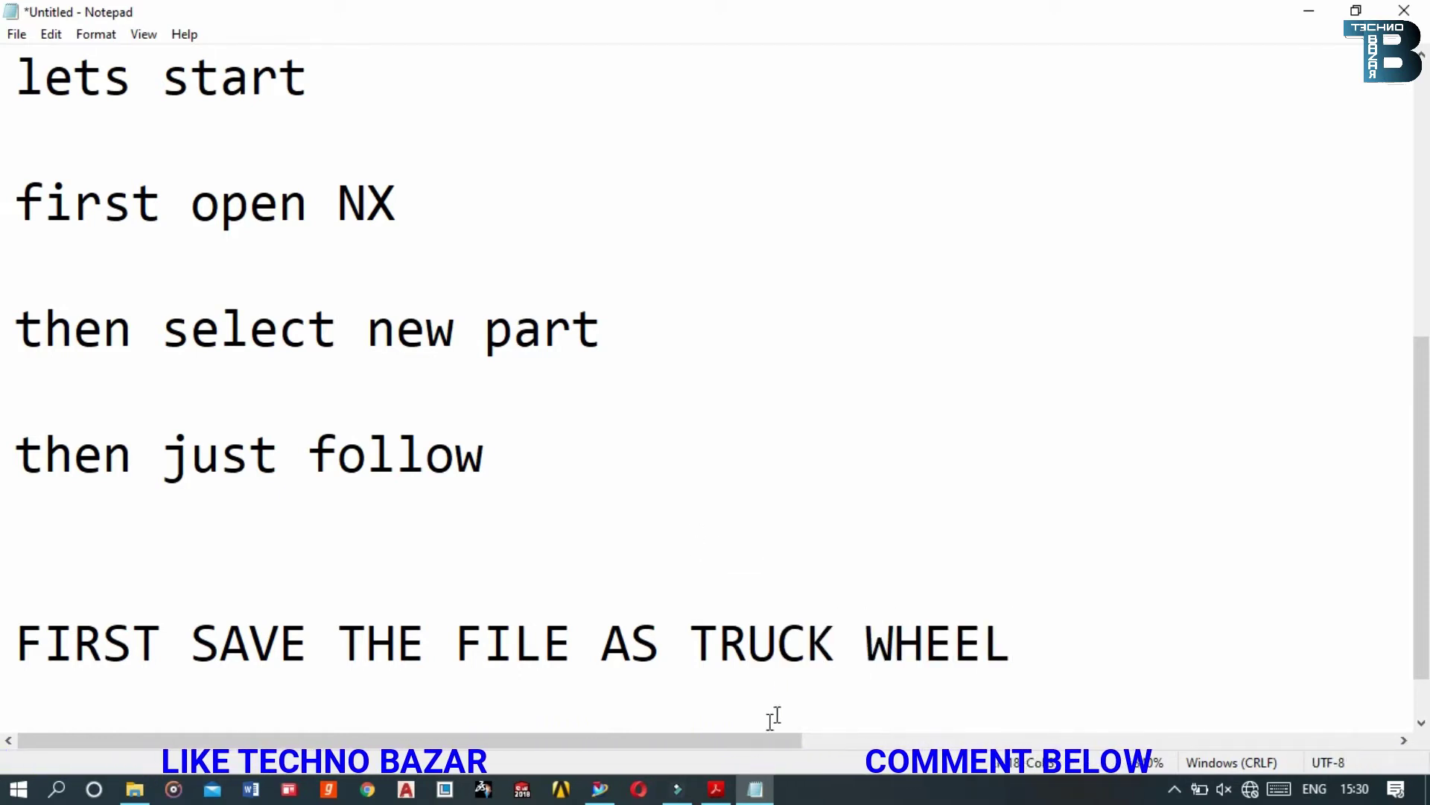
Switch back to NX and save the part under the name TRUCK WHEEL in the NX MODEL folder
click(596, 793)
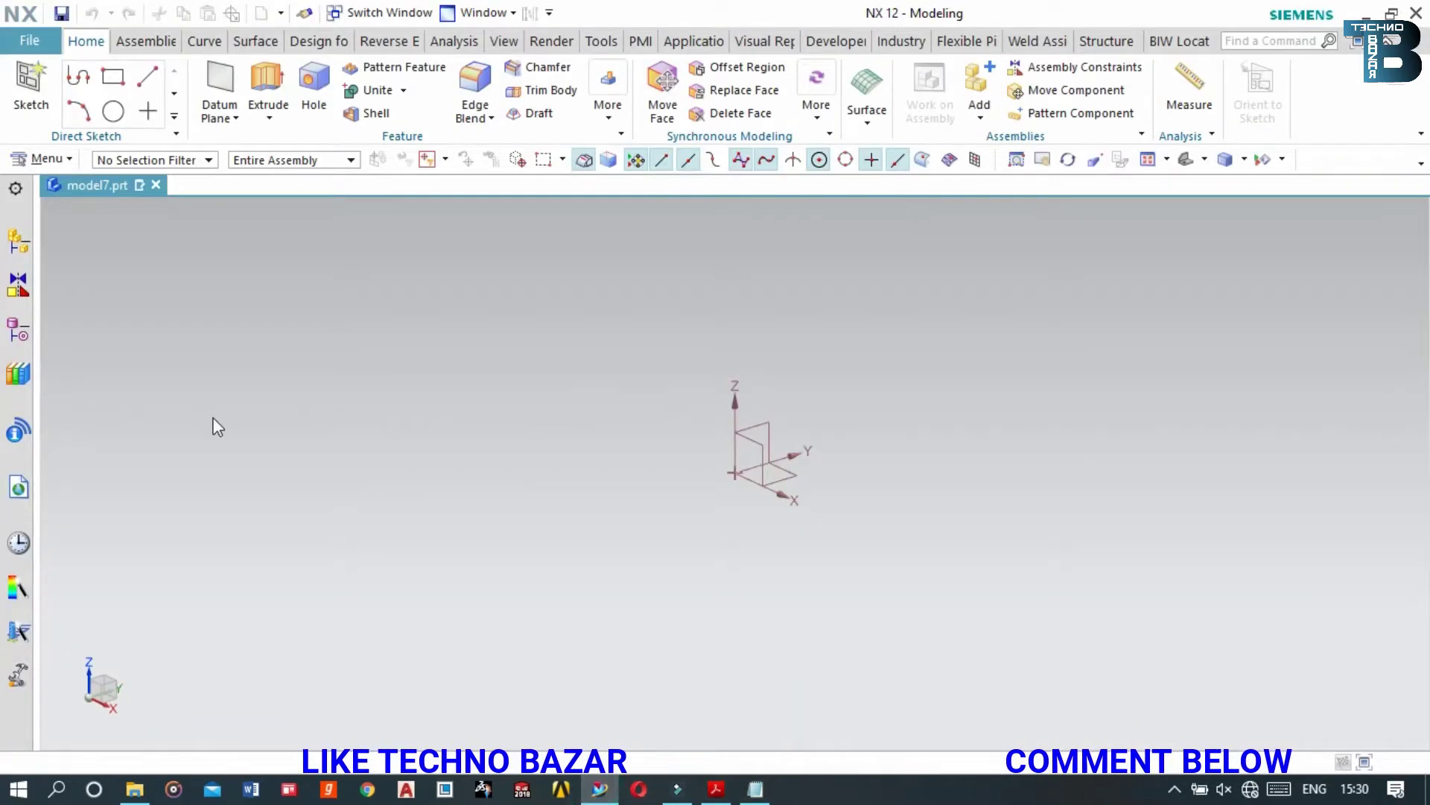
click(37, 43)
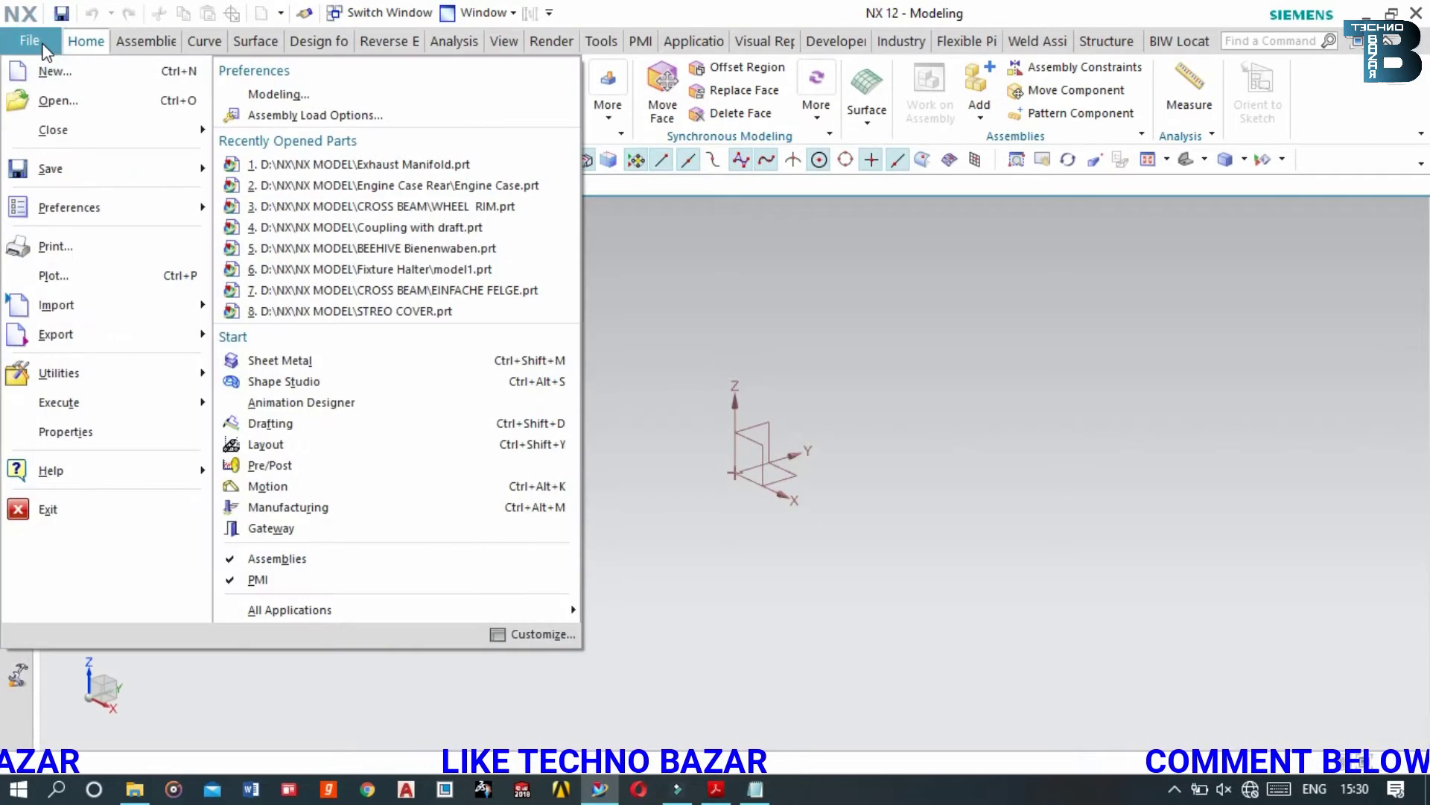
mouse_move(185, 169)
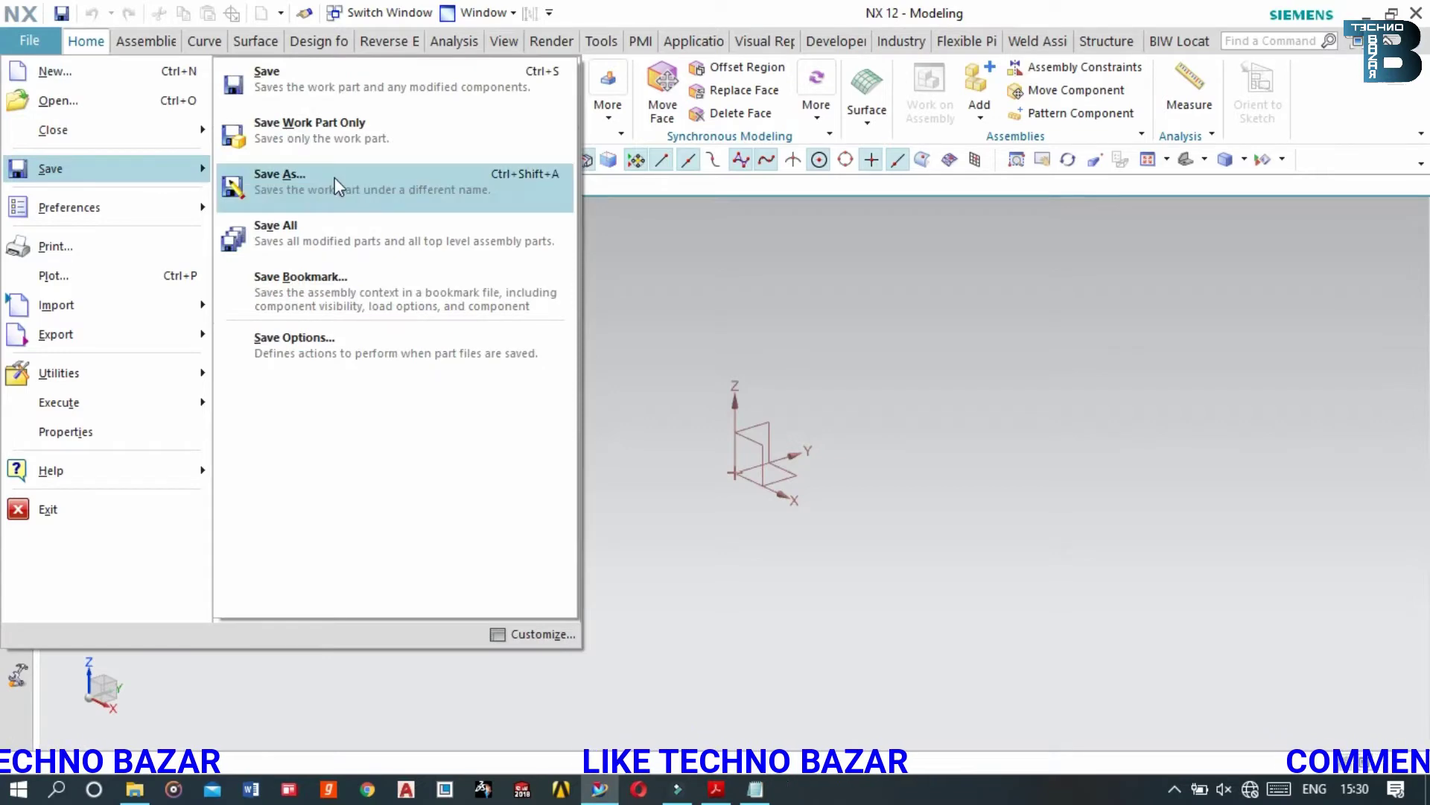
click(360, 195)
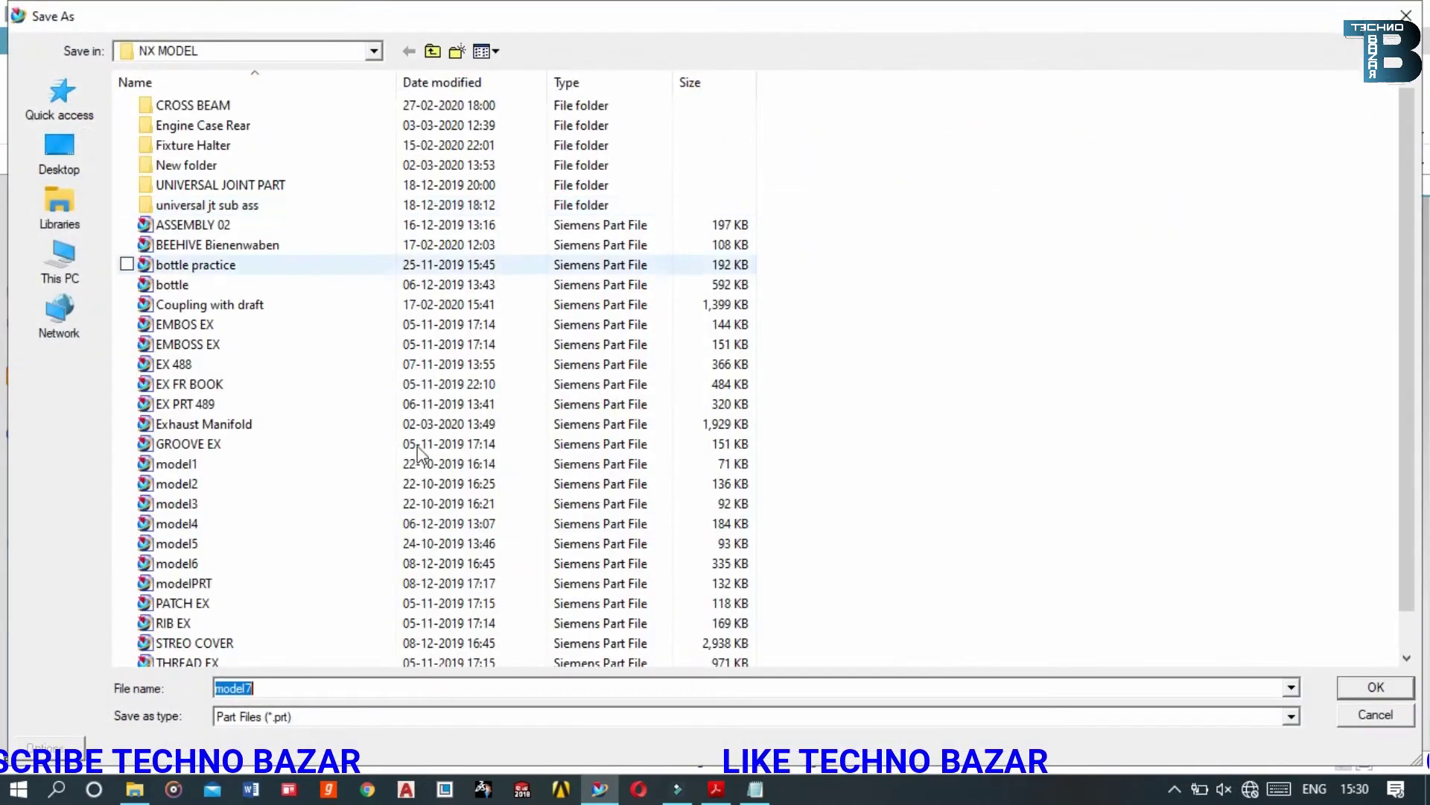
text(TRU)
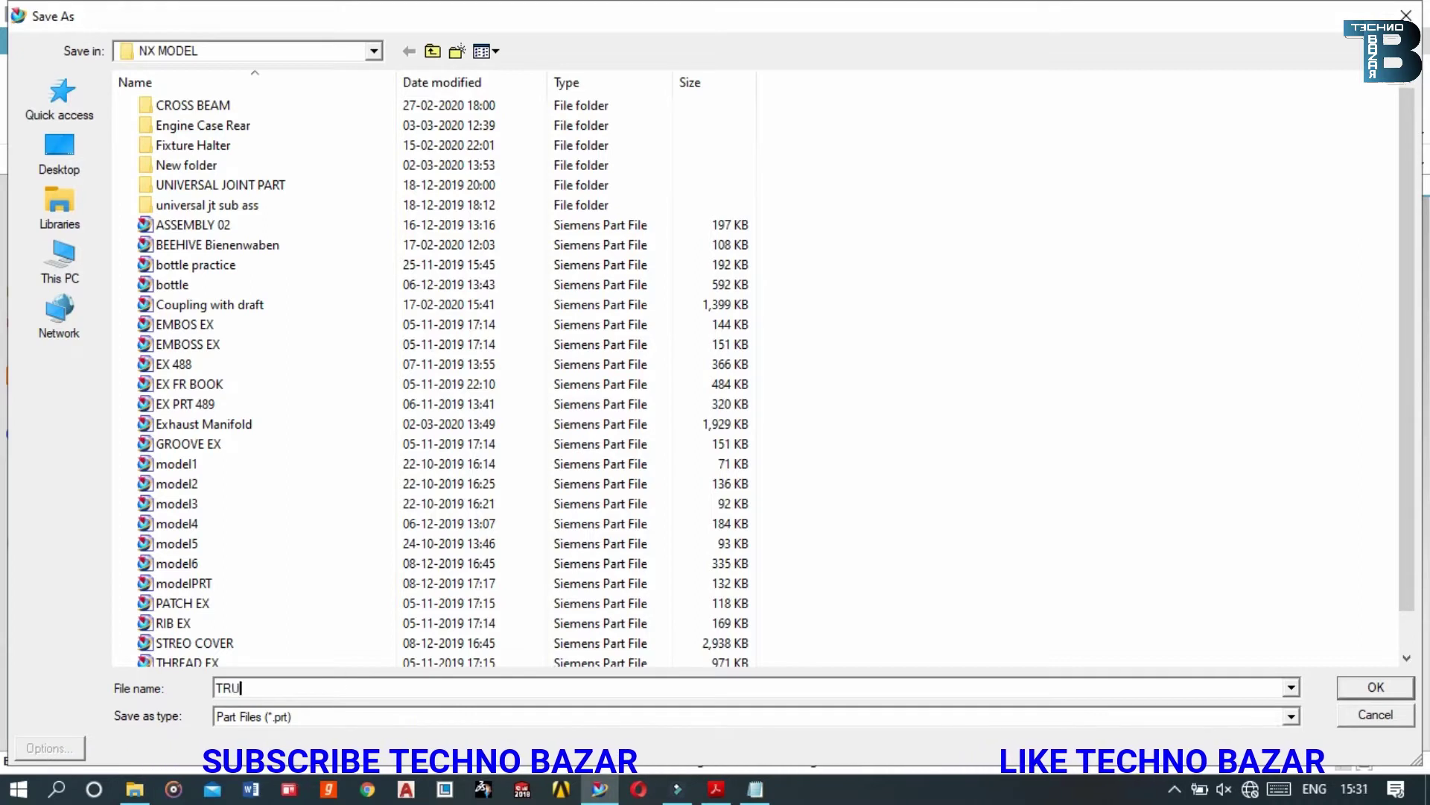
text(CK )
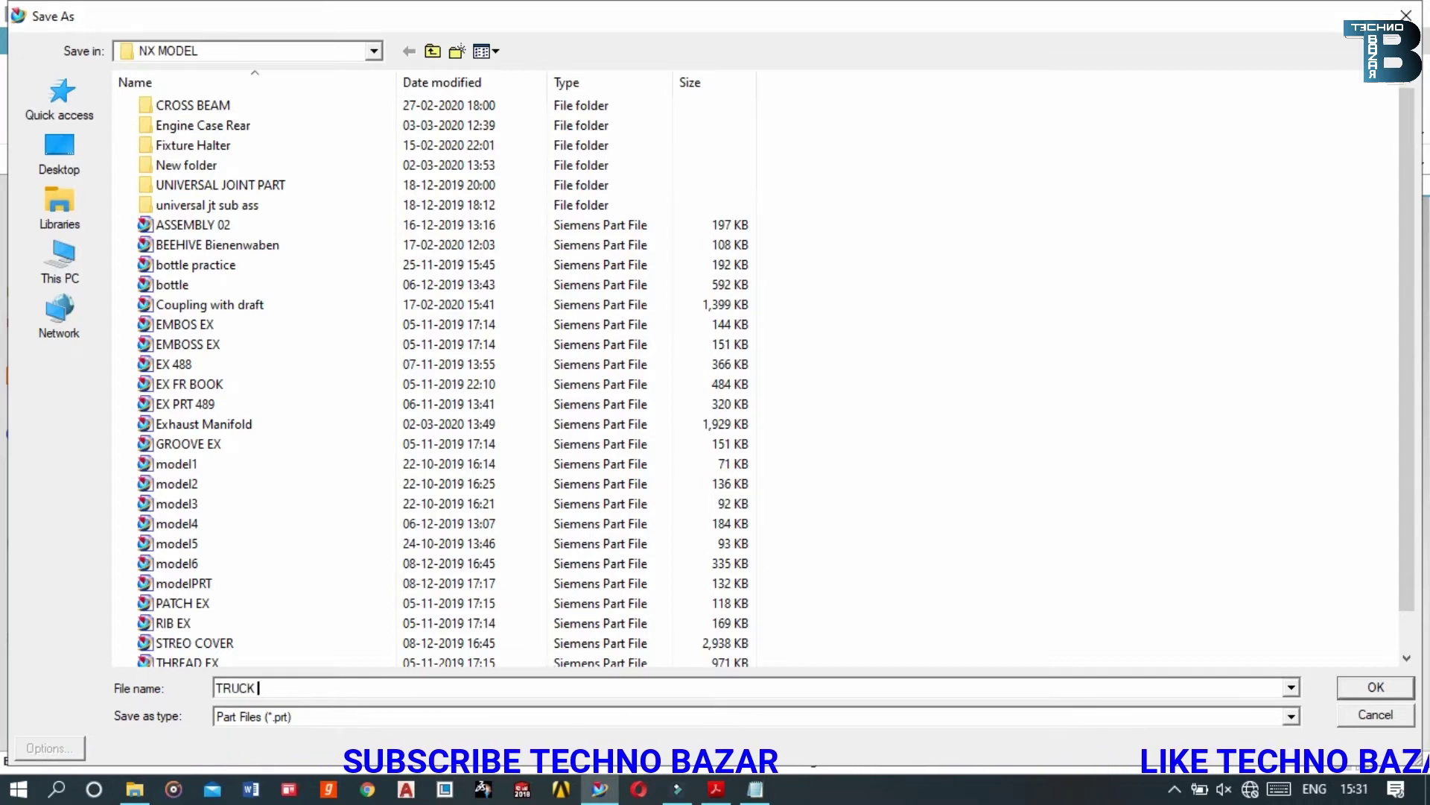
text(WHEEL)
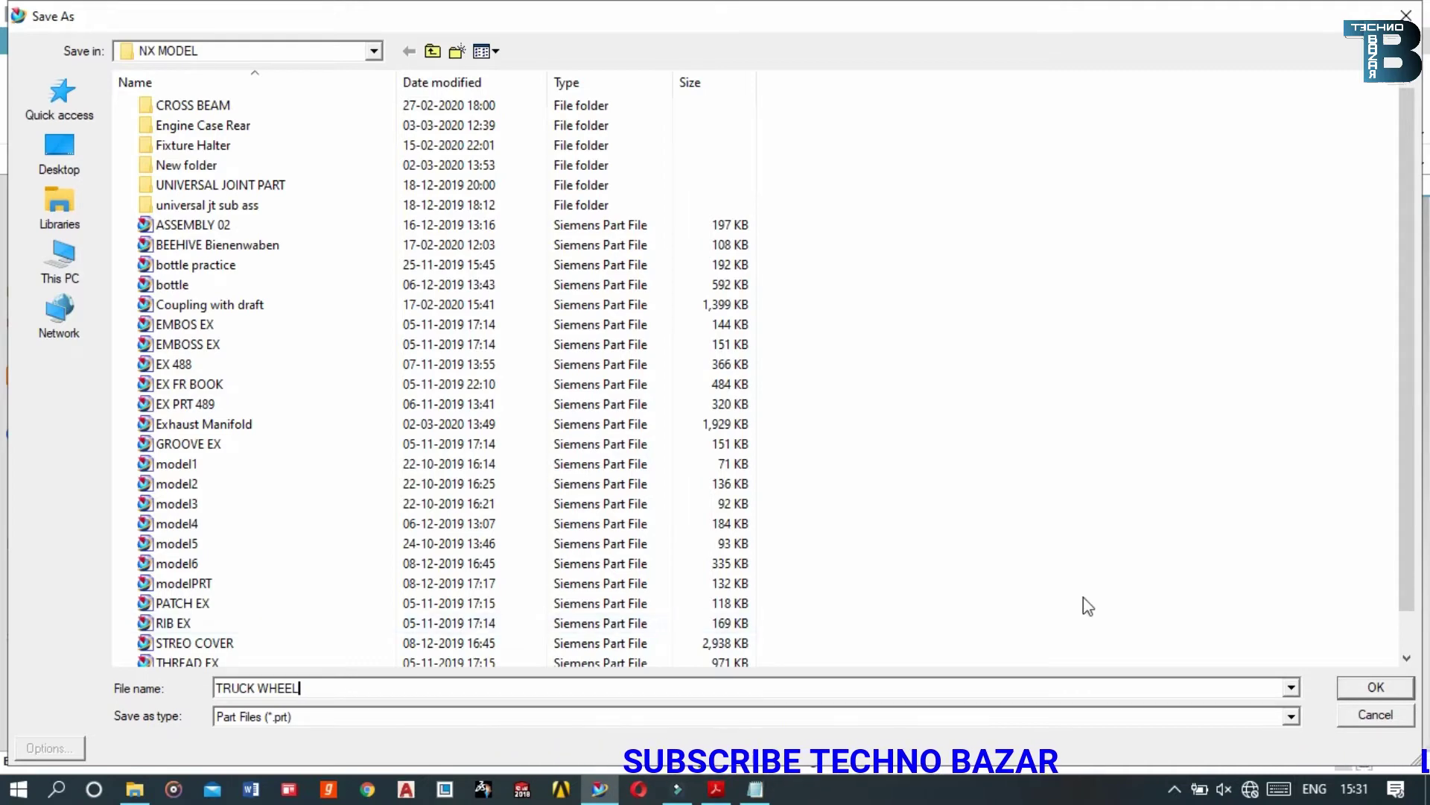
click(1376, 687)
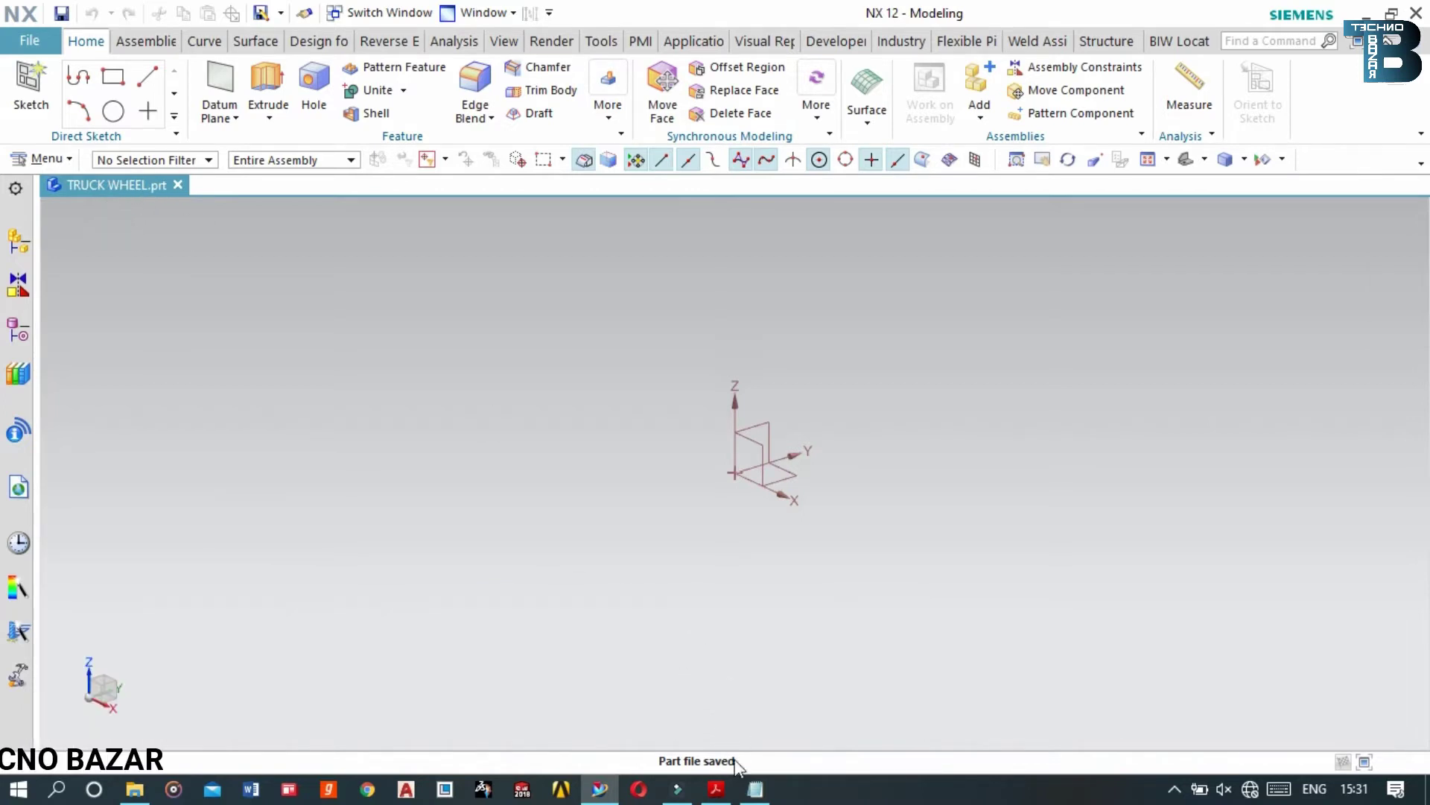
Switch to Notepad and add the line "NOW FOLLOW THE STEPS" at the end of the notes
click(755, 789)
text(N)
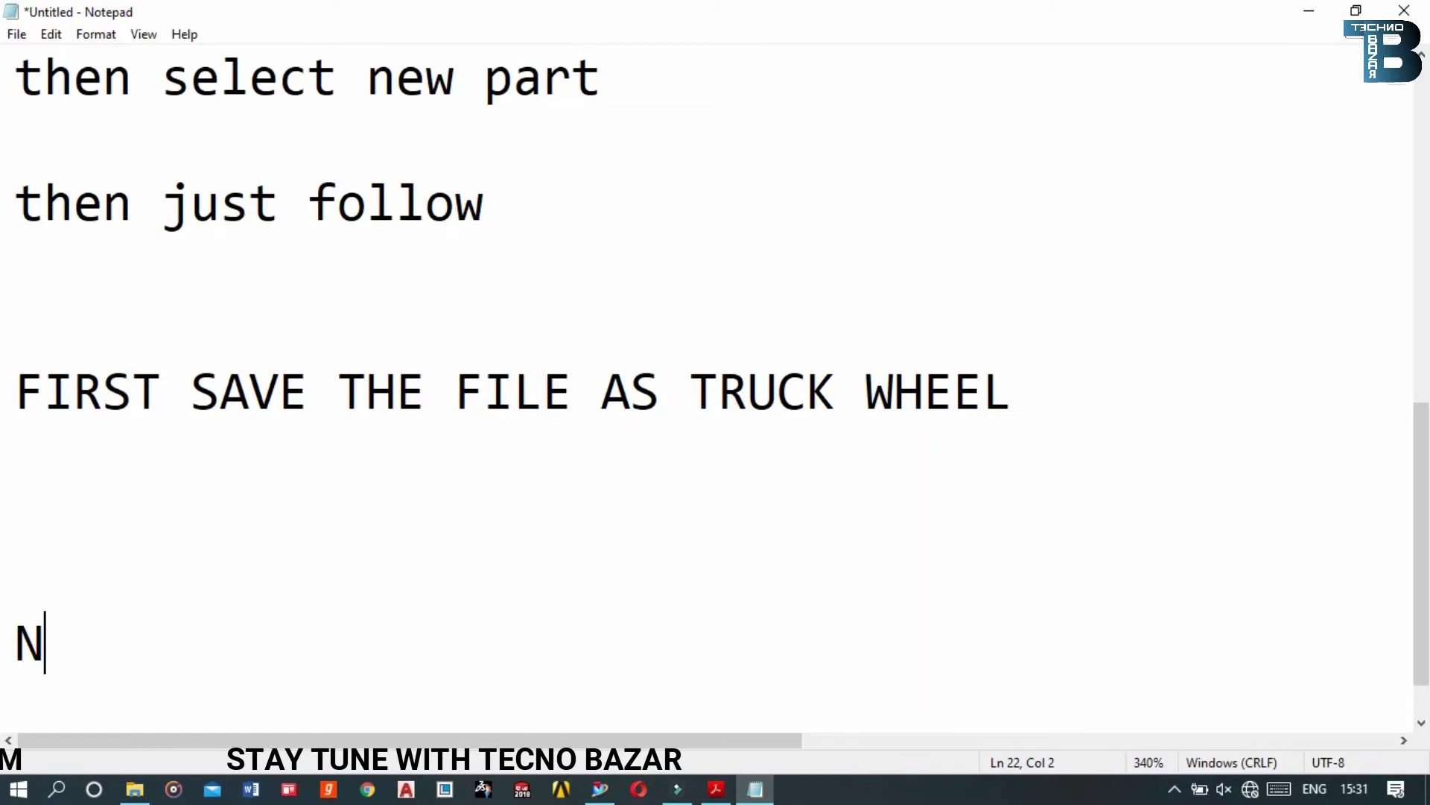
text(OW FOLLOW THE )
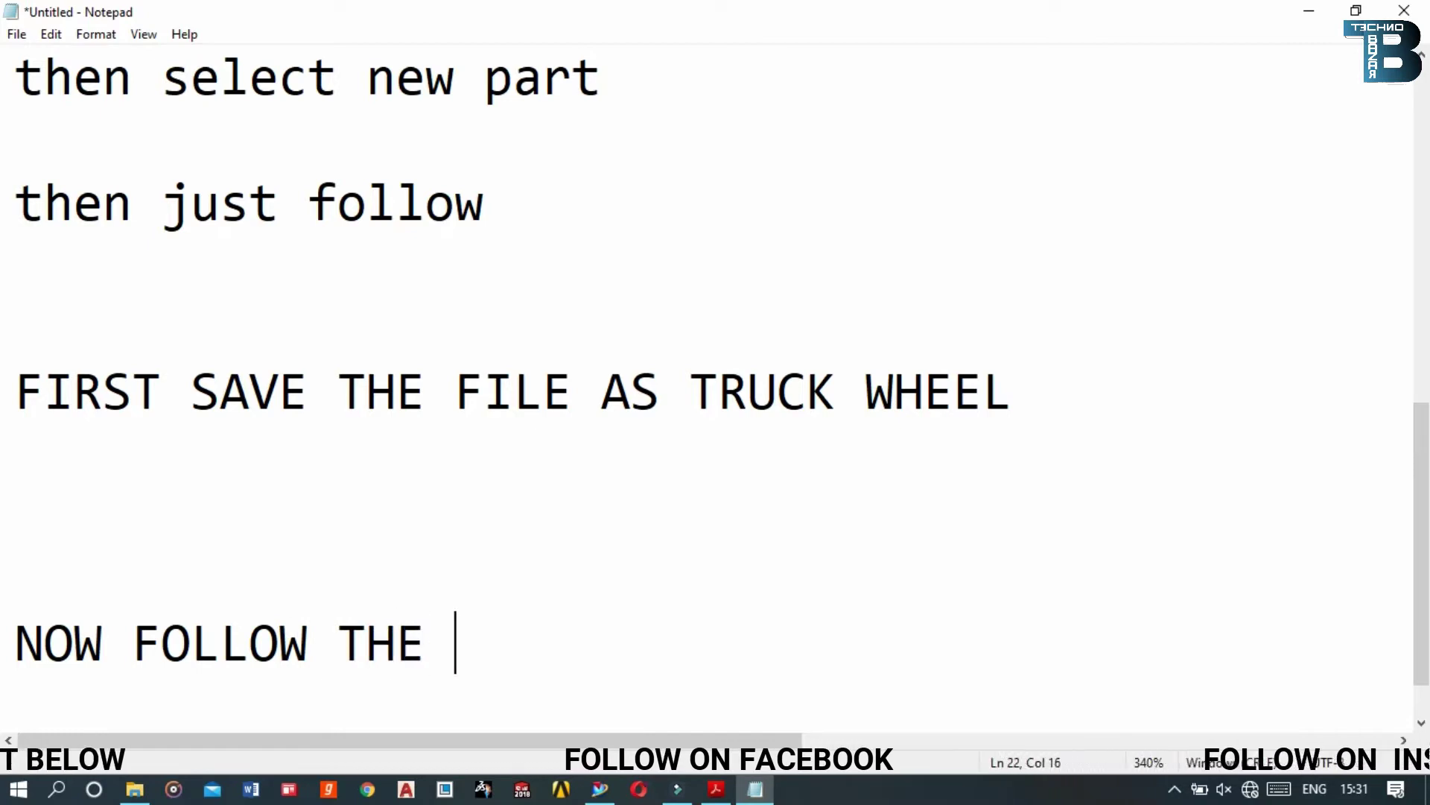
text(STEPS)
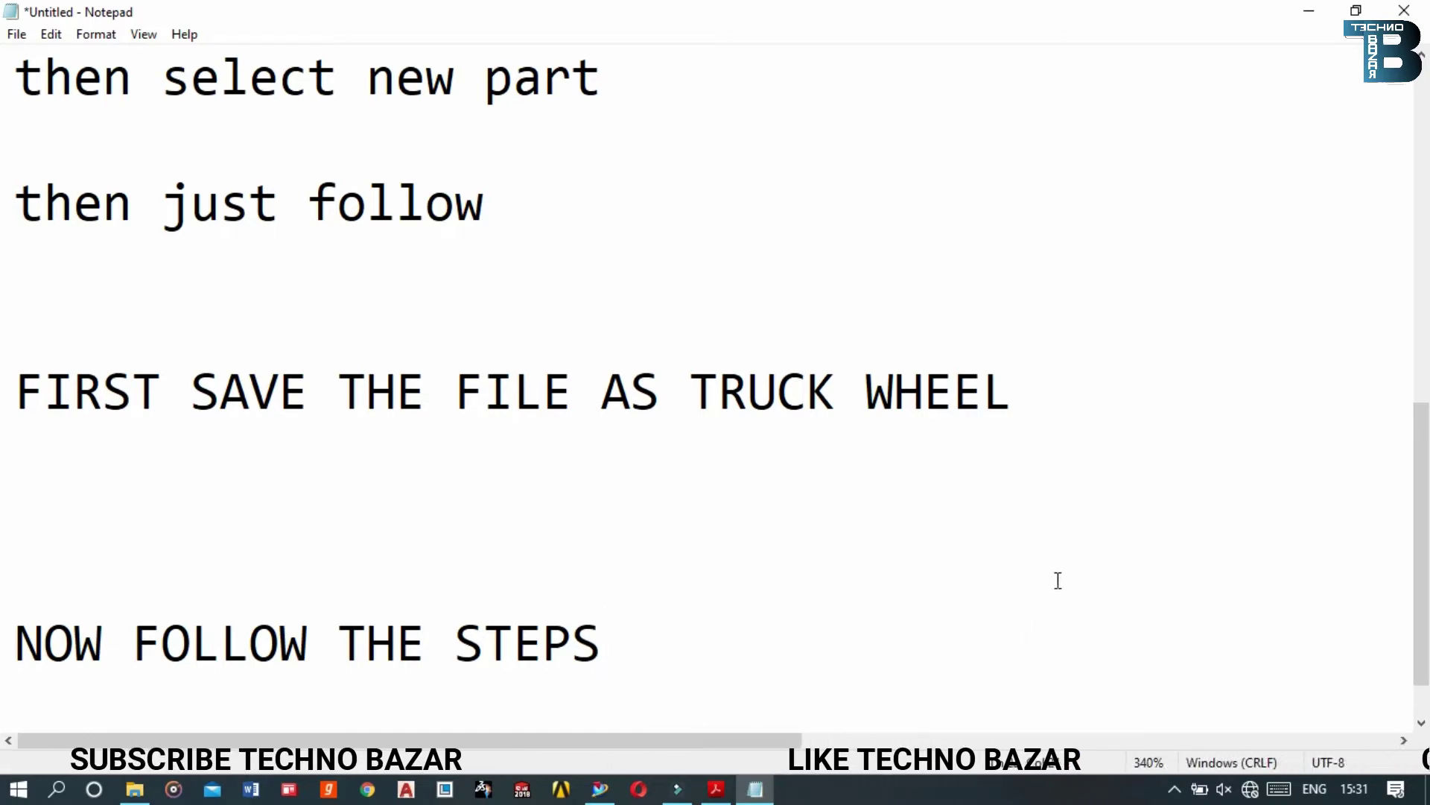
Return to NX and create an on-plane sketch on the XY plane, using the inferred plane method and horizontal reference
click(1330, 9)
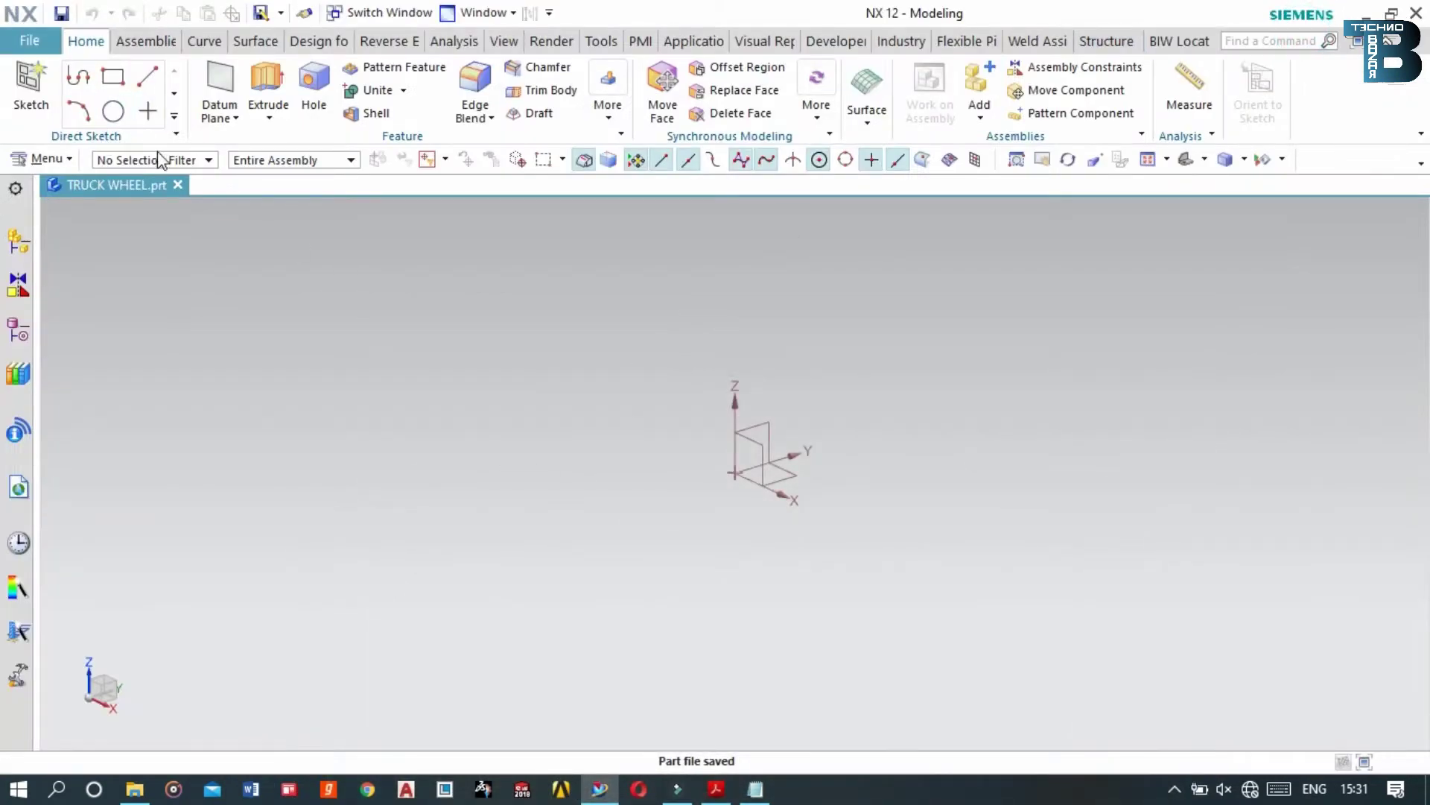
click(17, 90)
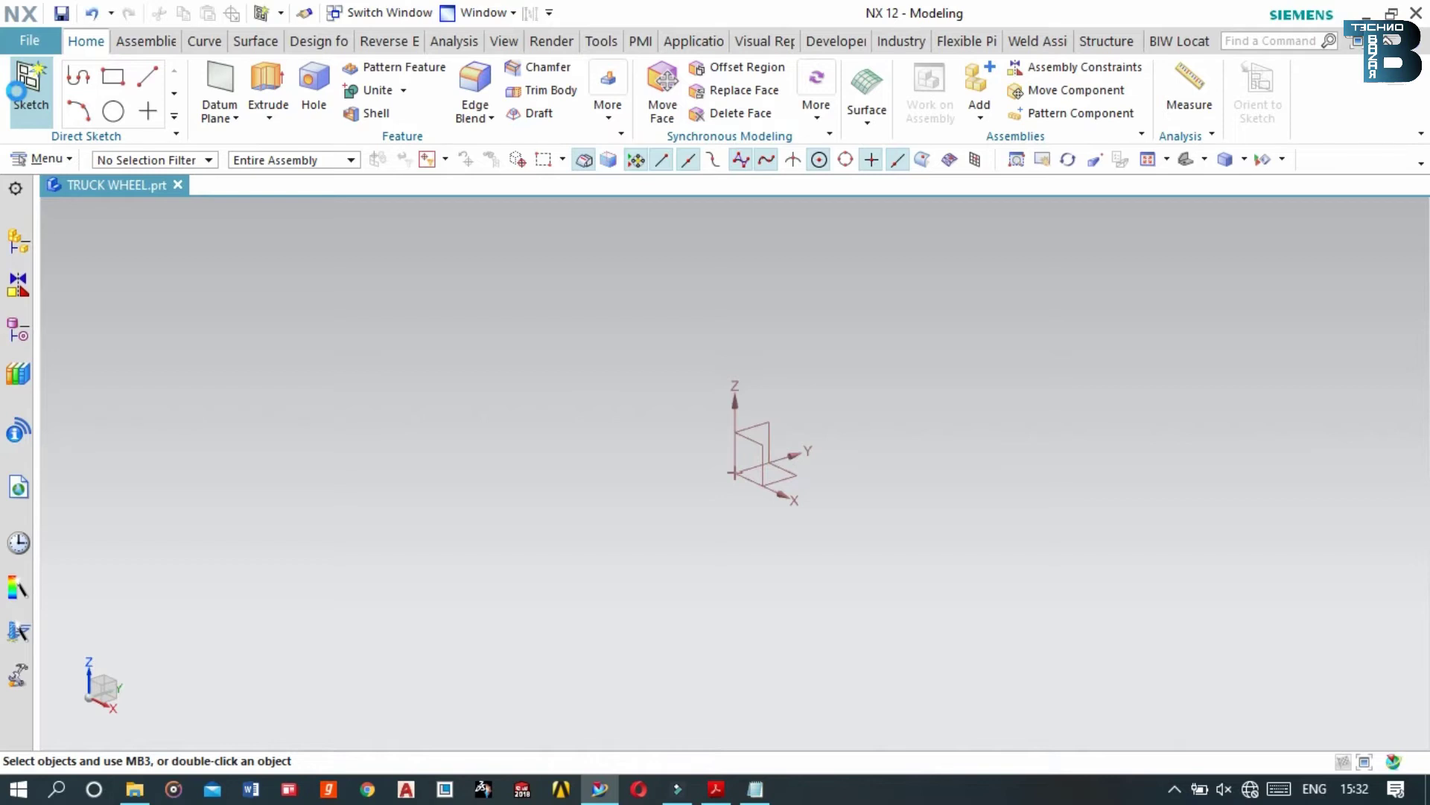
click(18, 93)
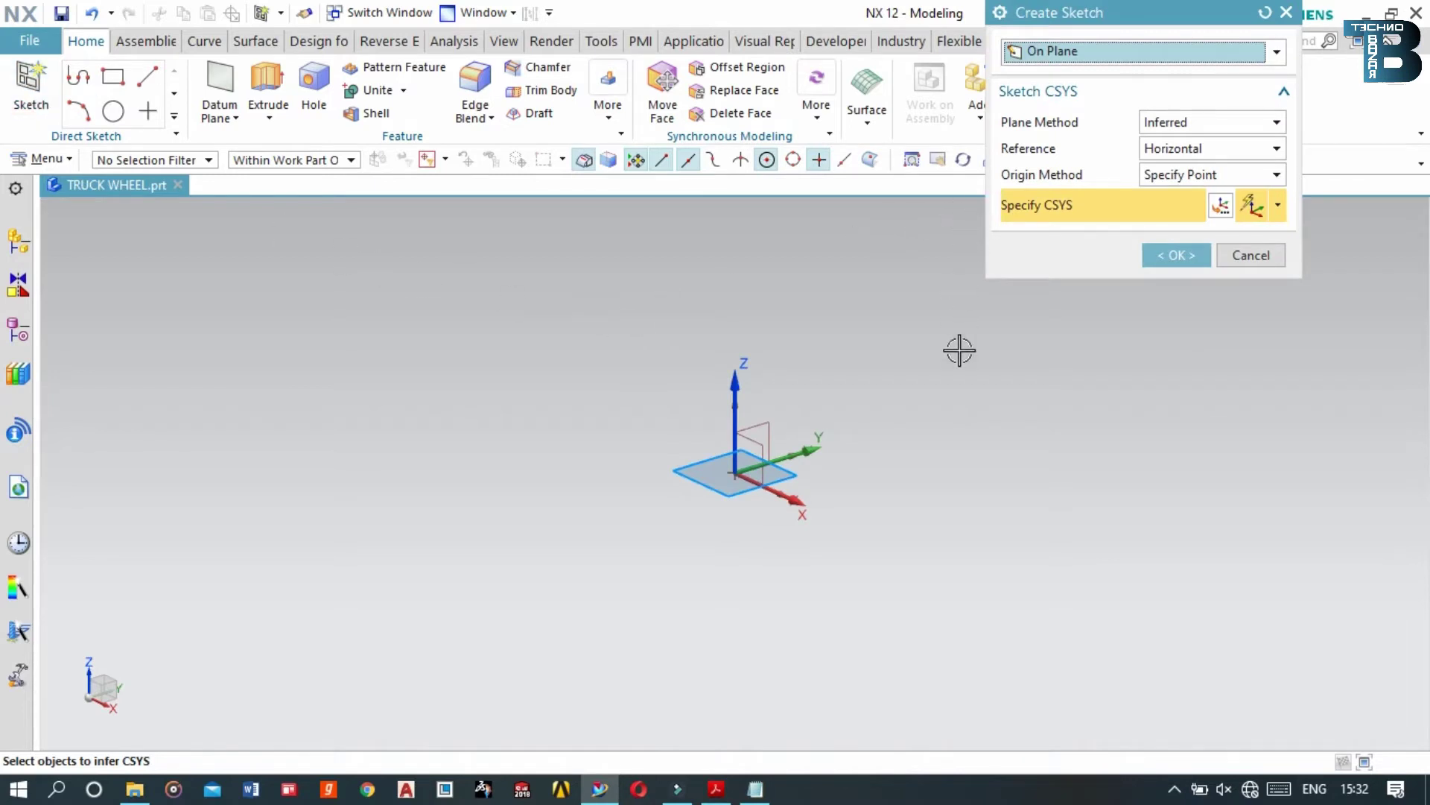
click(1151, 258)
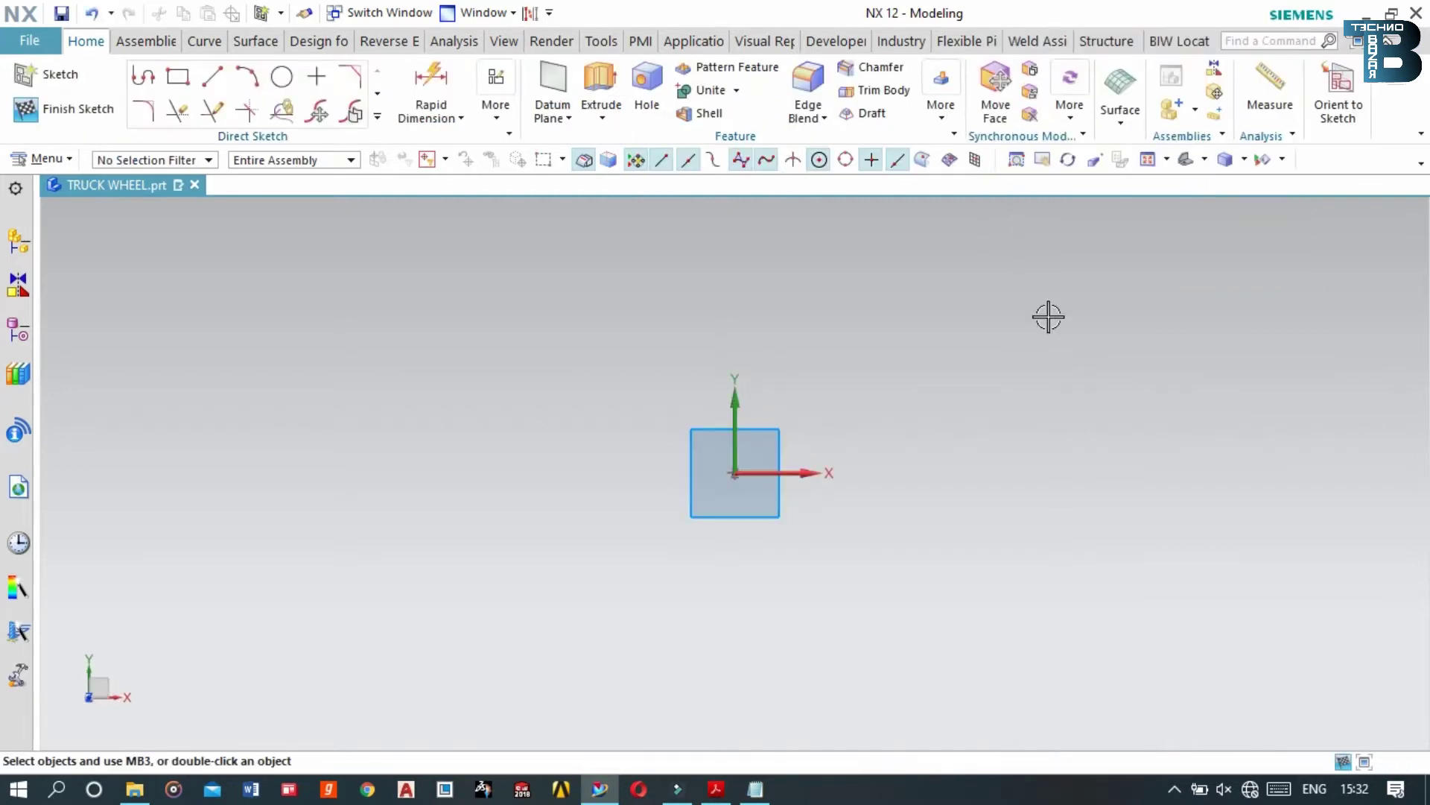
shift+middle_drag(936, 384, 759, 462)
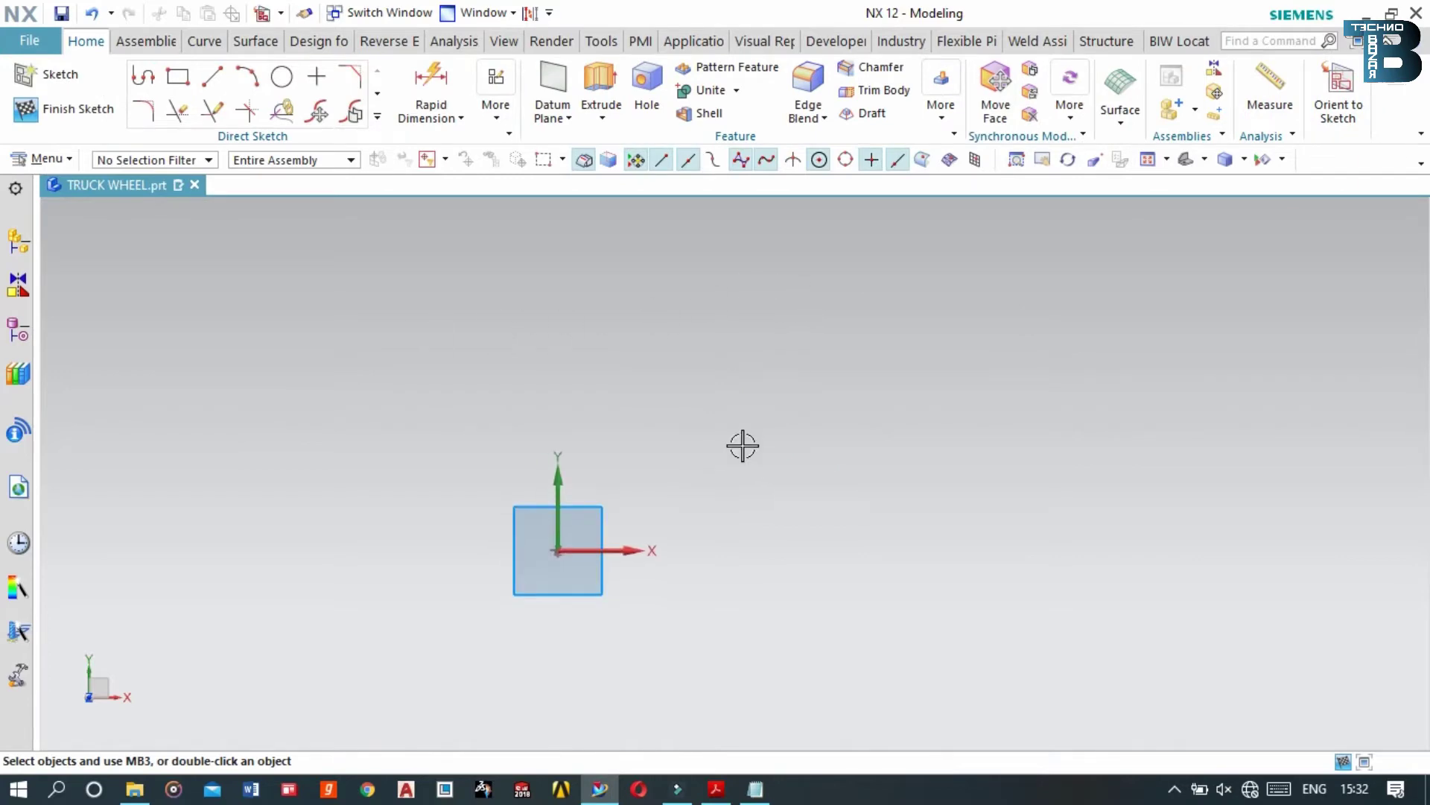
Switch to Notepad and add the line "TO PAN PRESS MOUSE MIDDLE BUTTON+SHIFT" at the end of the notes
click(755, 789)
key(Return)
key(Return)
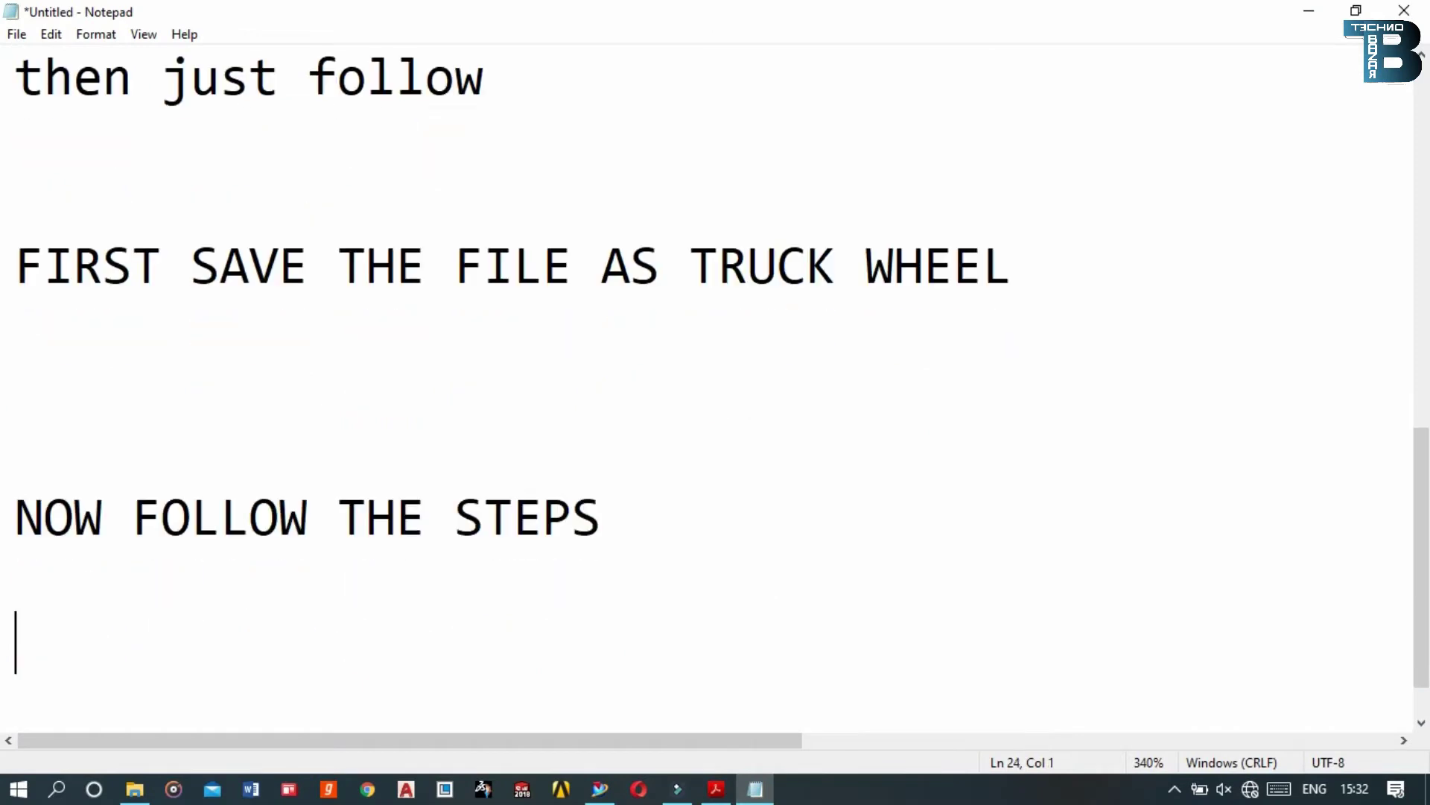
text(TO P)
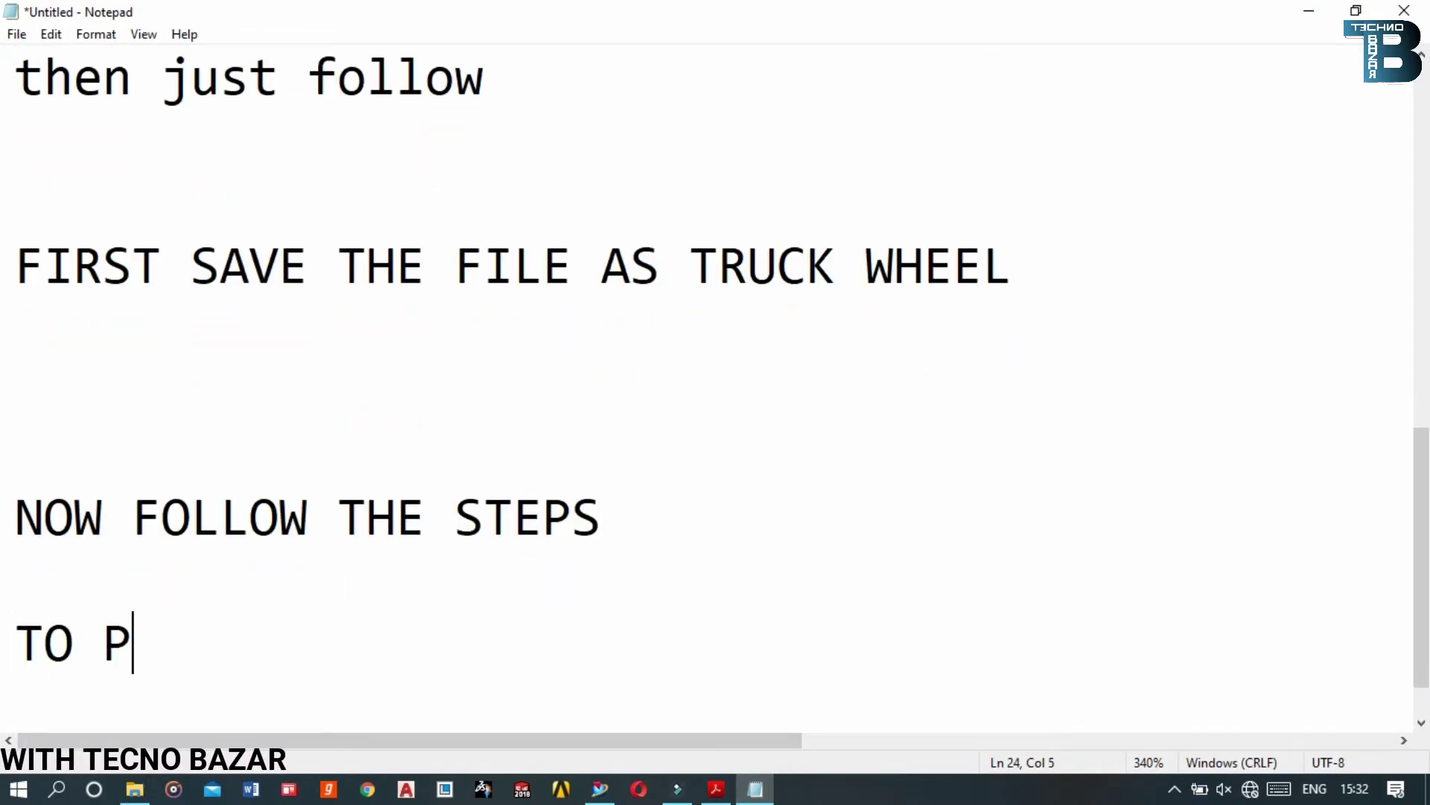
text(AN P)
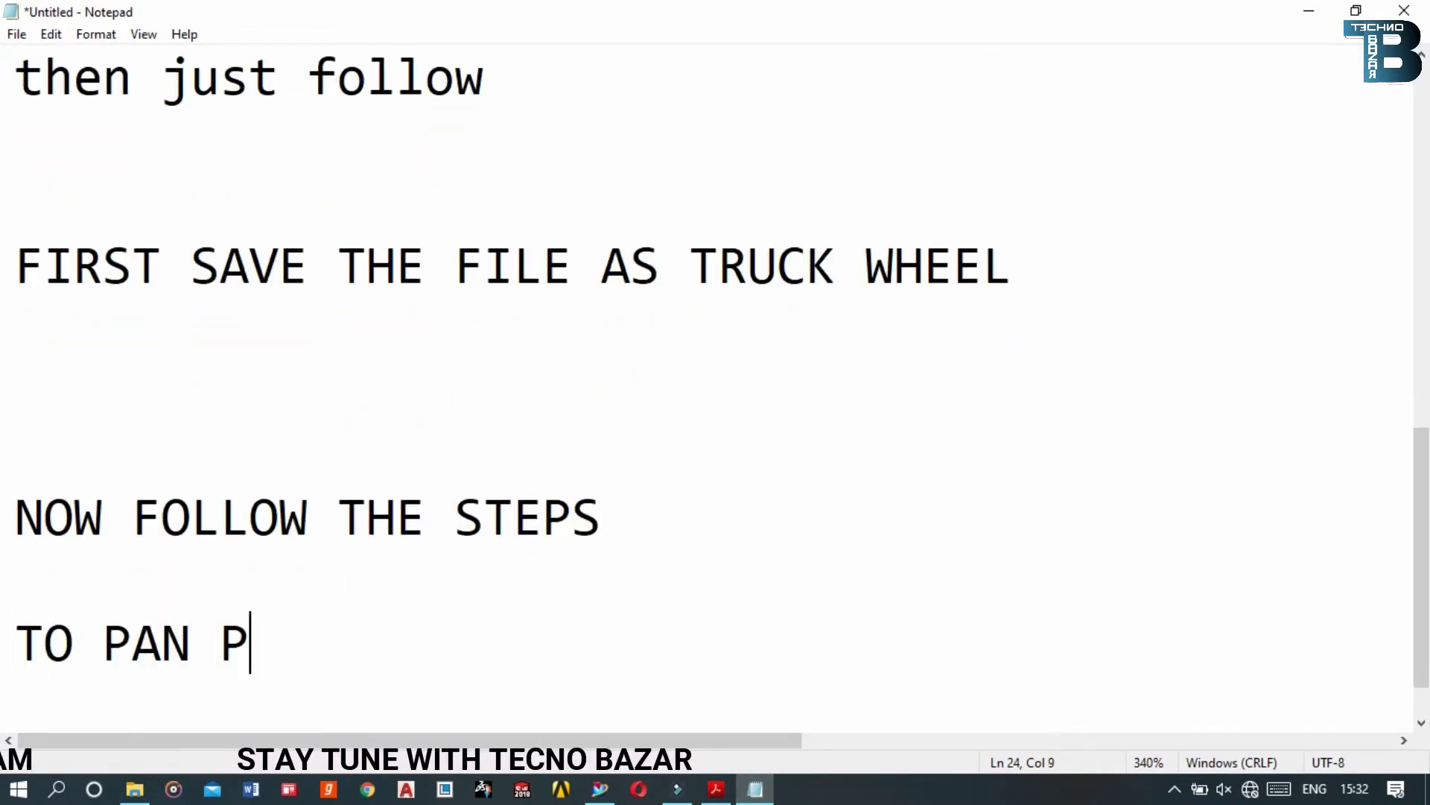
text(RESS MOUSE)
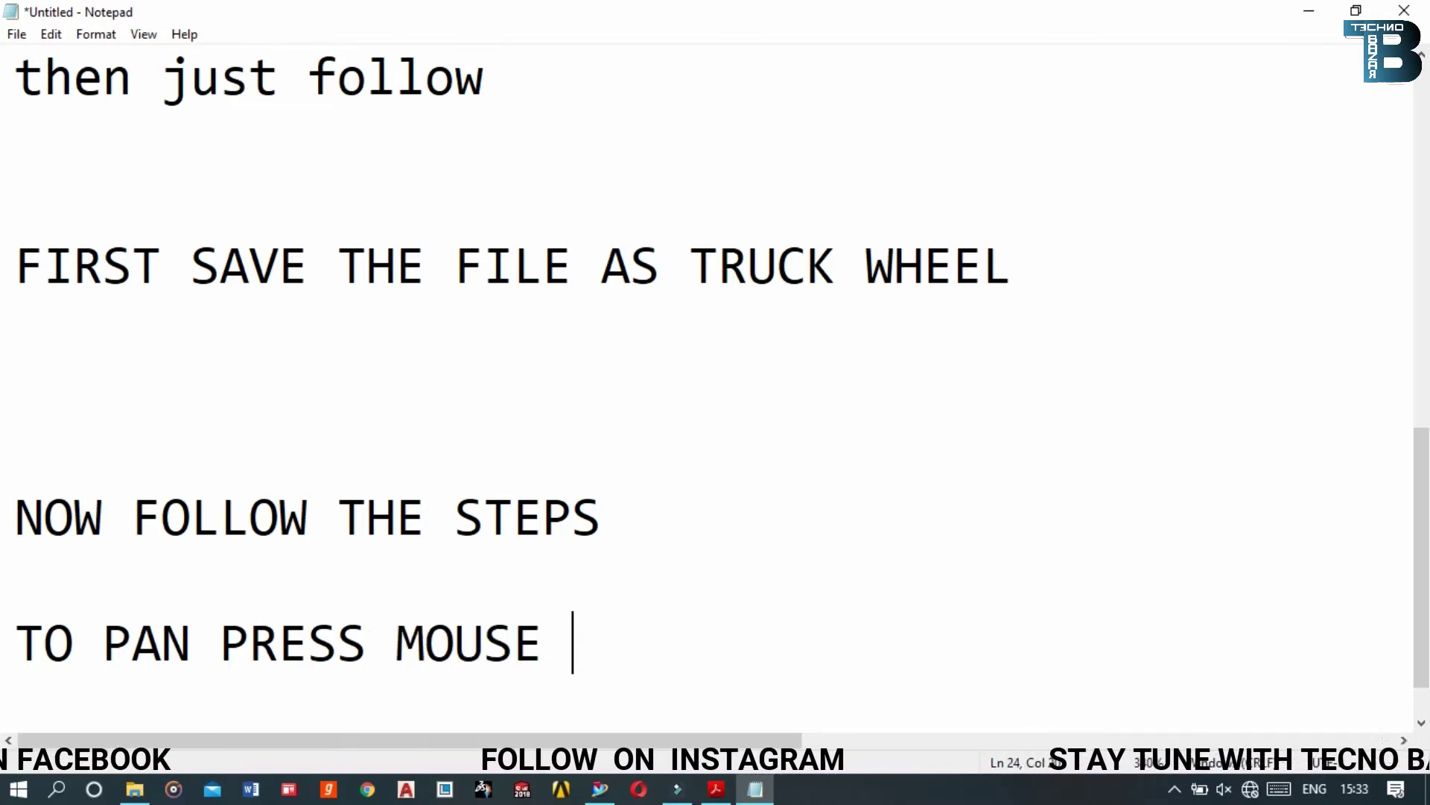
text(MIDDL)
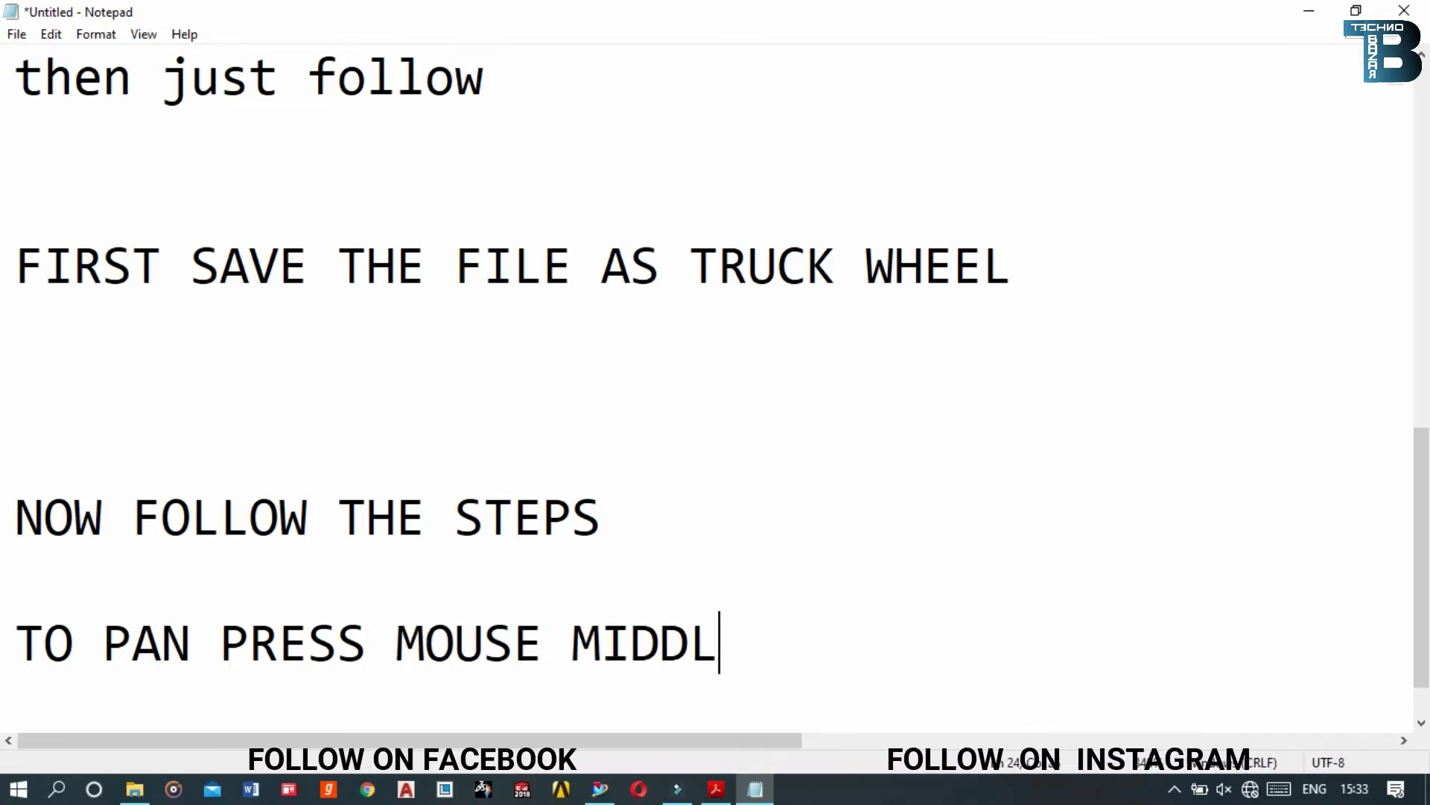
text(E BUT)
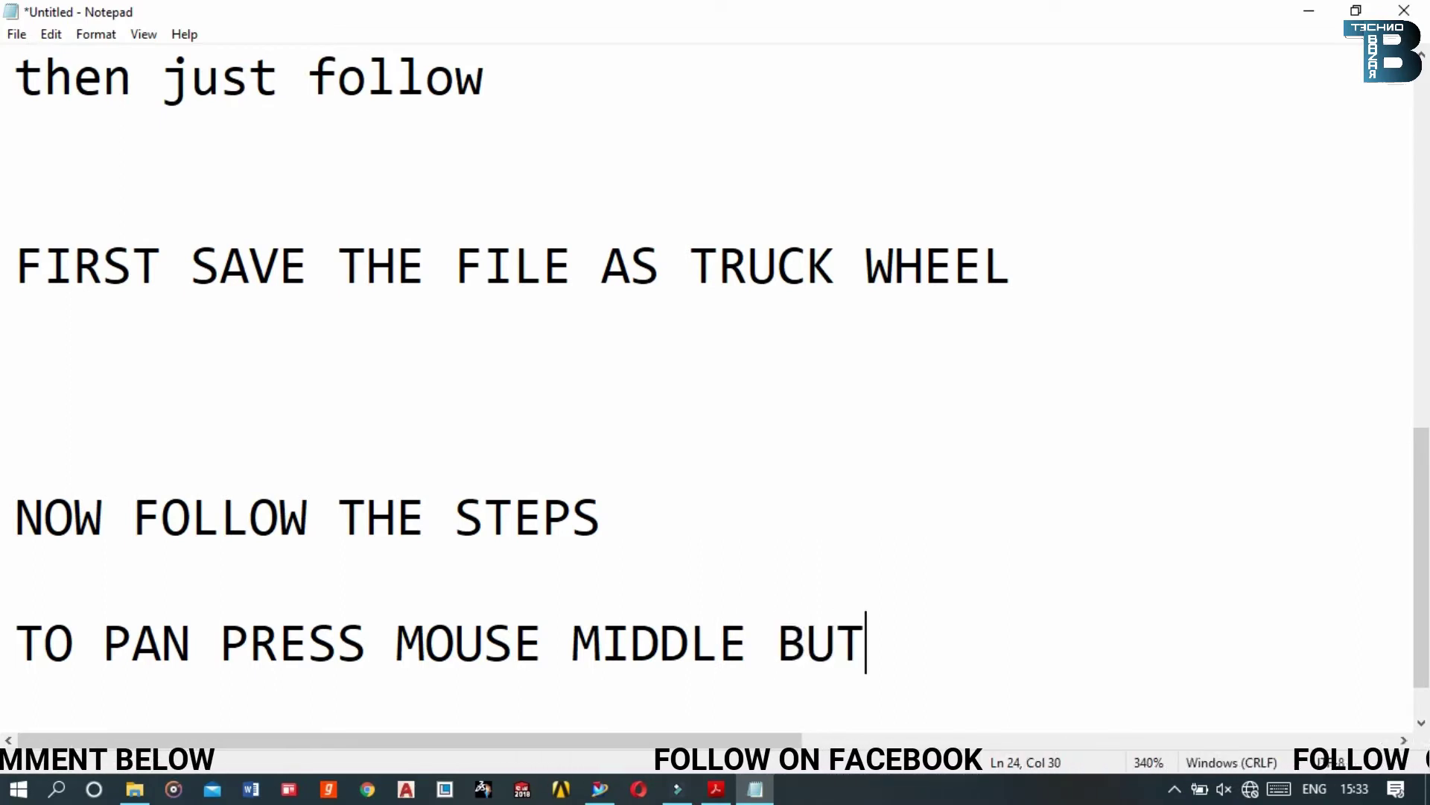
text(TON)
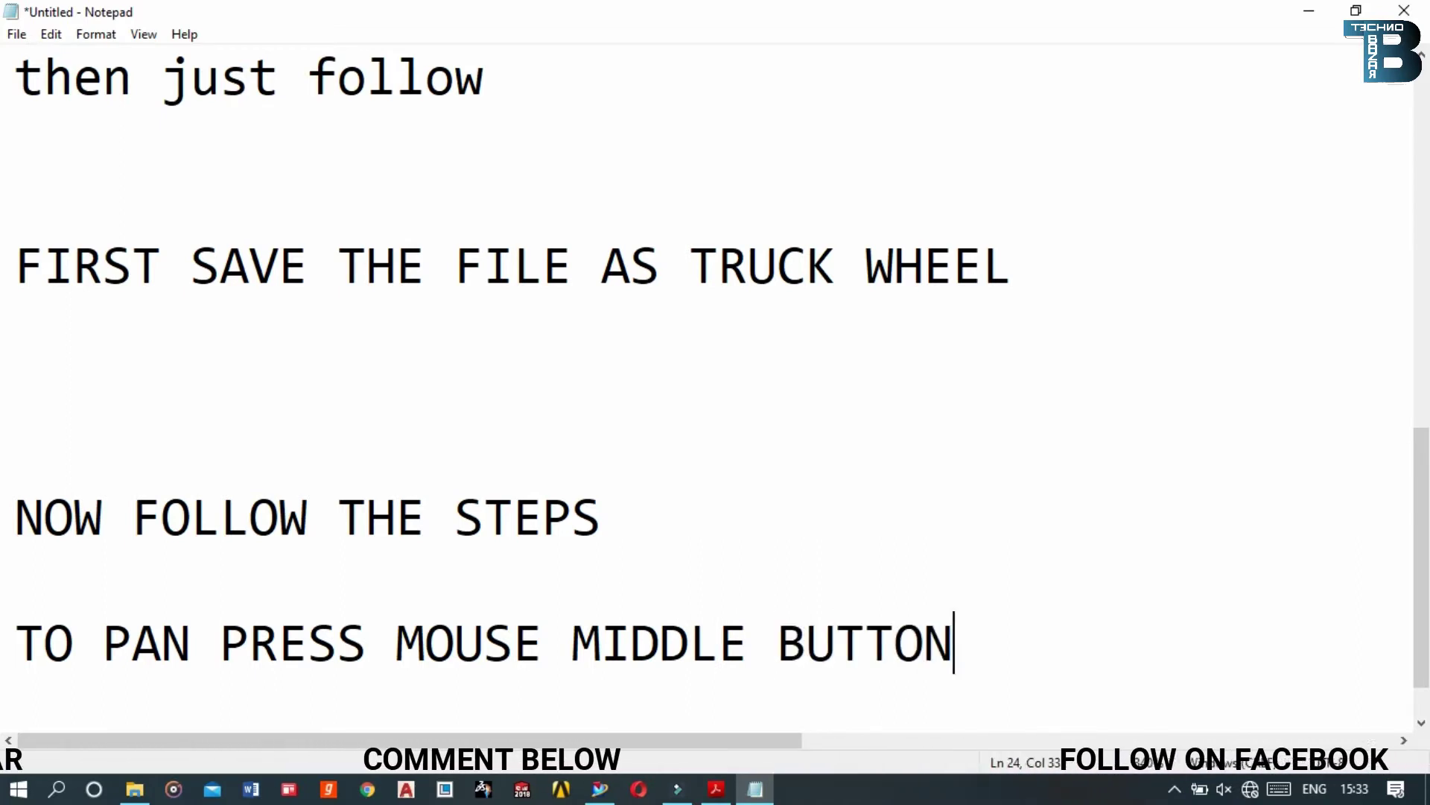
text(+S)
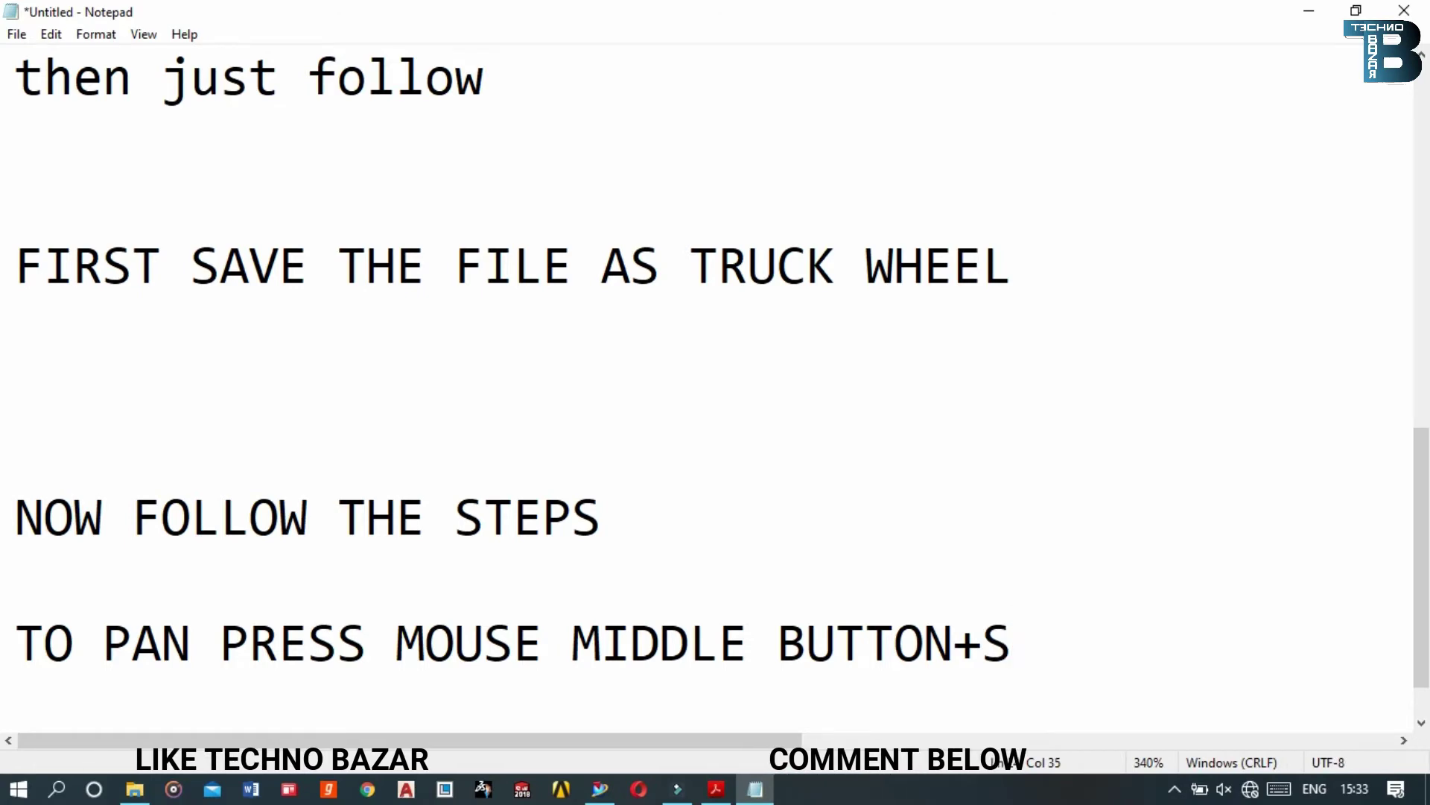
text(HIFT)
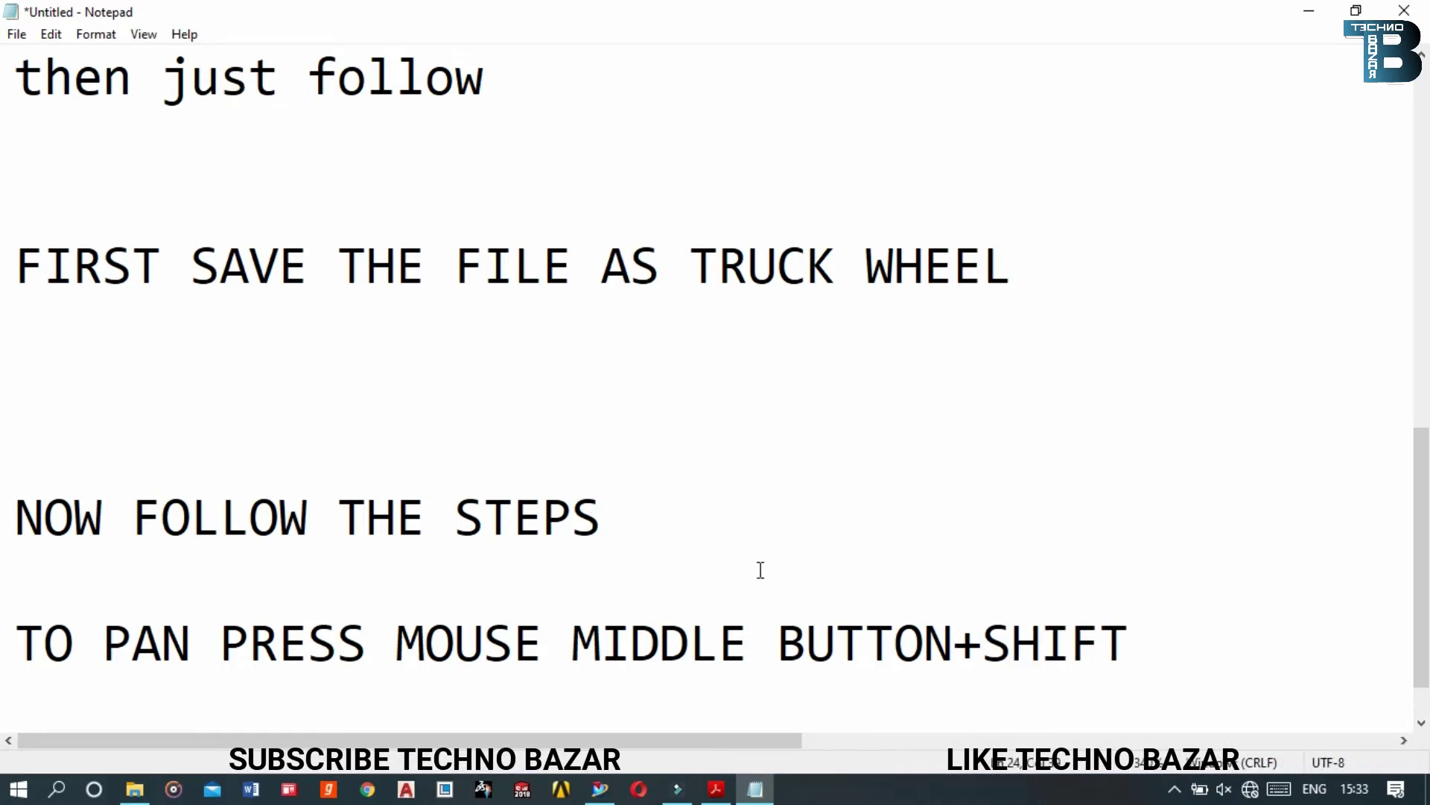
Return to NX and sketch a vertical line about 120 mm long upward from the origin
click(1309, 11)
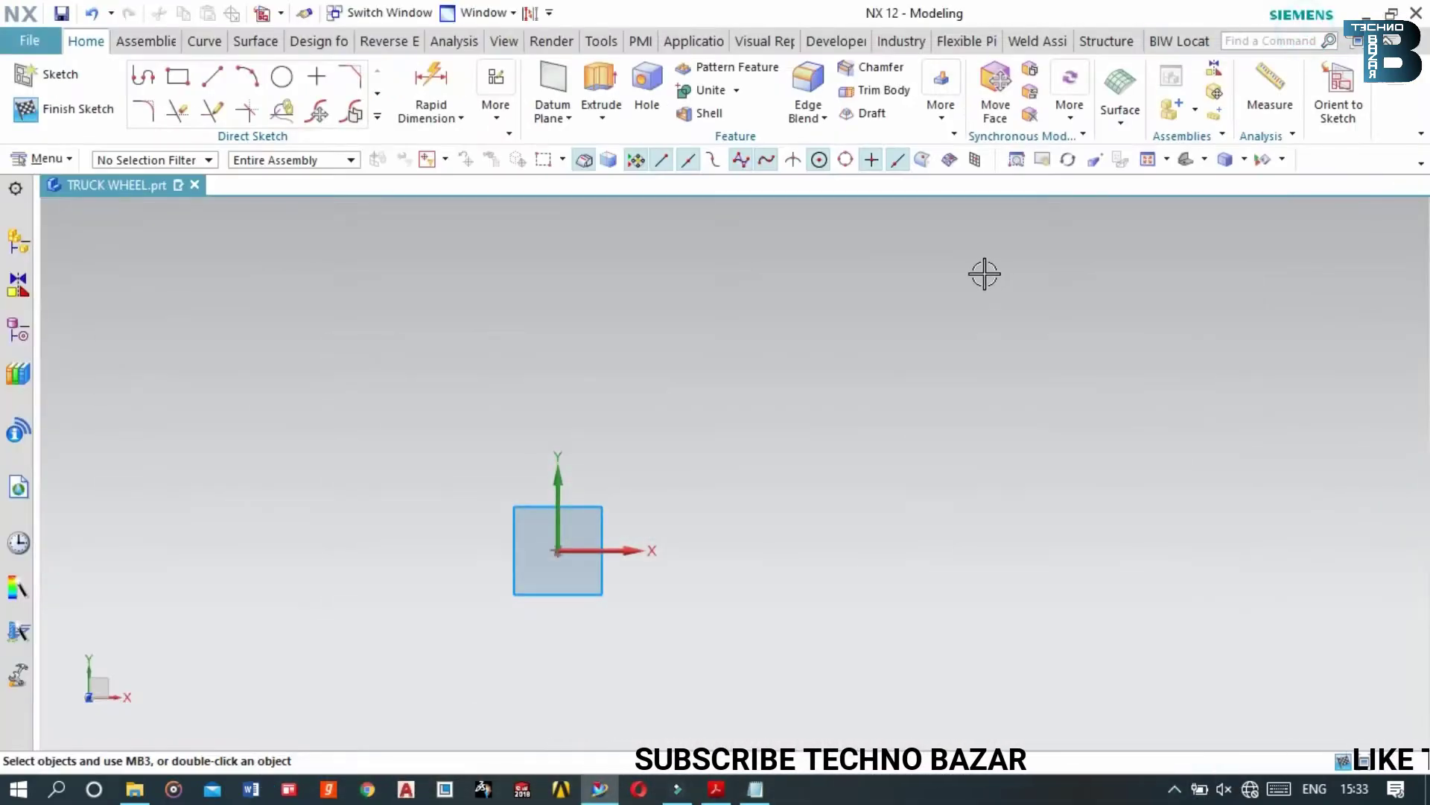
click(215, 85)
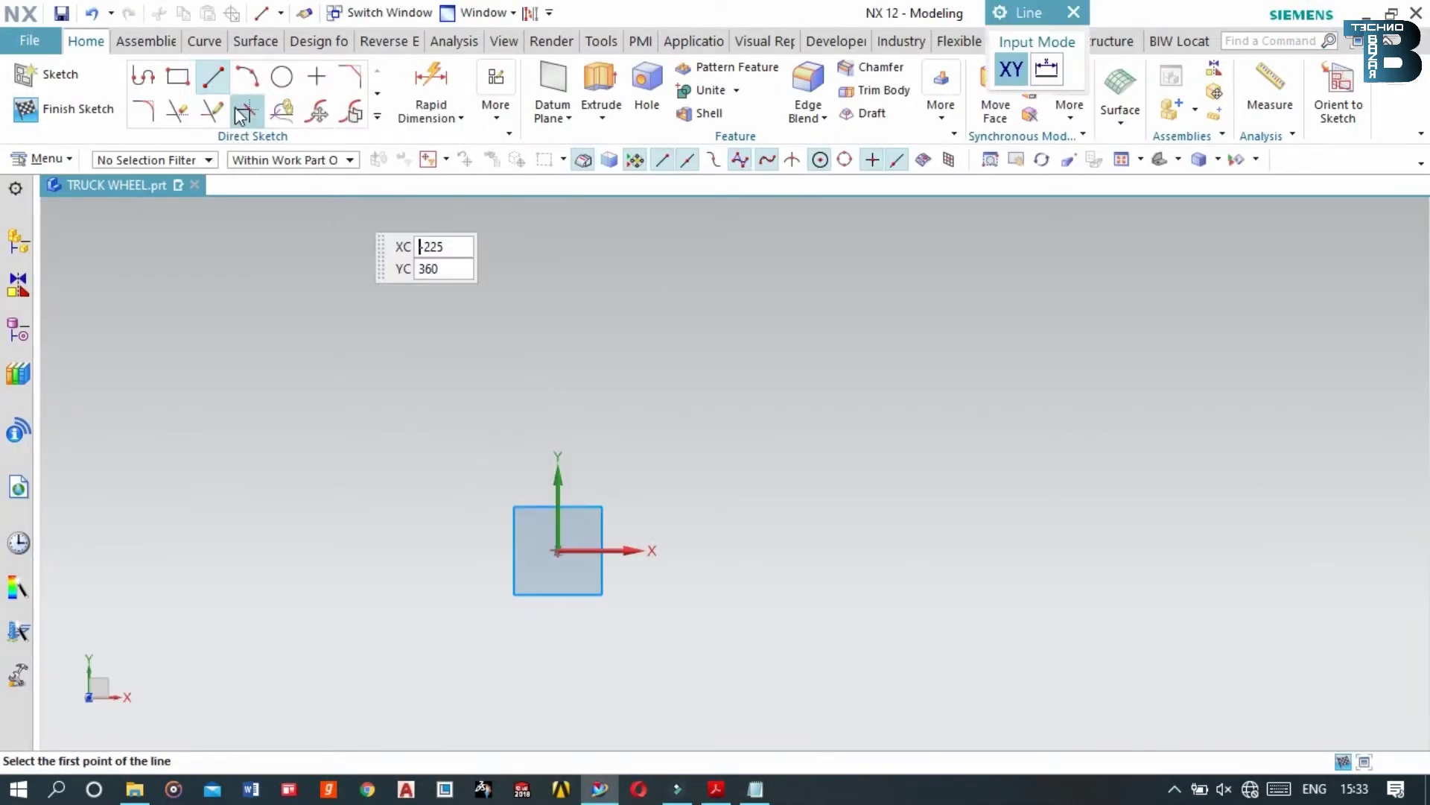
click(212, 75)
click(212, 75)
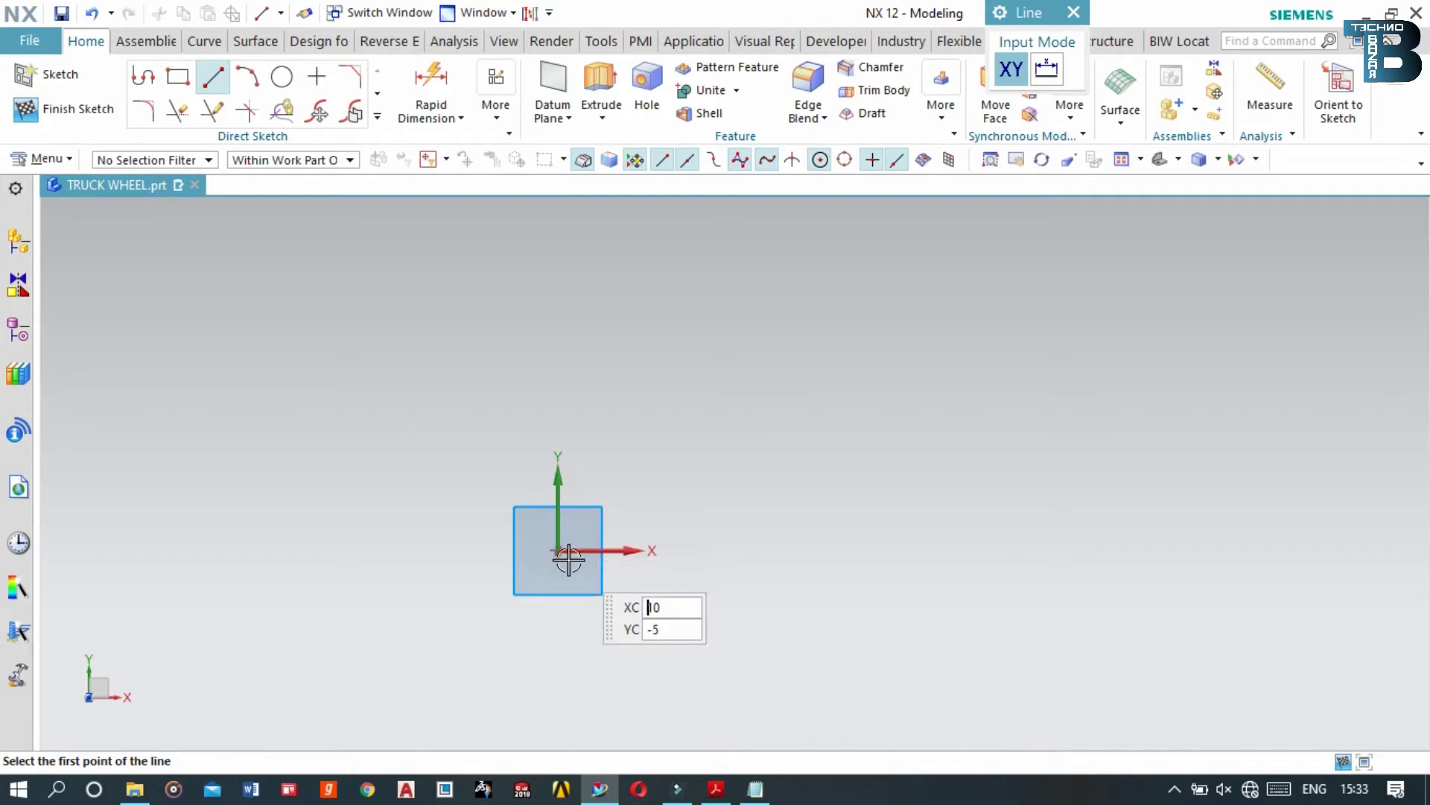
click(557, 549)
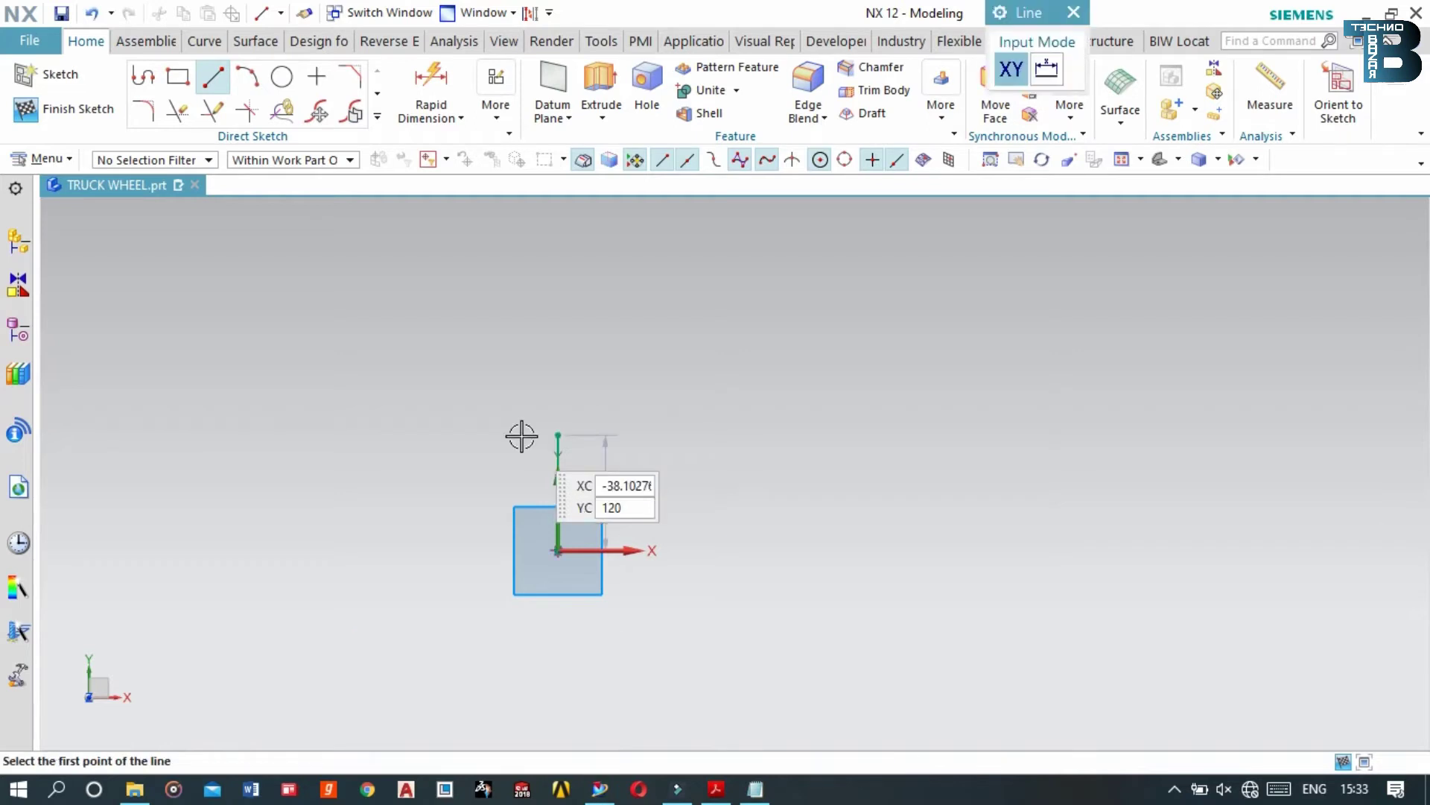
Sketch a horizontal line about 185 mm long across the upper end of the vertical line and finish the Line command
click(461, 434)
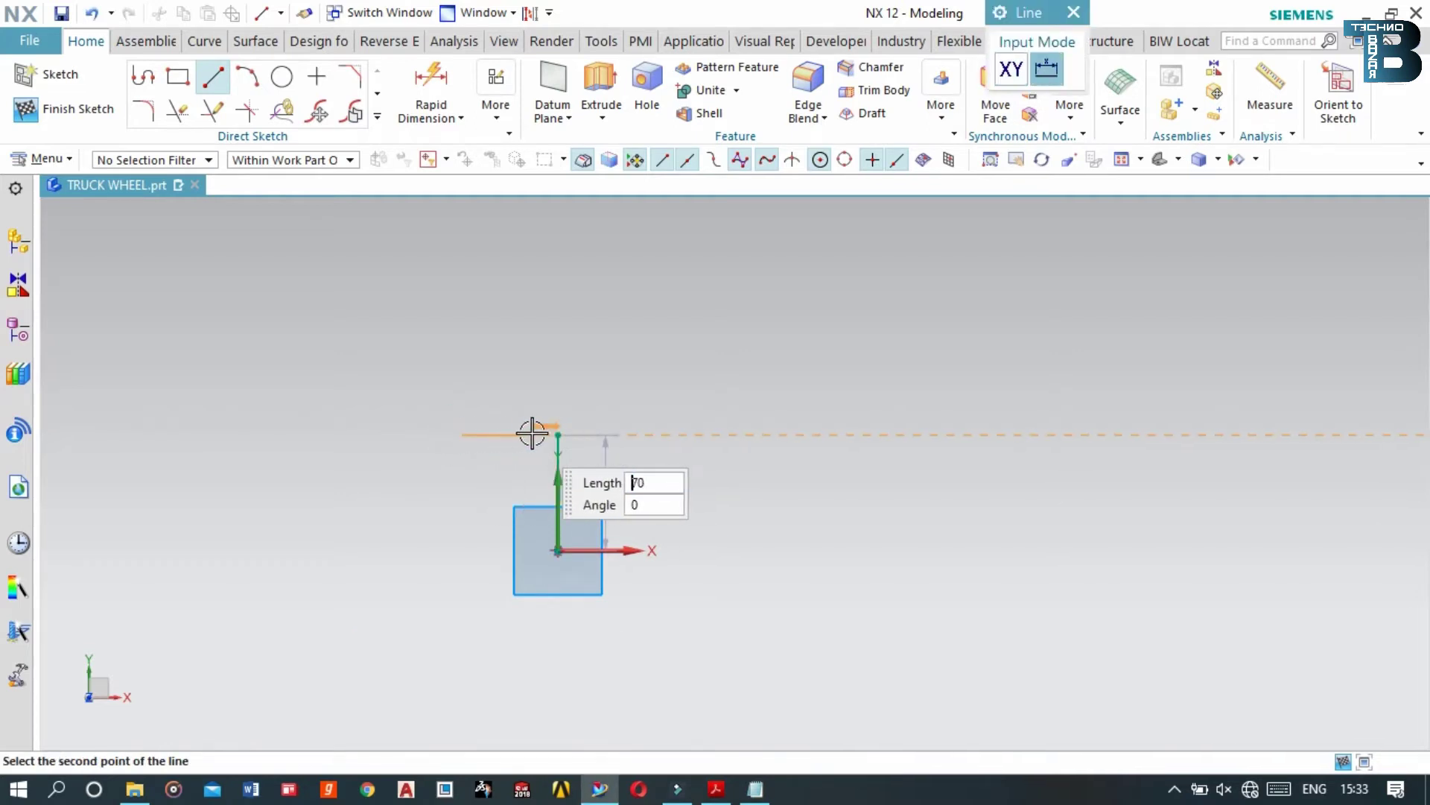
click(641, 432)
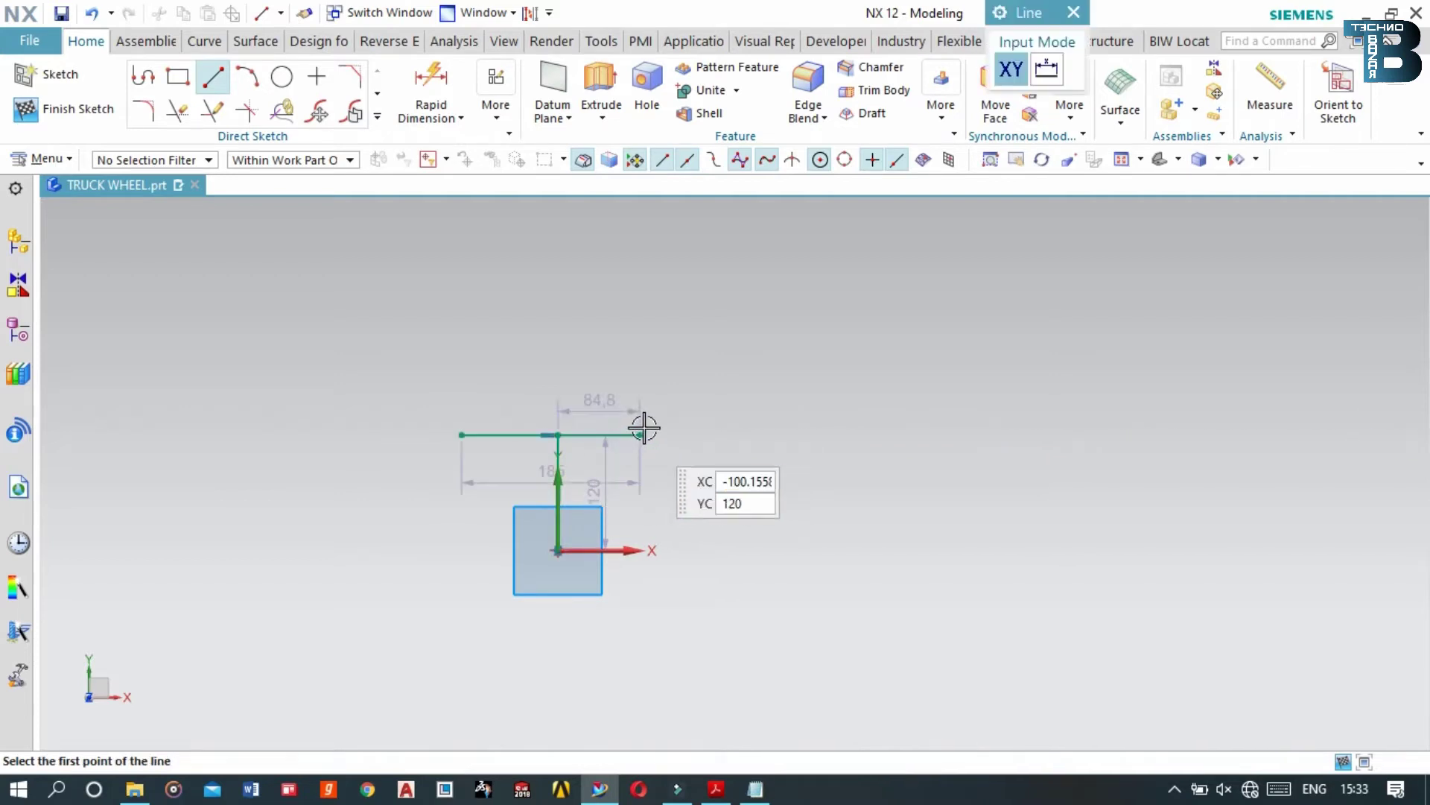
right_click(654, 316)
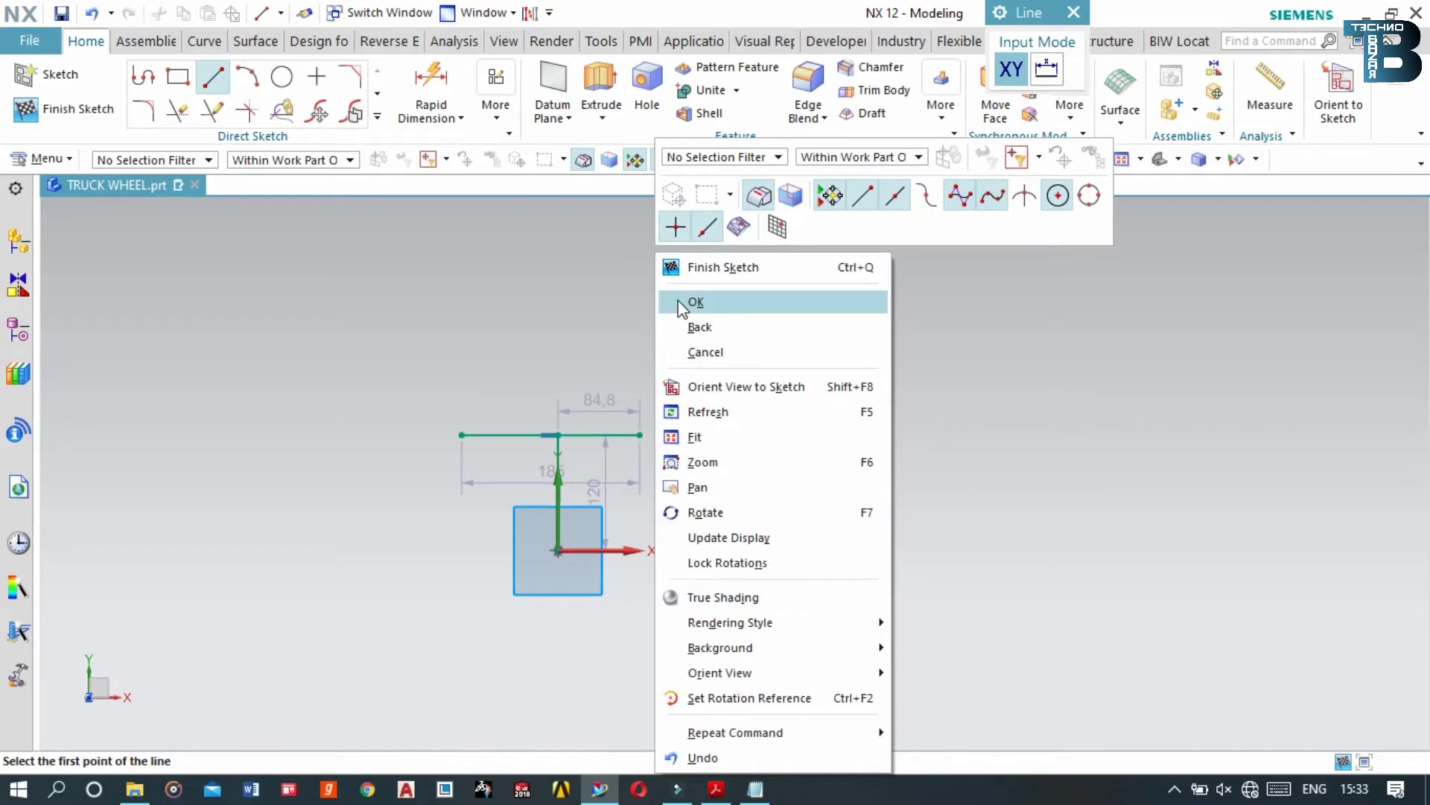
click(678, 301)
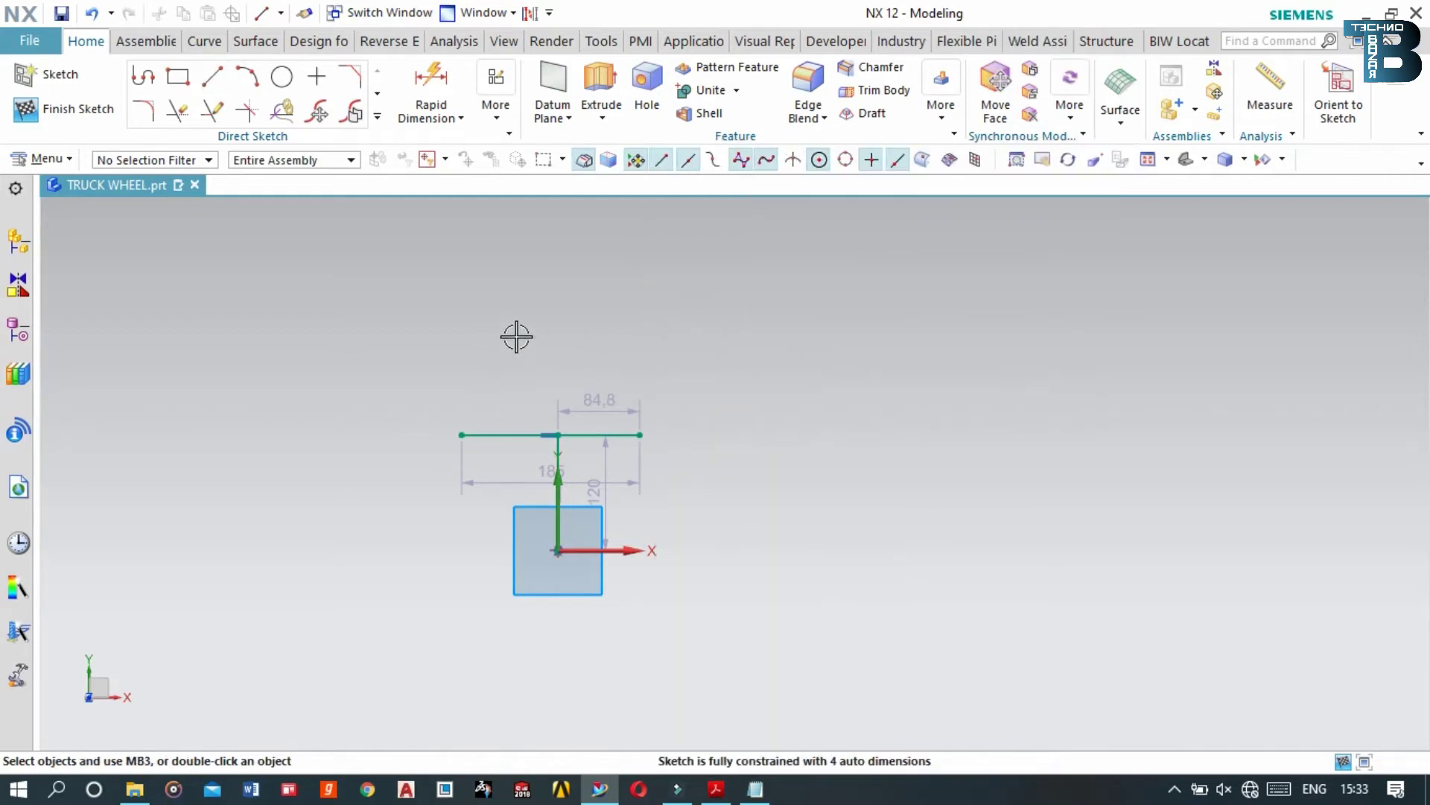
Add a Rapid Dimension for the horizontal line's full length, placed above the line
click(432, 82)
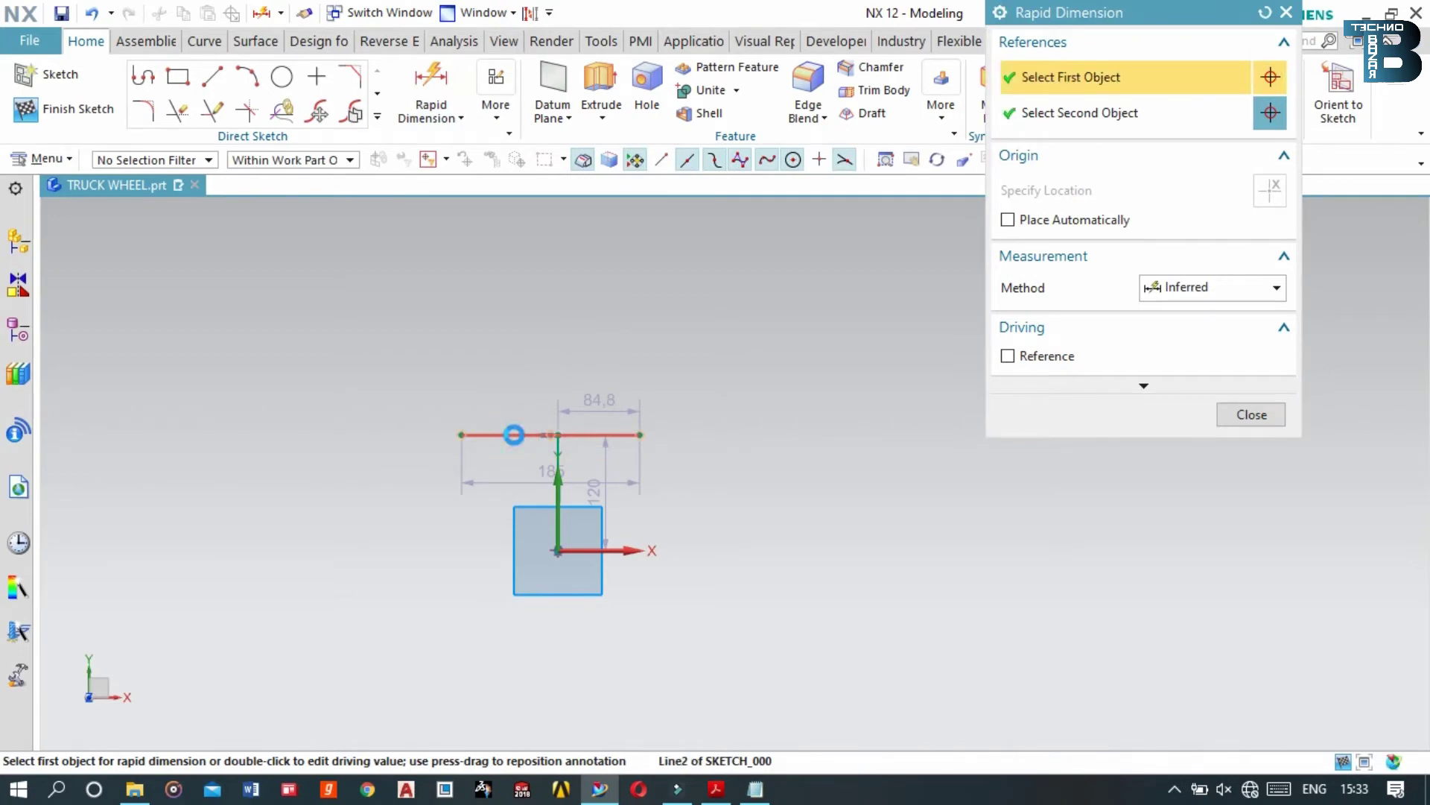
click(514, 434)
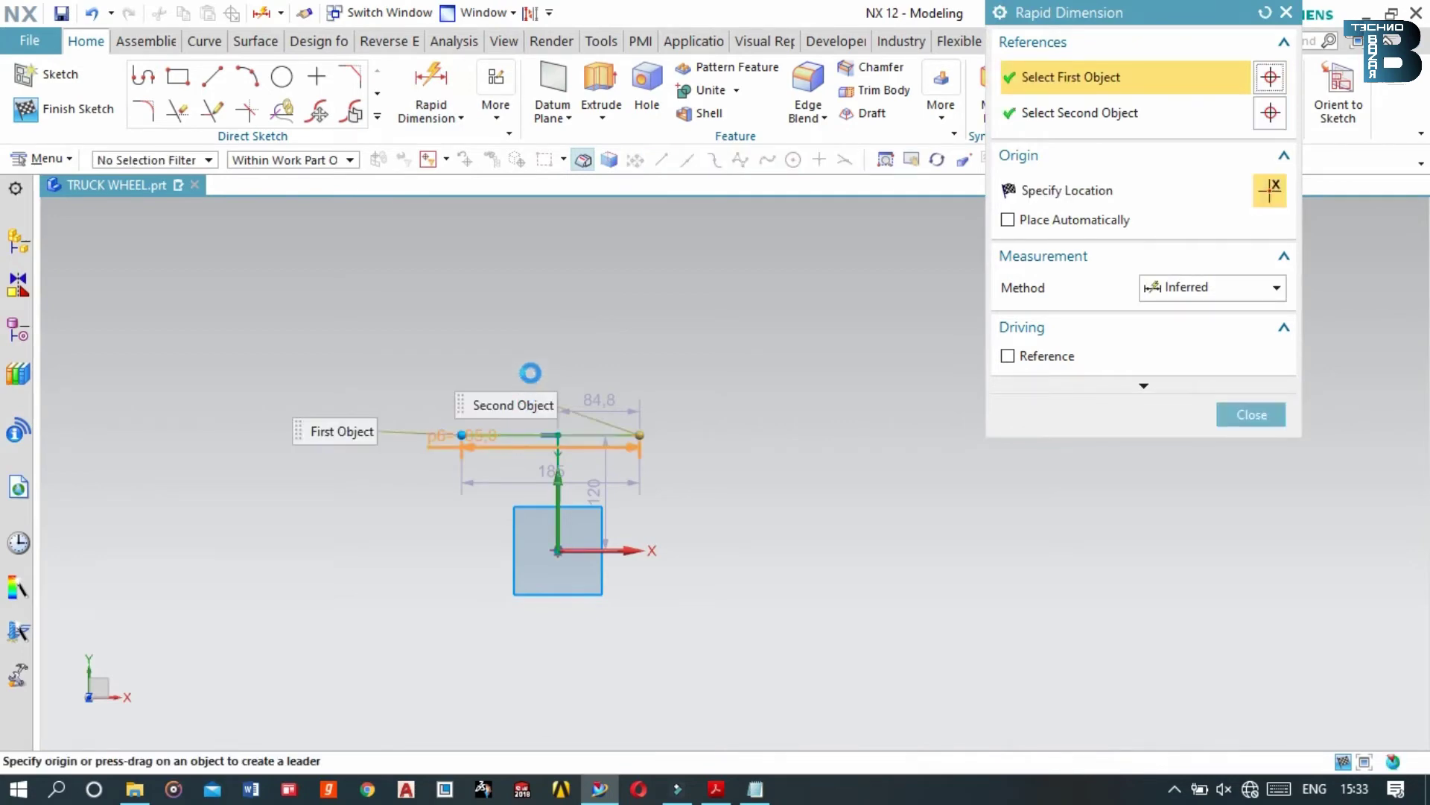
click(537, 345)
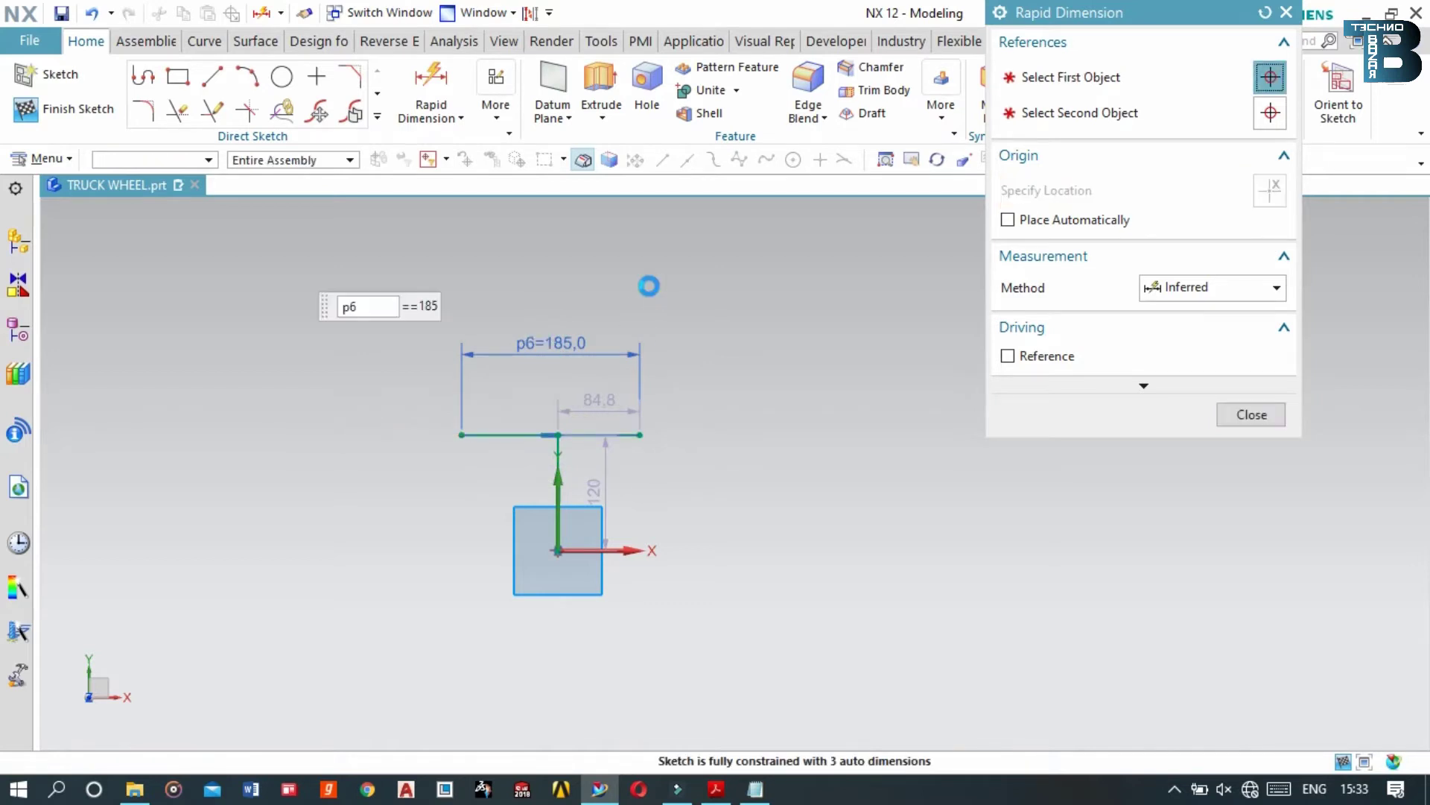
Set the horizontal line's length to 40 mm
text(4)
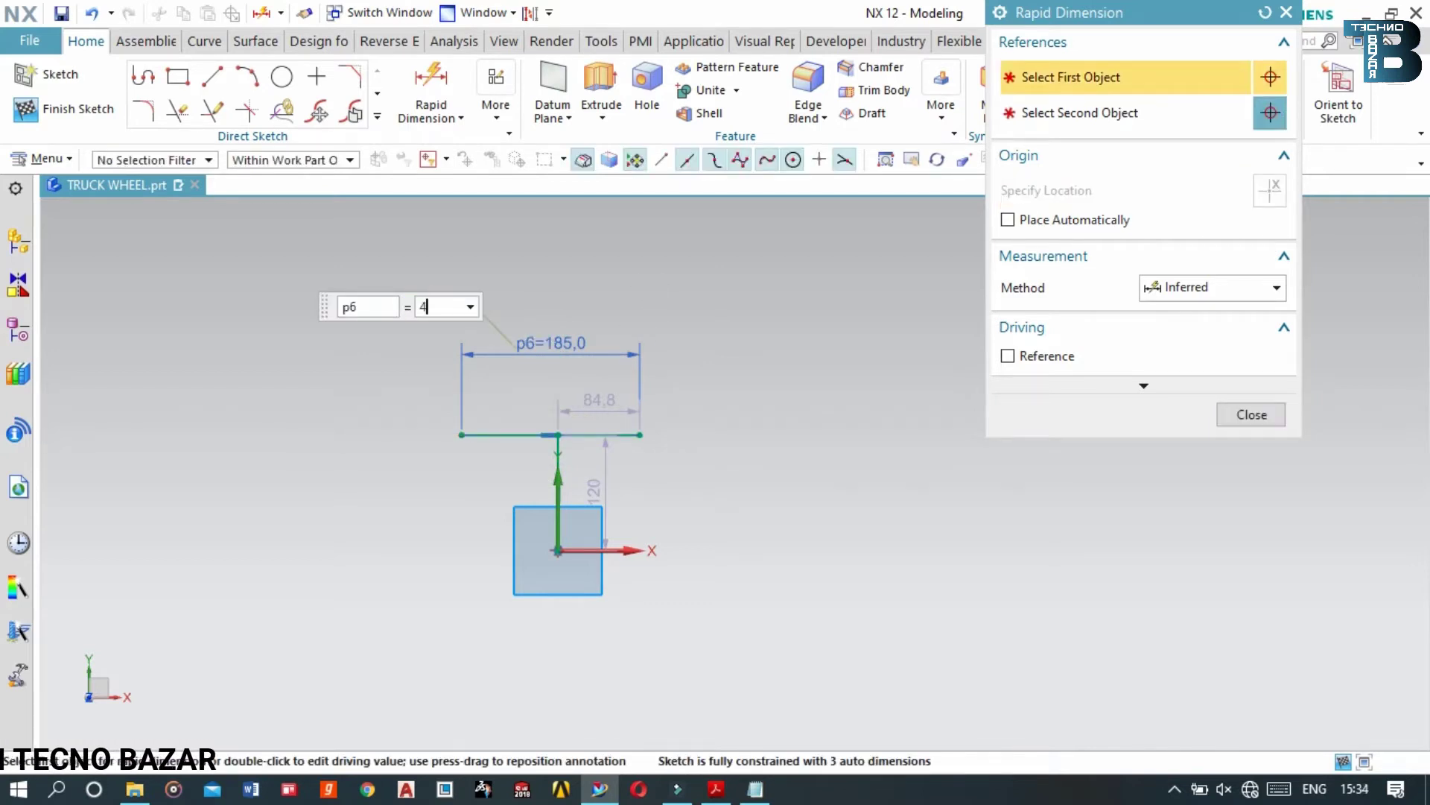
text(0)
key(Return)
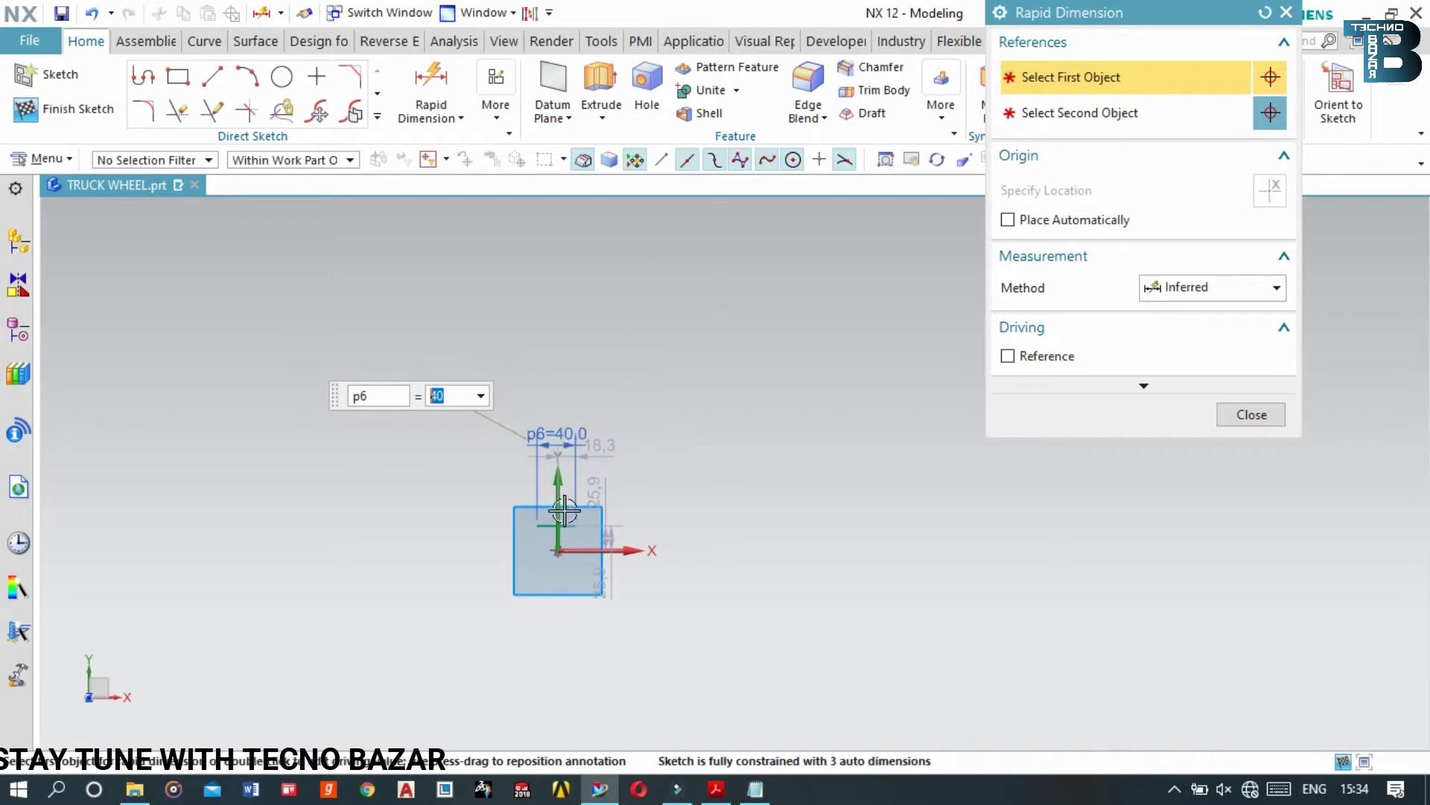
scroll(564, 512, up, 5)
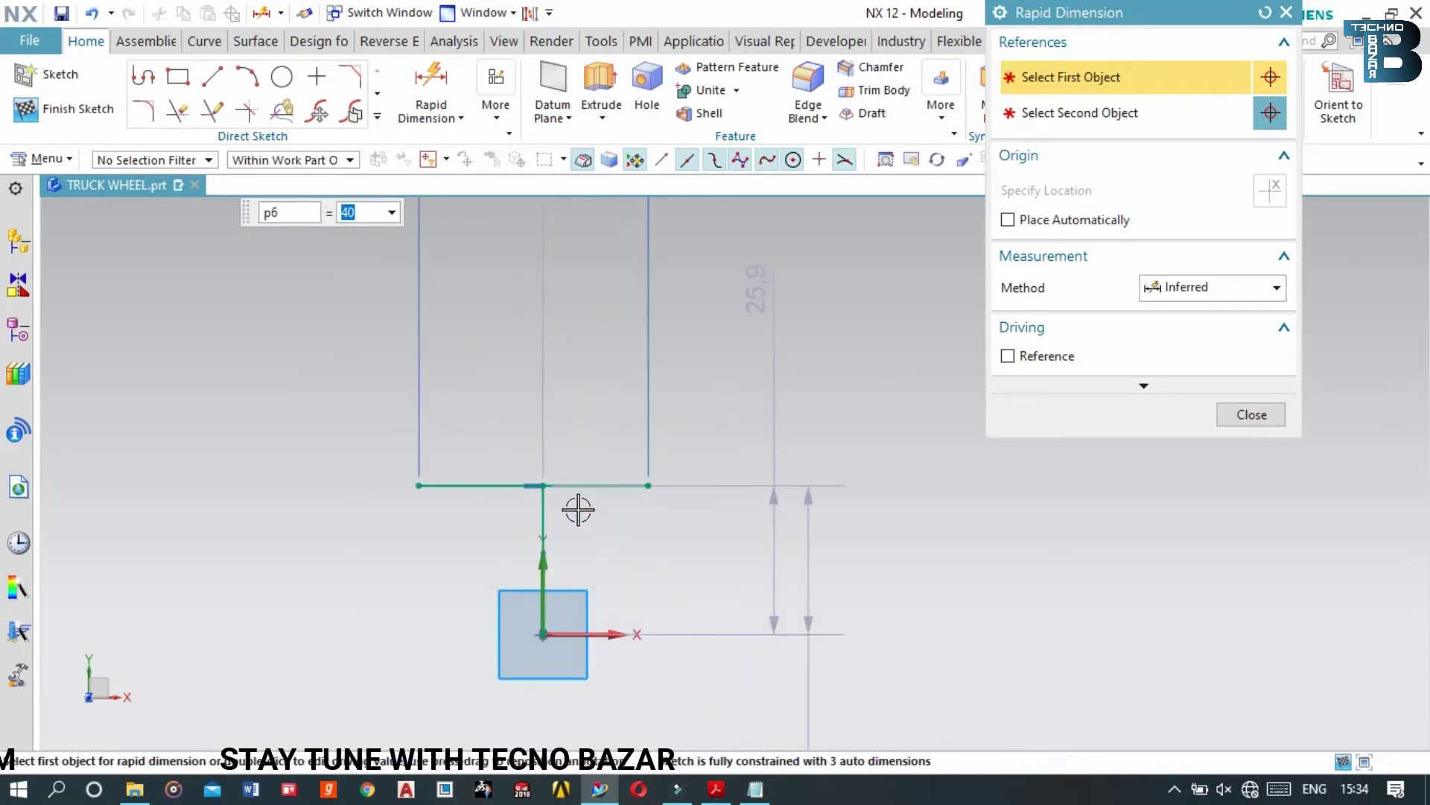
scroll(578, 509, down, 2)
scroll(580, 495, up, 2)
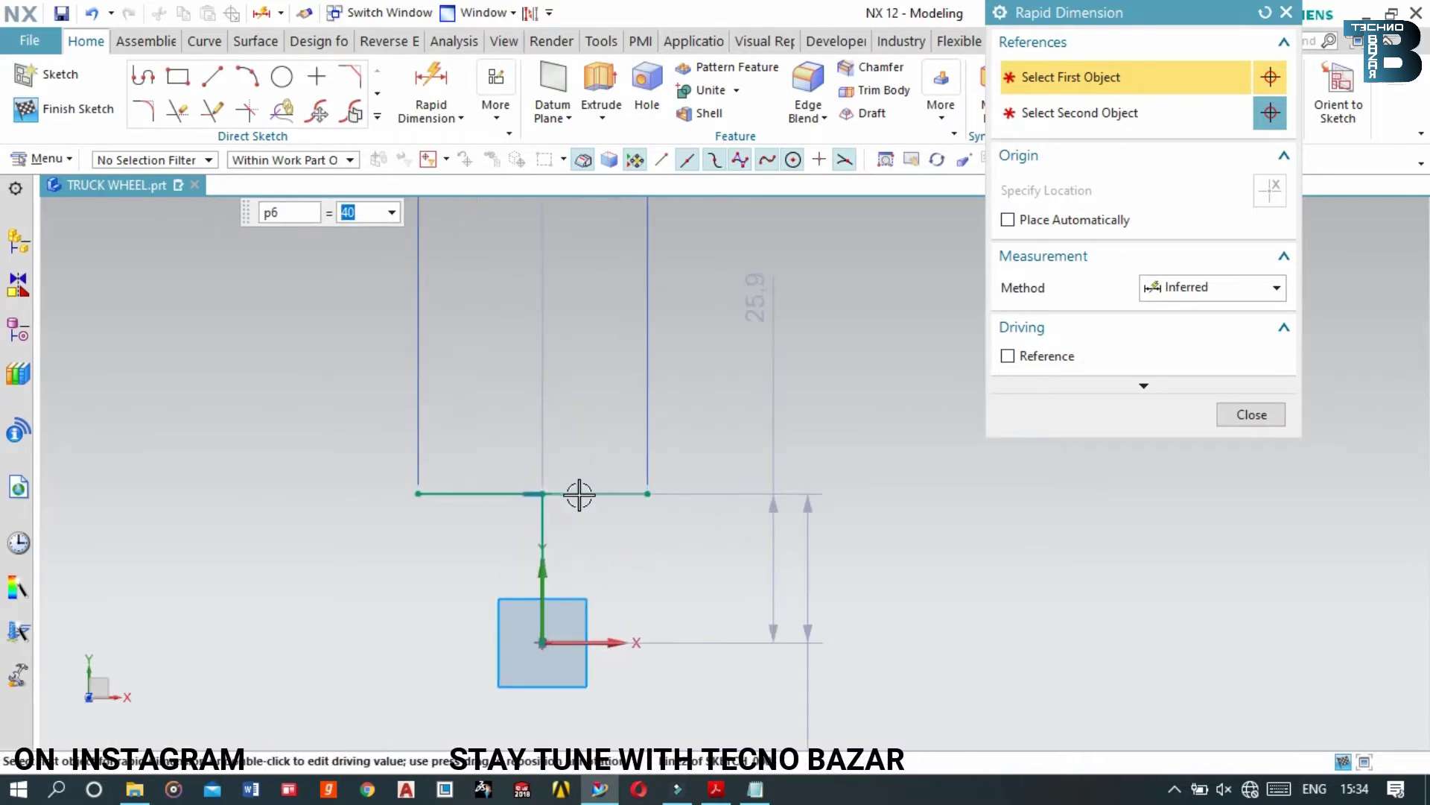
click(216, 77)
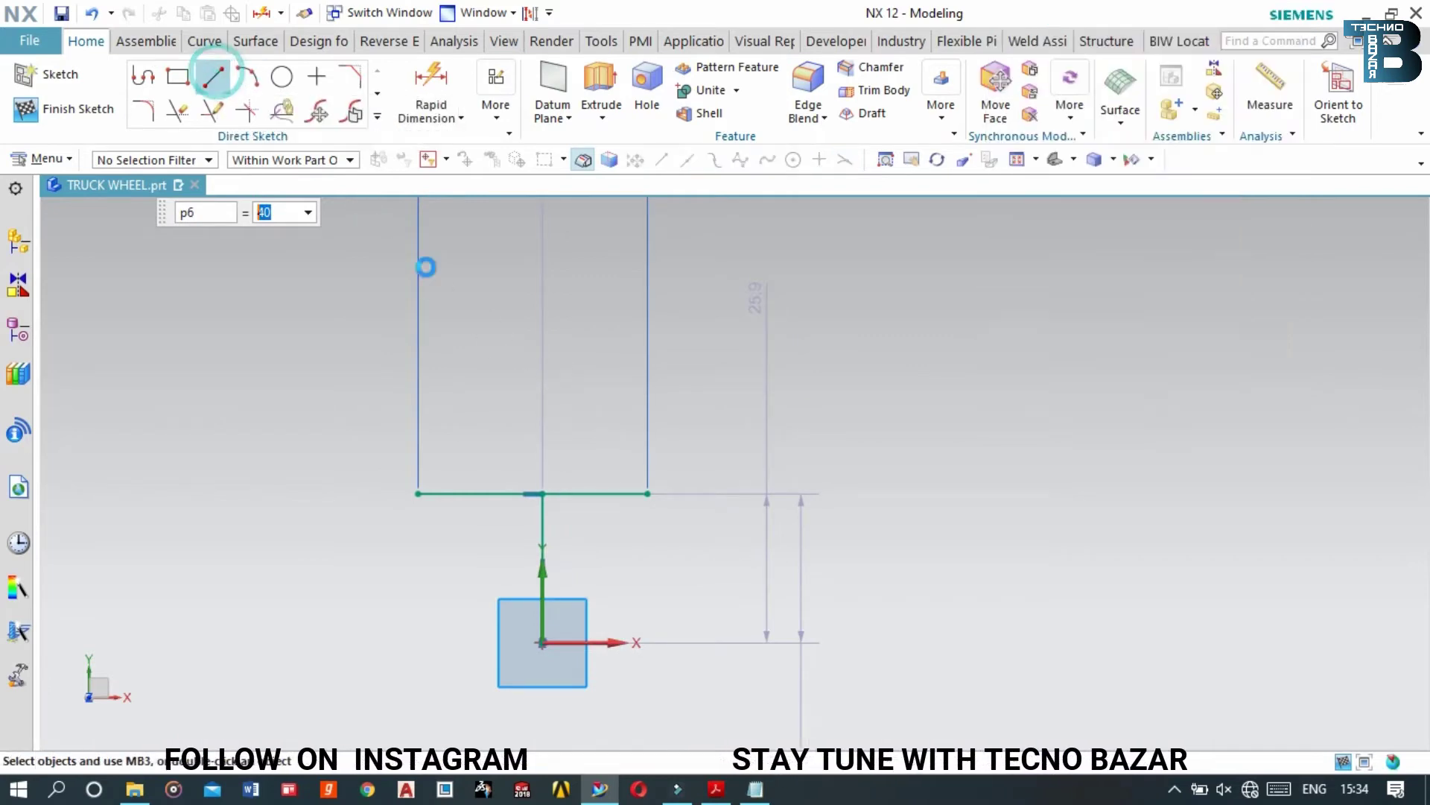
click(418, 493)
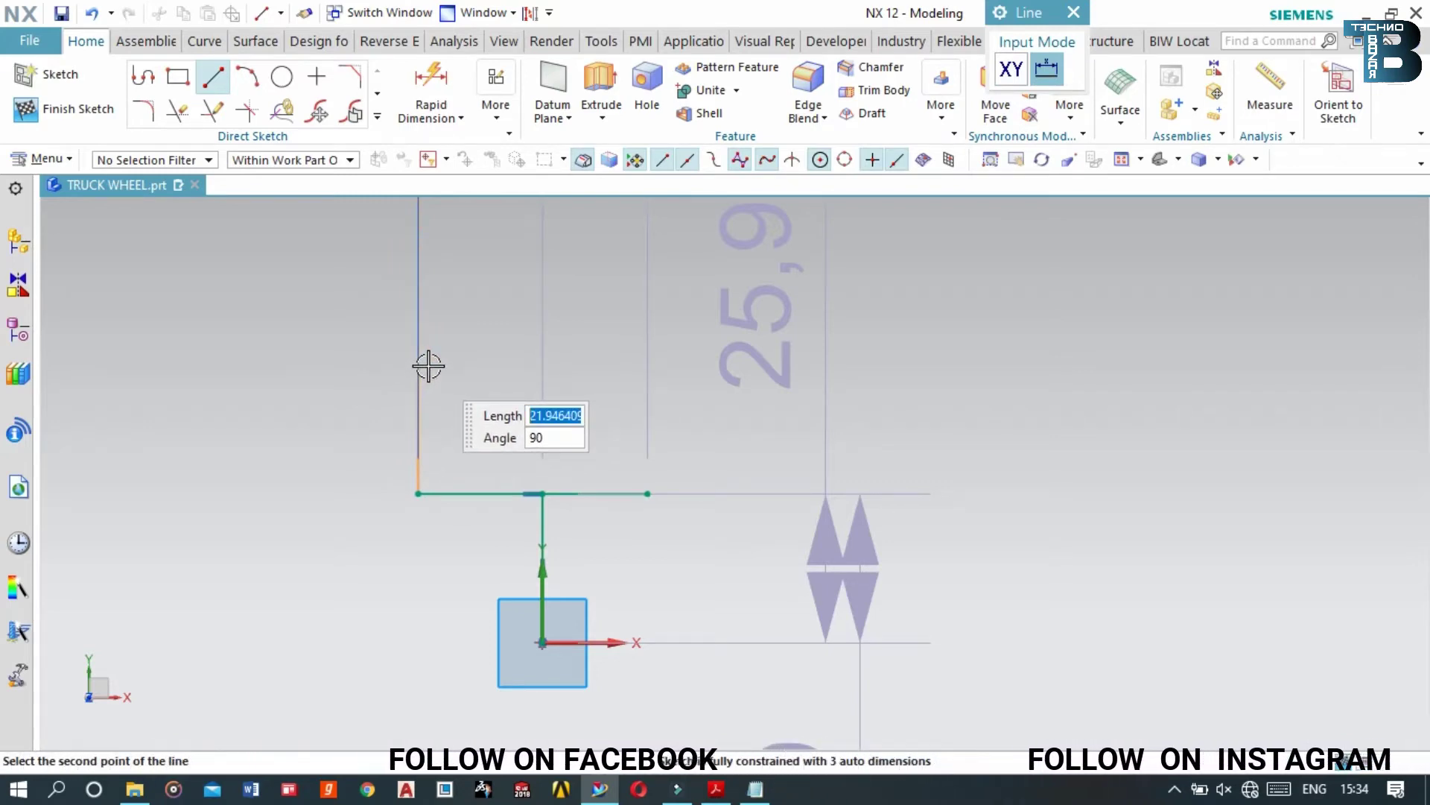
text(23)
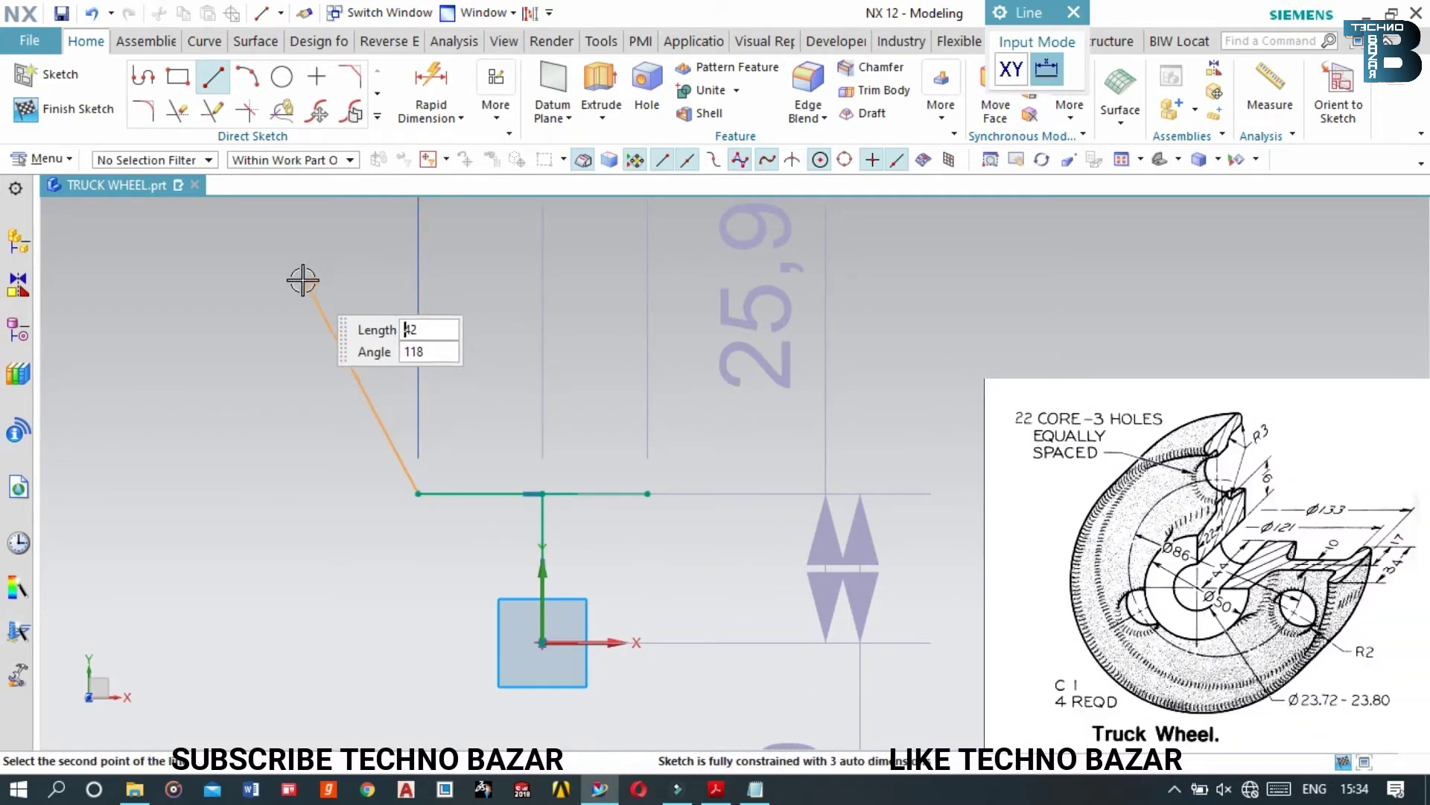
key(Escape)
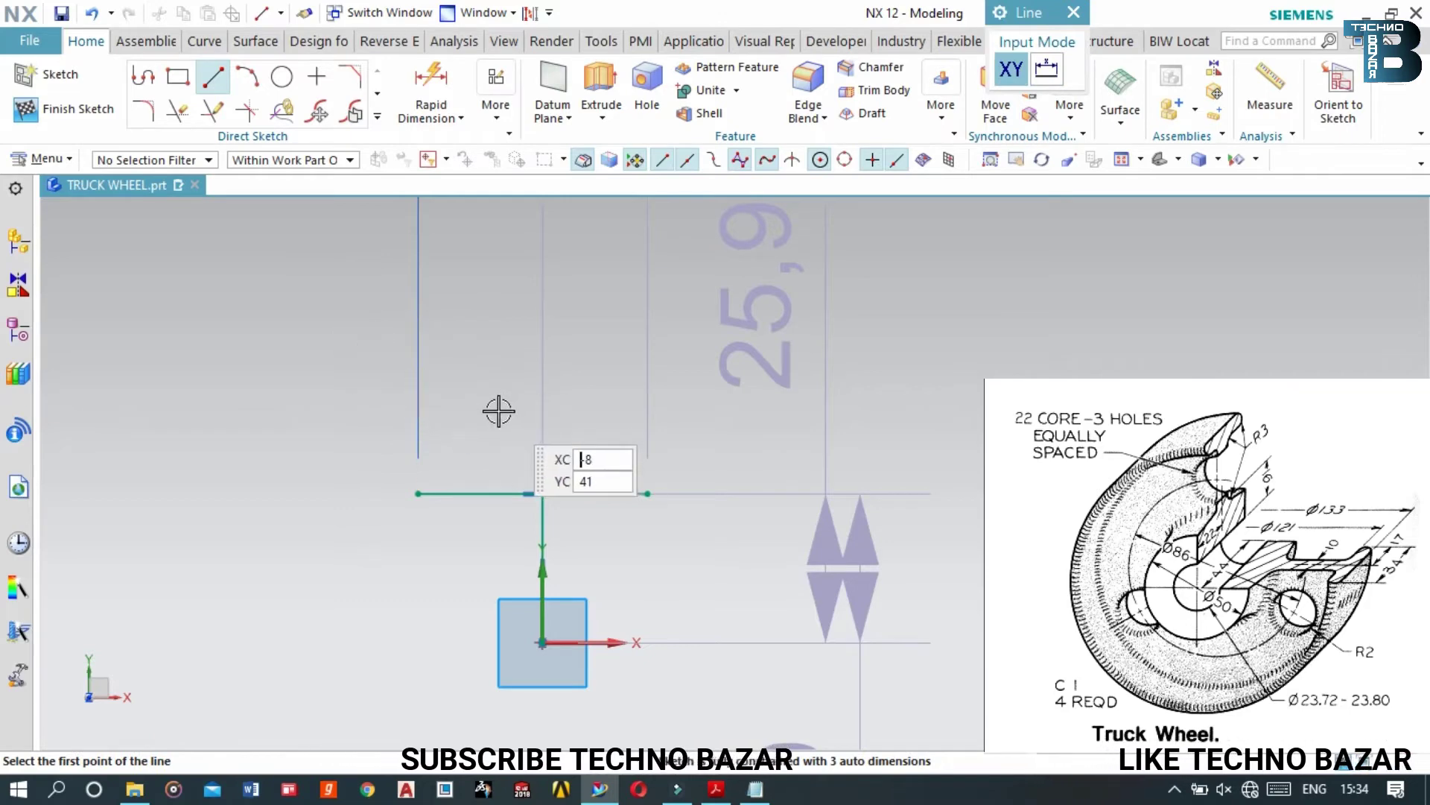
Undo the last change to the horizontal line's length dimension
key(ctrl+z)
scroll(578, 386, down, 5)
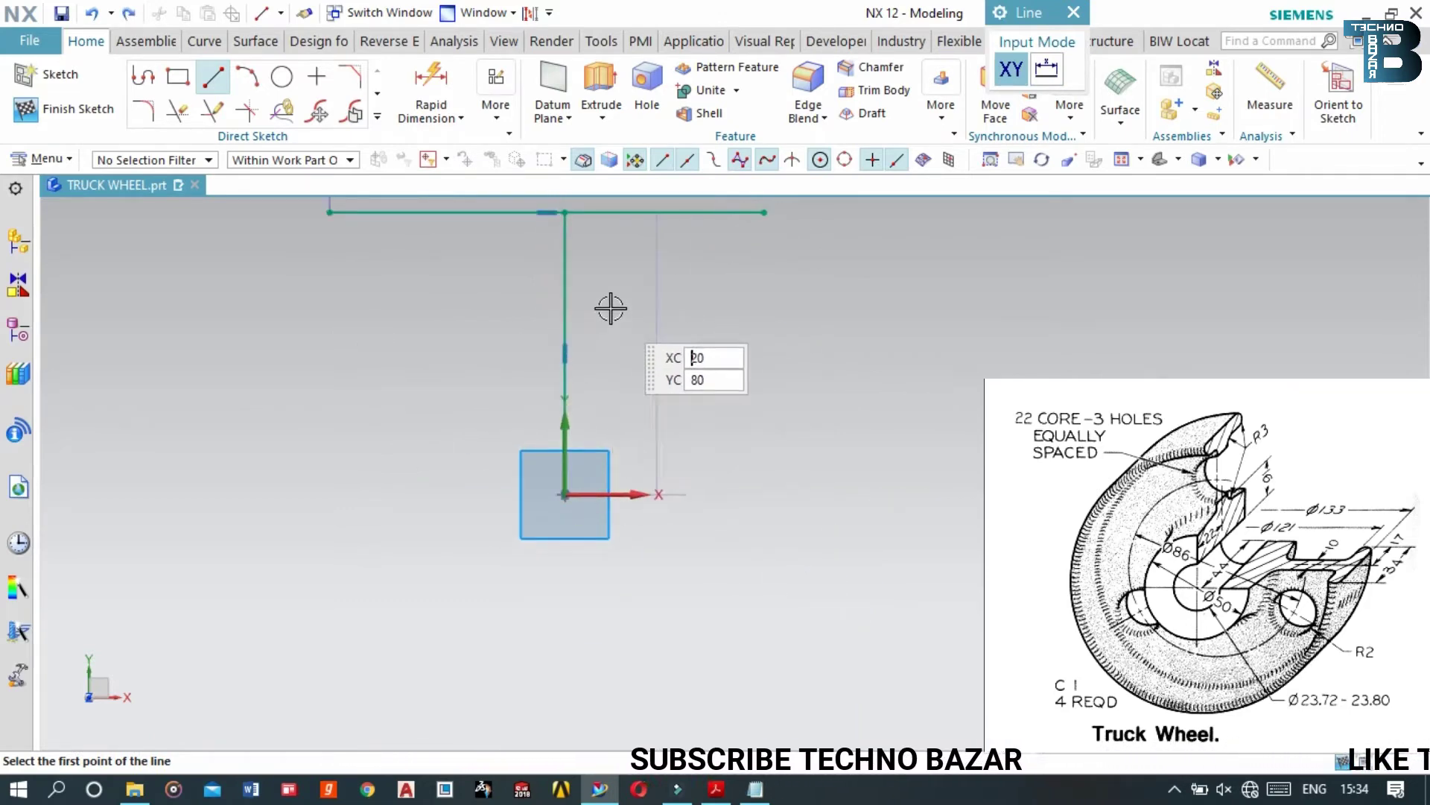
shift+middle_drag(611, 300, 602, 539)
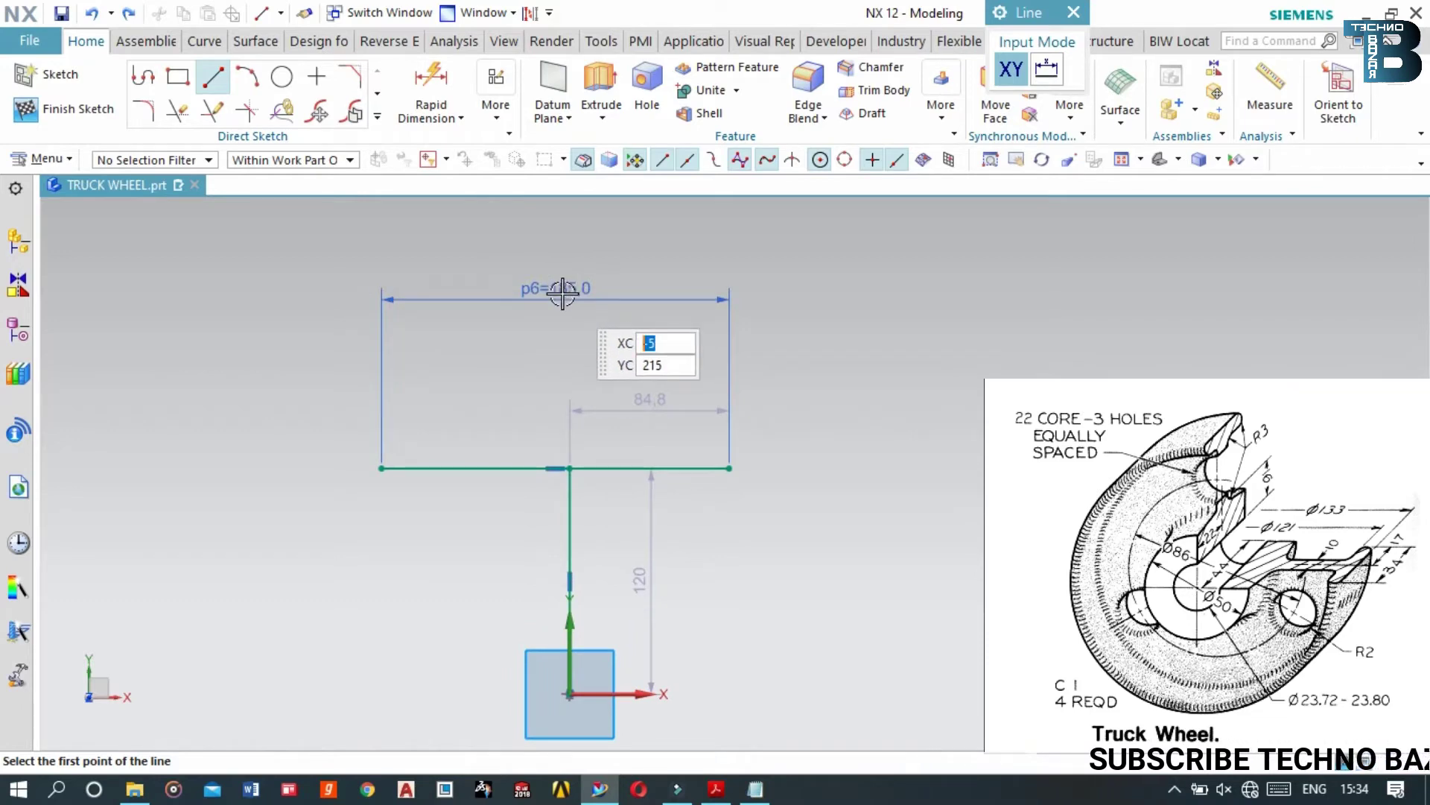
shift+middle_drag(562, 294, 569, 351)
scroll(556, 328, up, 3)
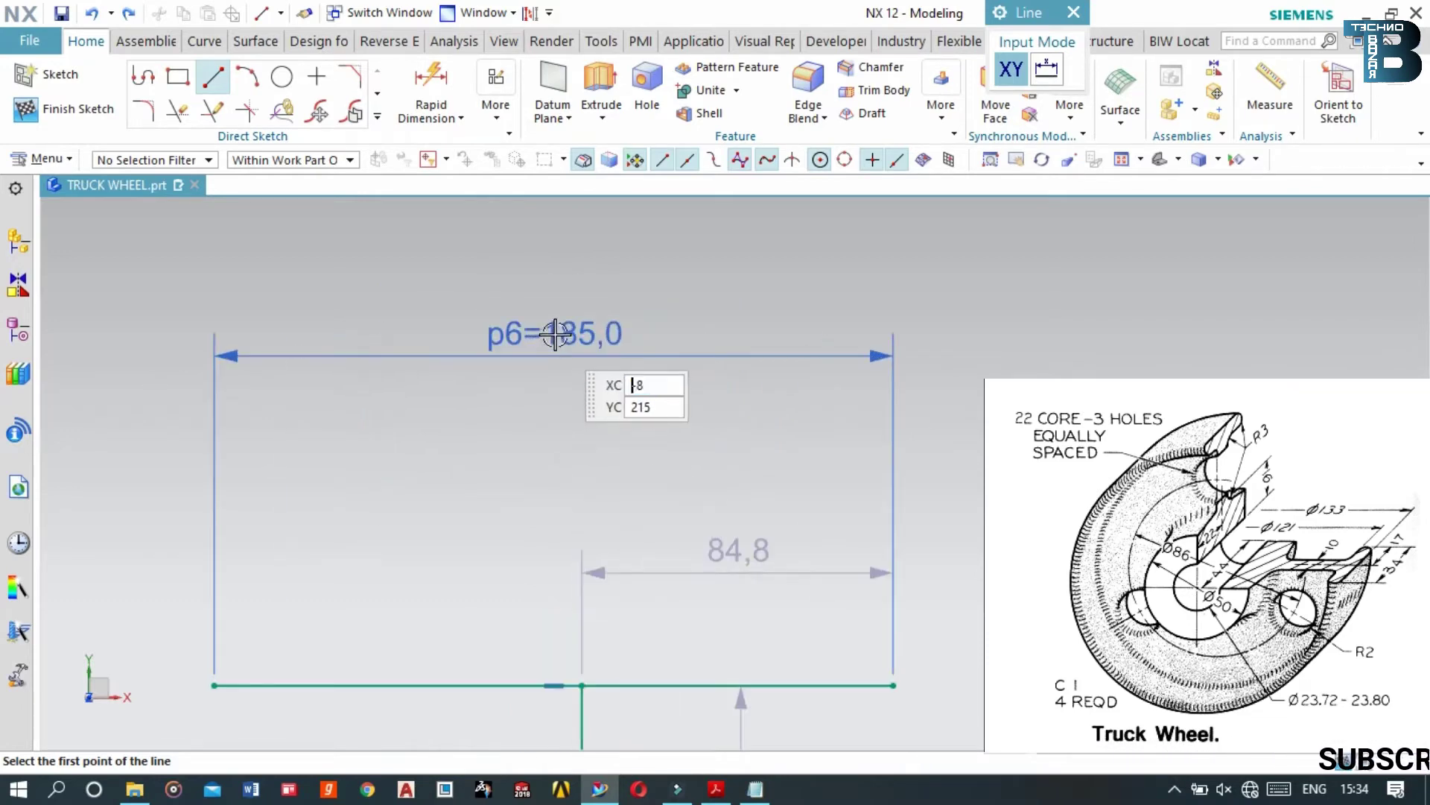
Set the horizontal line's full length to 200 mm and the distance from the vertical line to its right end to 100 mm
key(Escape)
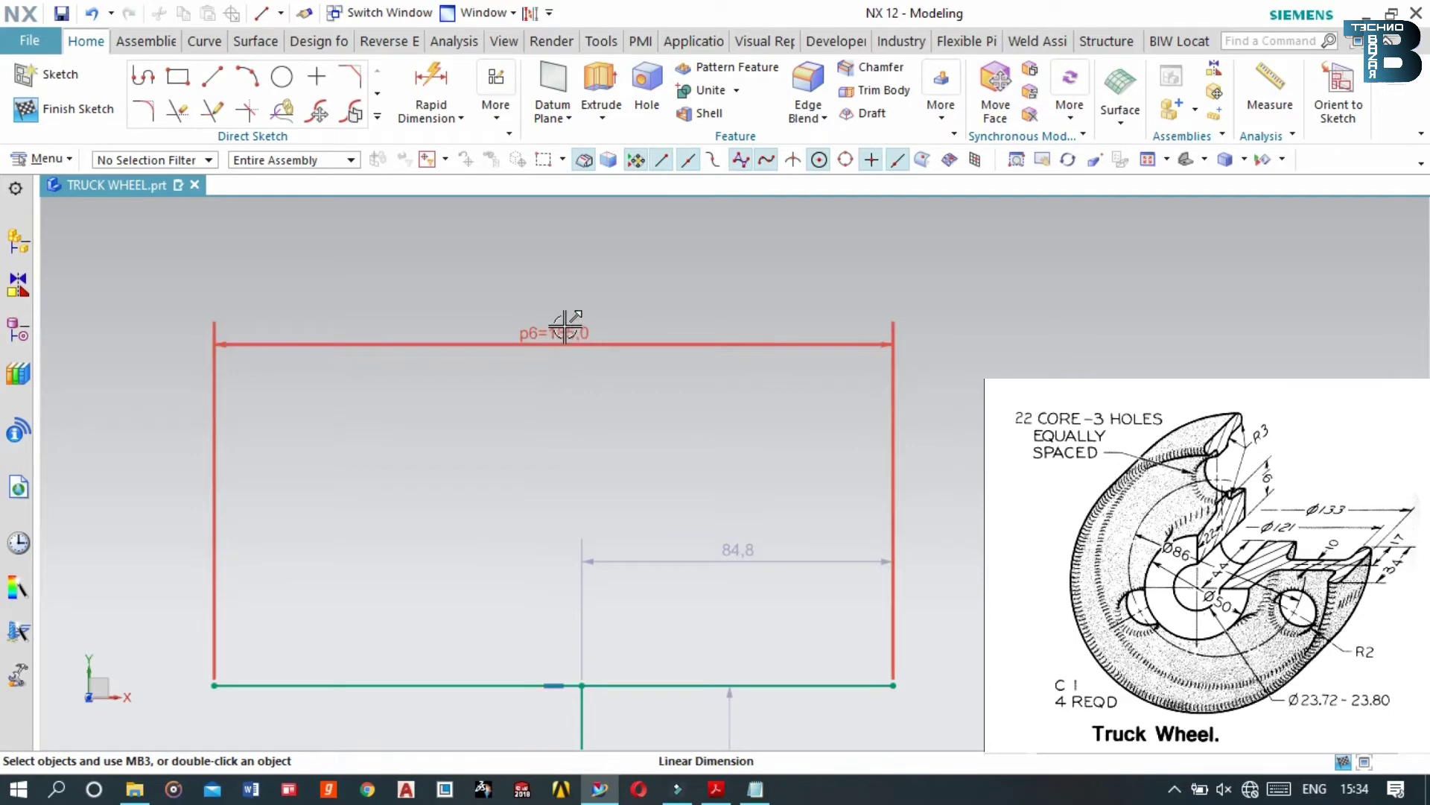
double_click(569, 328)
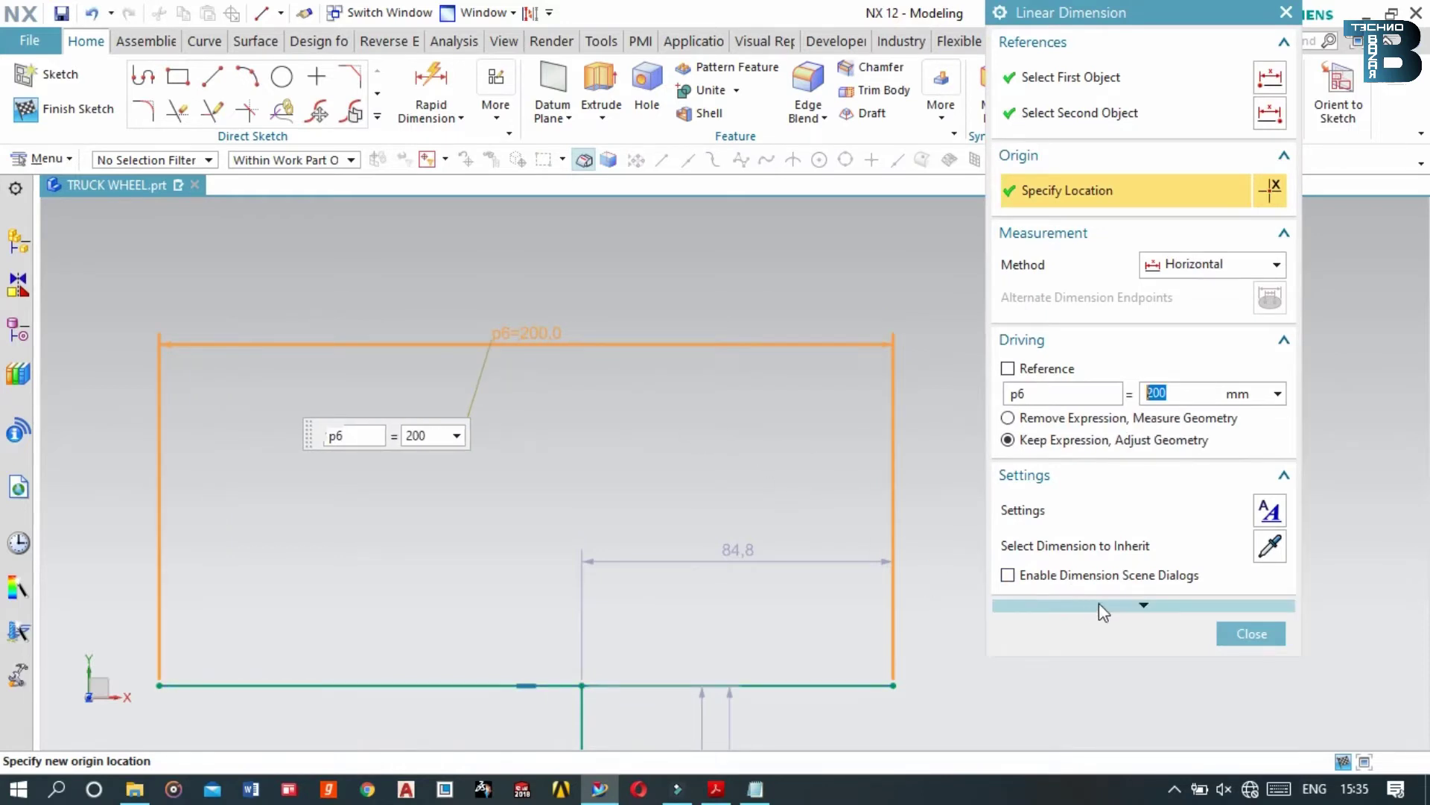
click(1254, 635)
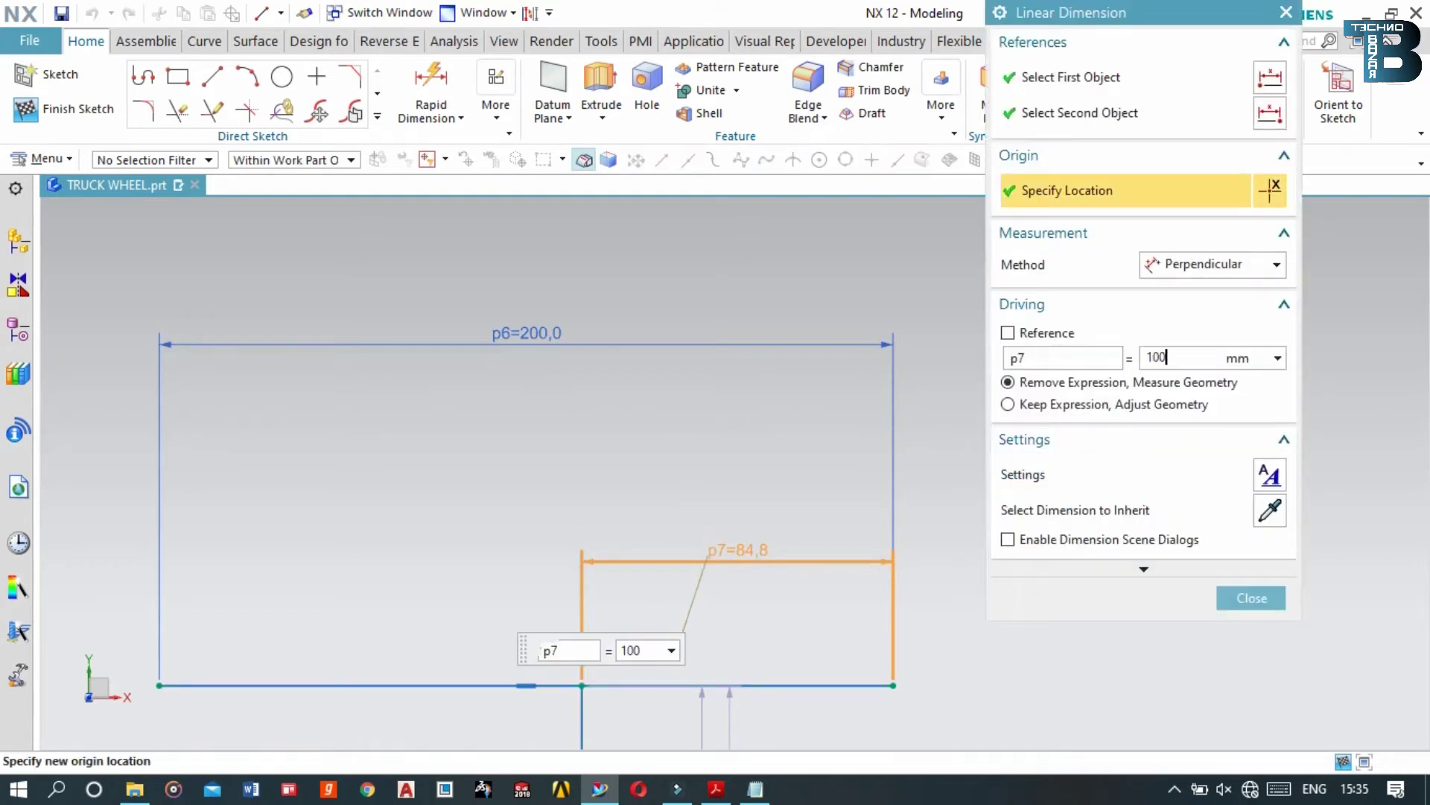
scroll(642, 527, down, 1)
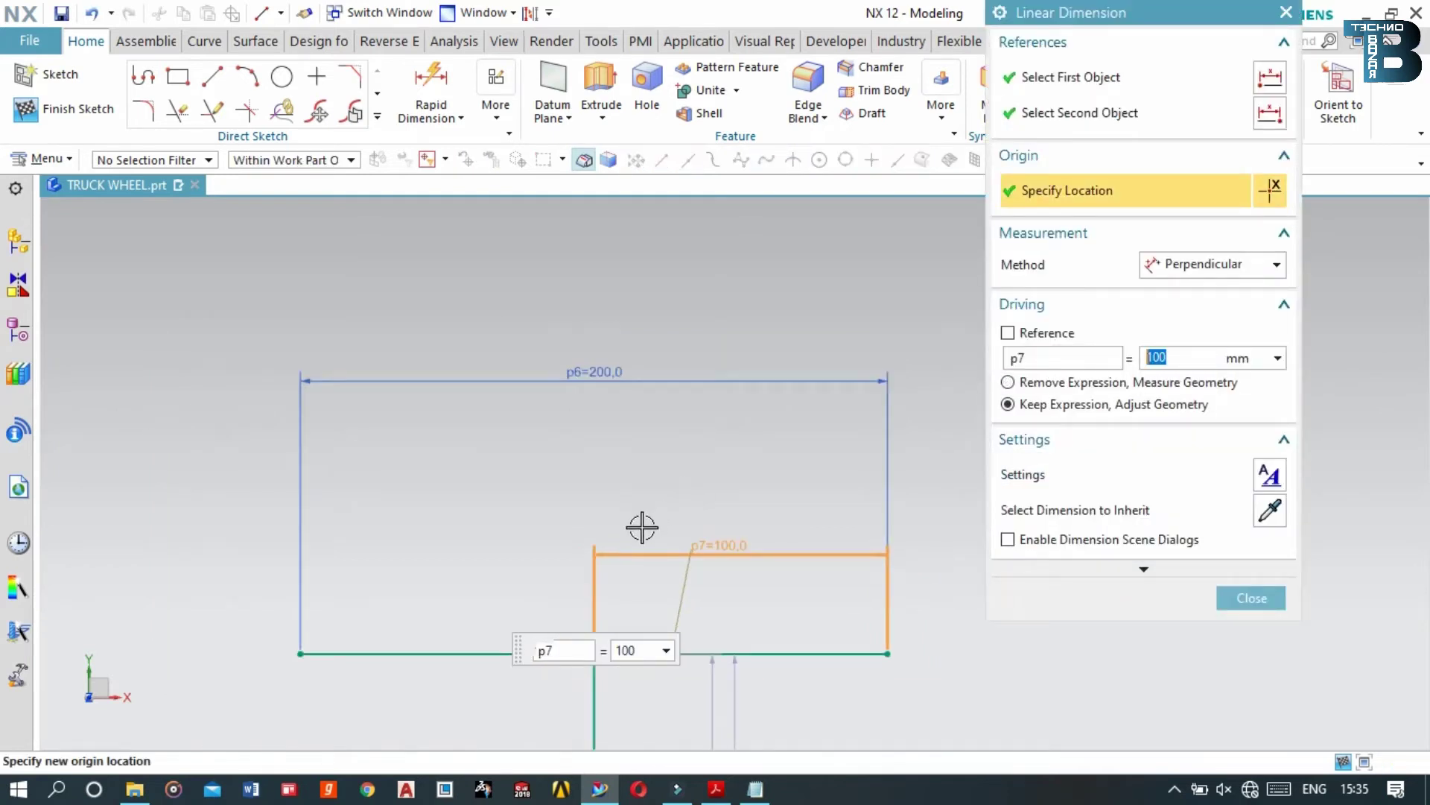
Draw three lines closing a rectangle about 62 mm tall on top of the 200 mm horizontal line
click(206, 88)
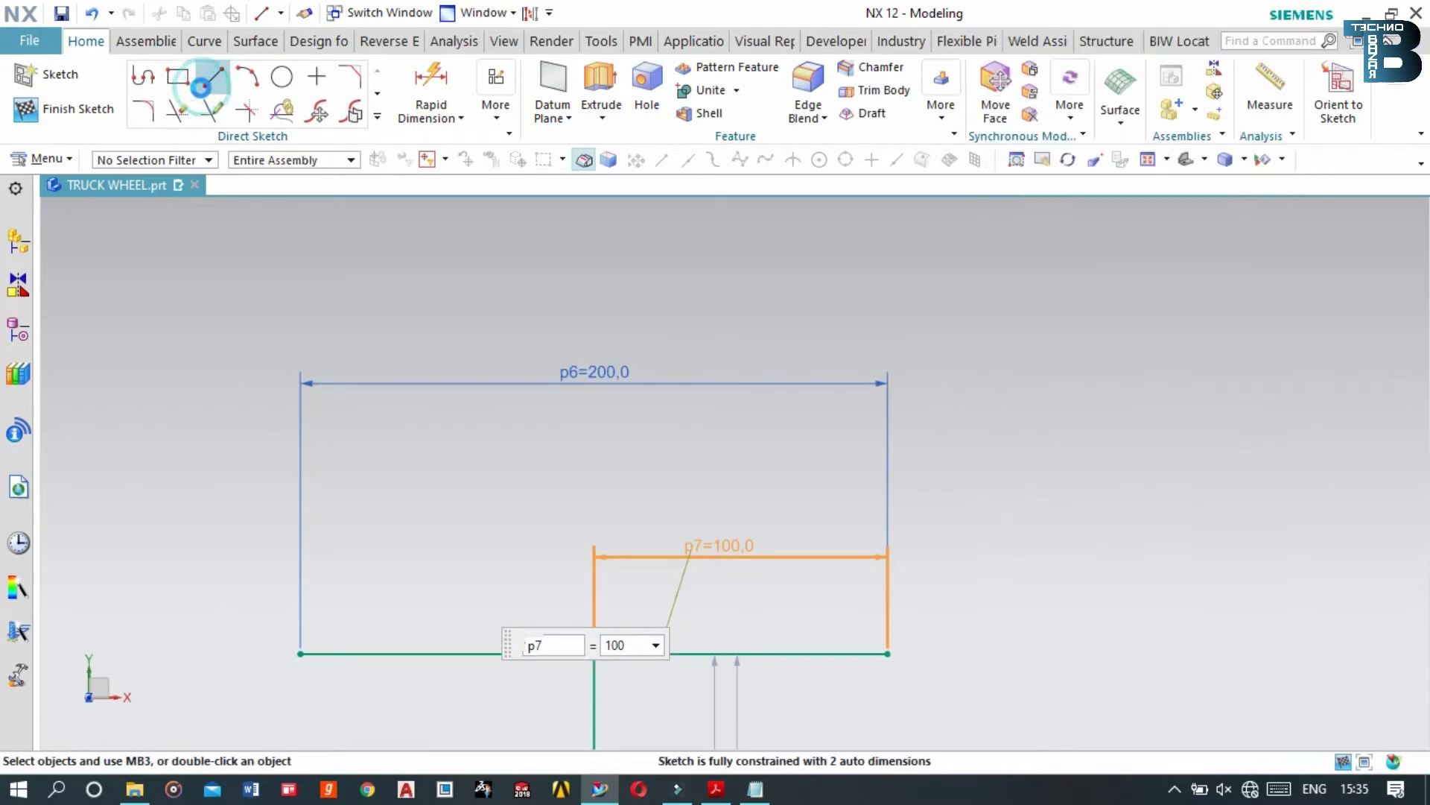
click(300, 652)
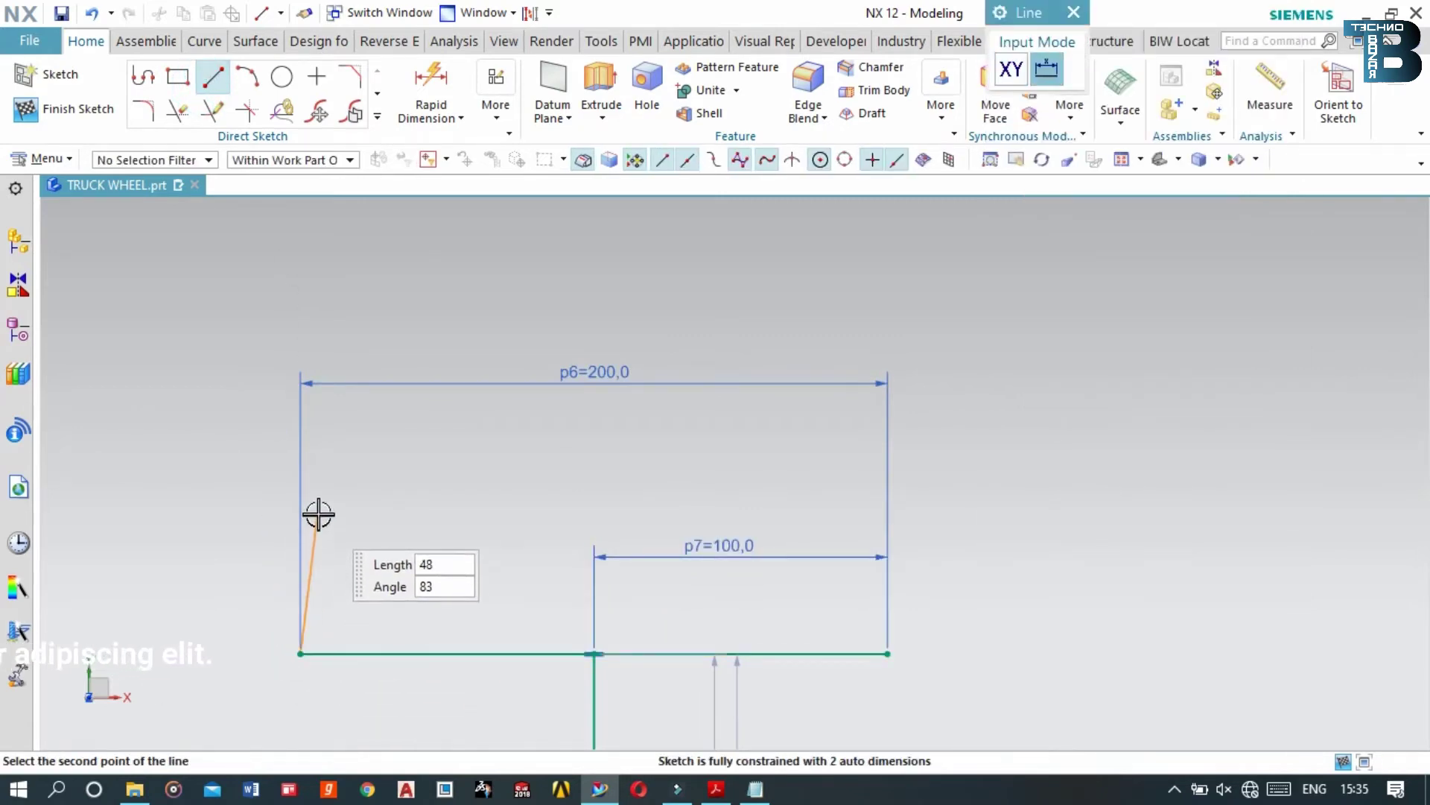
click(300, 472)
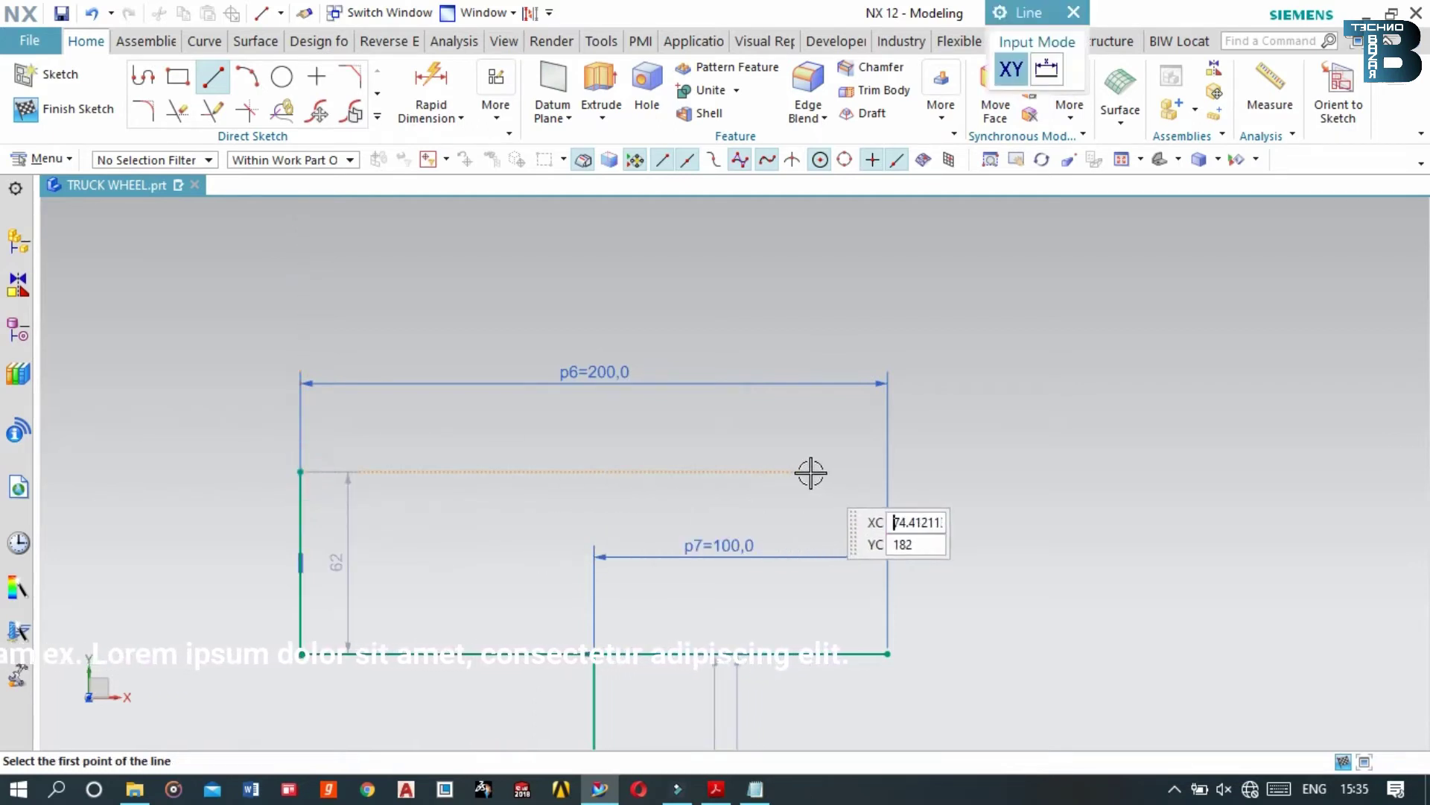
click(300, 472)
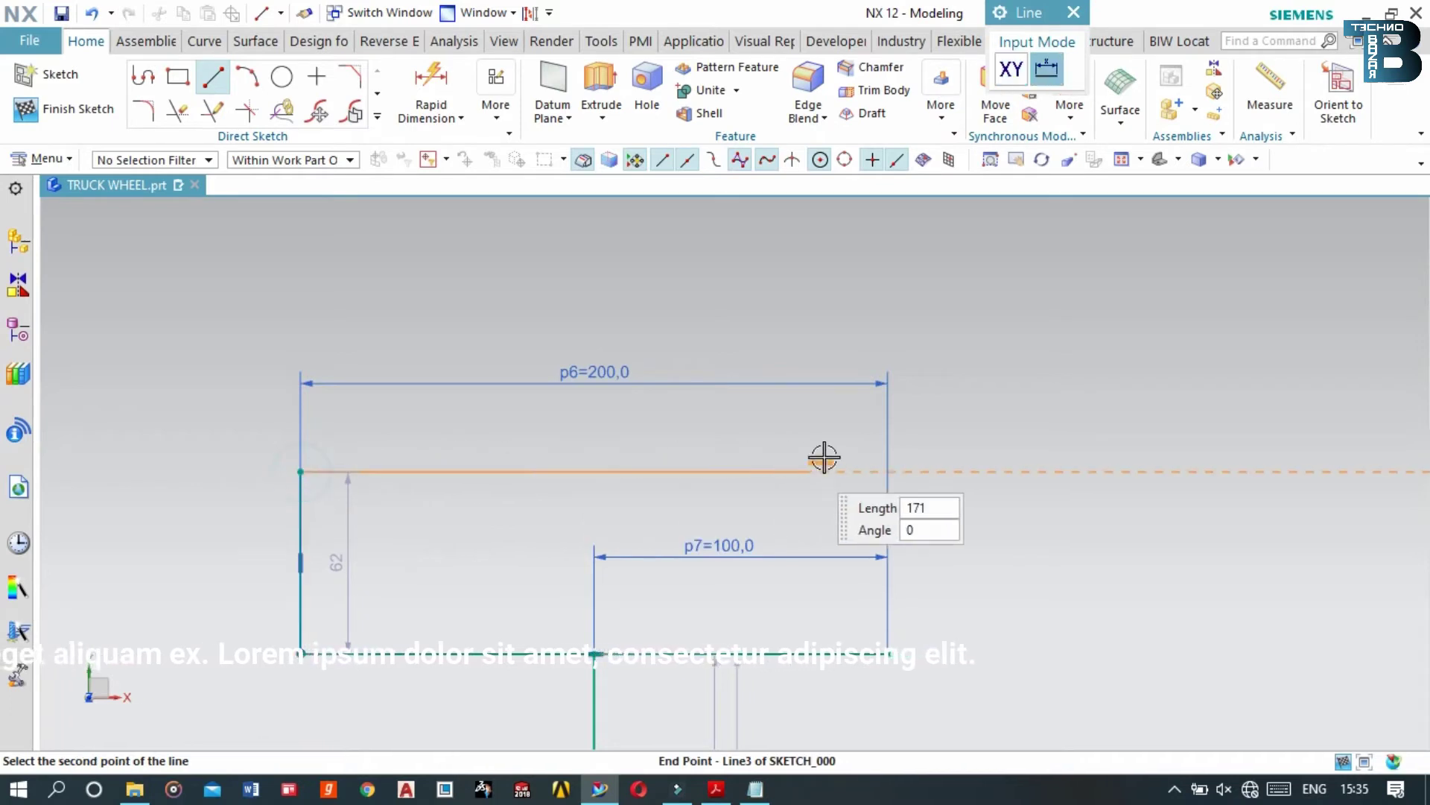
click(887, 471)
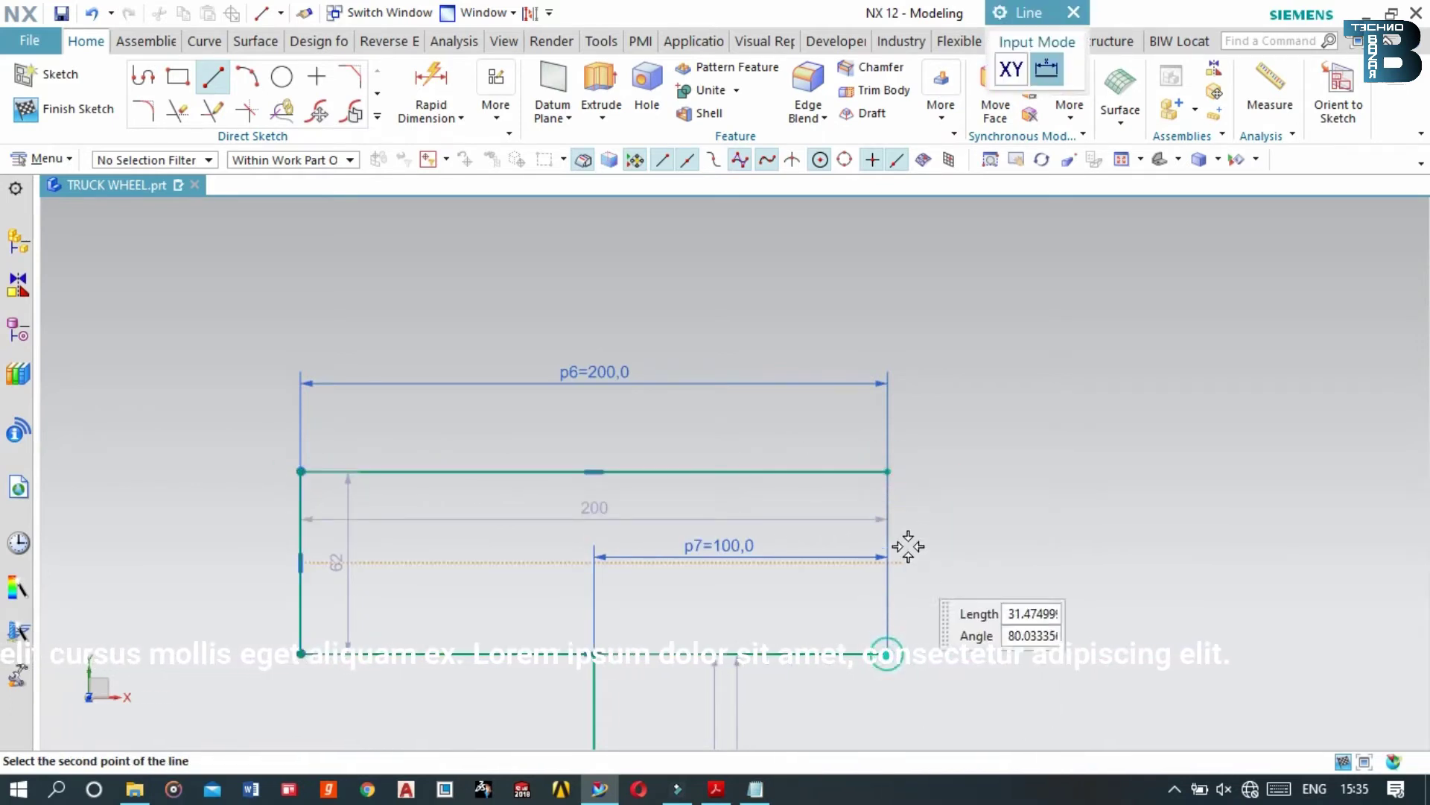
click(887, 472)
right_click(1036, 339)
click(1042, 304)
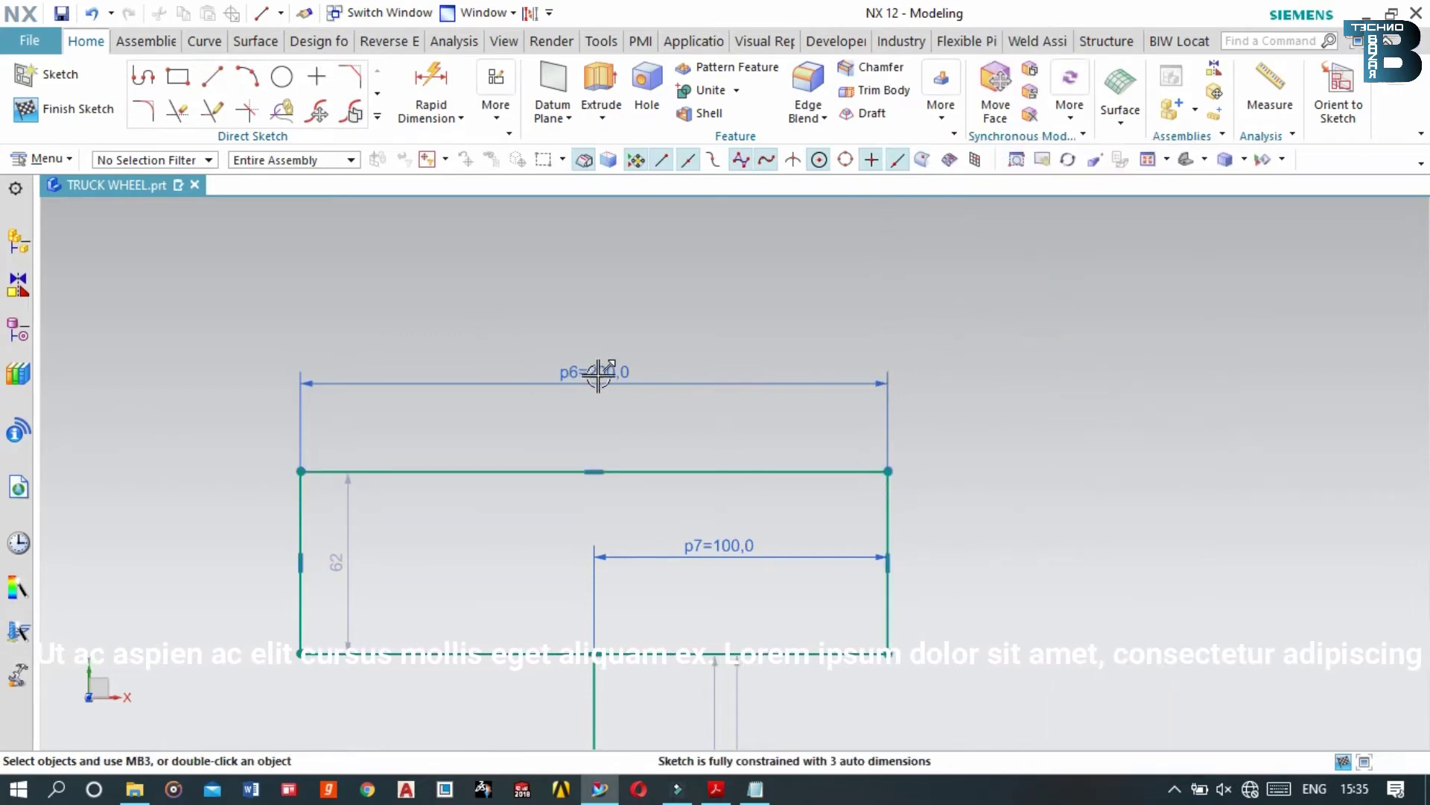
Set the rectangle's height to 40 mm
double_click(326, 562)
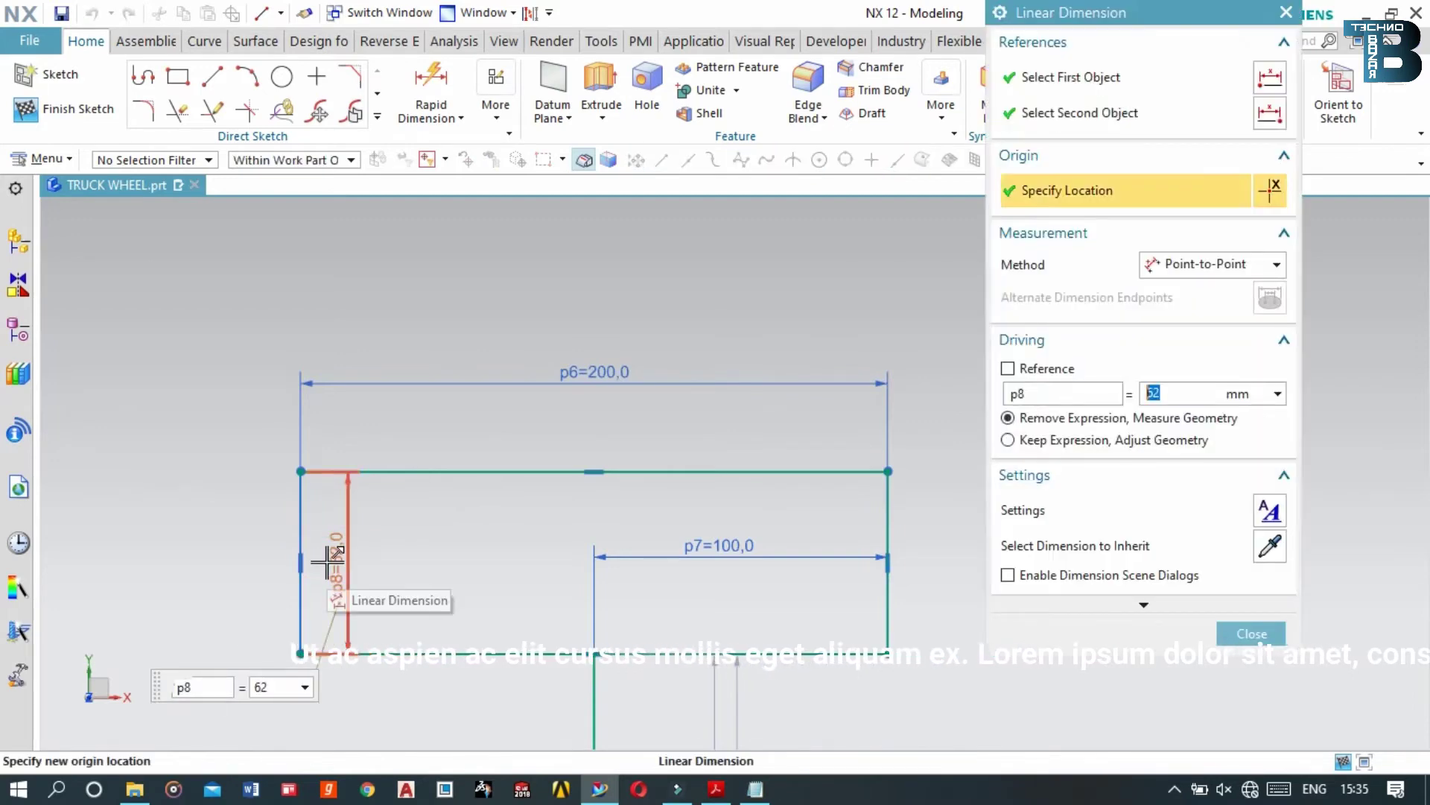
text(40)
key(Return)
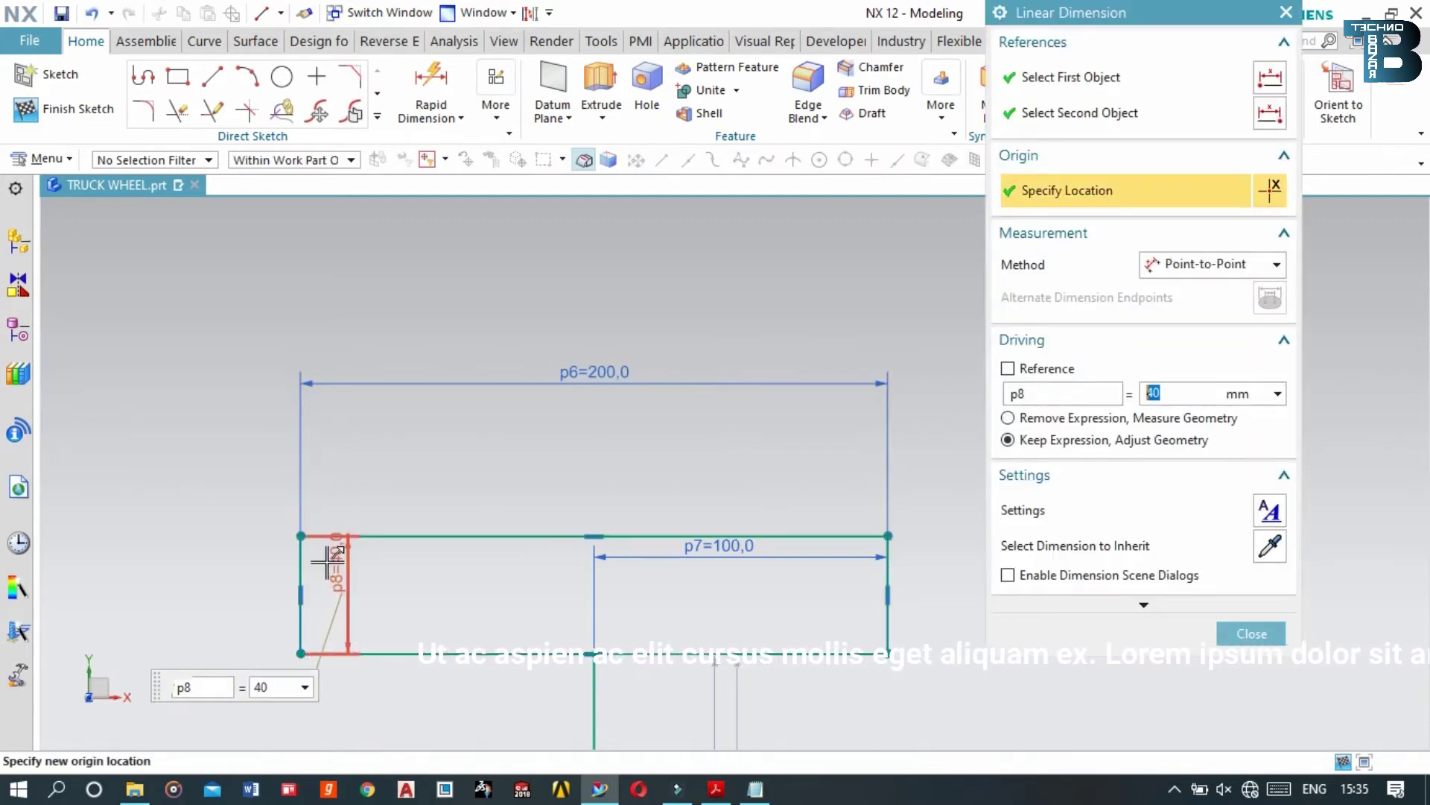
Convert the vertical line below the rectangle to a reference line
scroll(564, 503, up, 5)
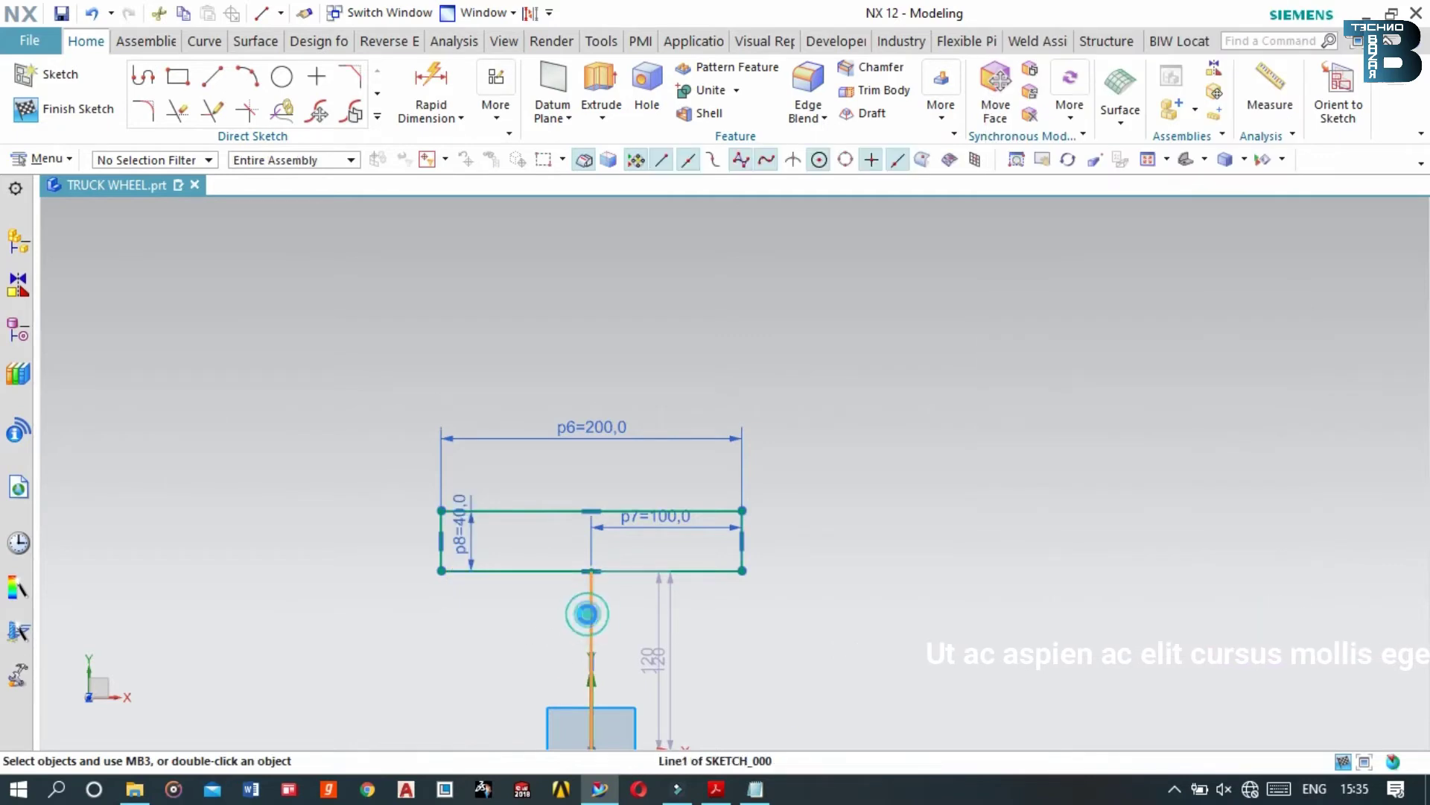
click(588, 614)
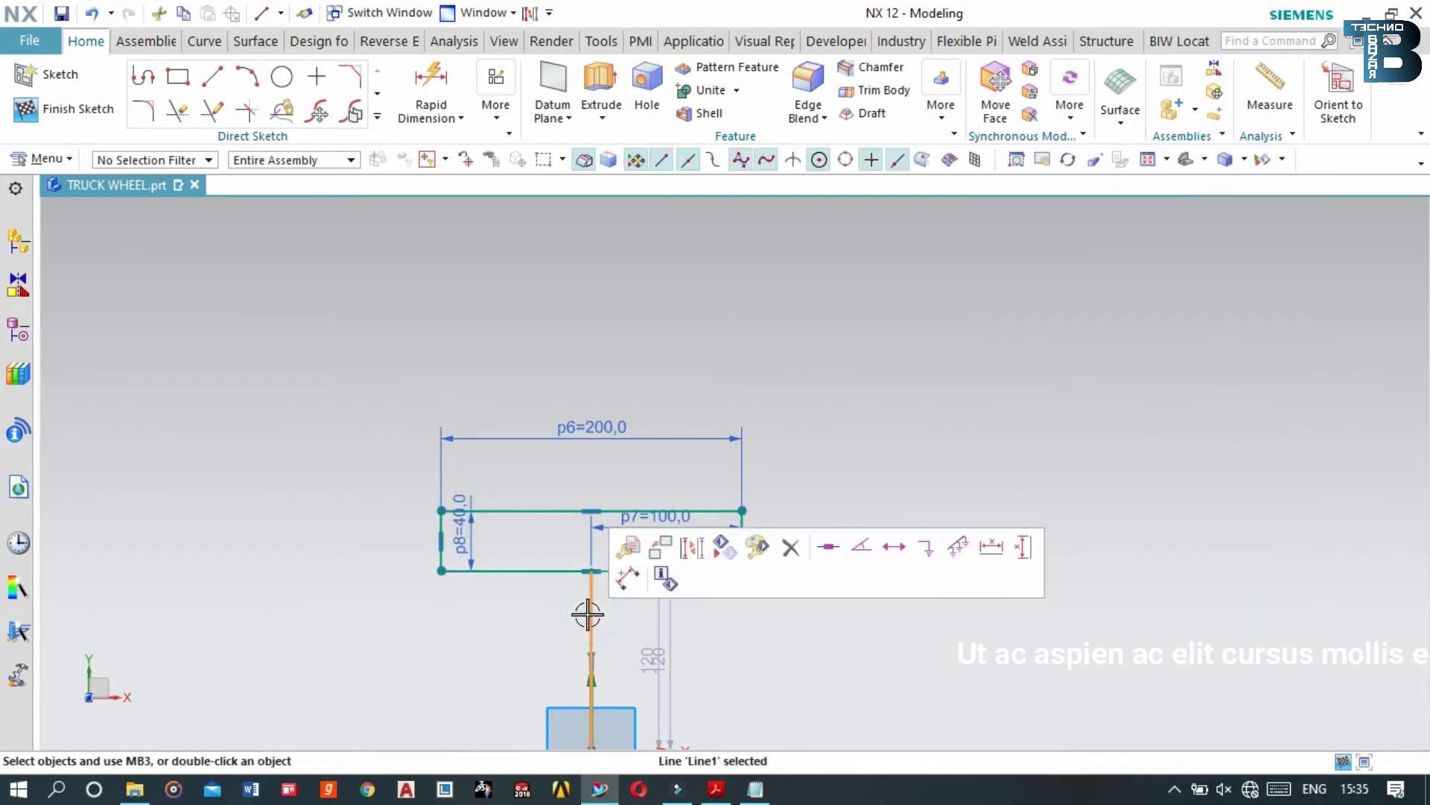
click(693, 550)
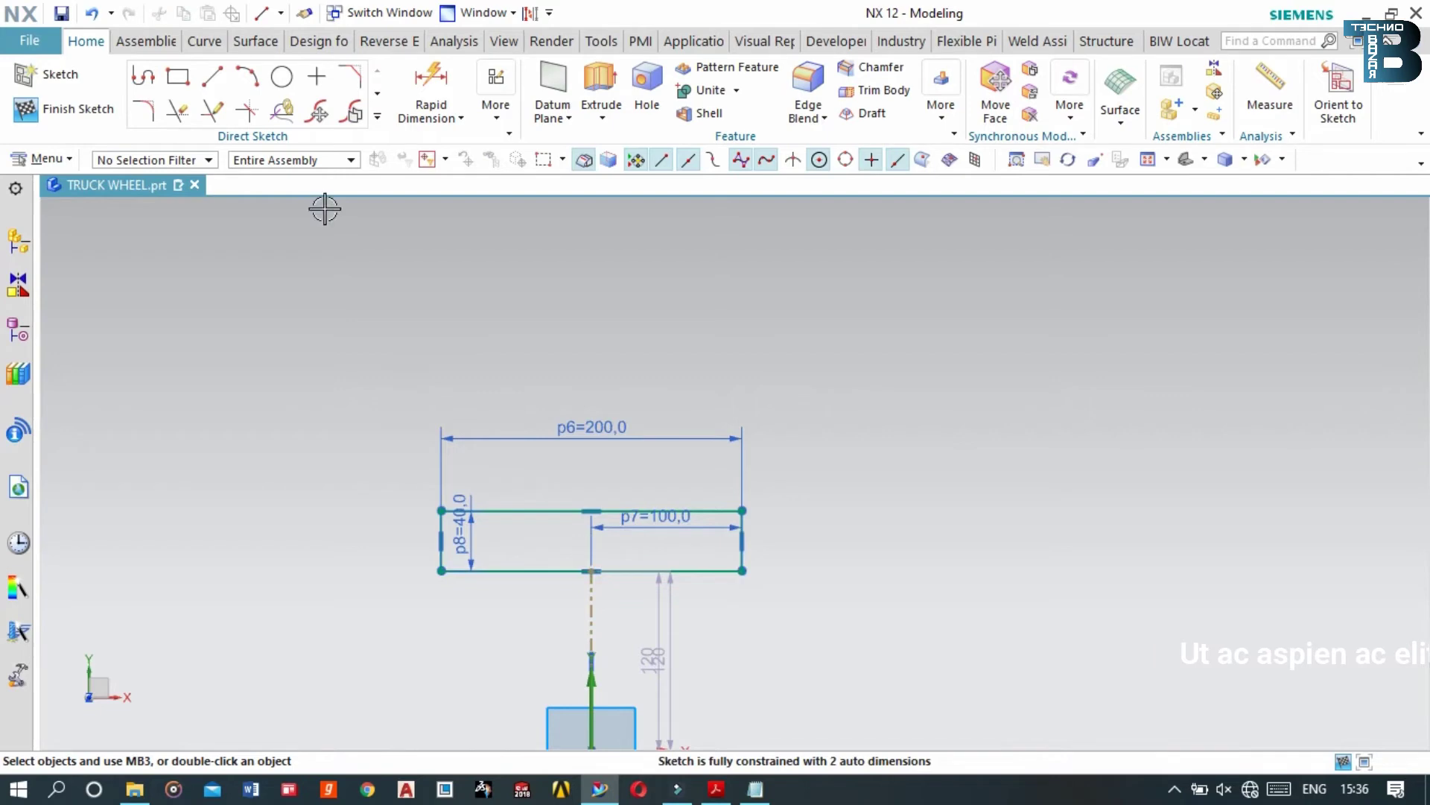
Draw a vertical line about 280 mm long upward from the midpoint of the rectangle's bottom edge and convert it to a reference line
click(214, 84)
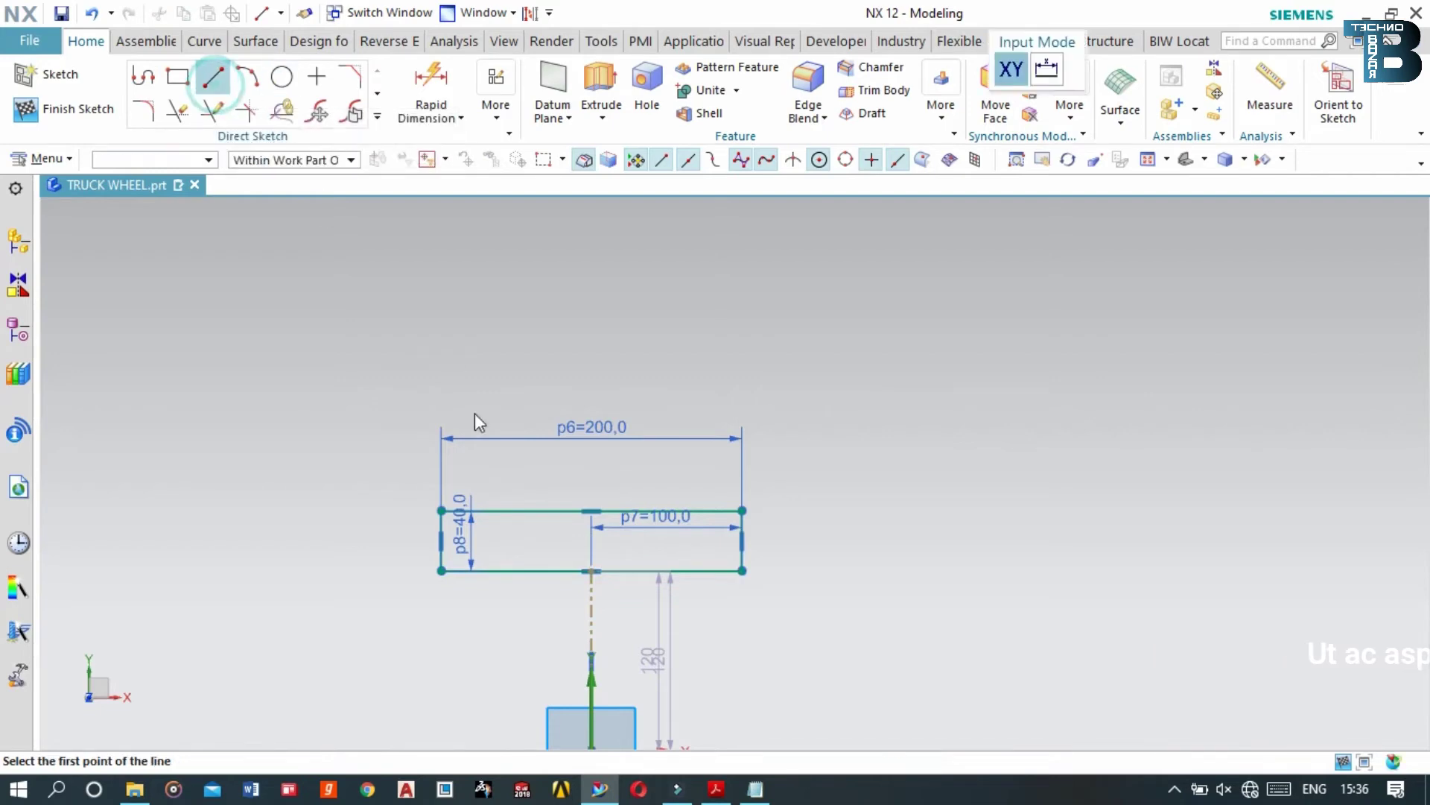
click(592, 571)
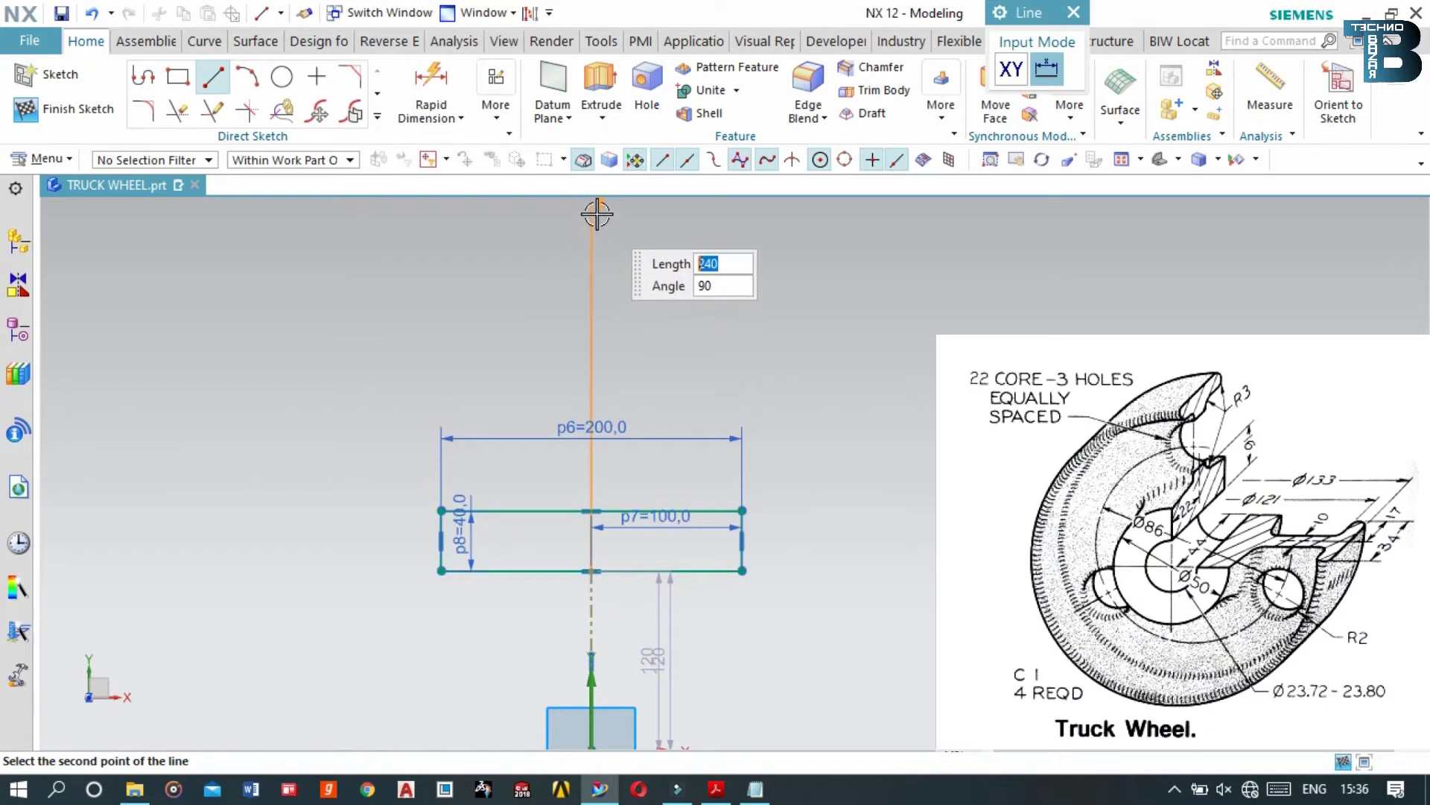
shift+middle_drag(602, 226, 599, 362)
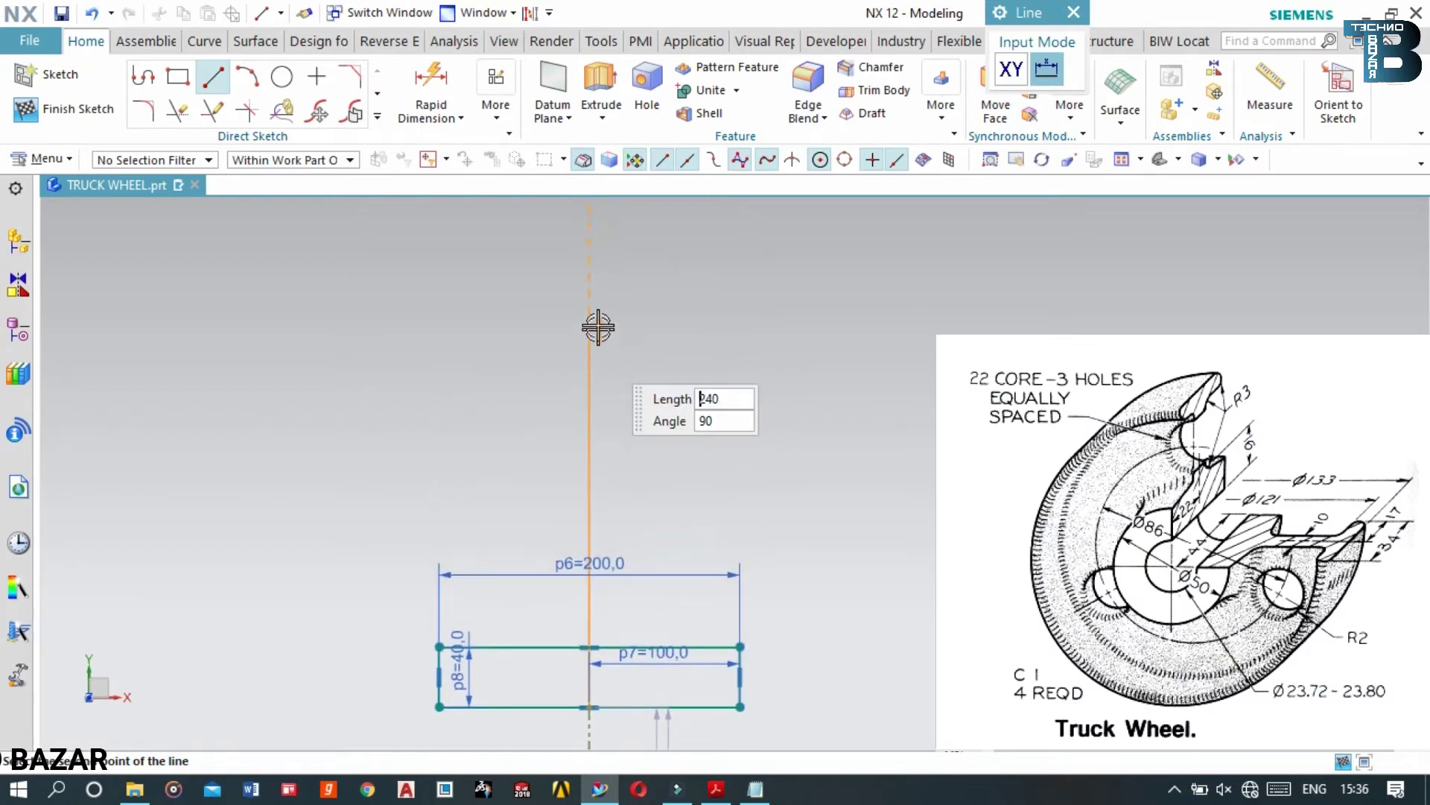
click(591, 282)
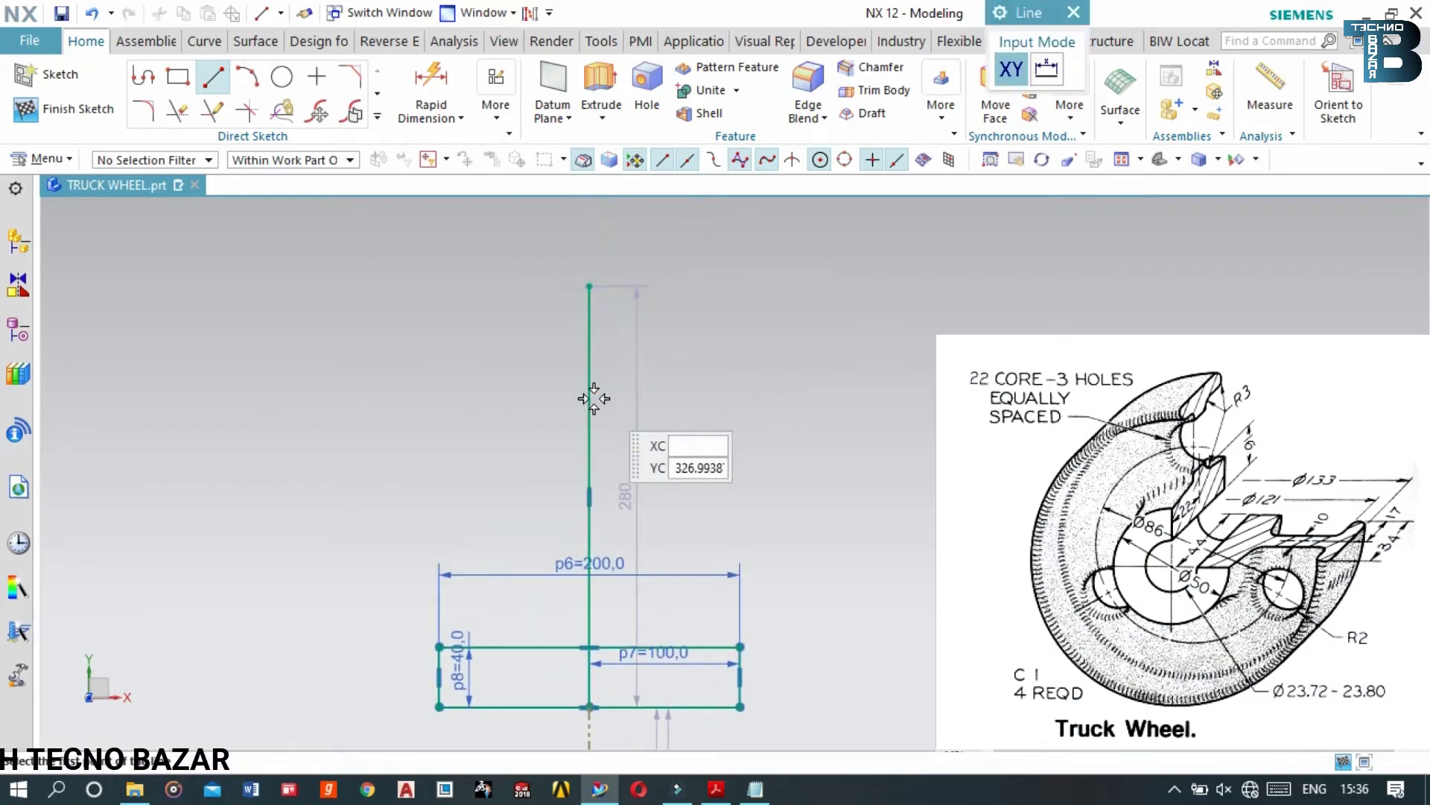
right_click(687, 282)
click(727, 303)
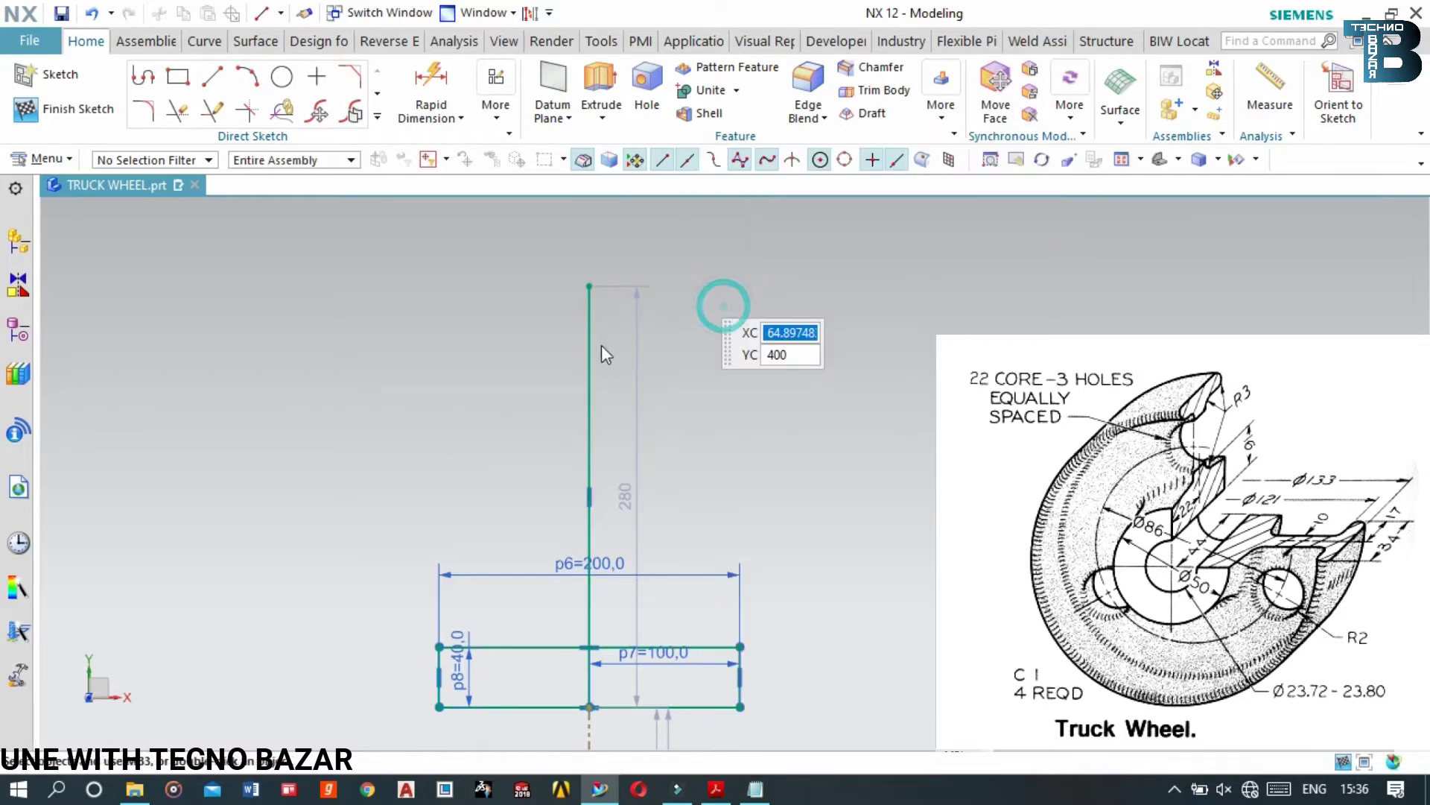
click(586, 348)
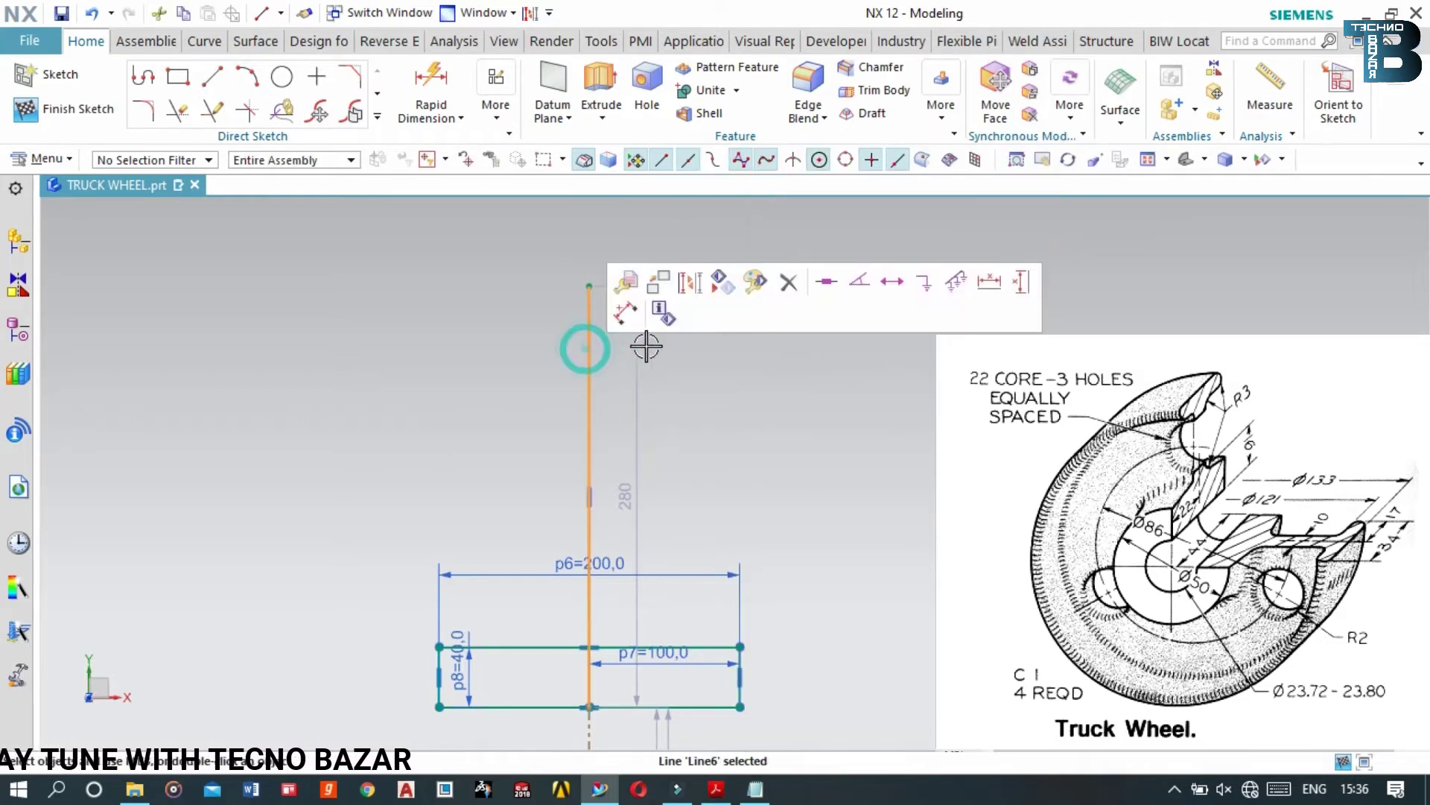
click(690, 282)
Draw a three-line upright web about 155 mm tall and 55 mm wide on the rectangle's top edge, straddling the vertical reference line
scroll(604, 617, up, 2)
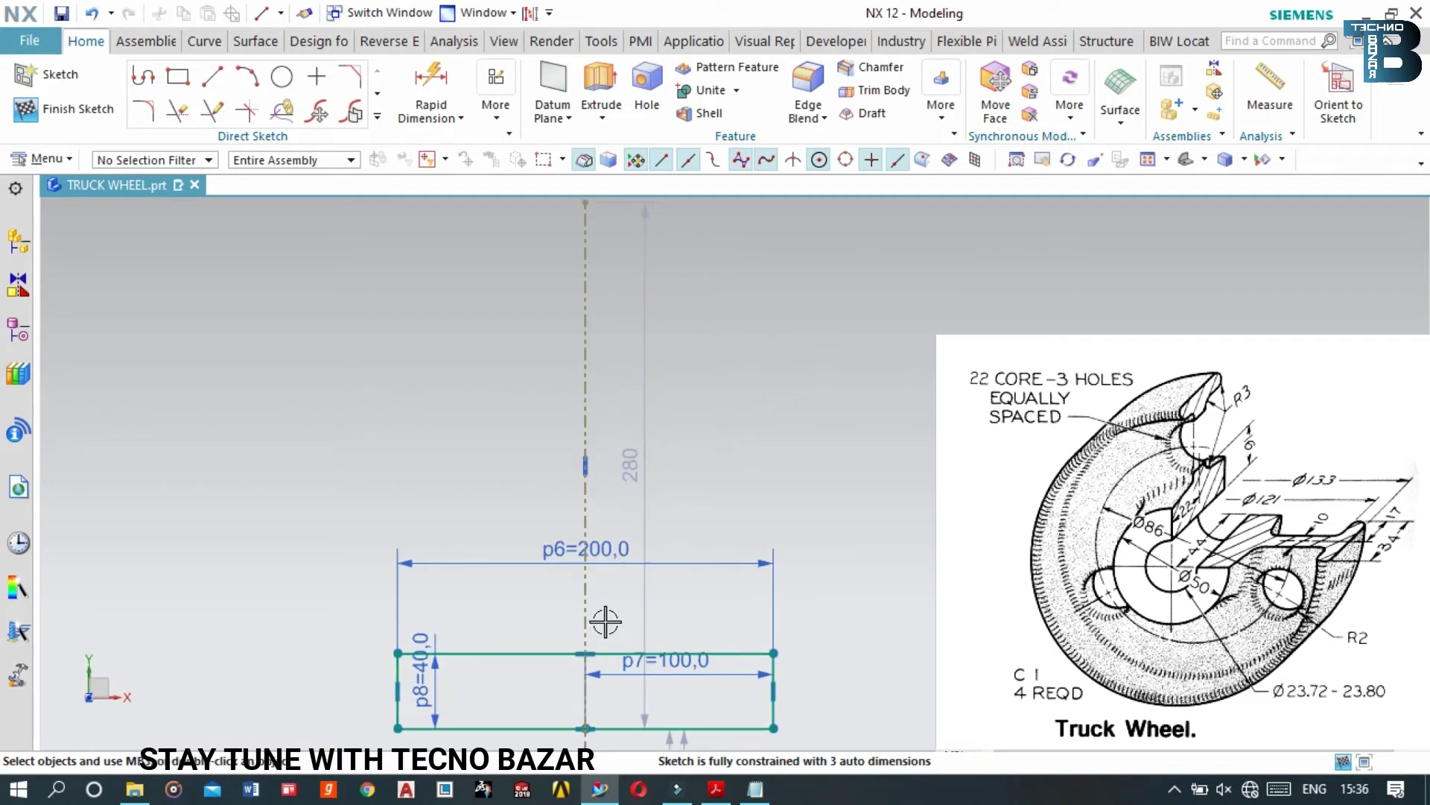
click(213, 76)
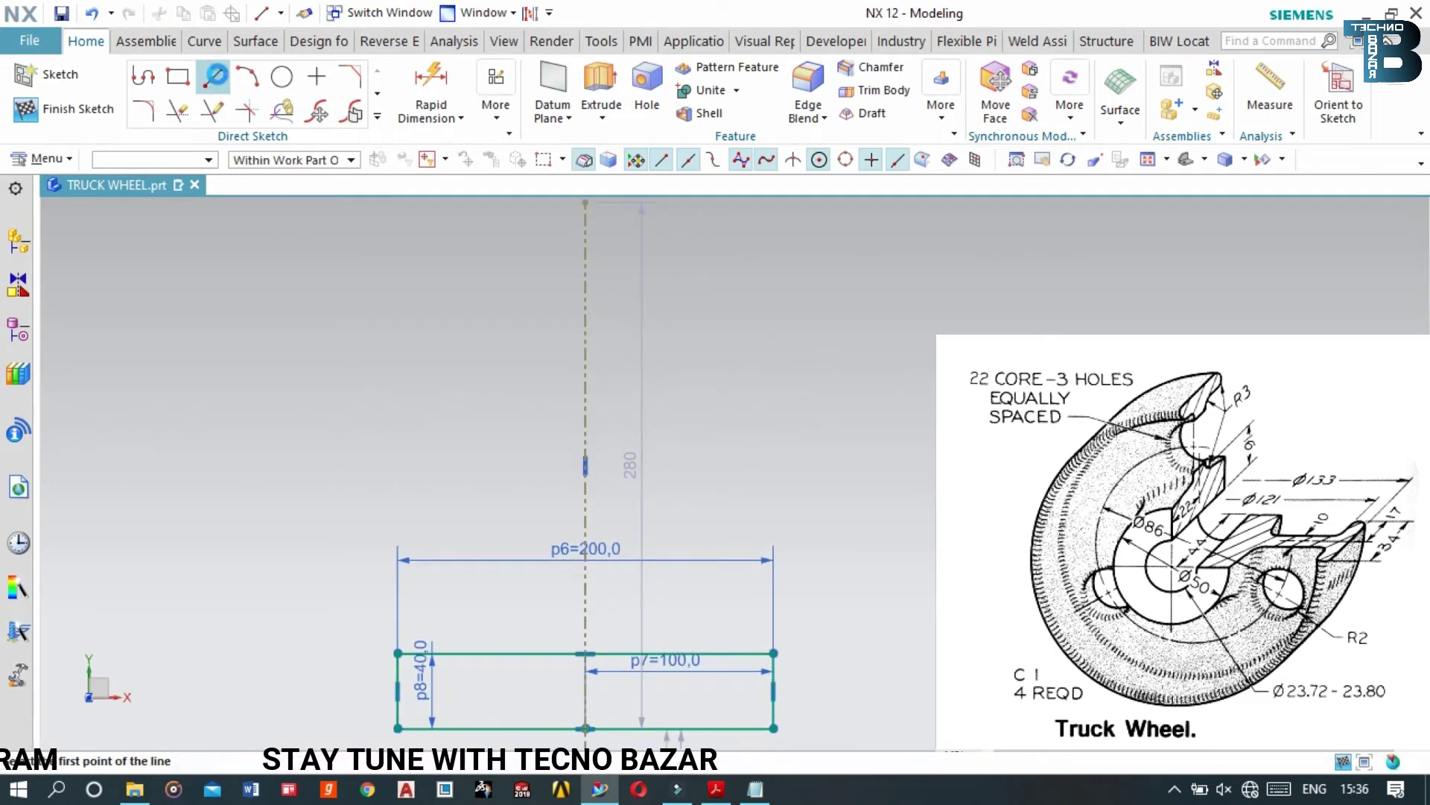
key(Escape)
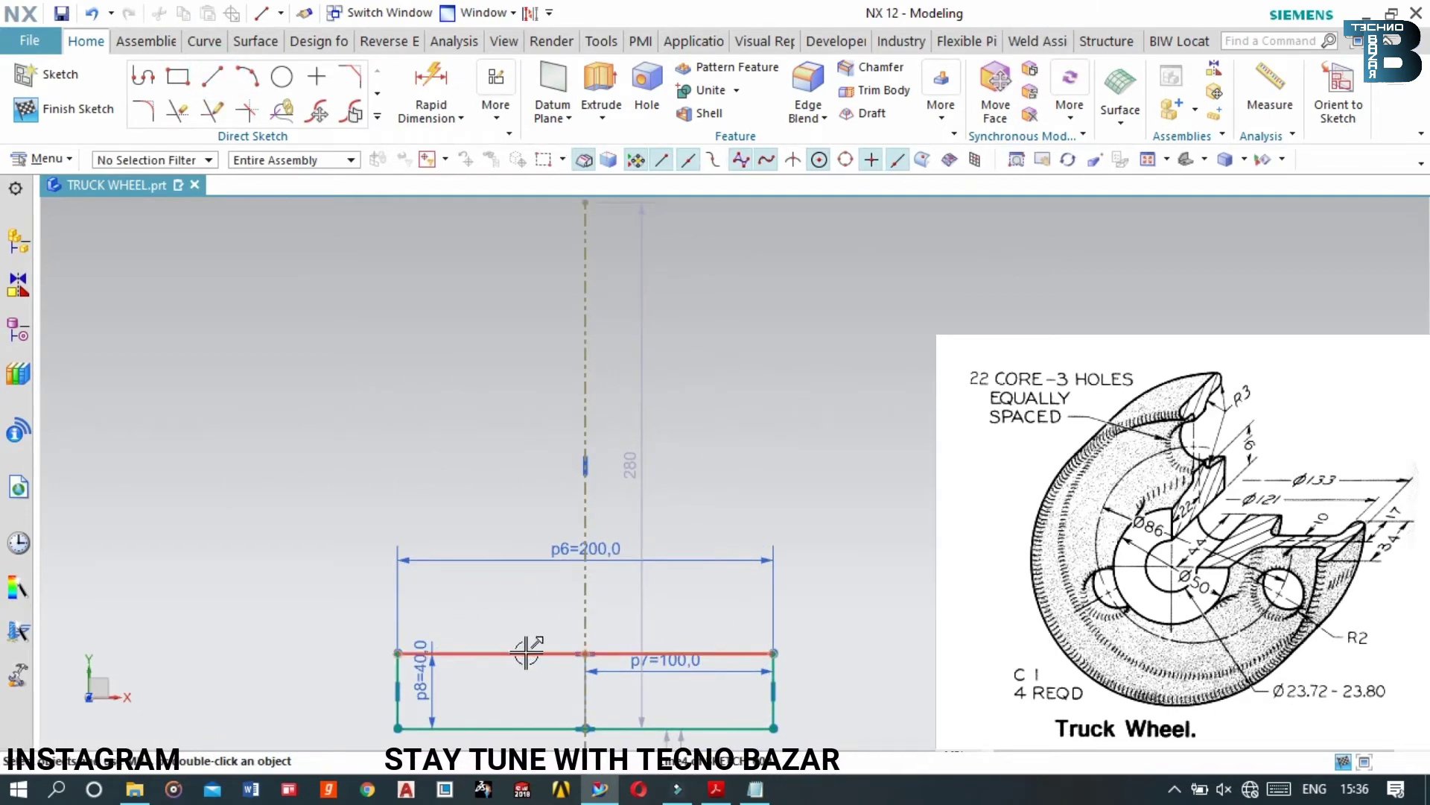
click(212, 74)
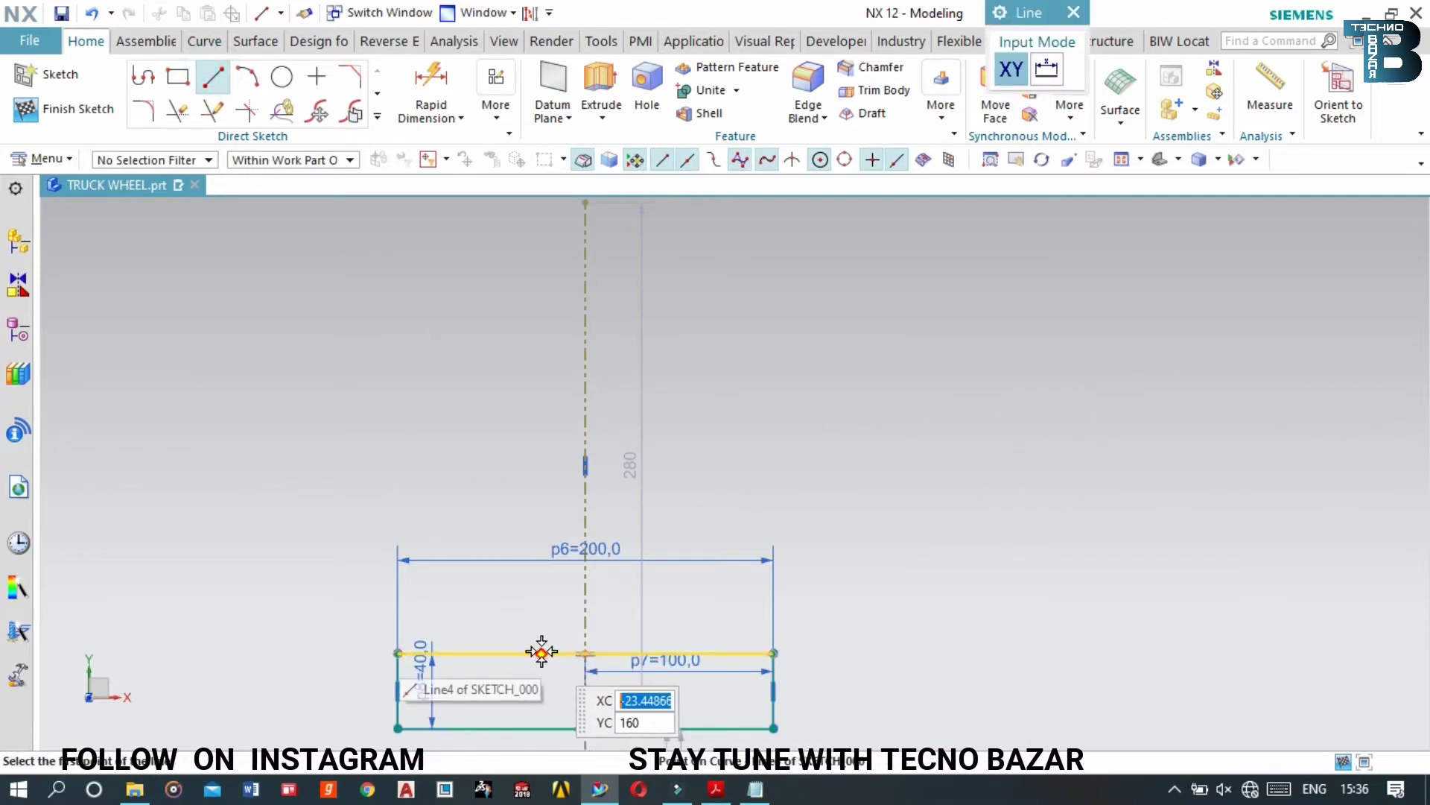
click(542, 653)
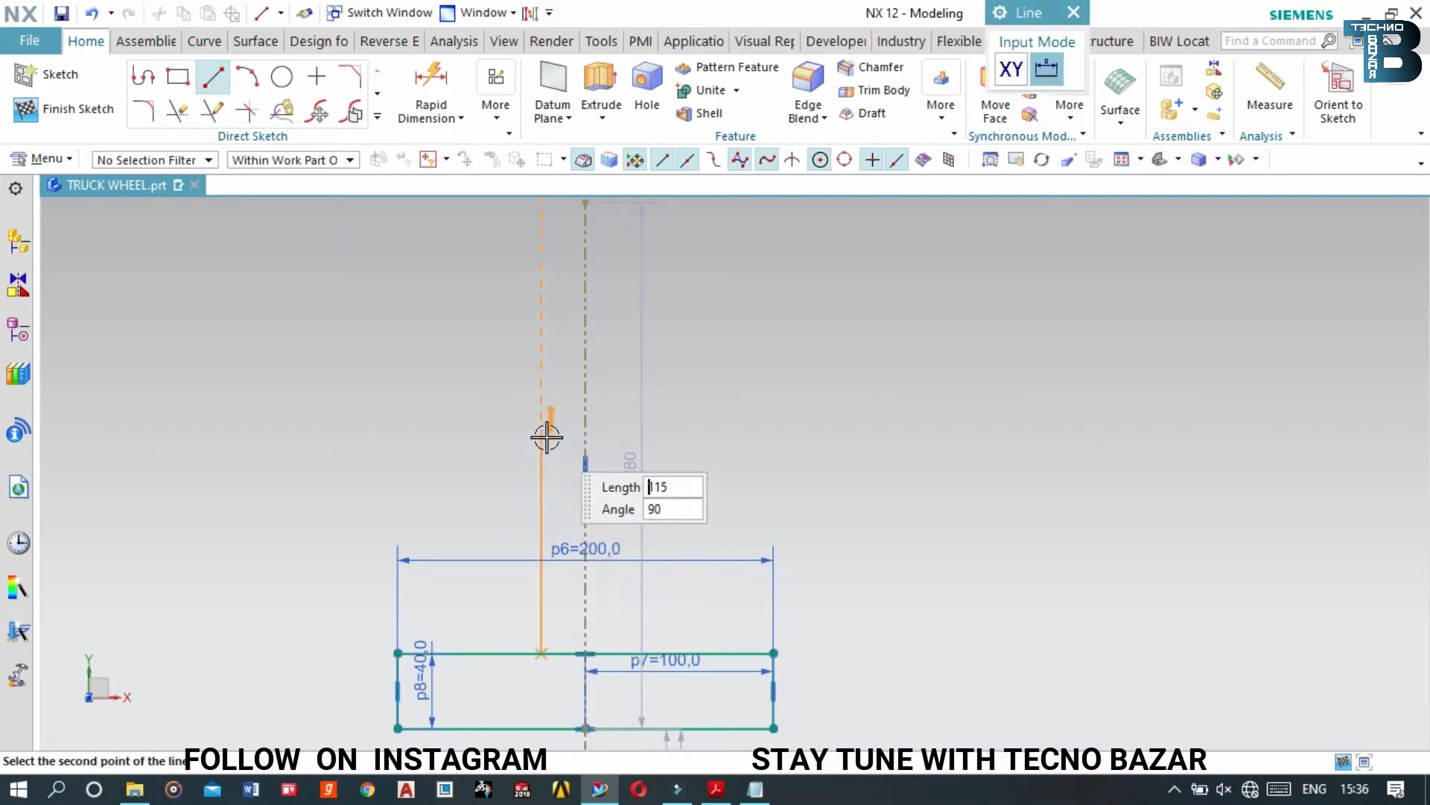
click(550, 363)
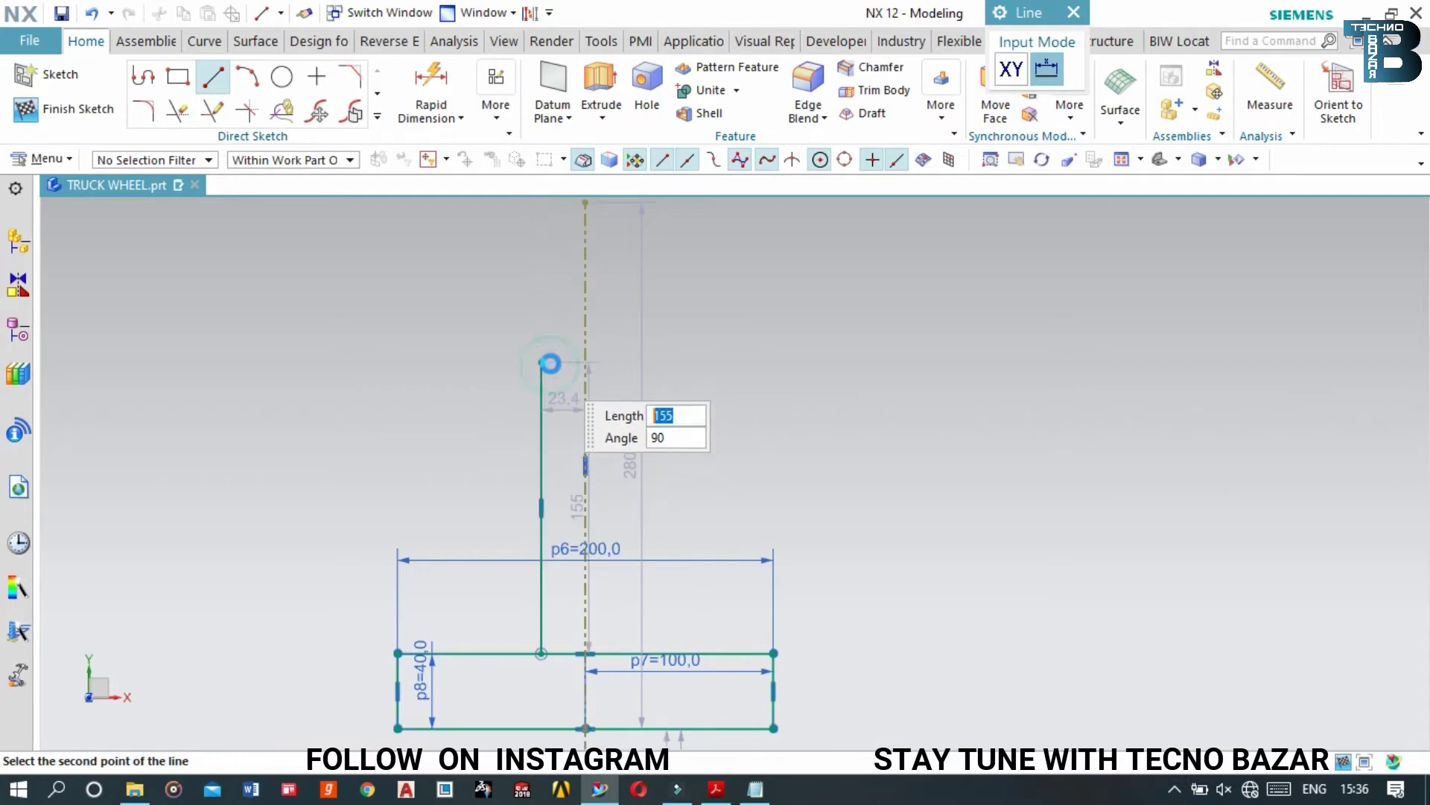
click(542, 361)
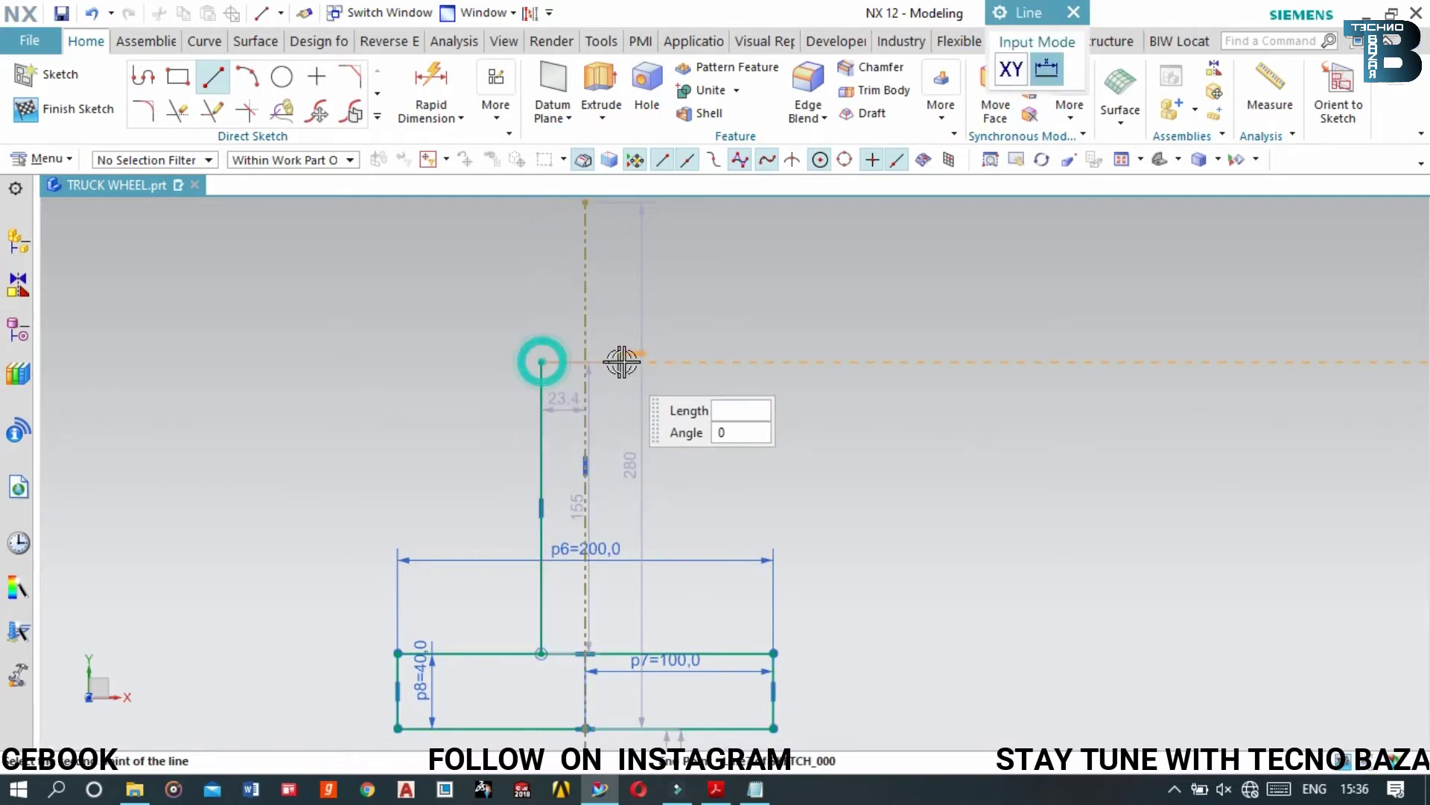
text(50)
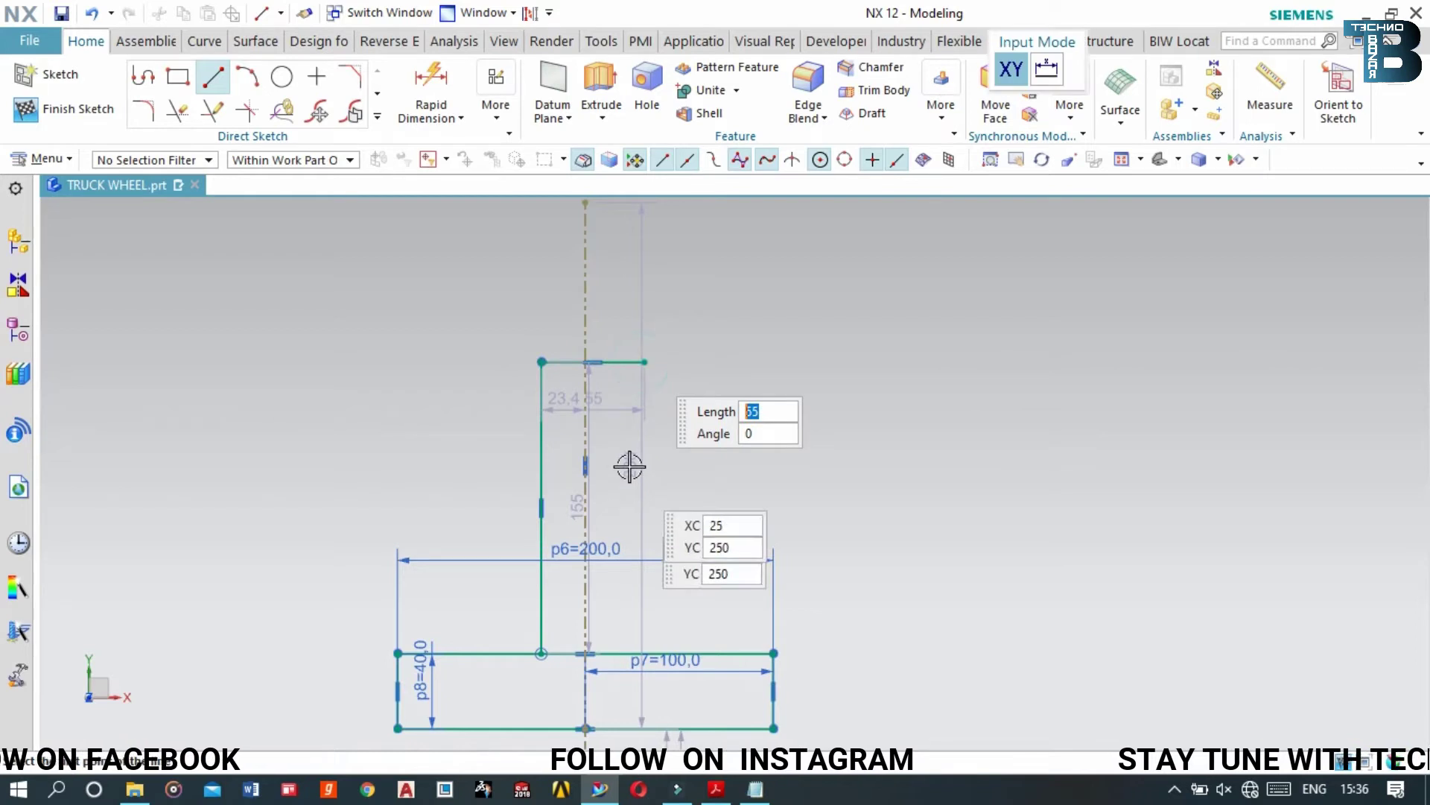
click(643, 362)
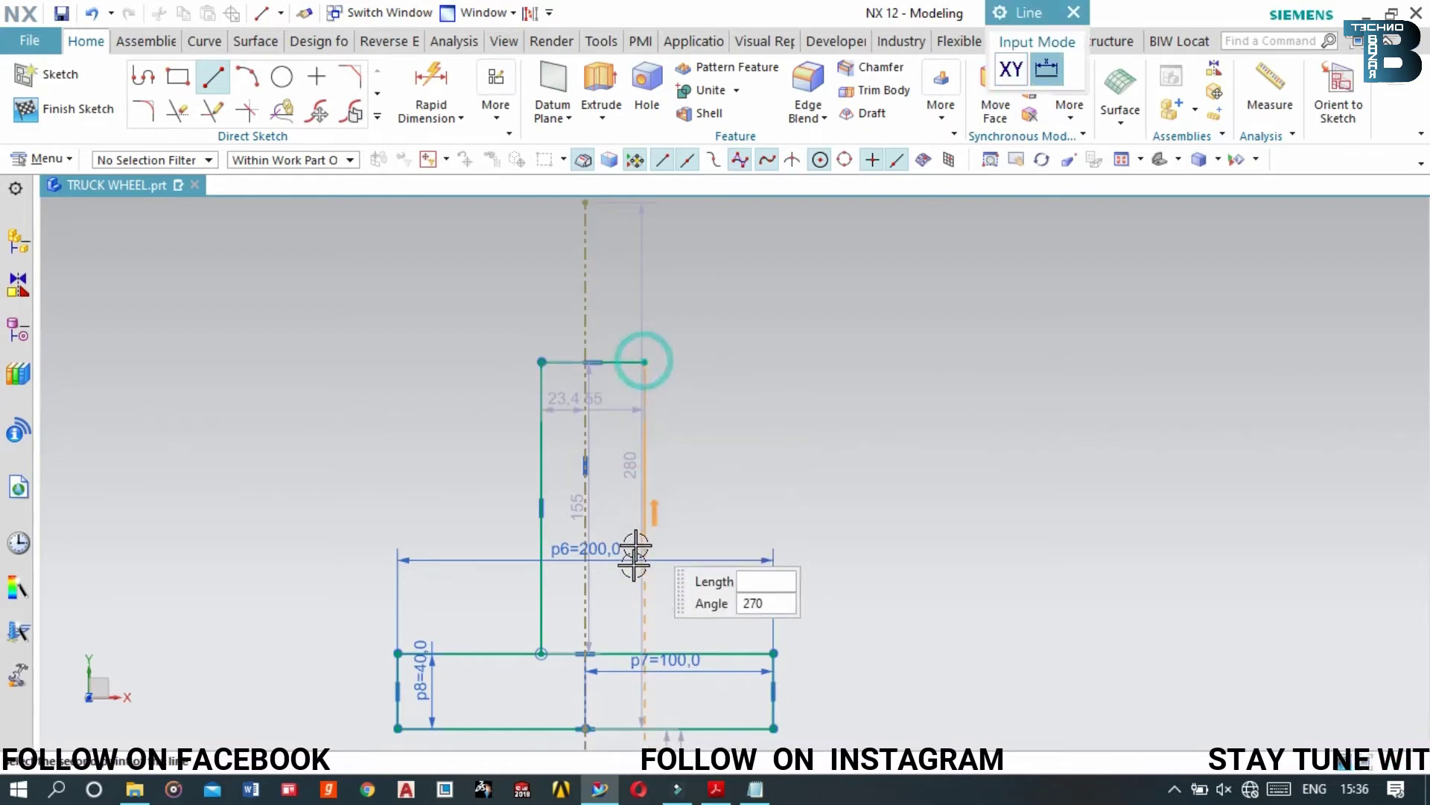
click(644, 653)
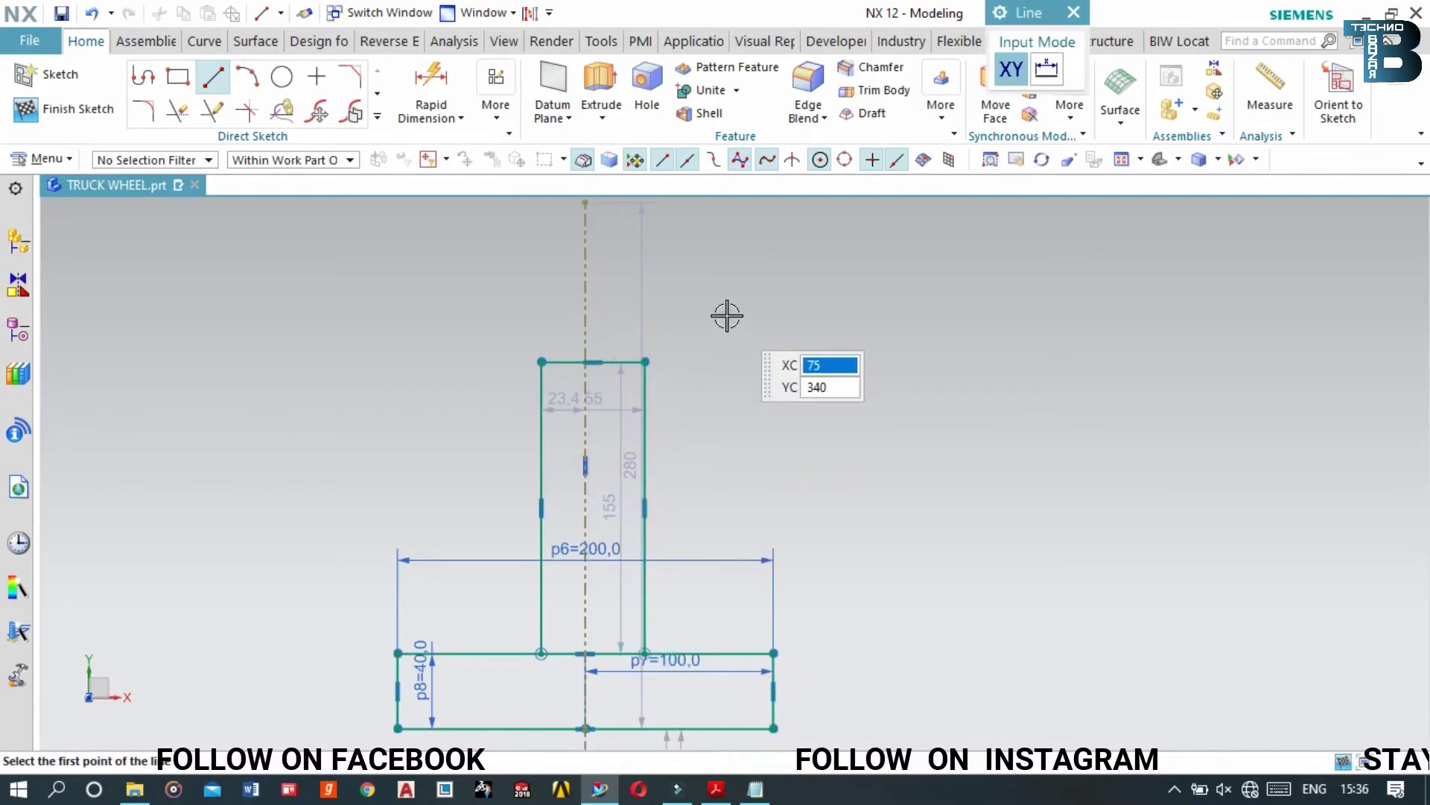
right_click(729, 253)
click(768, 302)
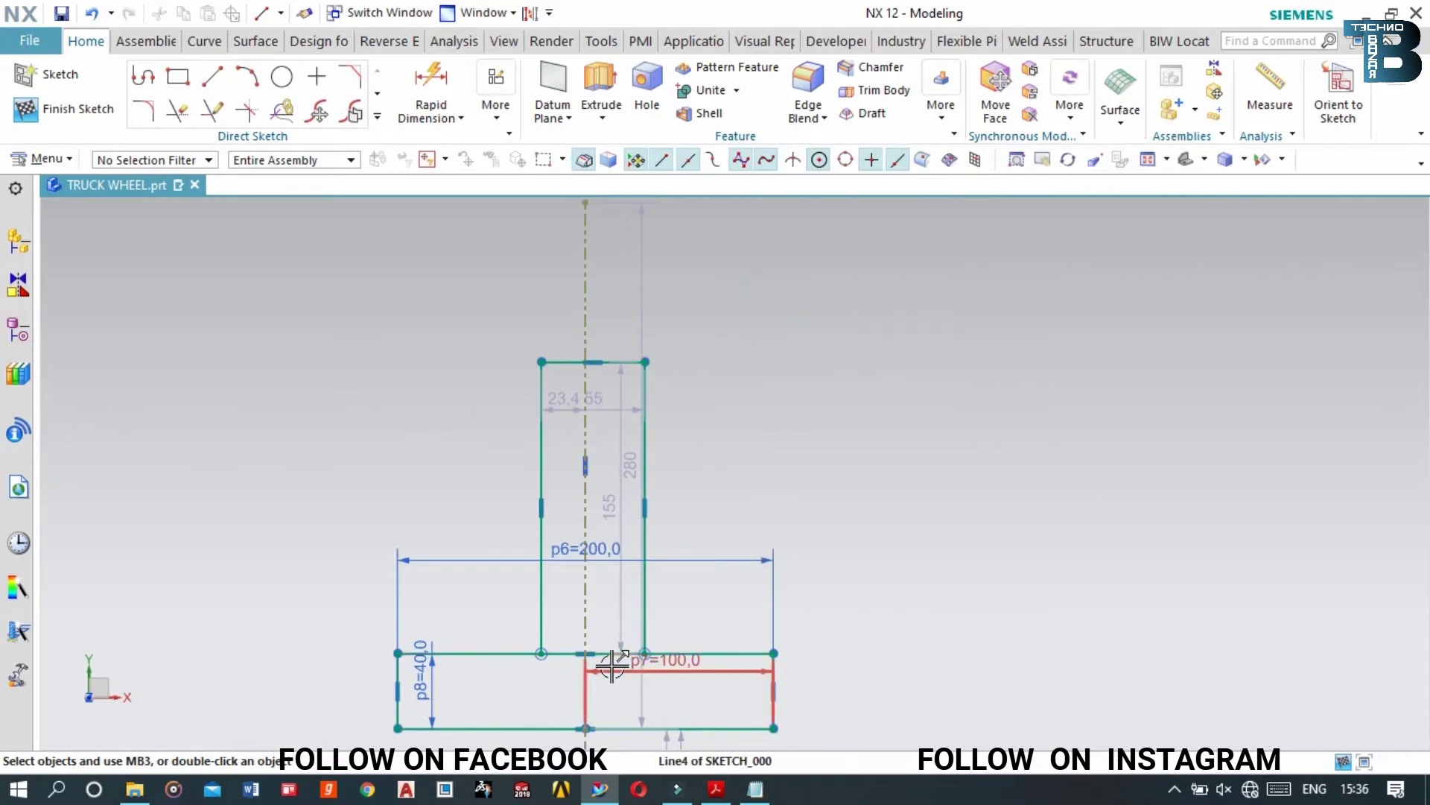
Quick Trim the rectangle's top edge between the web's two vertical lines
scroll(606, 664, up, 5)
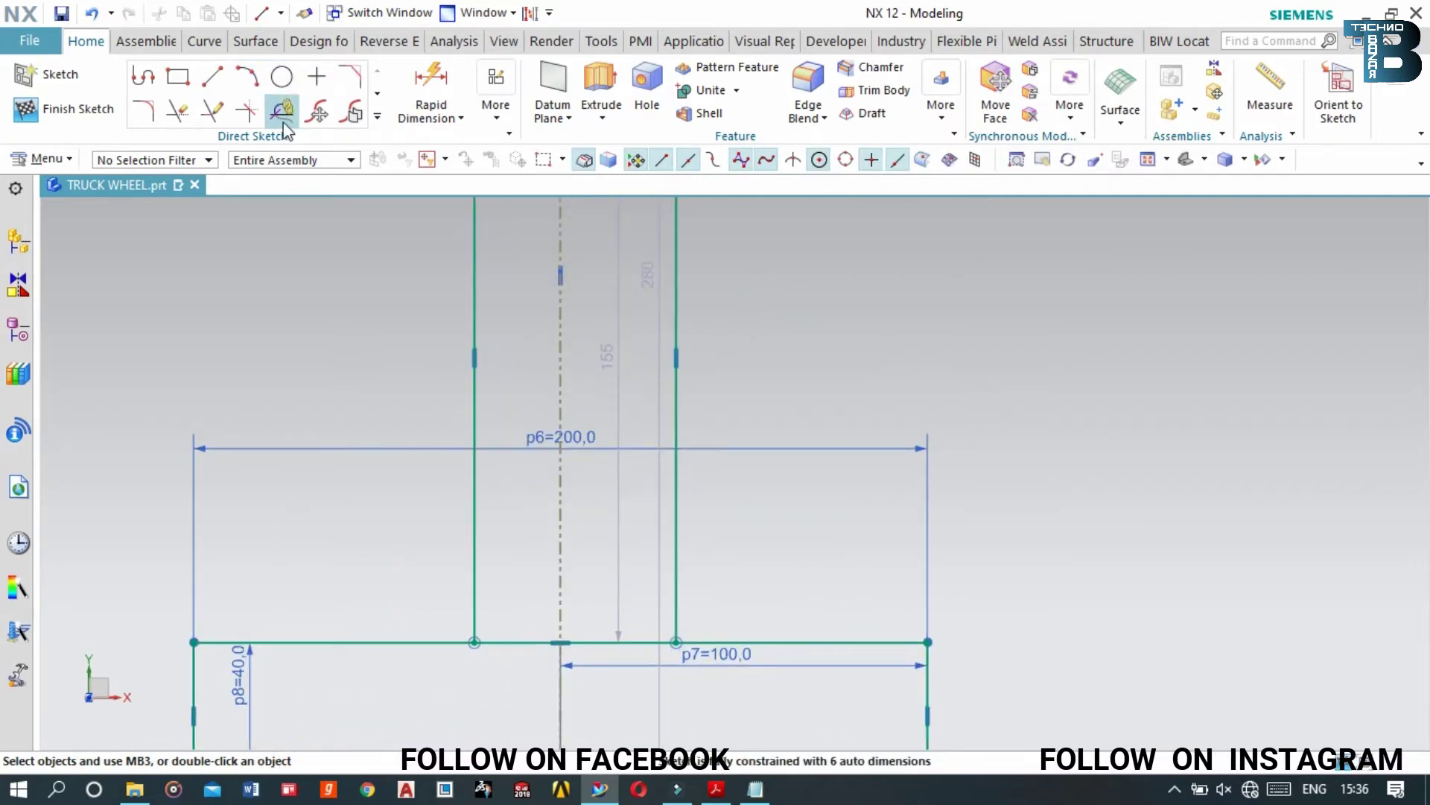
click(183, 115)
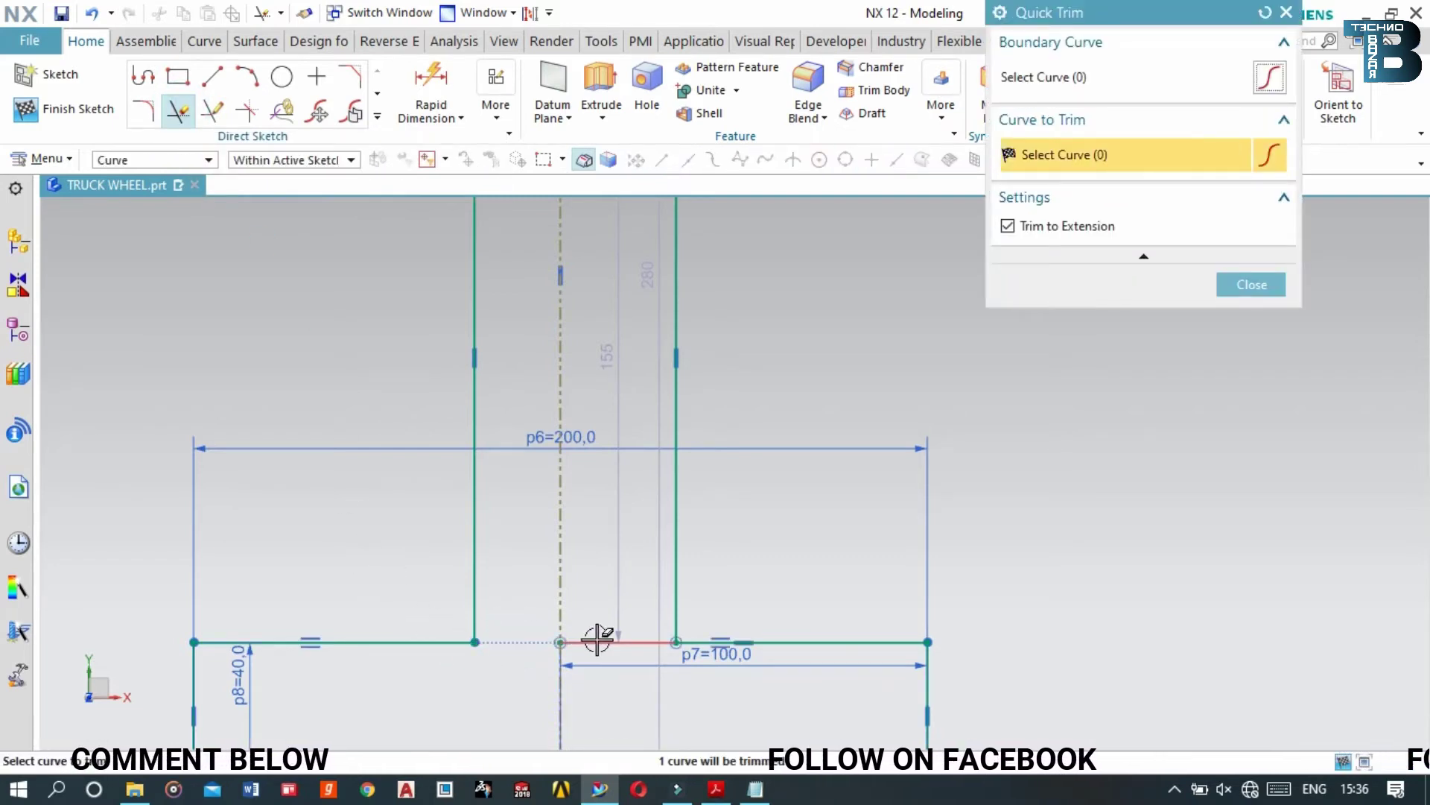
scroll(524, 654, down, 5)
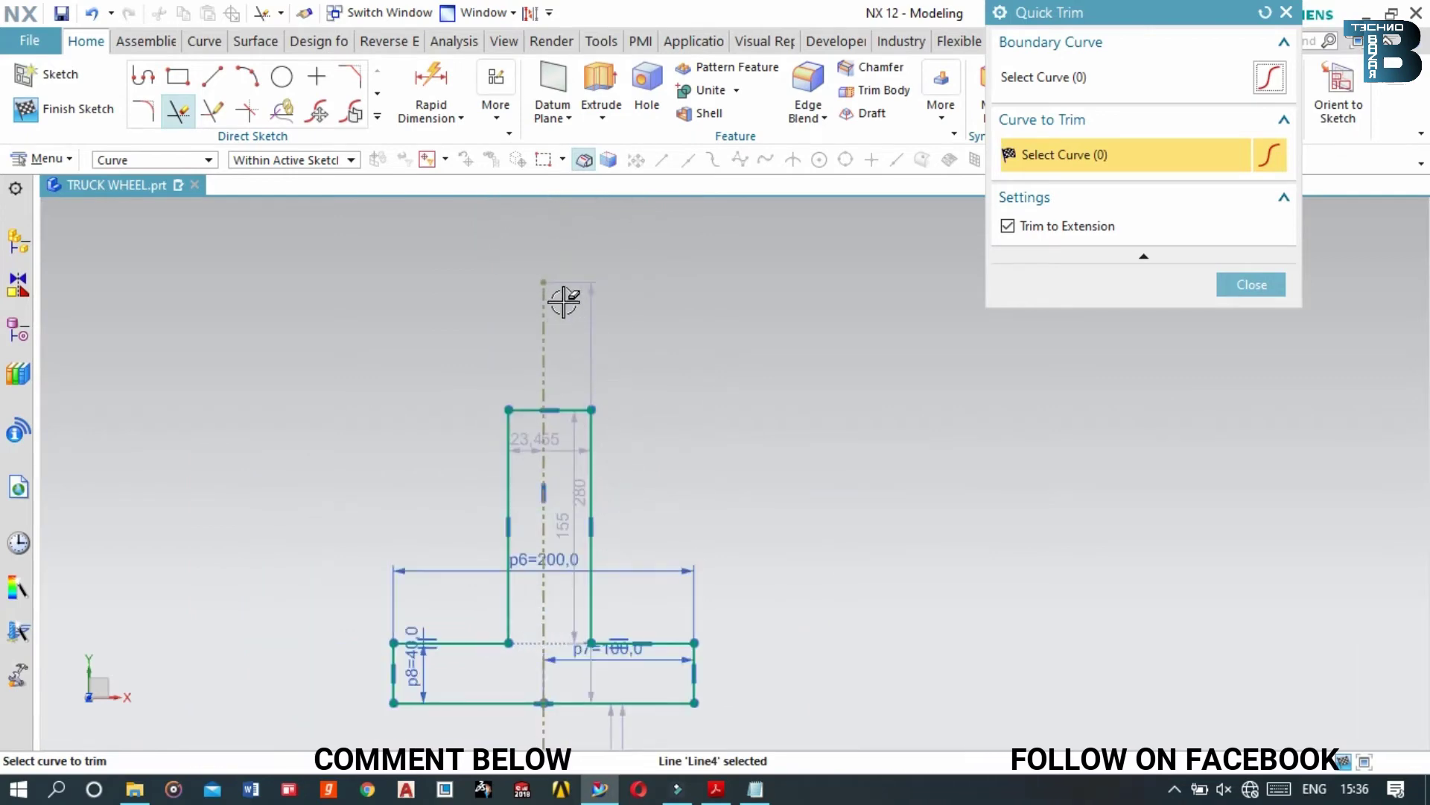
Set the distance from the web's left vertical line to the reference centerline to 10 mm
scroll(560, 332, up, 2)
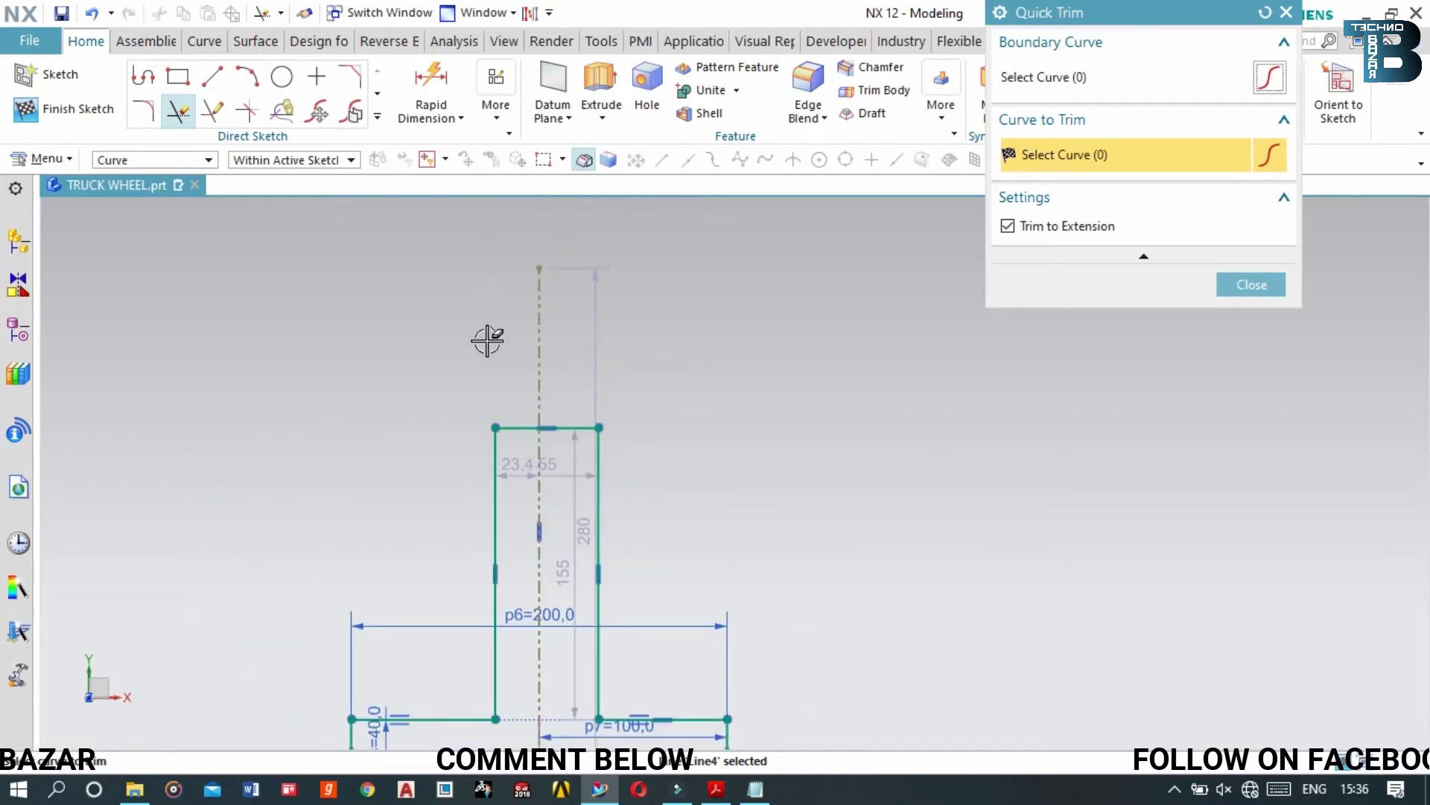
scroll(539, 491, up, 1)
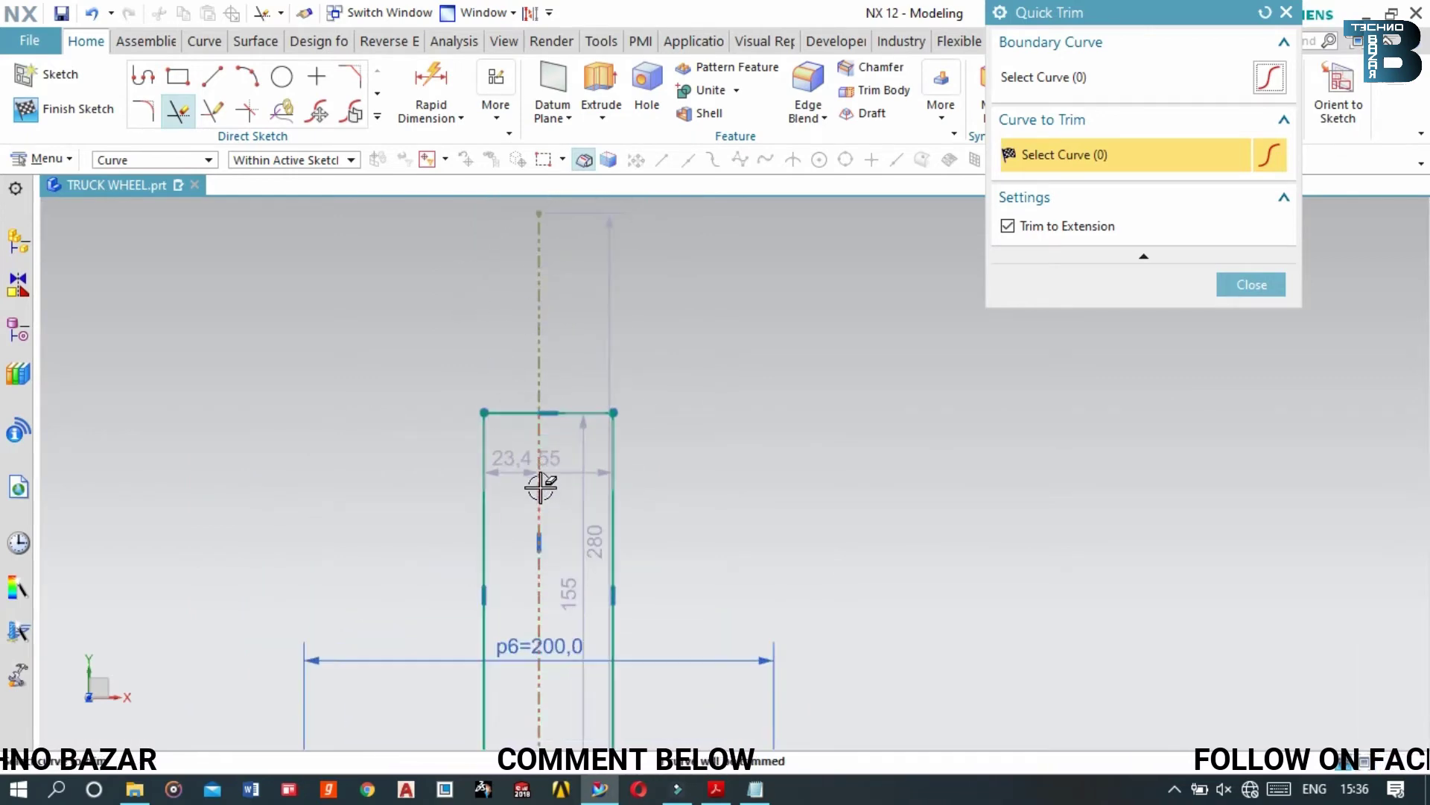
click(1219, 287)
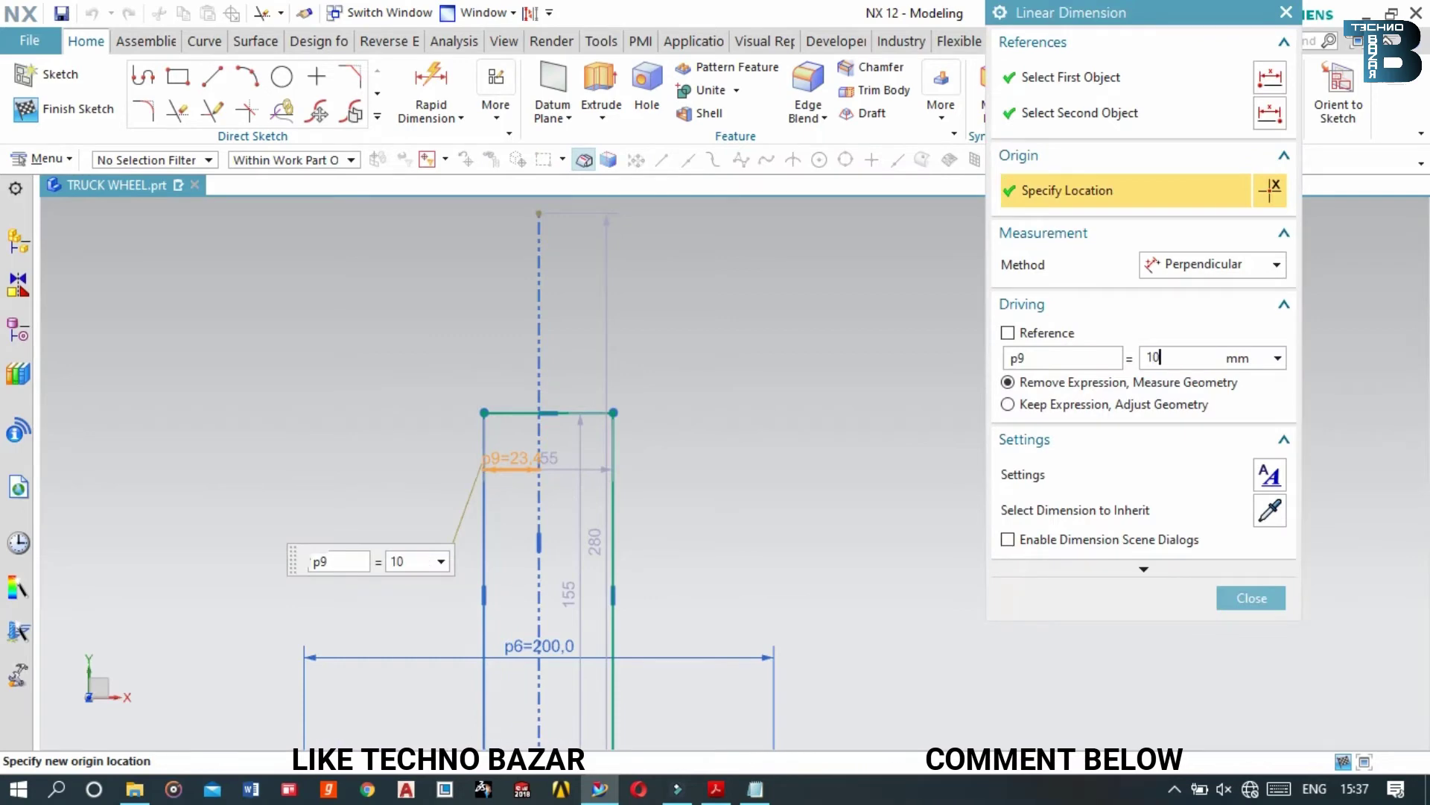
key(Return)
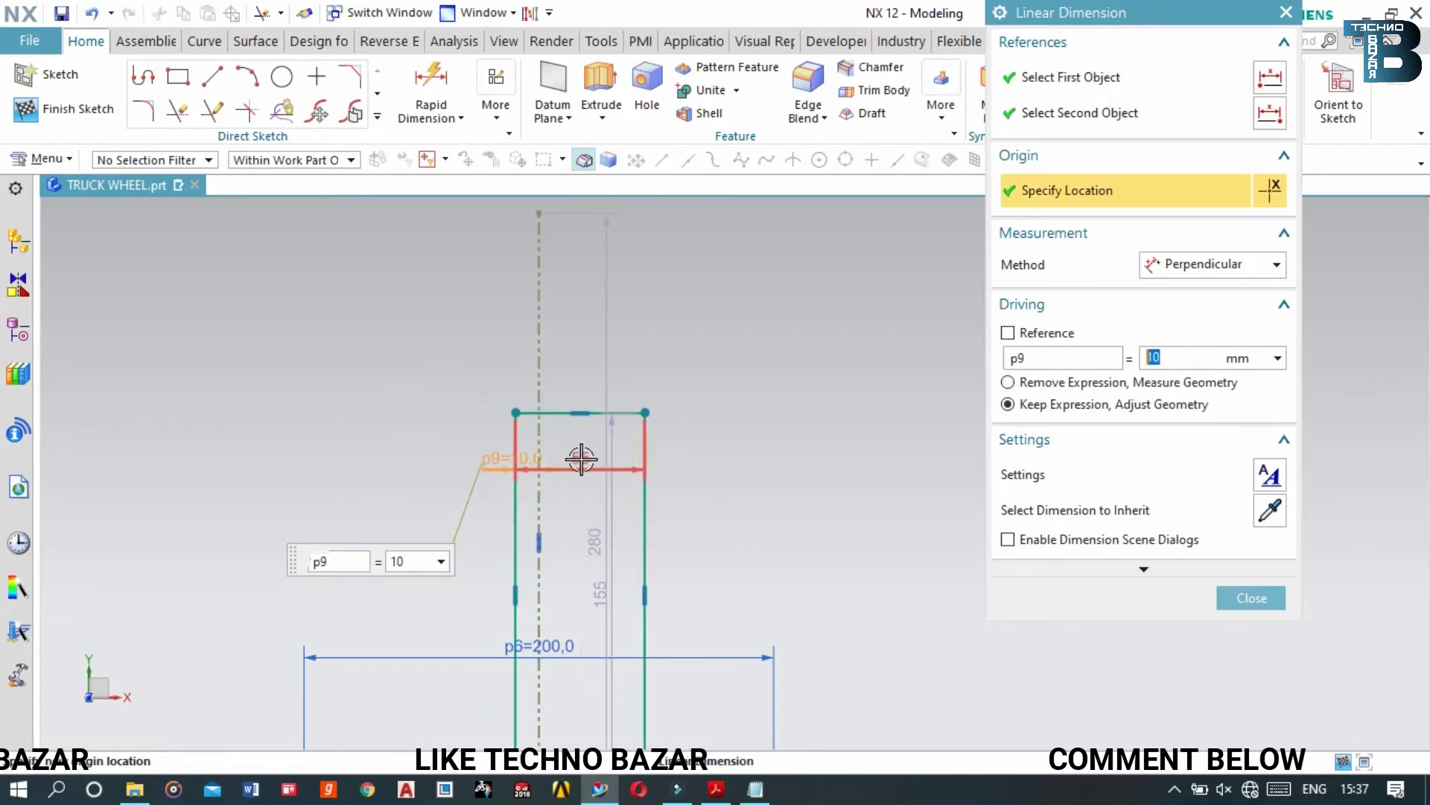
Dimension the web's width between its two vertical lines and set it to 20 mm
middle_click(581, 458)
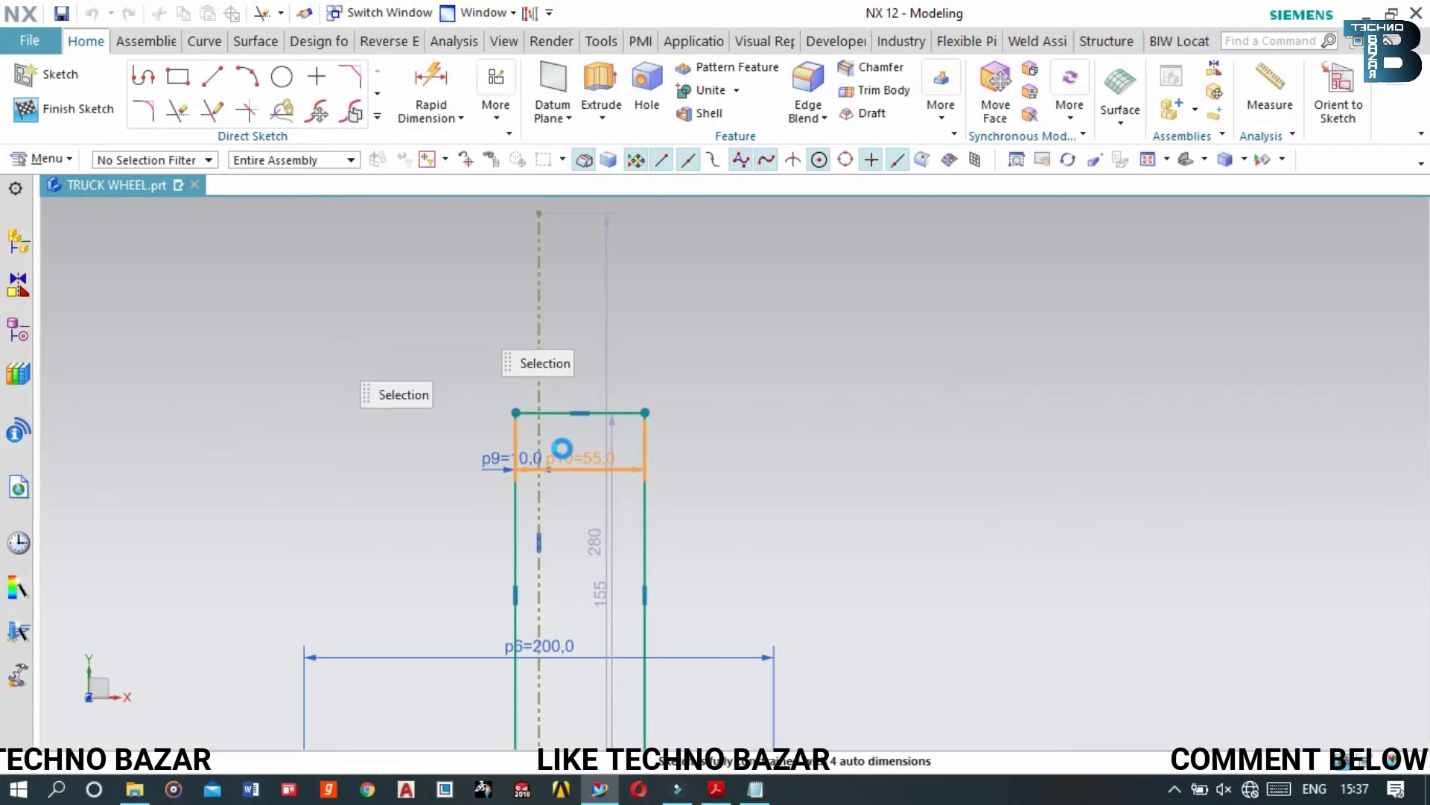
double_click(562, 453)
text(20)
key(Return)
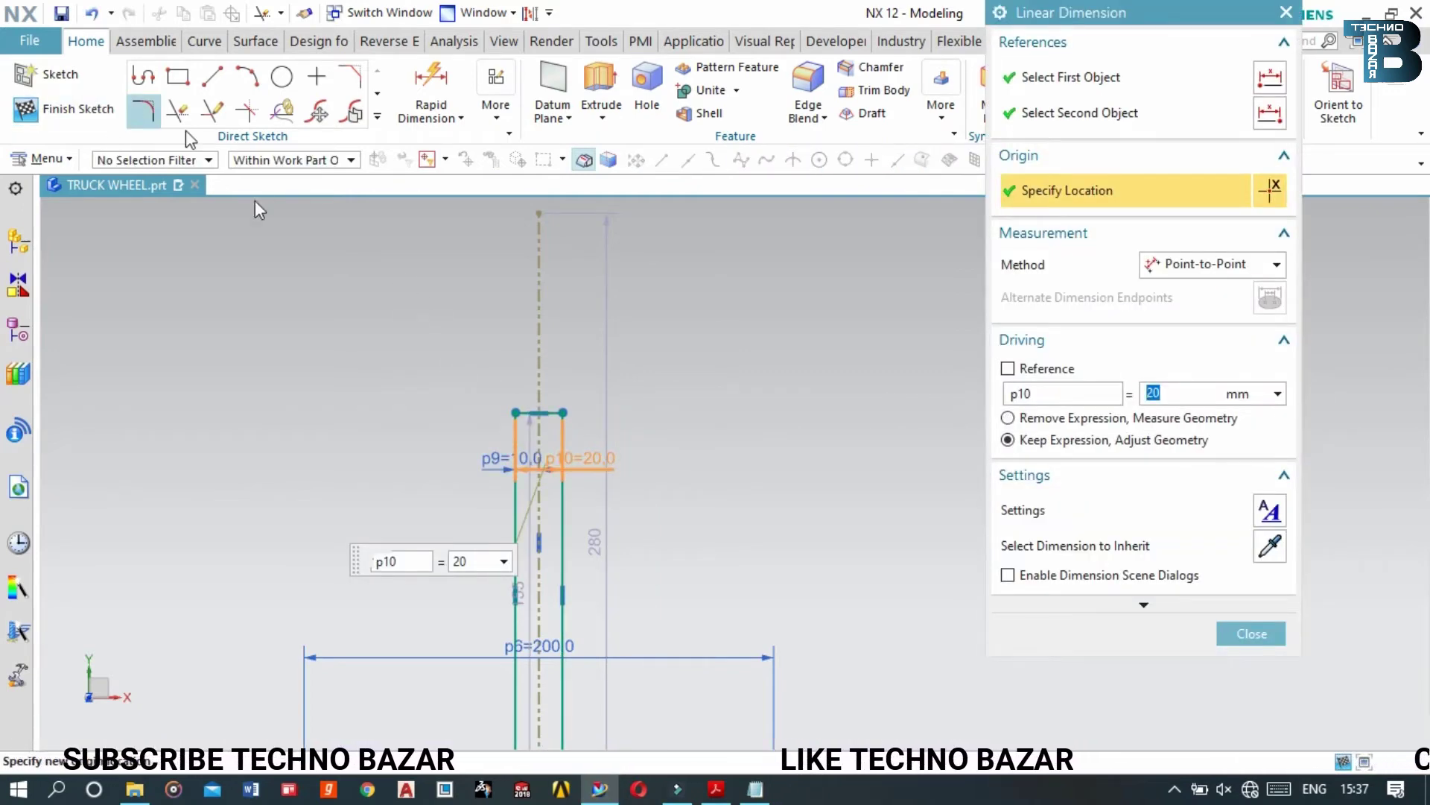
Draw a 40 mm horizontal line outward from the web's top-left corner and a vertical line about 20 mm upward from its end
click(205, 79)
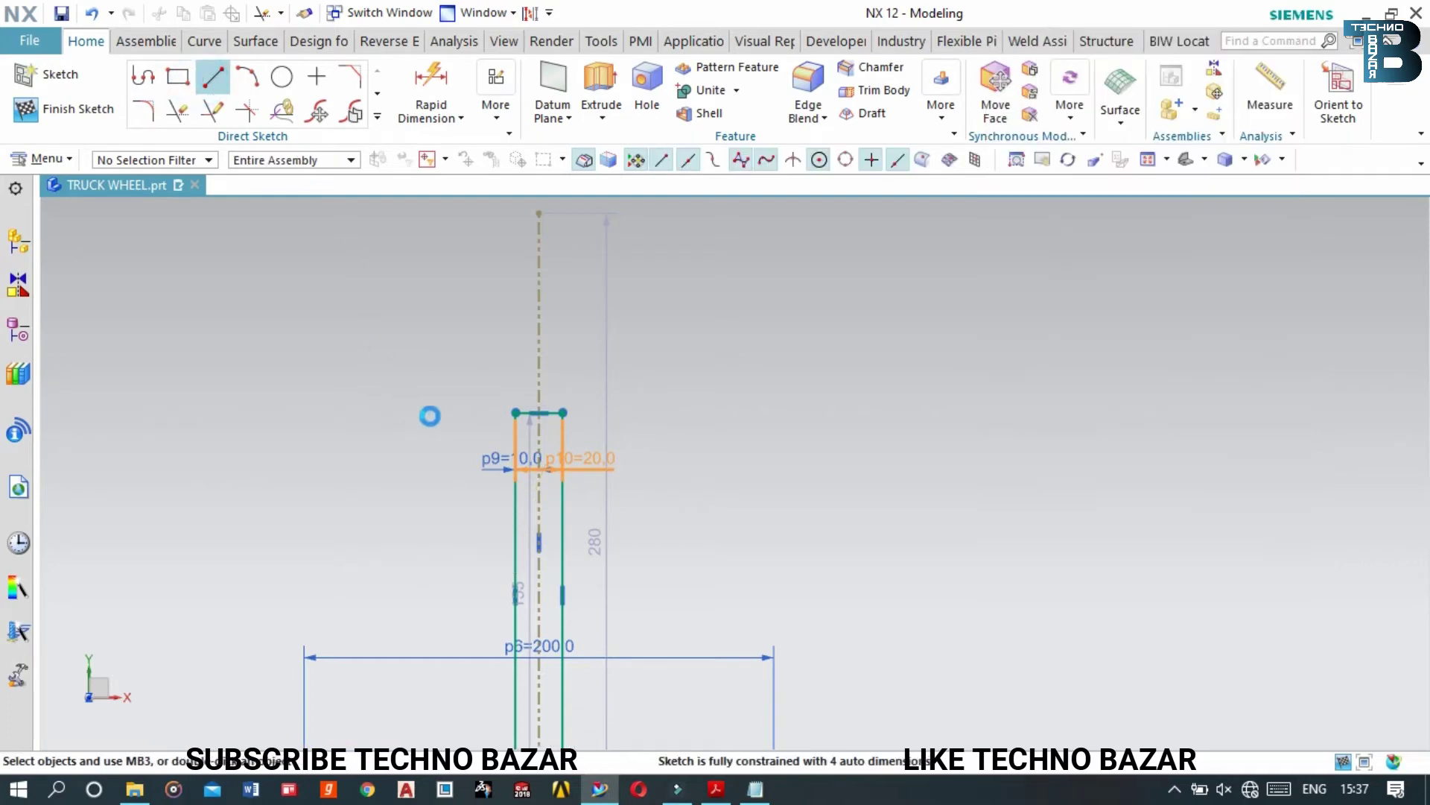
click(512, 413)
text(40)
key(Return)
click(416, 409)
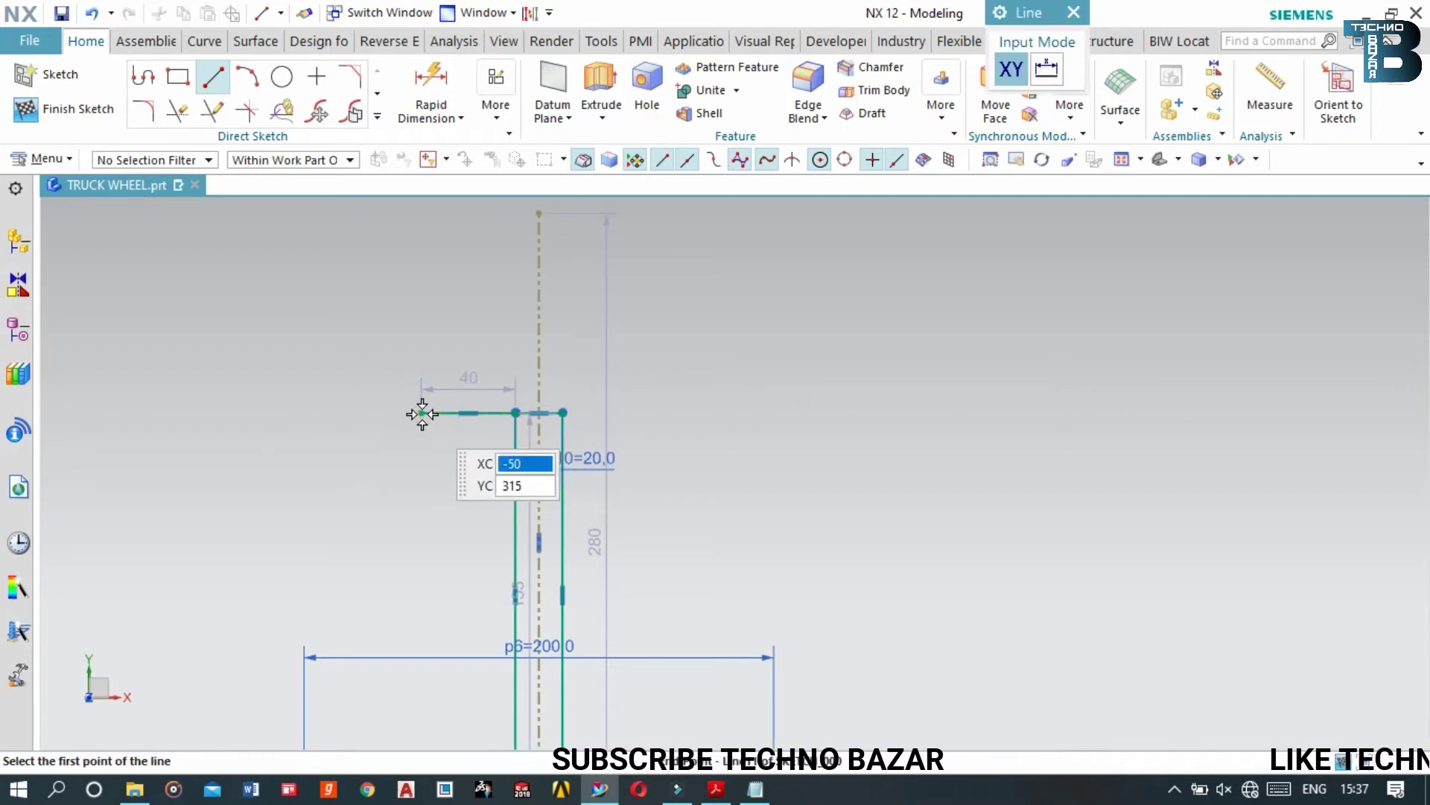
click(422, 413)
click(424, 367)
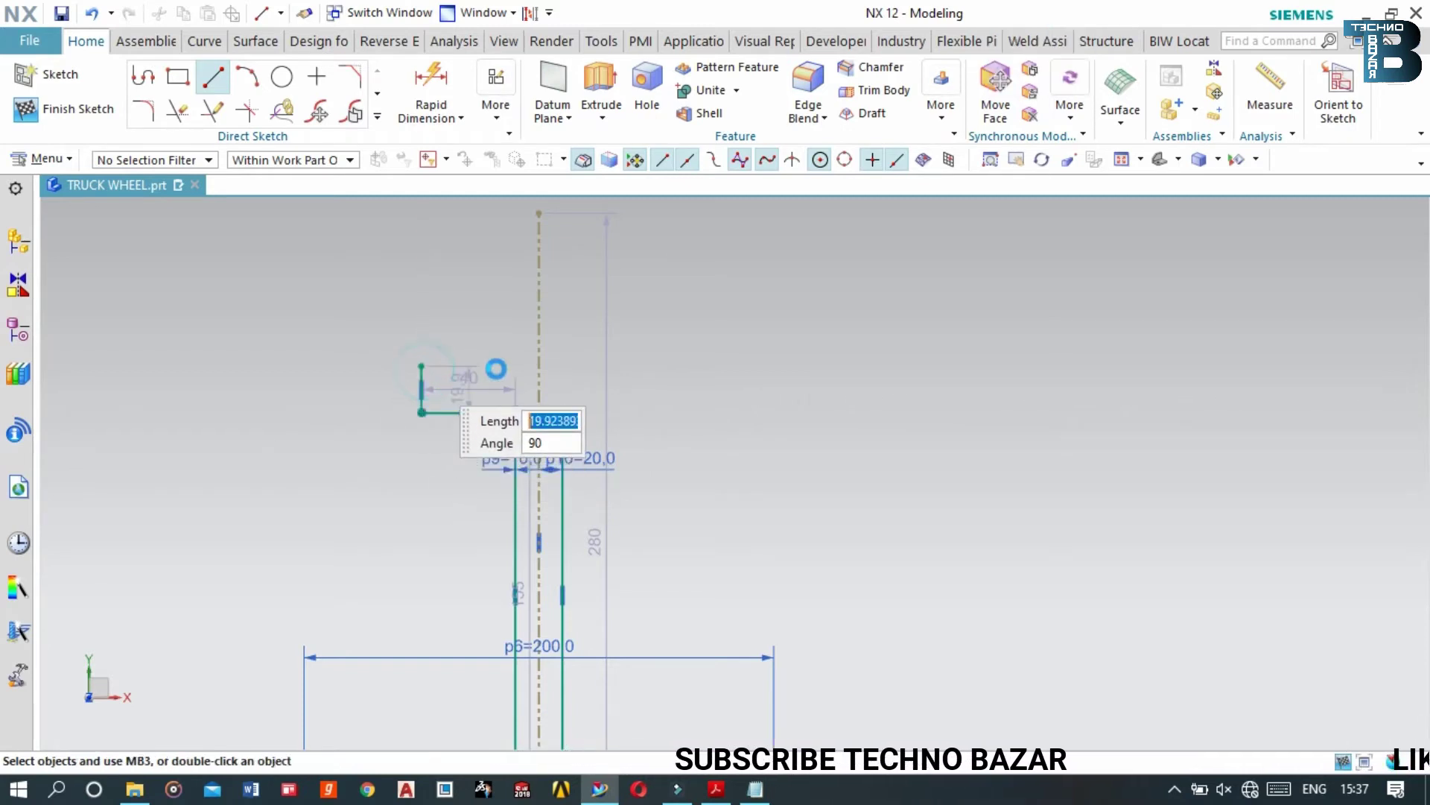
Close the rim rectangle with a top line about 105 mm long, a line about 45 mm long at the web's top-right corner, and a vertical side
click(421, 365)
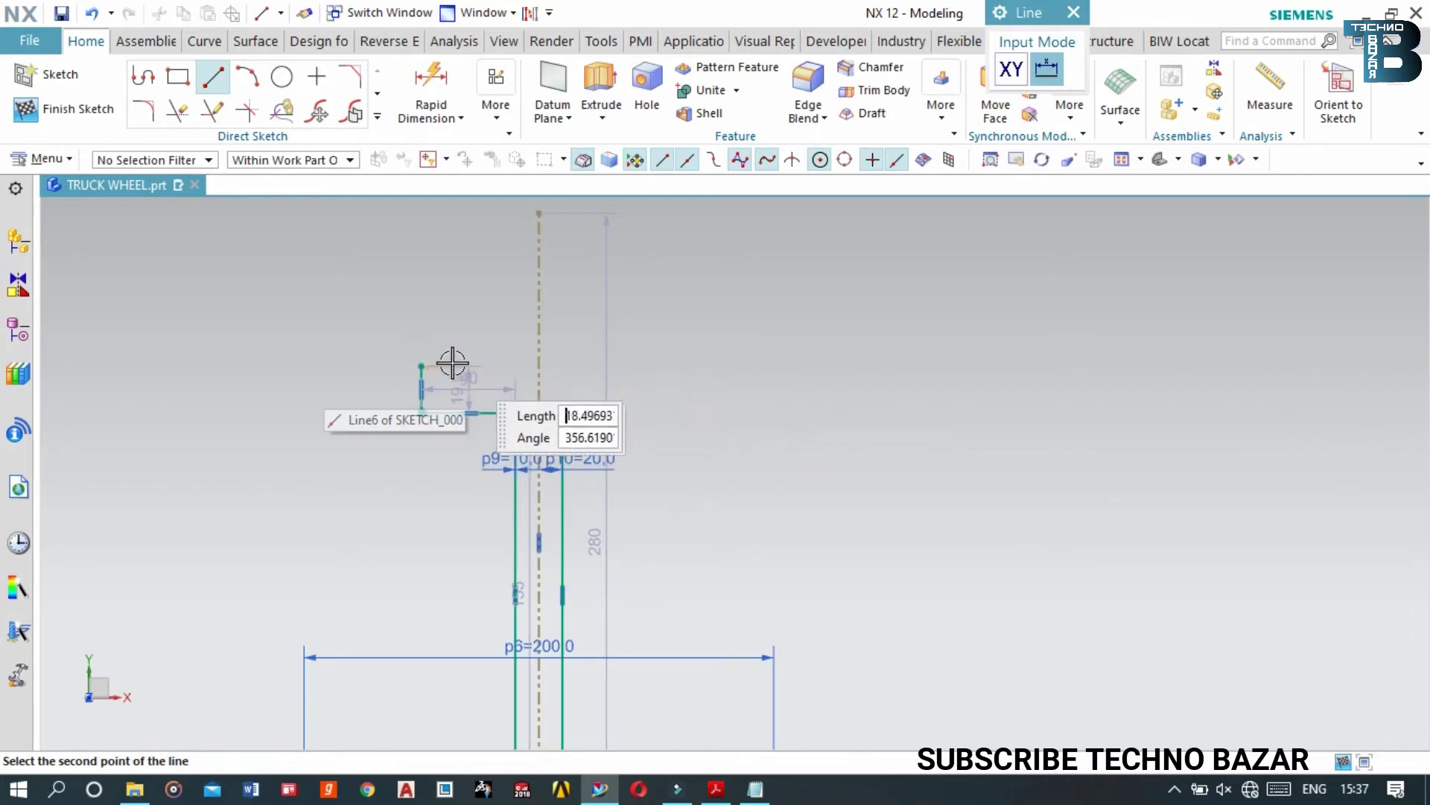
click(668, 366)
click(669, 412)
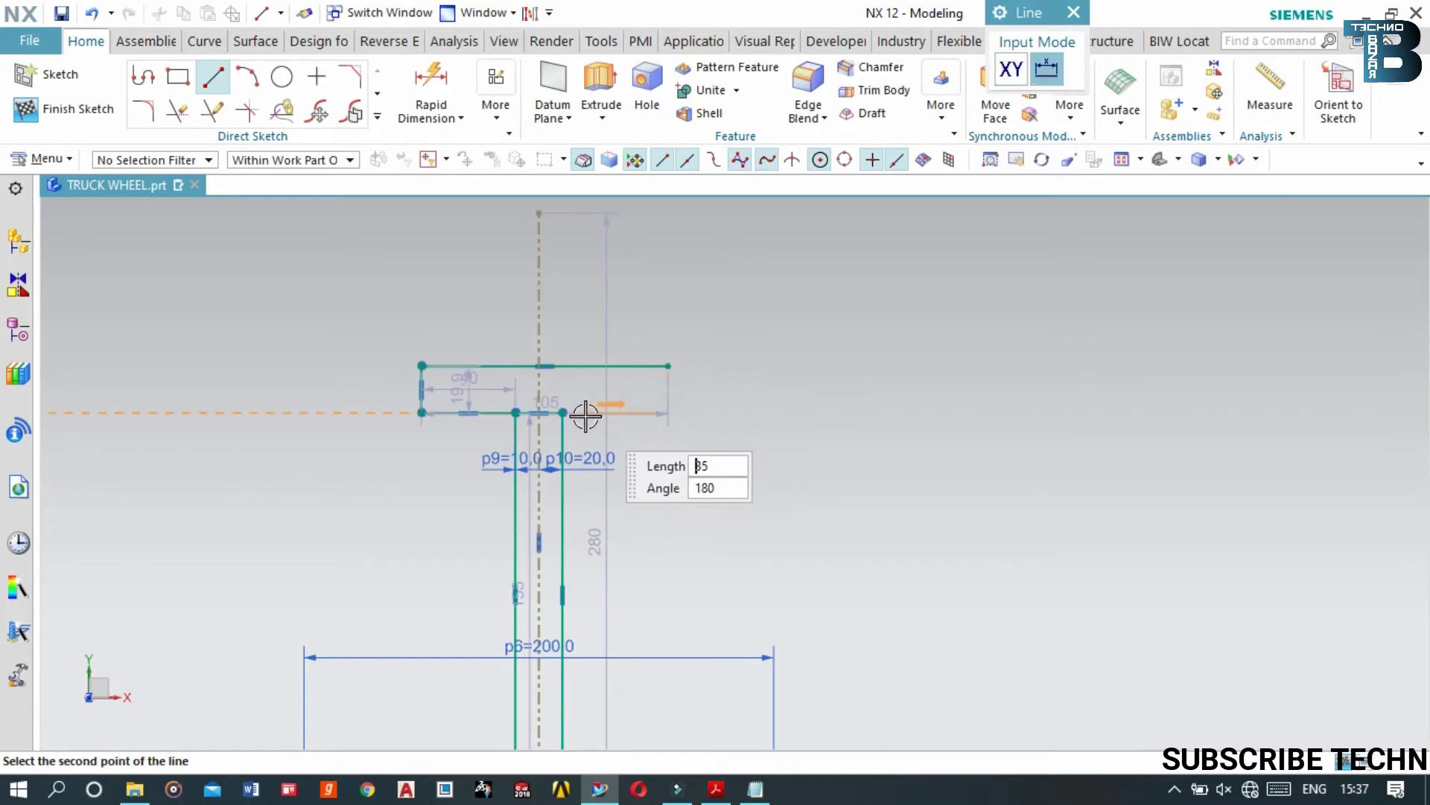
click(563, 412)
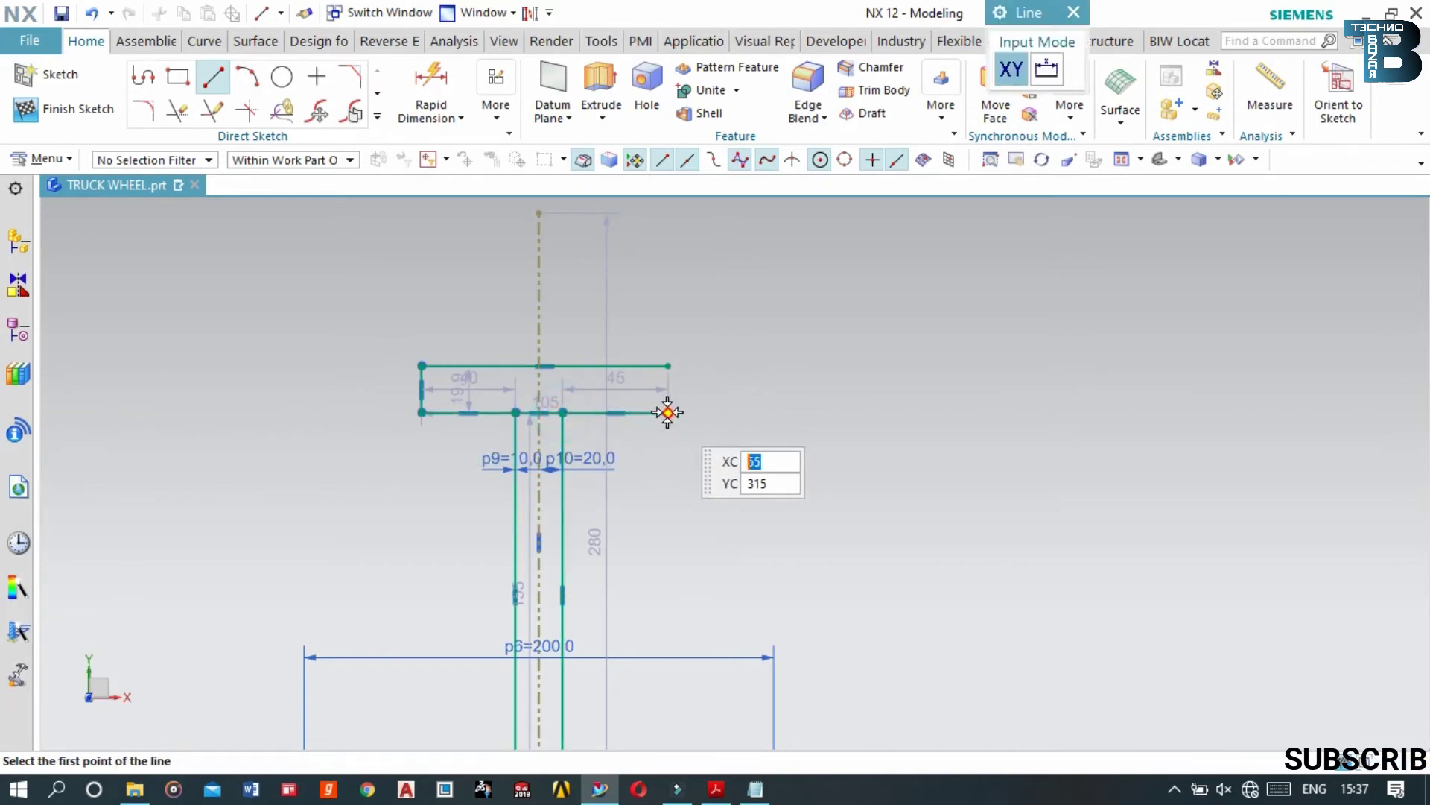
click(668, 412)
click(669, 366)
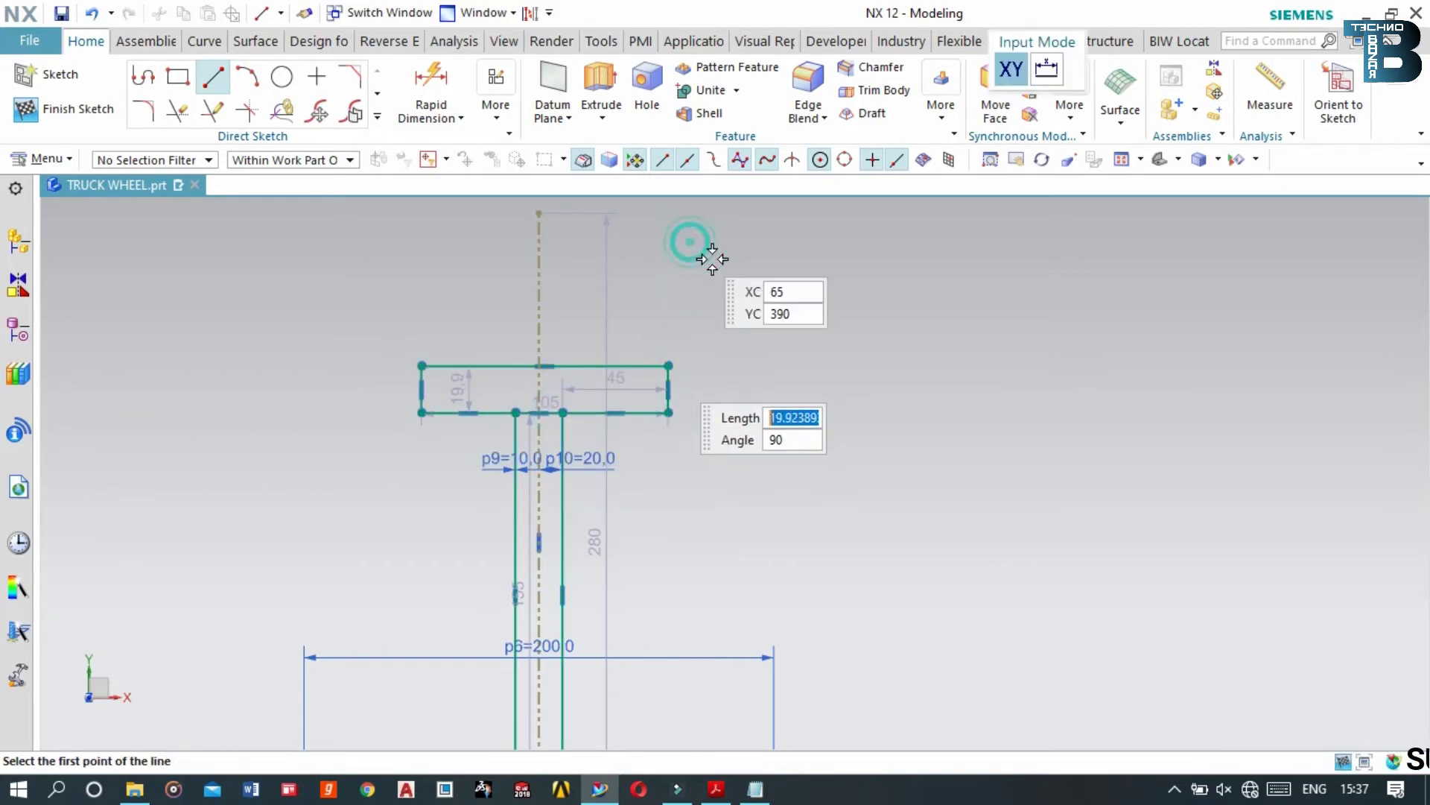
right_click(687, 244)
click(733, 291)
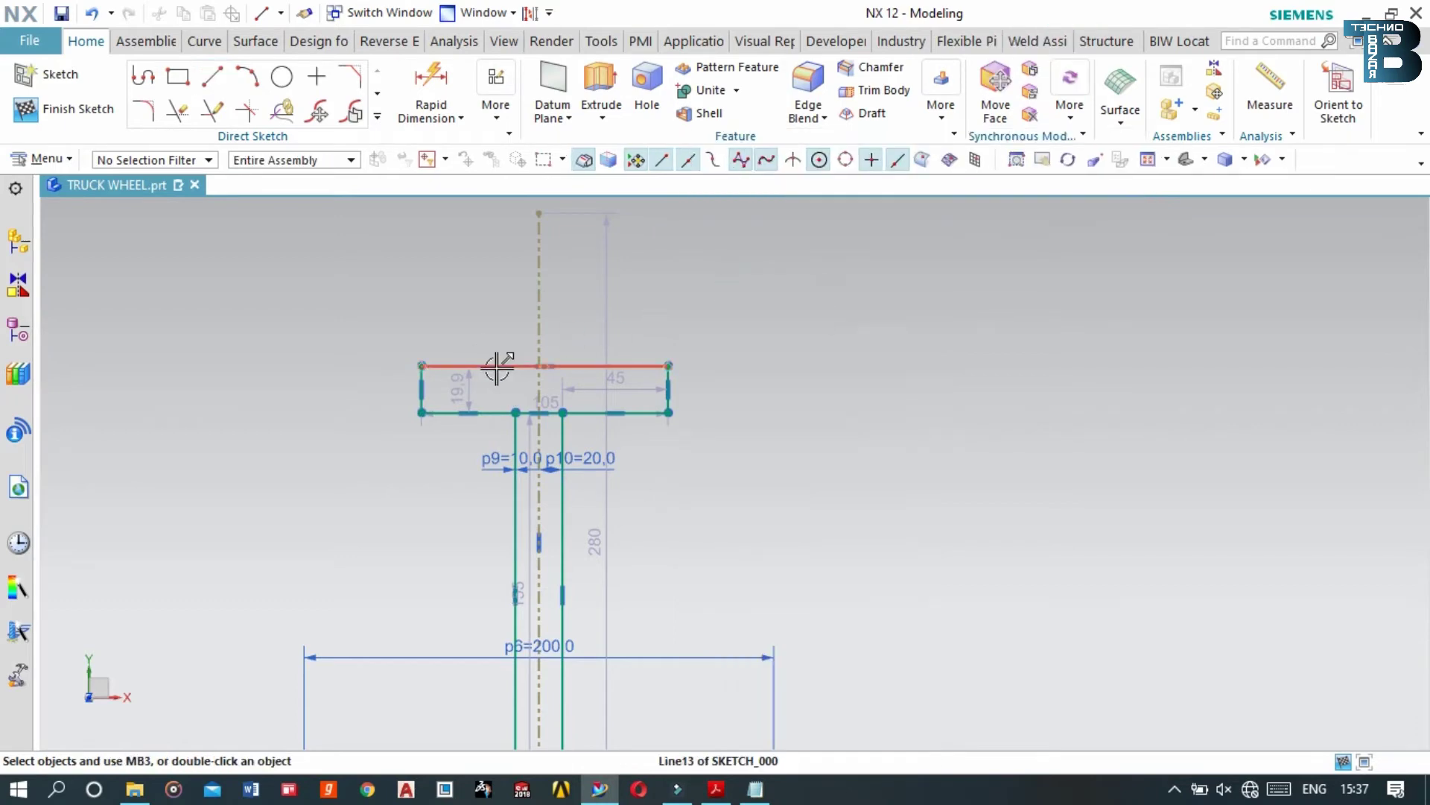
Quick Trim the horizontal segment between the web's two vertical lines where they meet the rim rectangle
scroll(536, 368, up, 4)
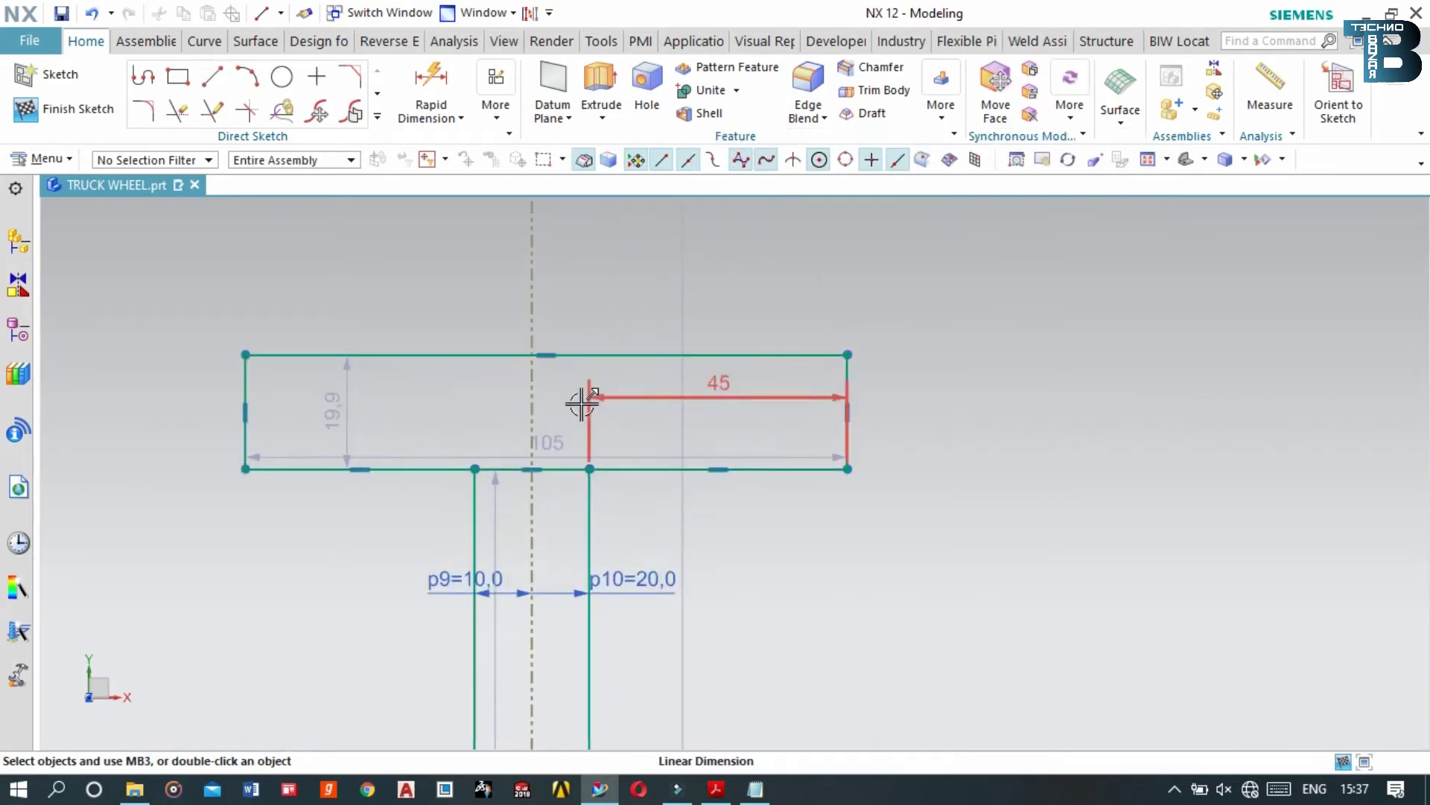
scroll(580, 403, up, 2)
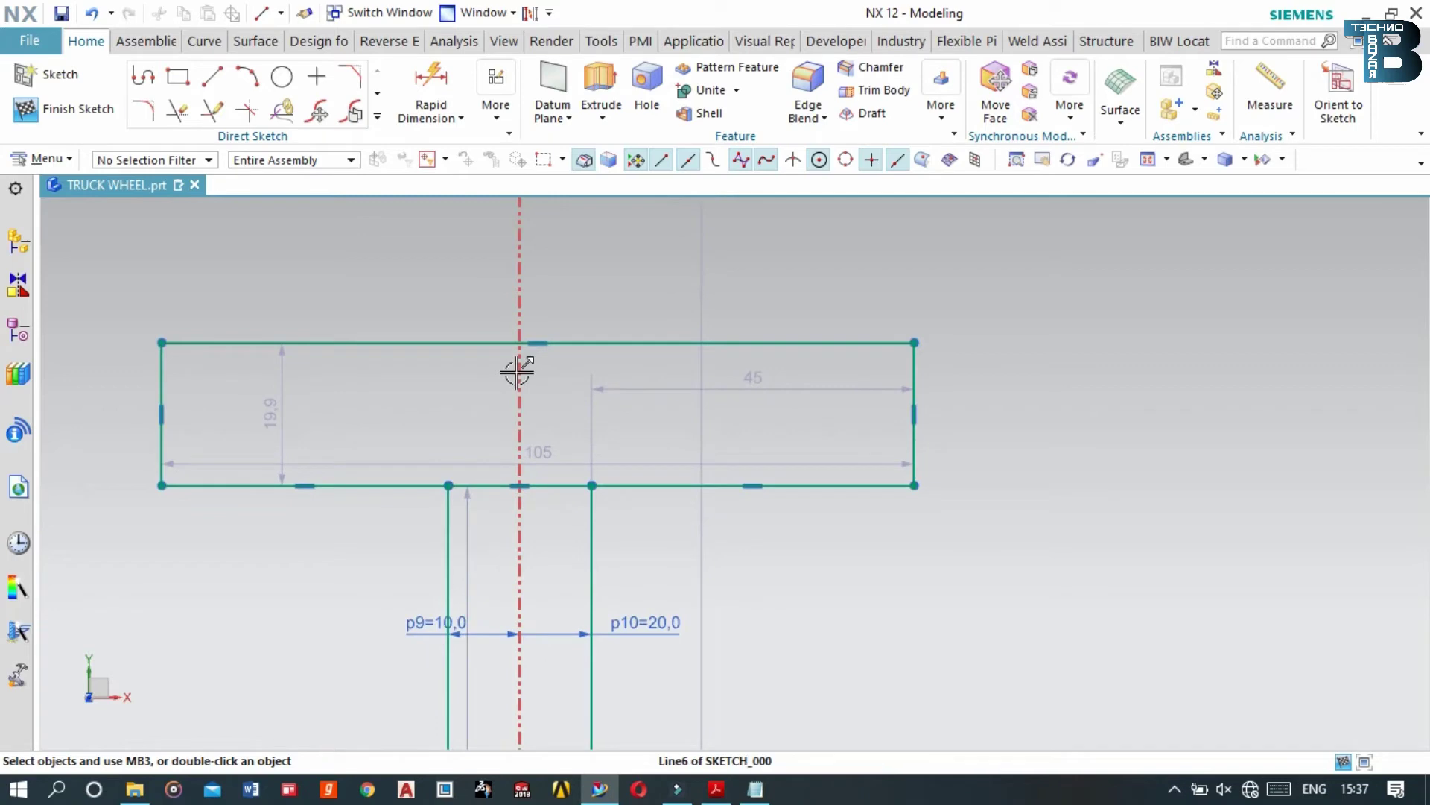
click(179, 121)
click(567, 485)
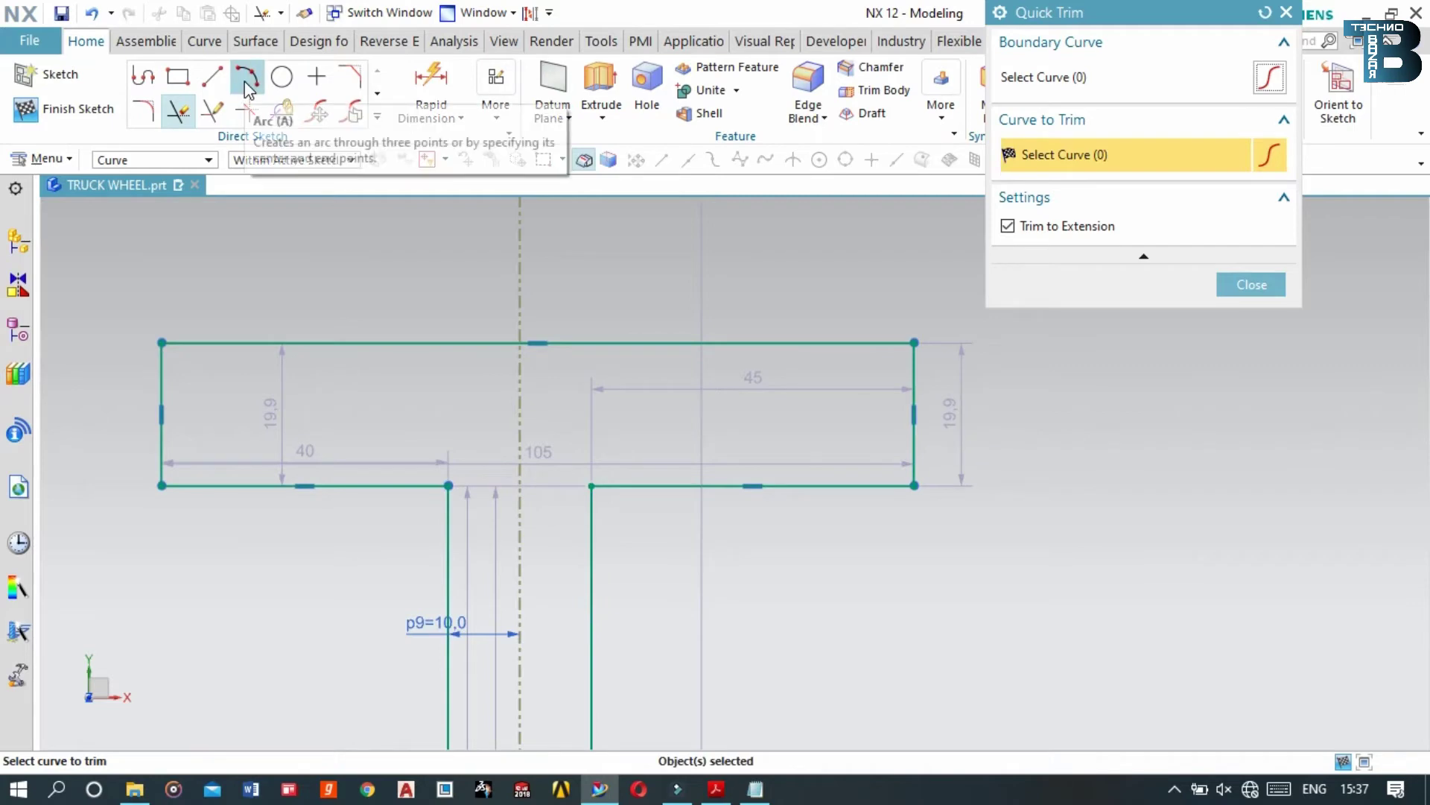
Save the part and finish the wheel profile sketch
scroll(596, 581, down, 5)
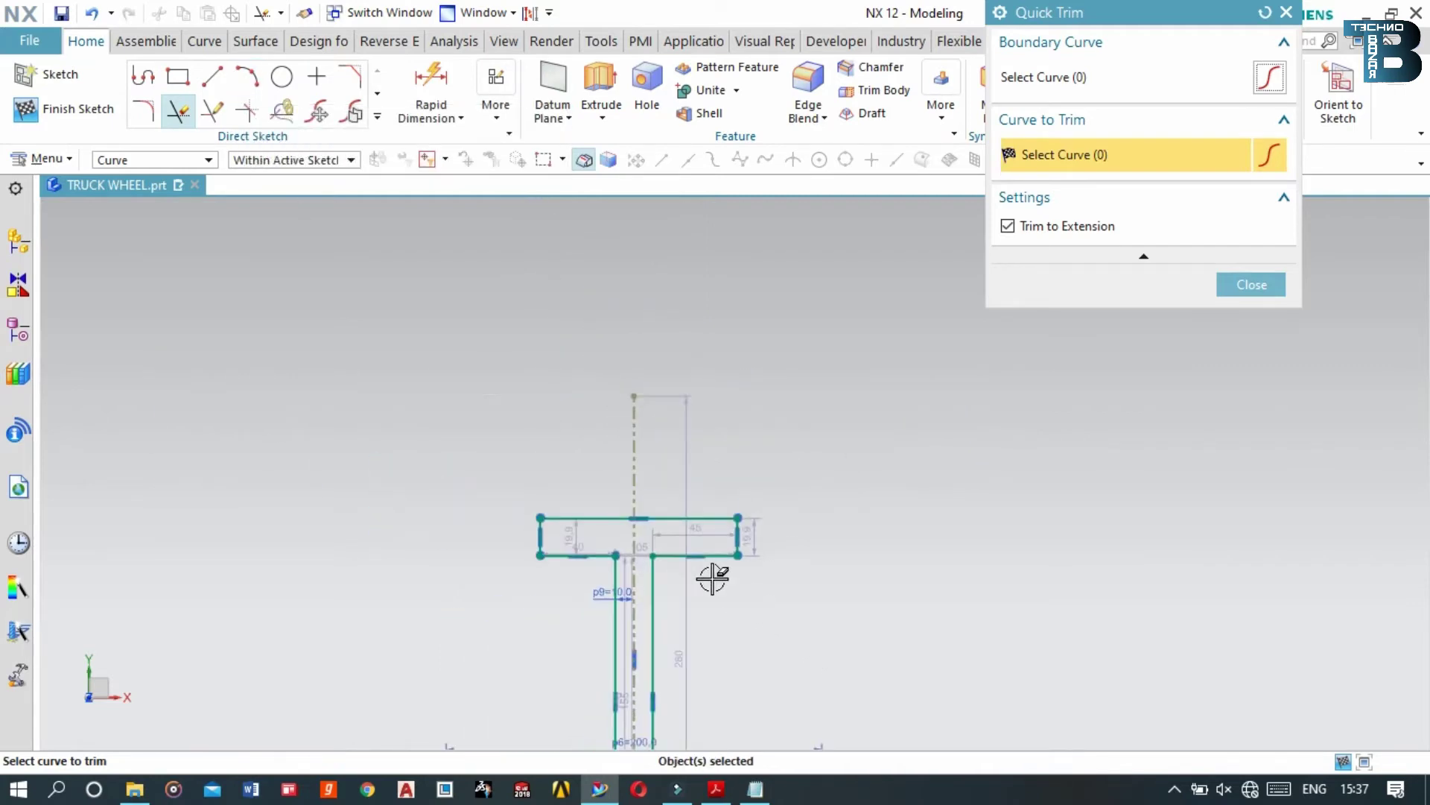
shift+middle_drag(707, 584, 662, 378)
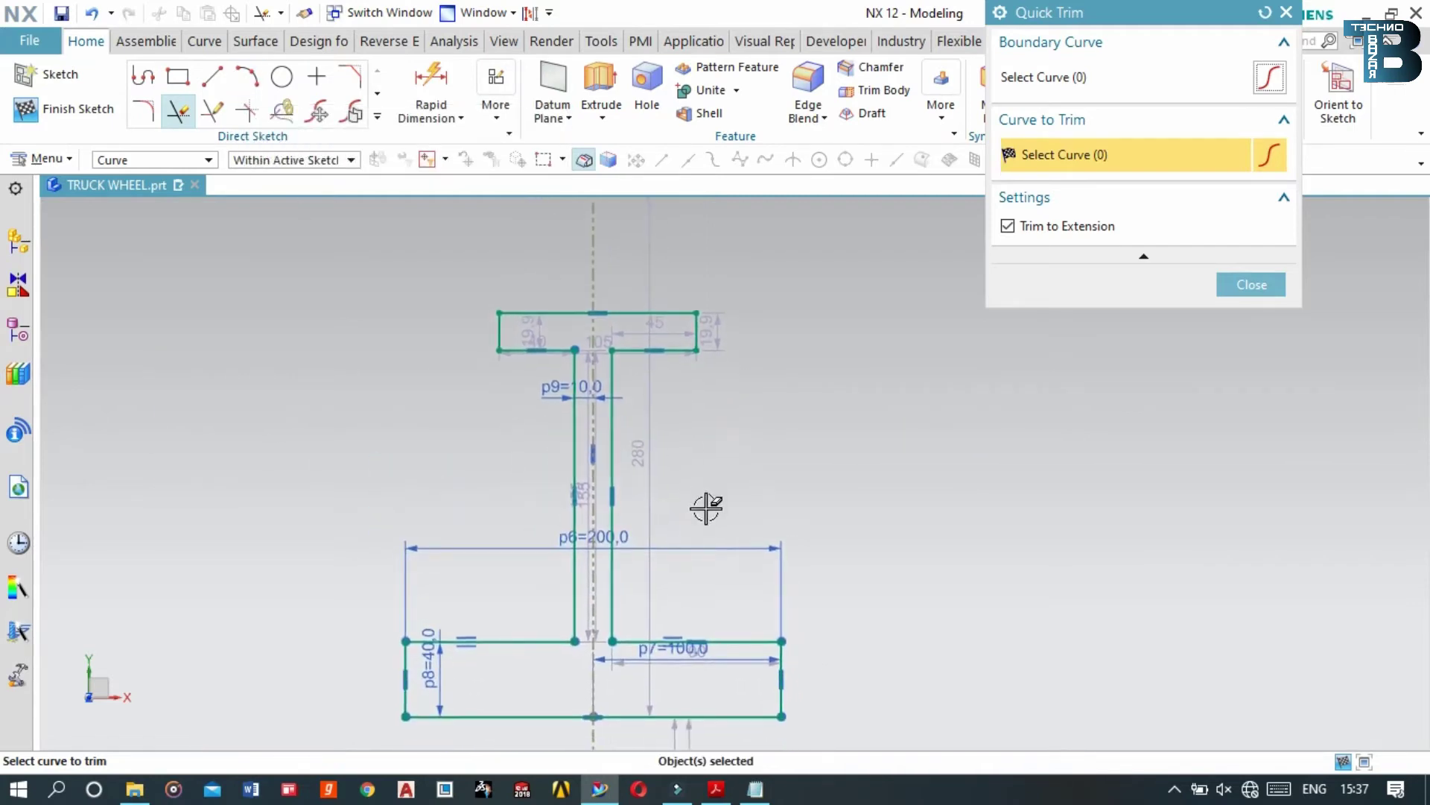
shift+middle_drag(712, 522, 690, 440)
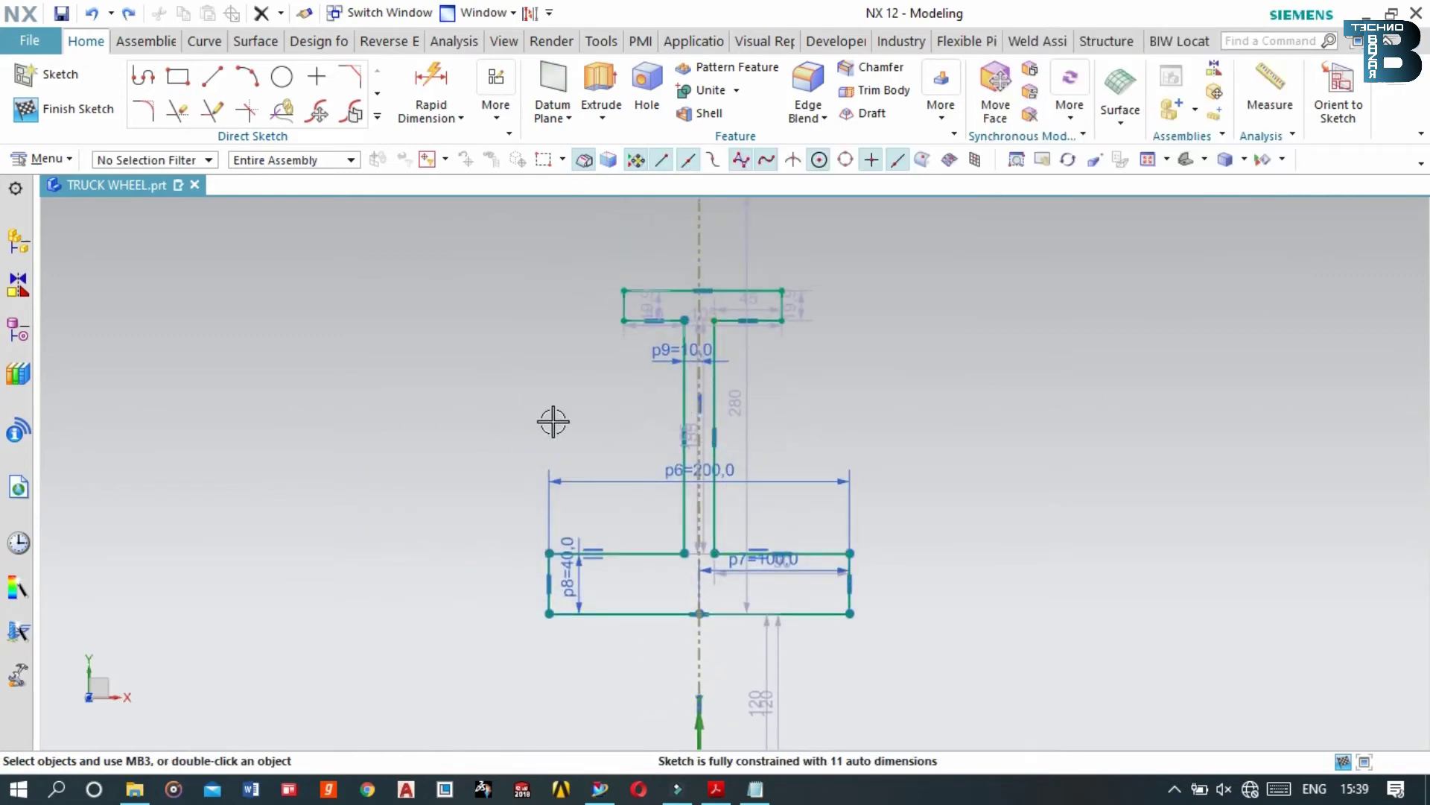
click(61, 14)
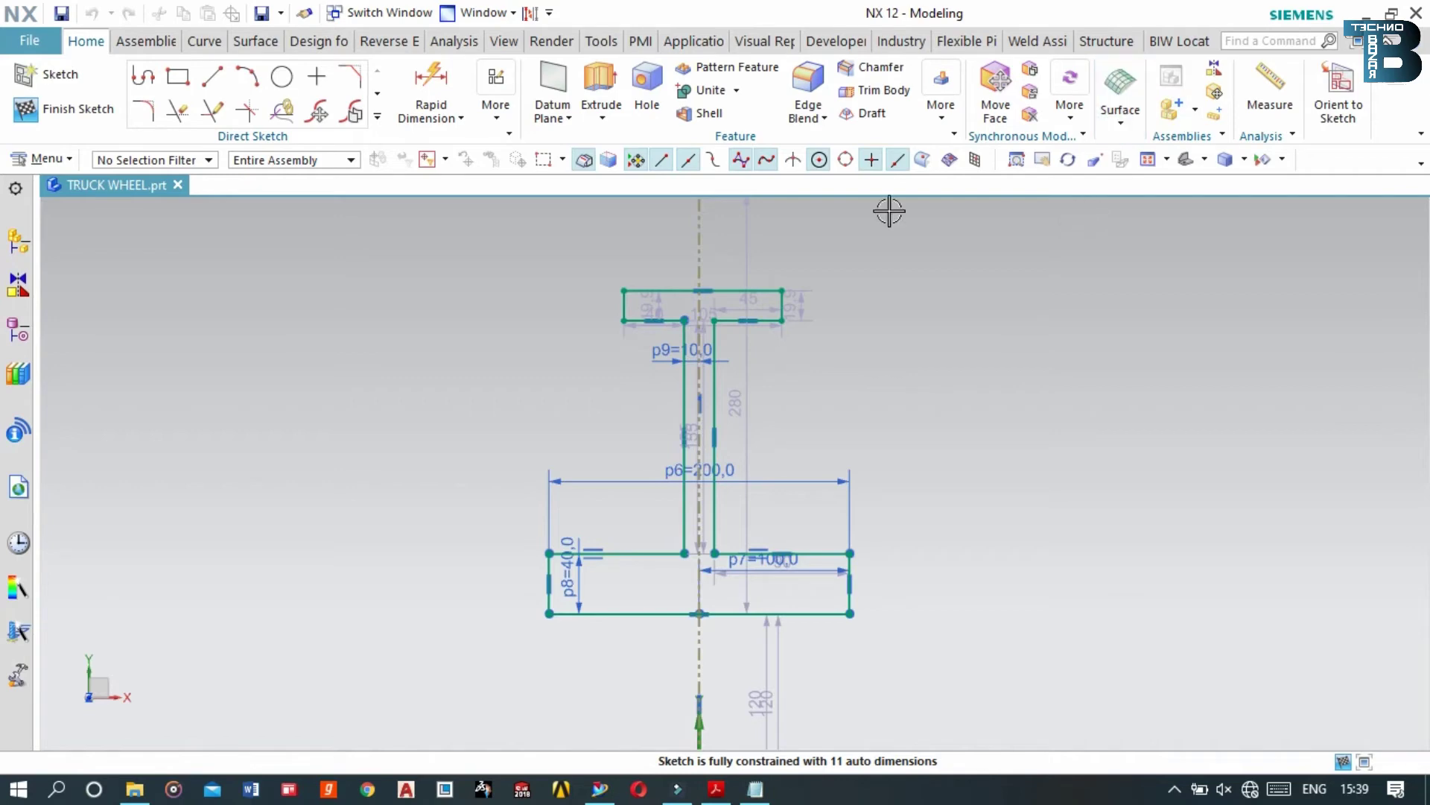
click(63, 104)
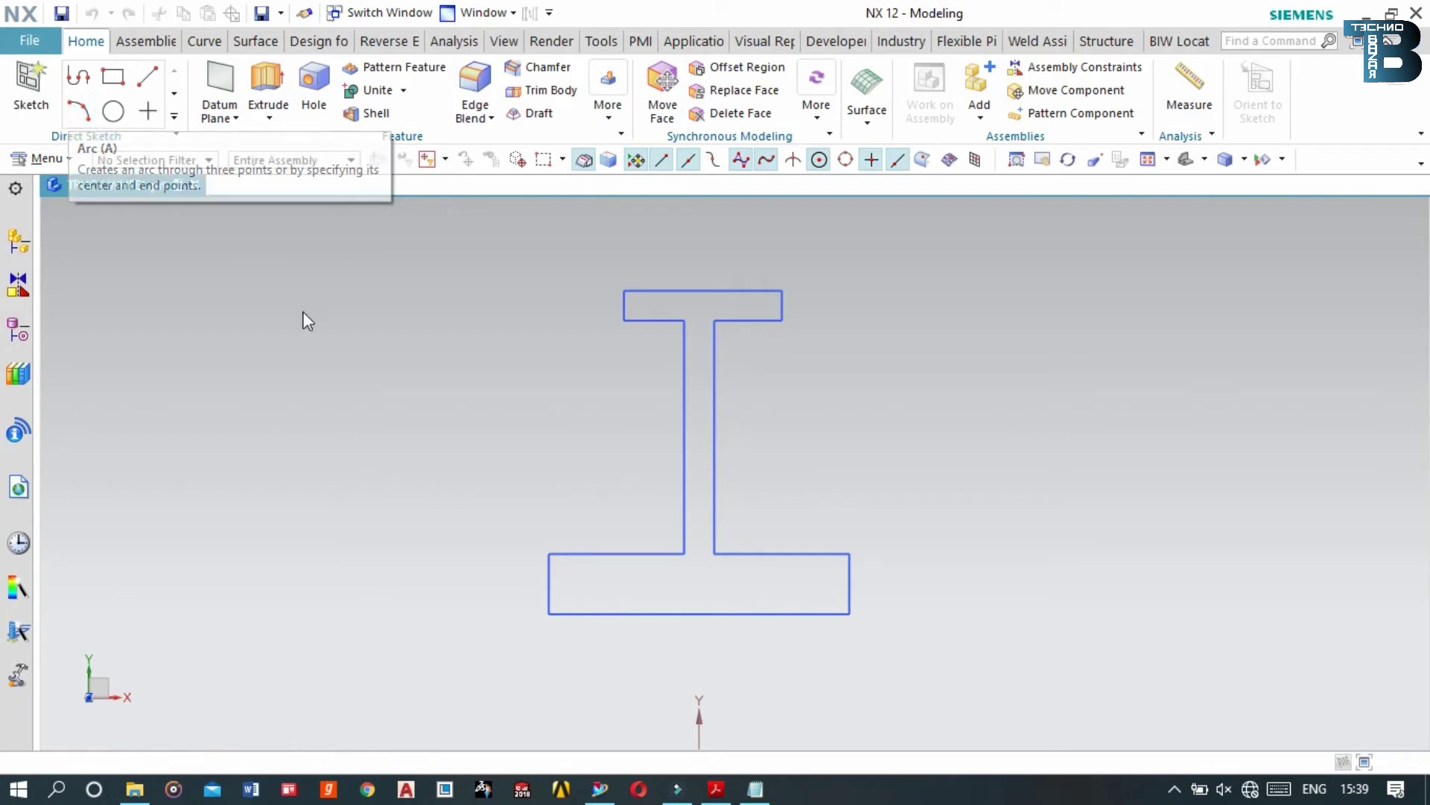
Revolve the wheel profile from 0 to 360 degrees about the datum coordinate system's X axis as a solid body
mouse_move(658, 558)
middle_down()
mouse_move(696, 562)
mouse_move(685, 495)
mouse_move(641, 482)
mouse_move(636, 409)
mouse_move(623, 517)
mouse_move(616, 469)
mouse_move(623, 521)
mouse_move(613, 489)
middle_up()
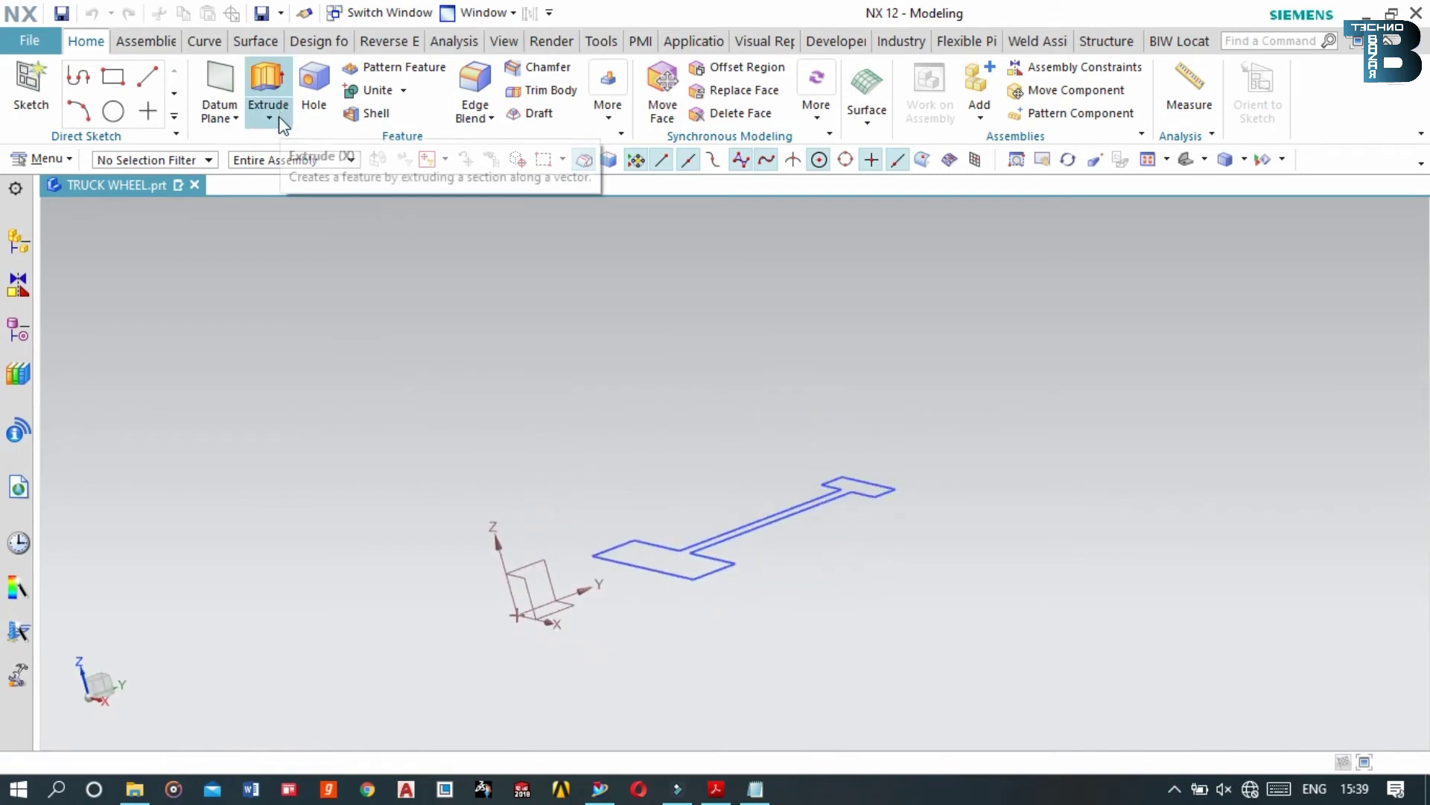
click(279, 117)
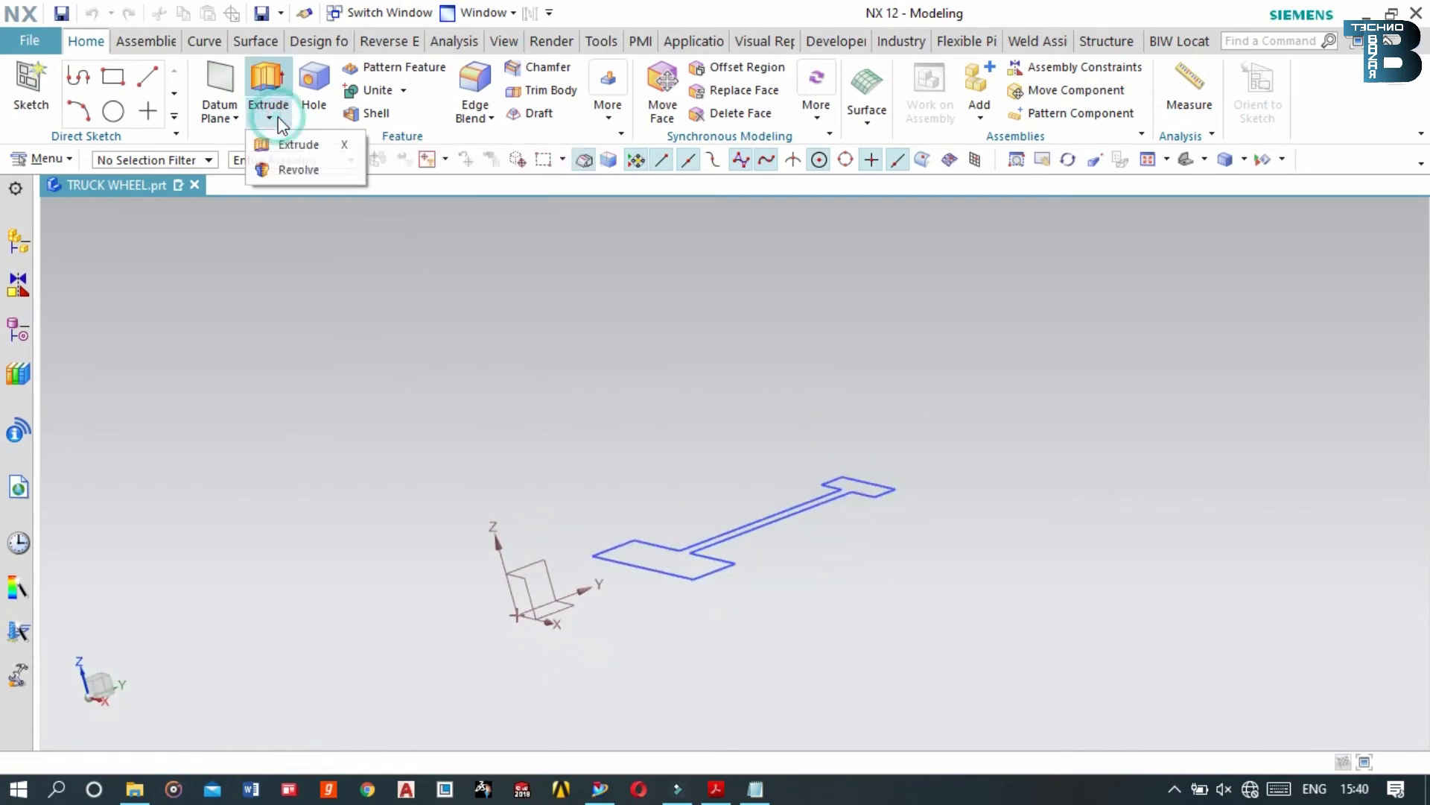
click(304, 176)
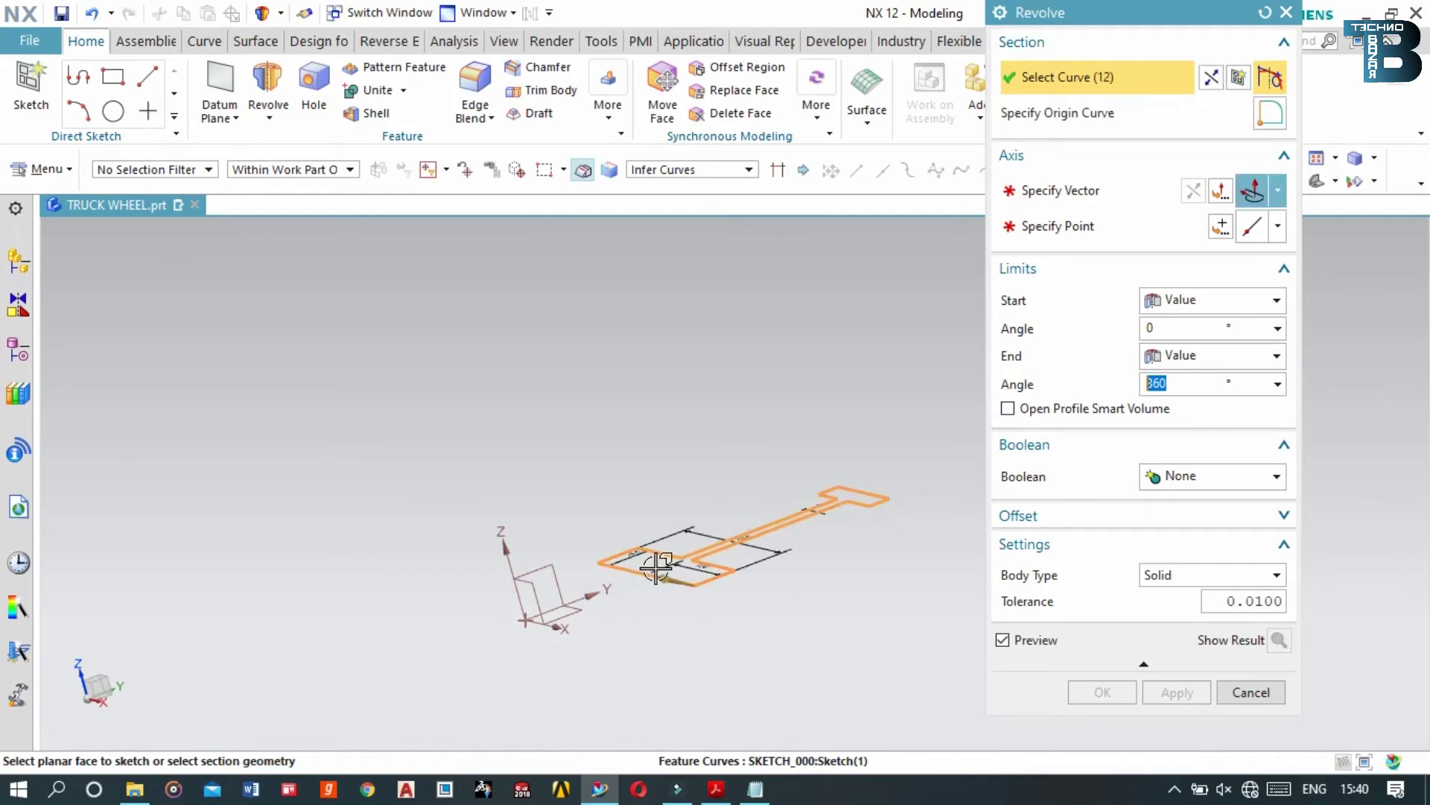
scroll(656, 568, up, 2)
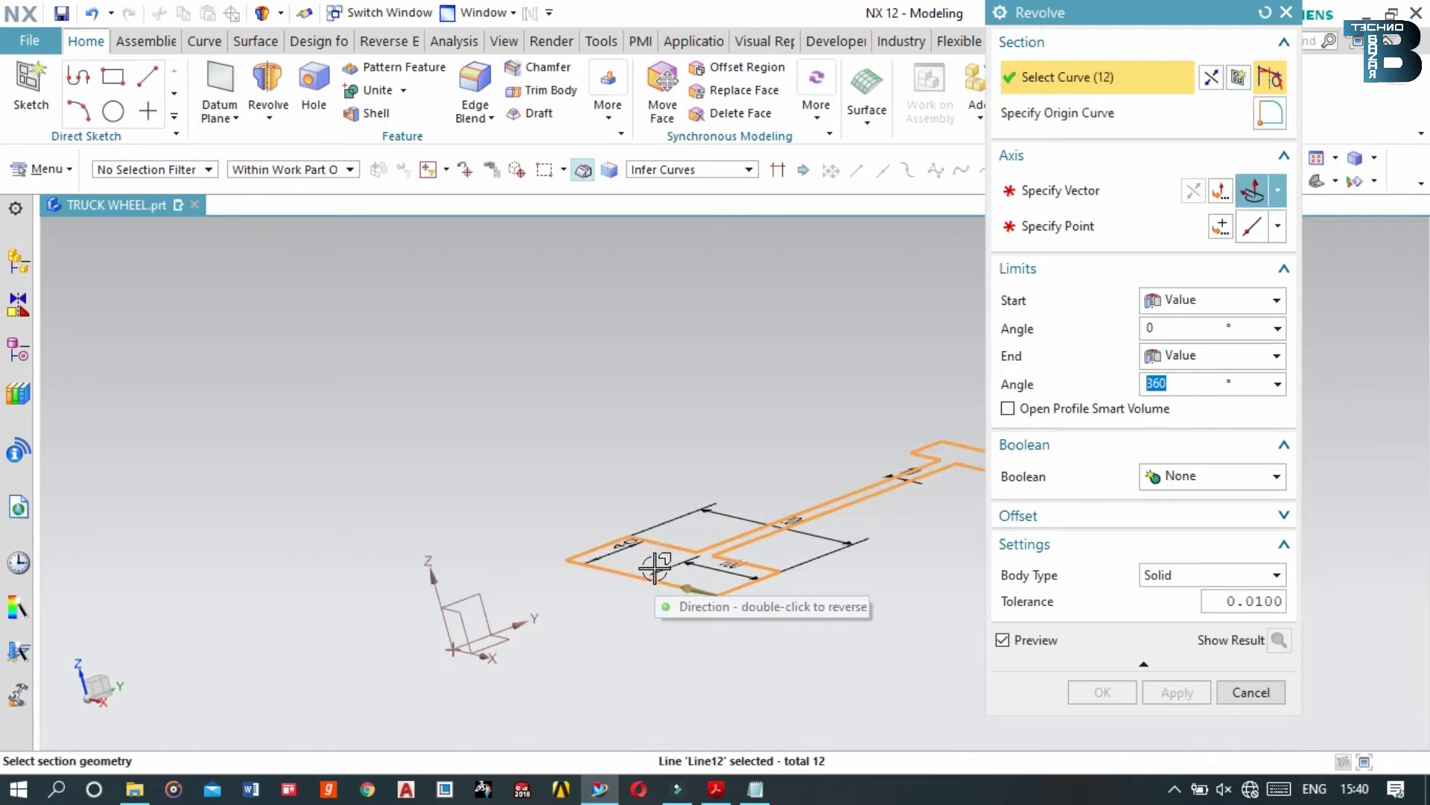
click(1122, 236)
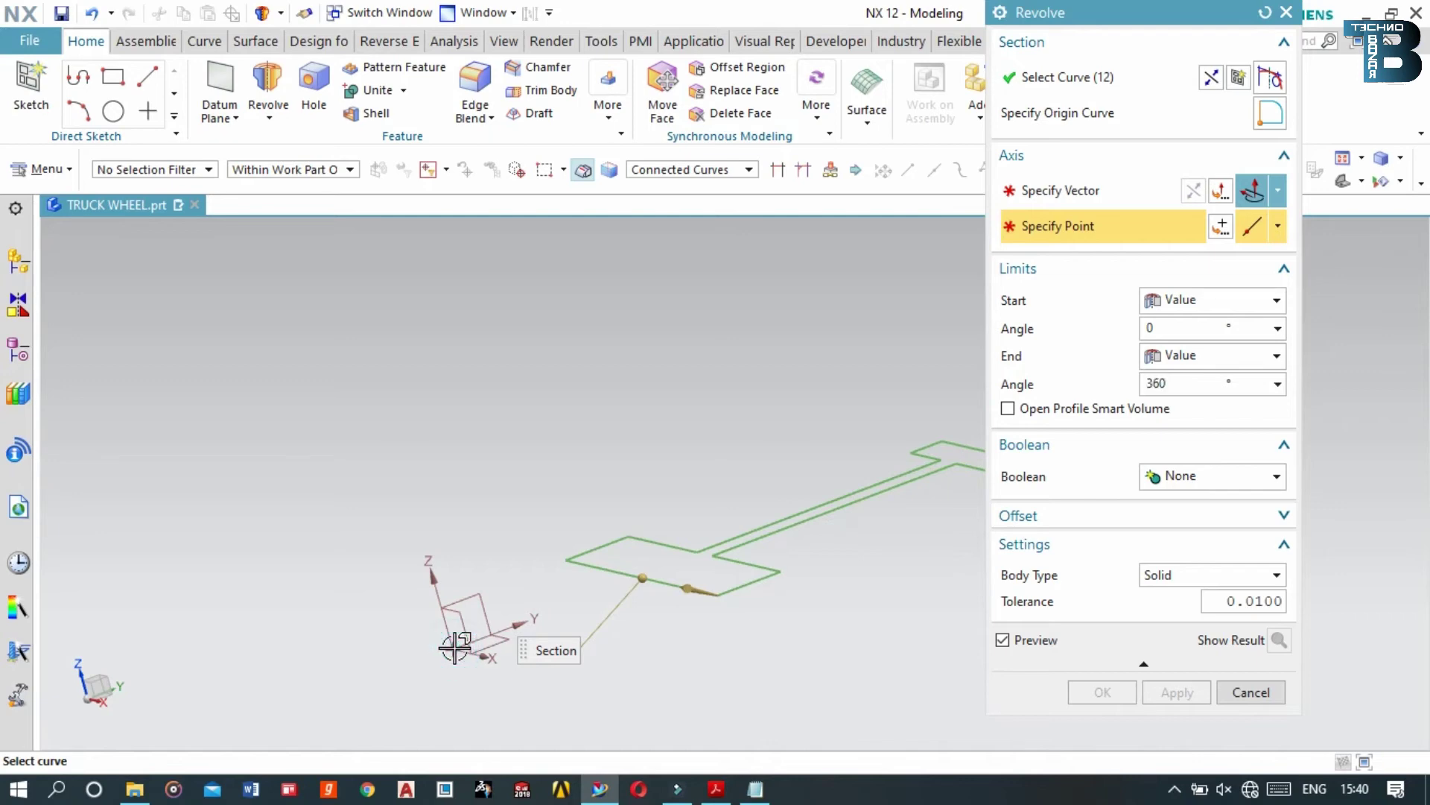
click(1141, 200)
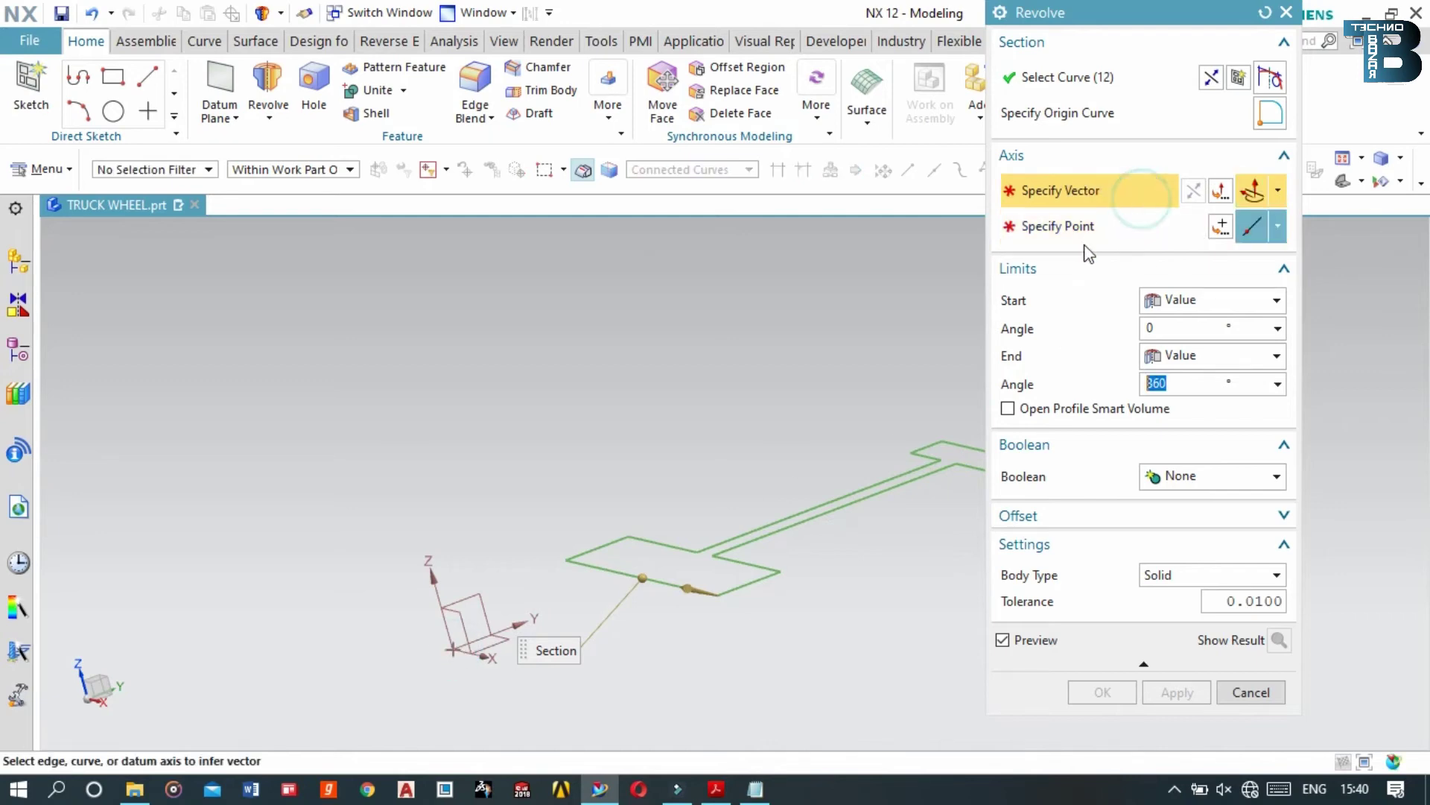
click(518, 622)
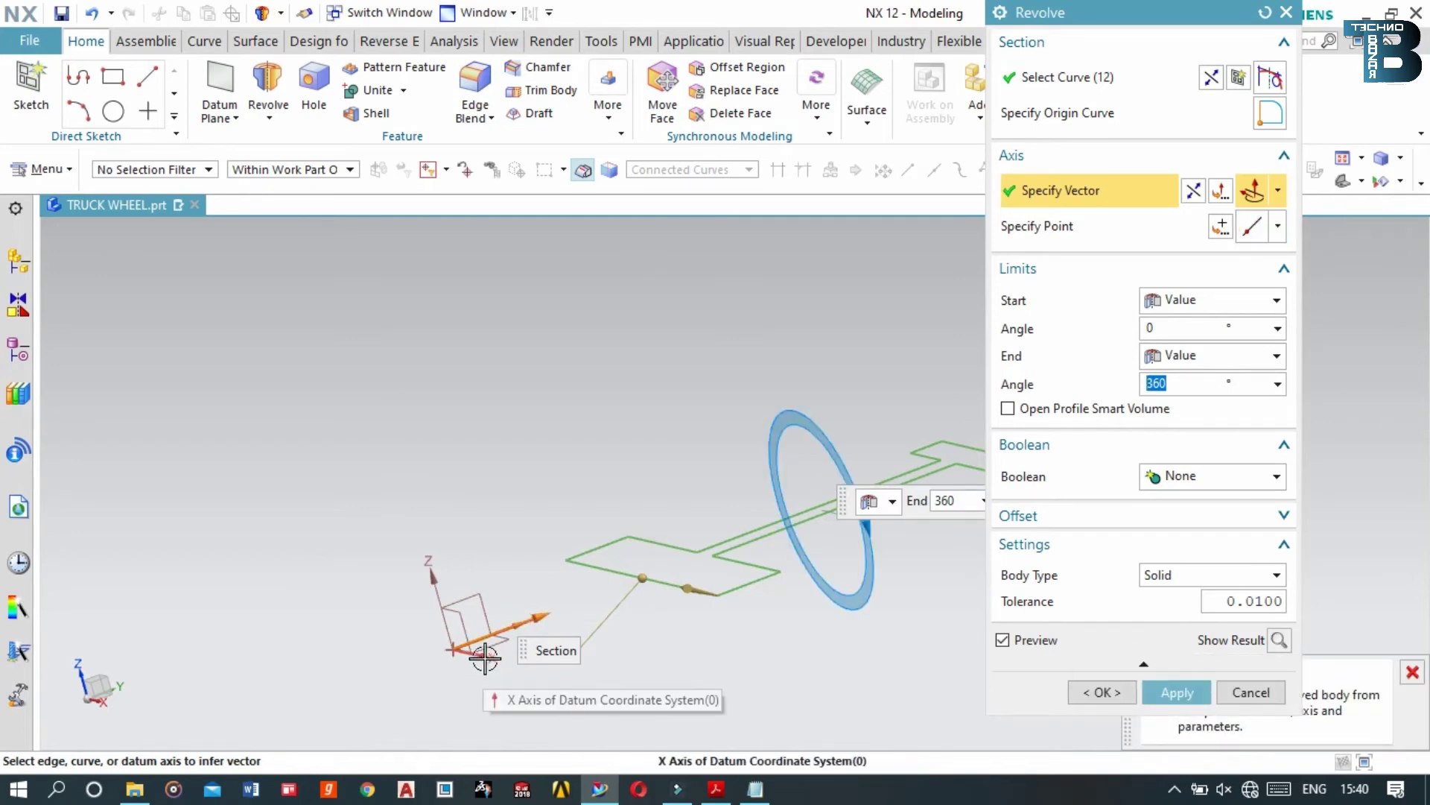
click(484, 655)
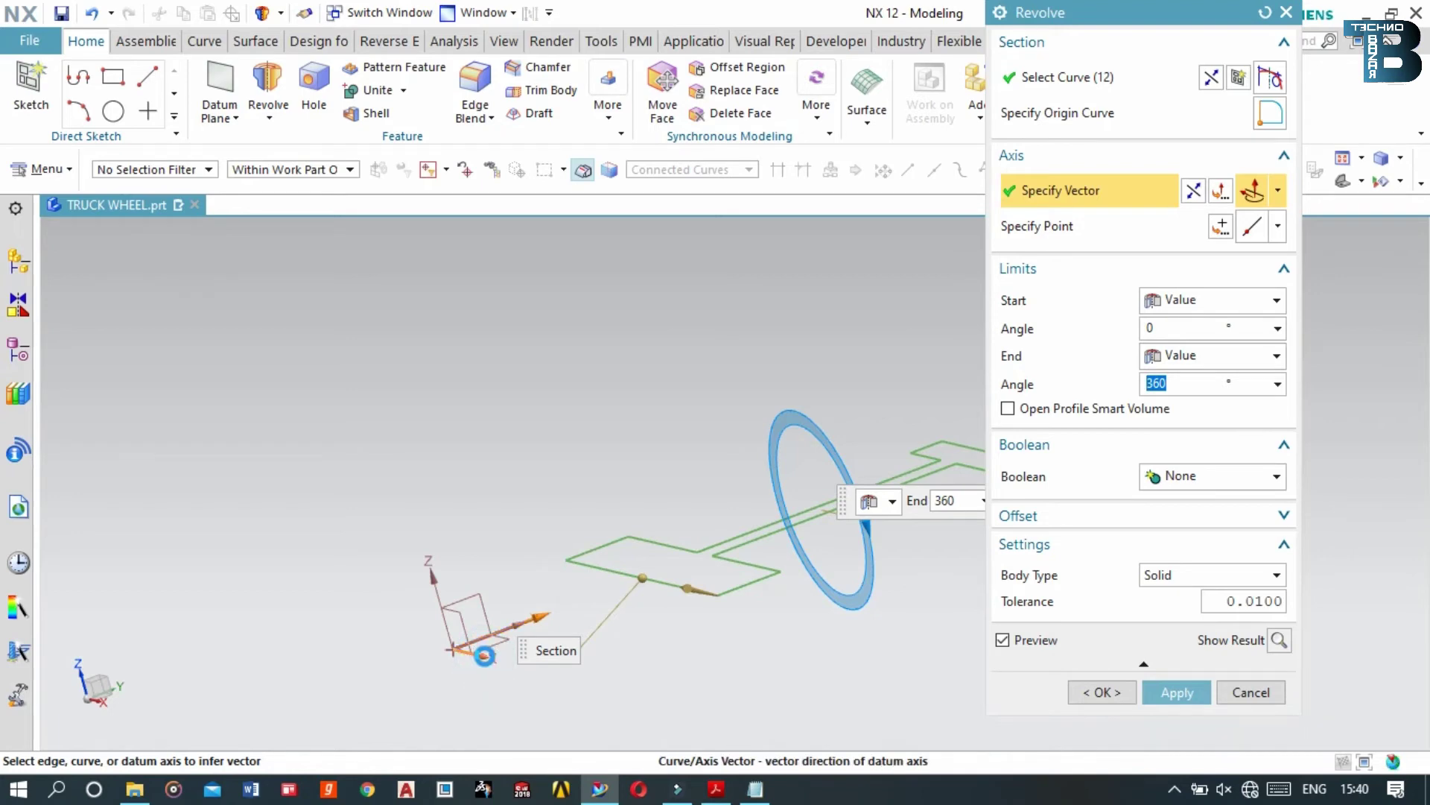
scroll(493, 622, down, 5)
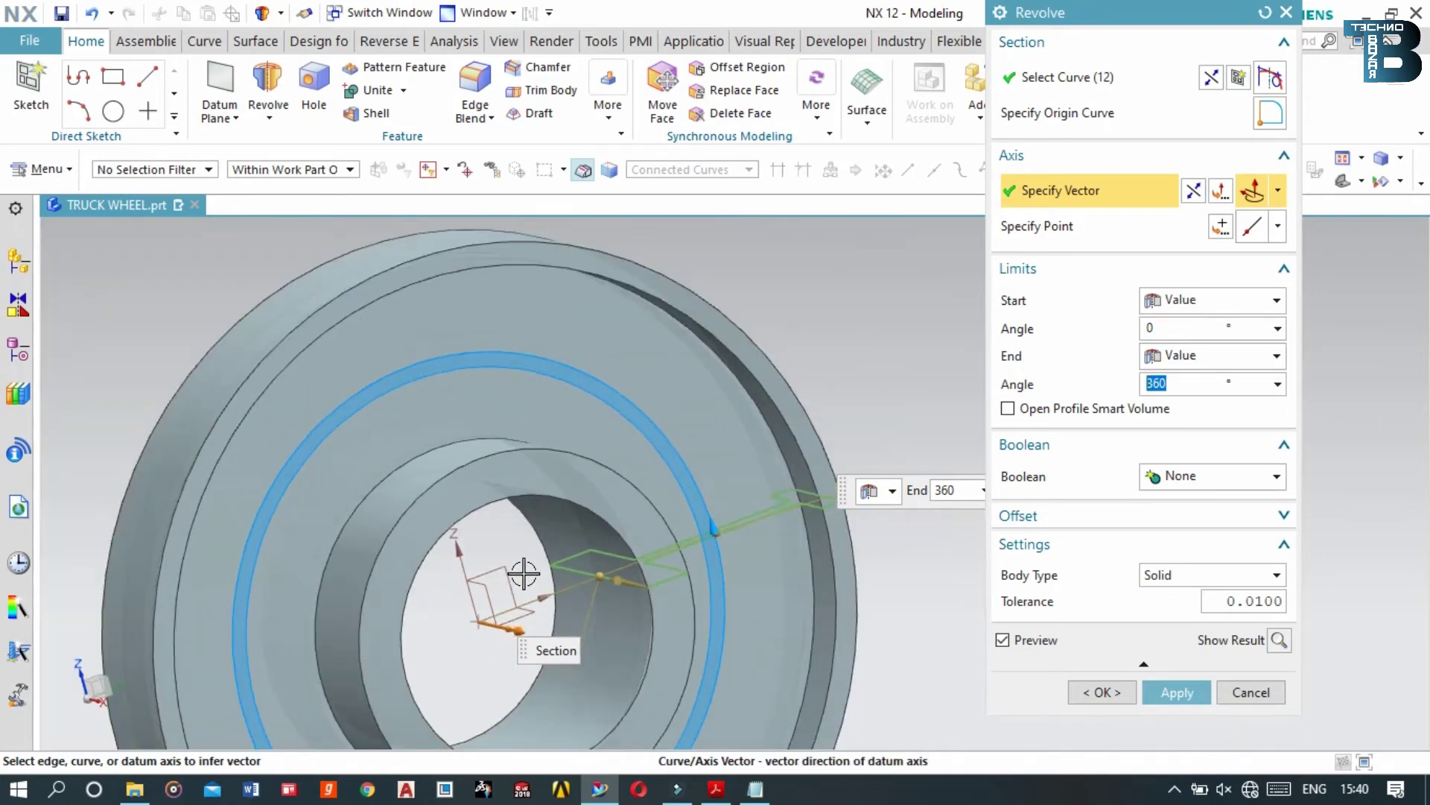
middle_drag(496, 619, 660, 515)
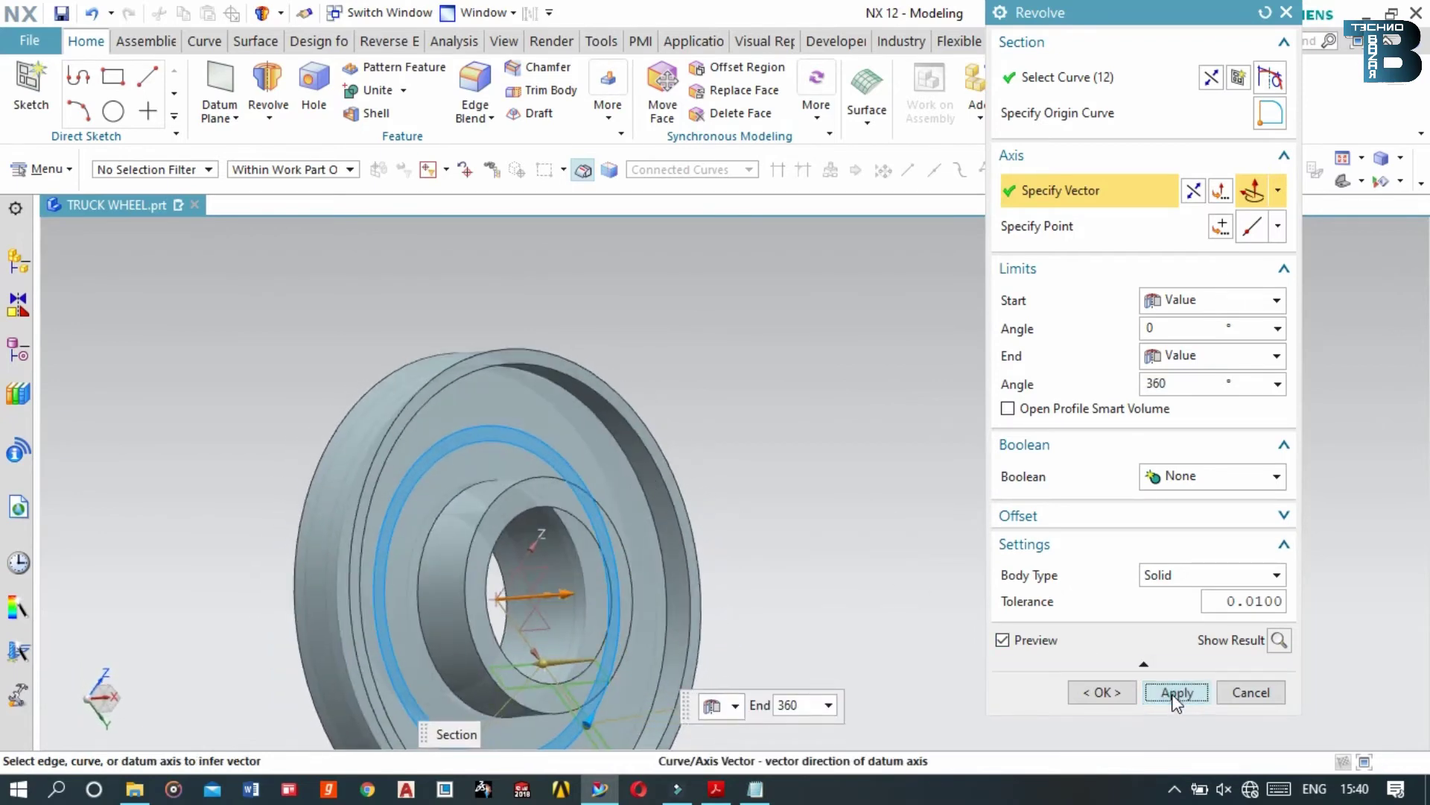
click(1176, 694)
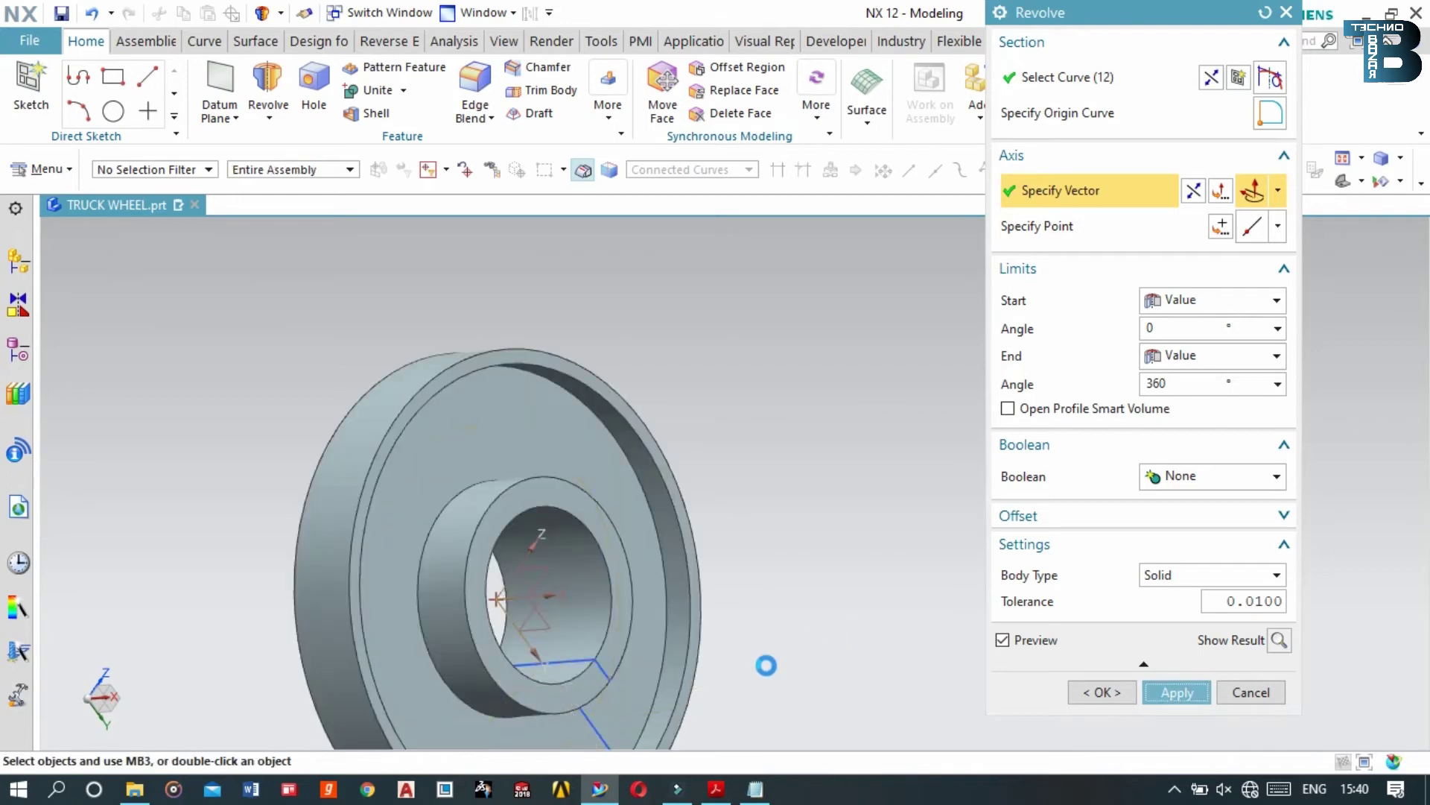
mouse_move(753, 501)
middle_down()
mouse_move(717, 489)
mouse_move(641, 514)
mouse_move(642, 491)
mouse_move(658, 507)
mouse_move(655, 489)
mouse_move(702, 482)
mouse_move(640, 479)
mouse_move(642, 511)
mouse_move(679, 501)
mouse_move(663, 492)
mouse_move(670, 517)
mouse_move(677, 479)
mouse_move(677, 503)
mouse_move(663, 493)
middle_up()
scroll(651, 455, up, 1)
scroll(651, 455, up, 1)
scroll(654, 453, down, 1)
key(Escape)
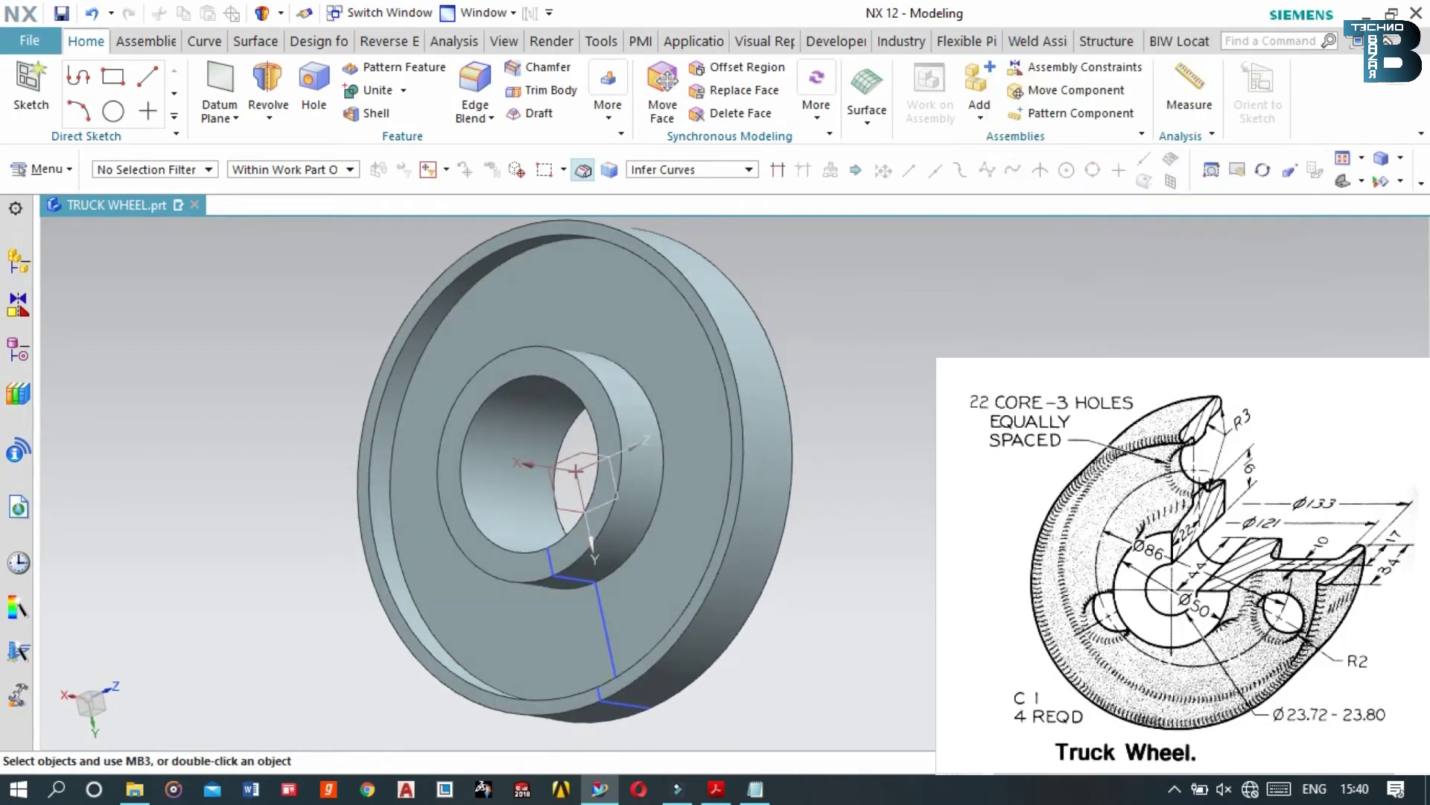
Apply a 5 mm circular Edge Blend to the edge where the hub meets the web
scroll(673, 492, up, 2)
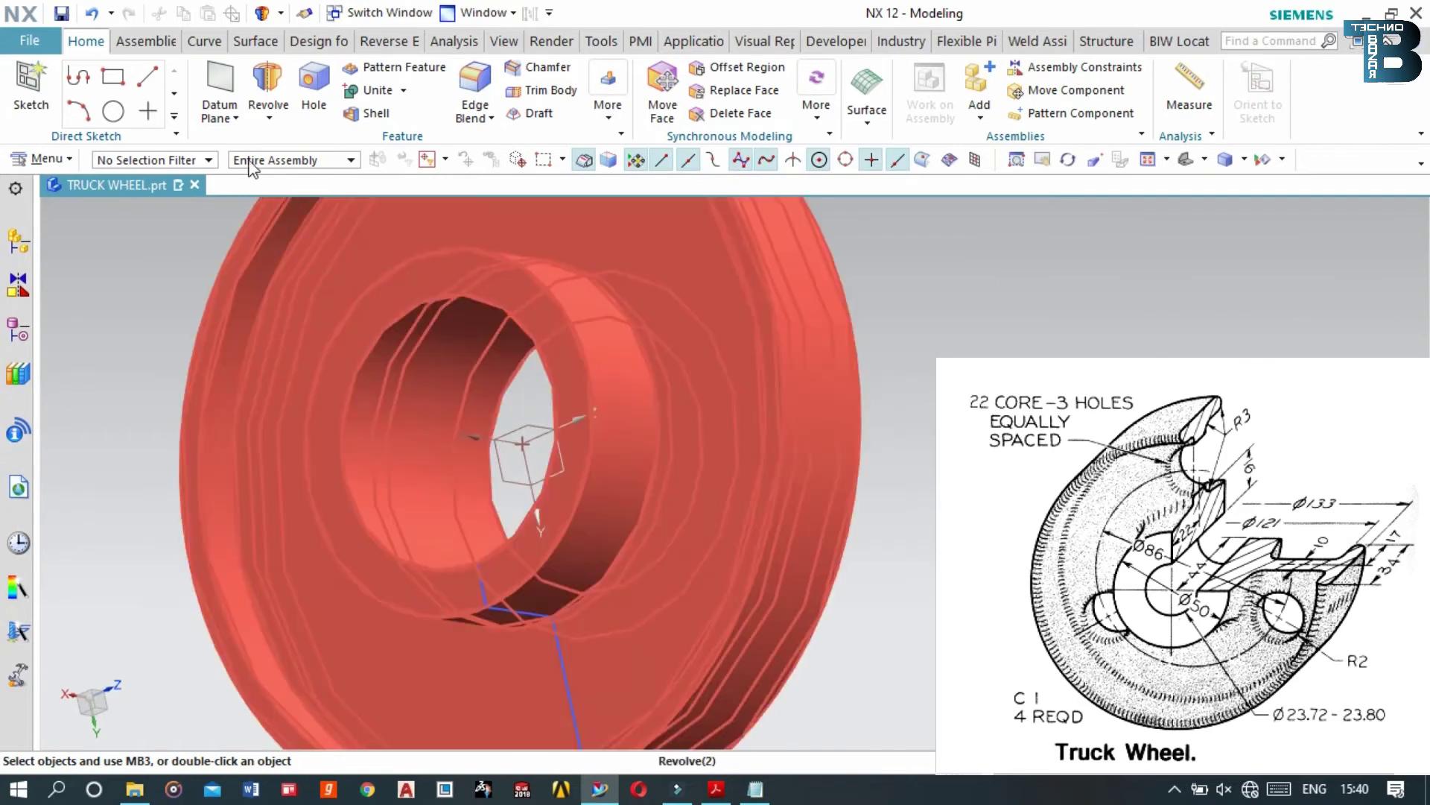
click(486, 107)
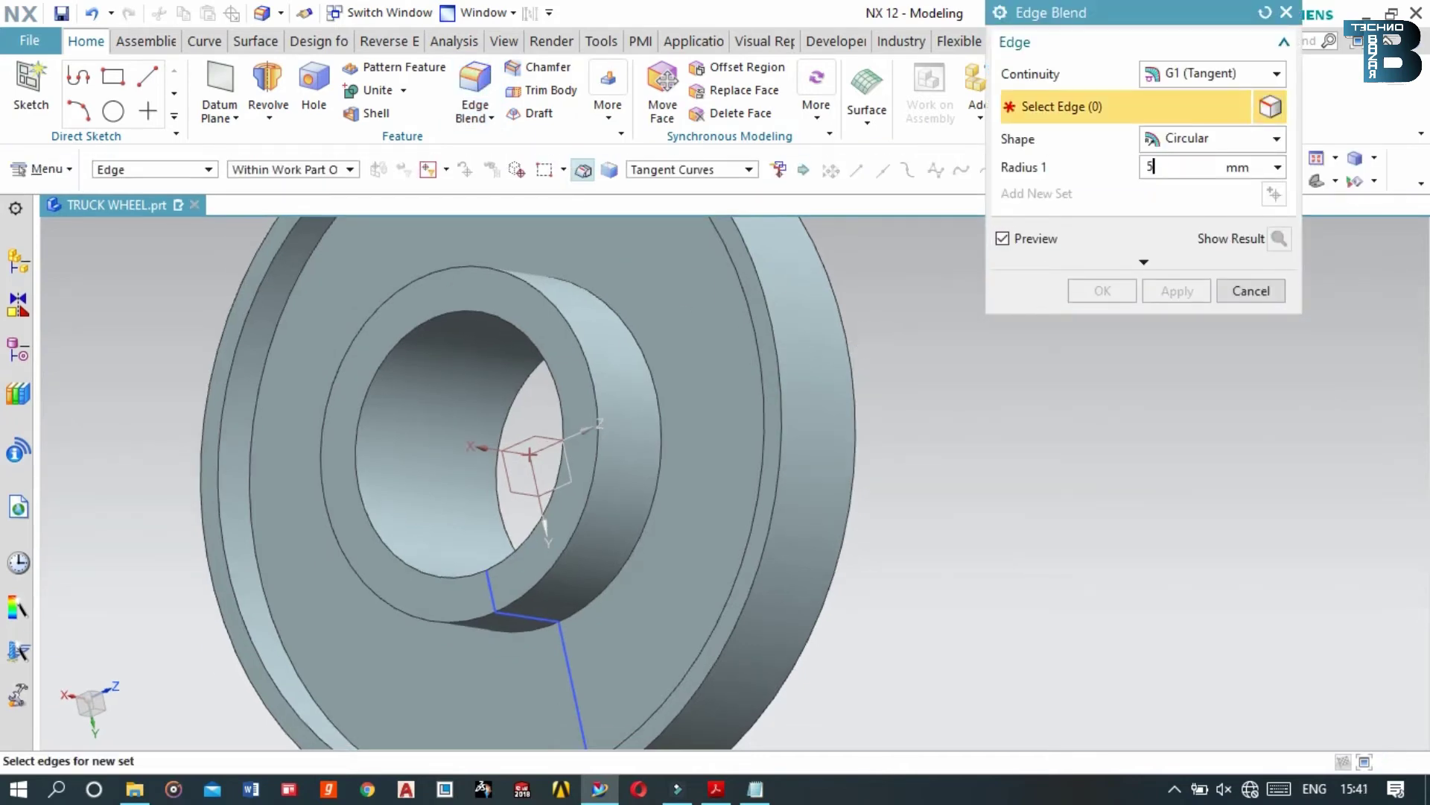
click(653, 417)
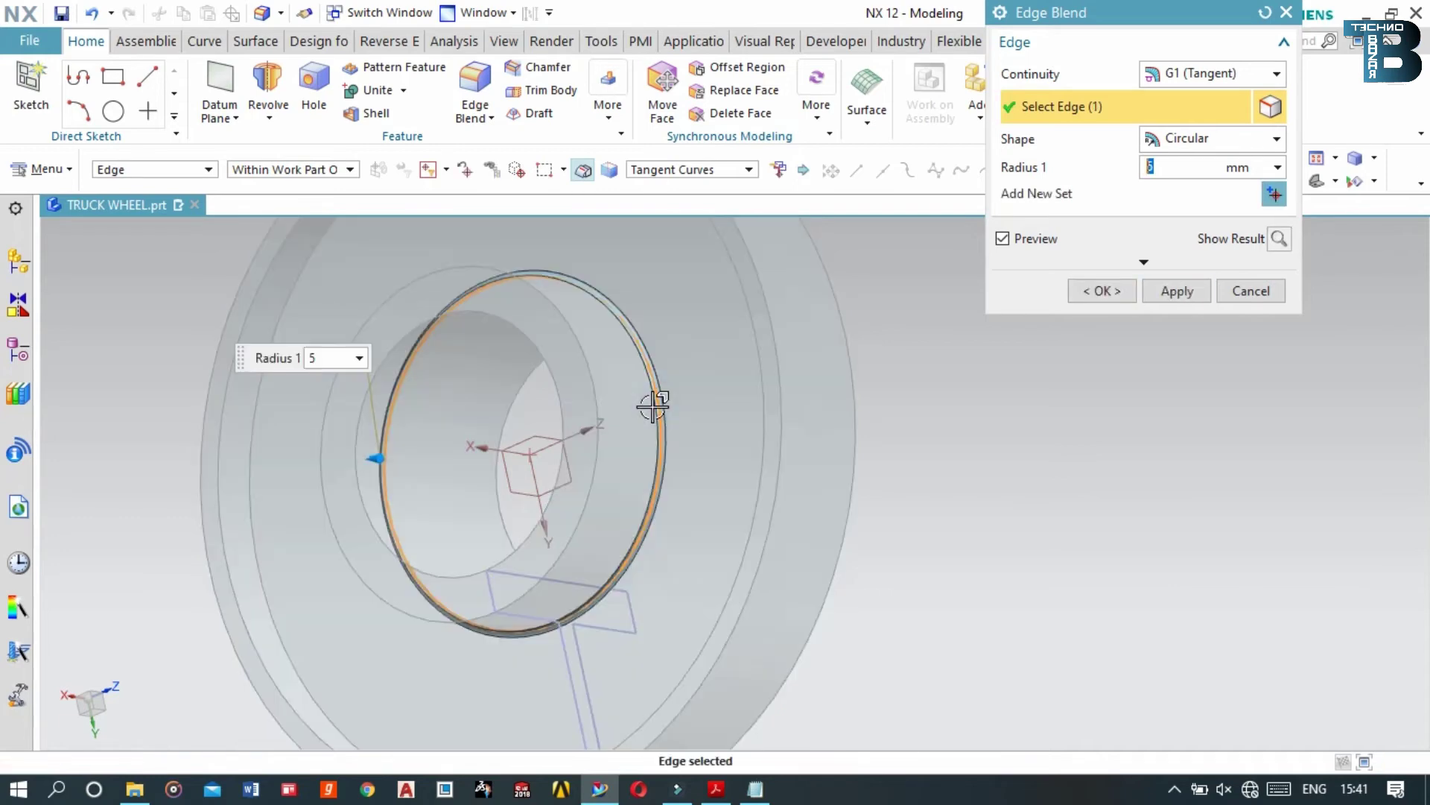
click(1159, 295)
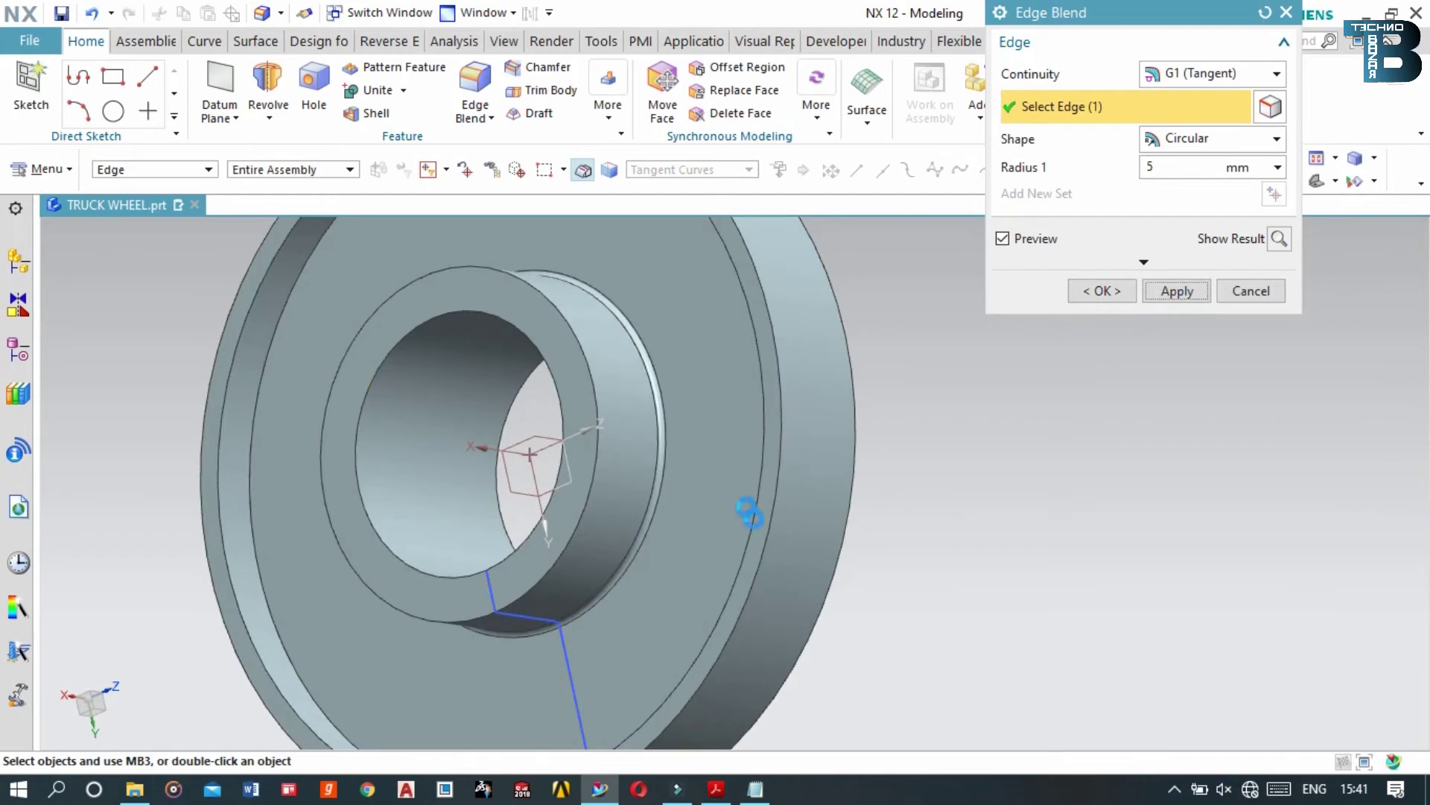
Apply a 5 mm circular Edge Blend to the rim's inner and outer edges on both sides and to the outer edges of both hub ends
click(774, 504)
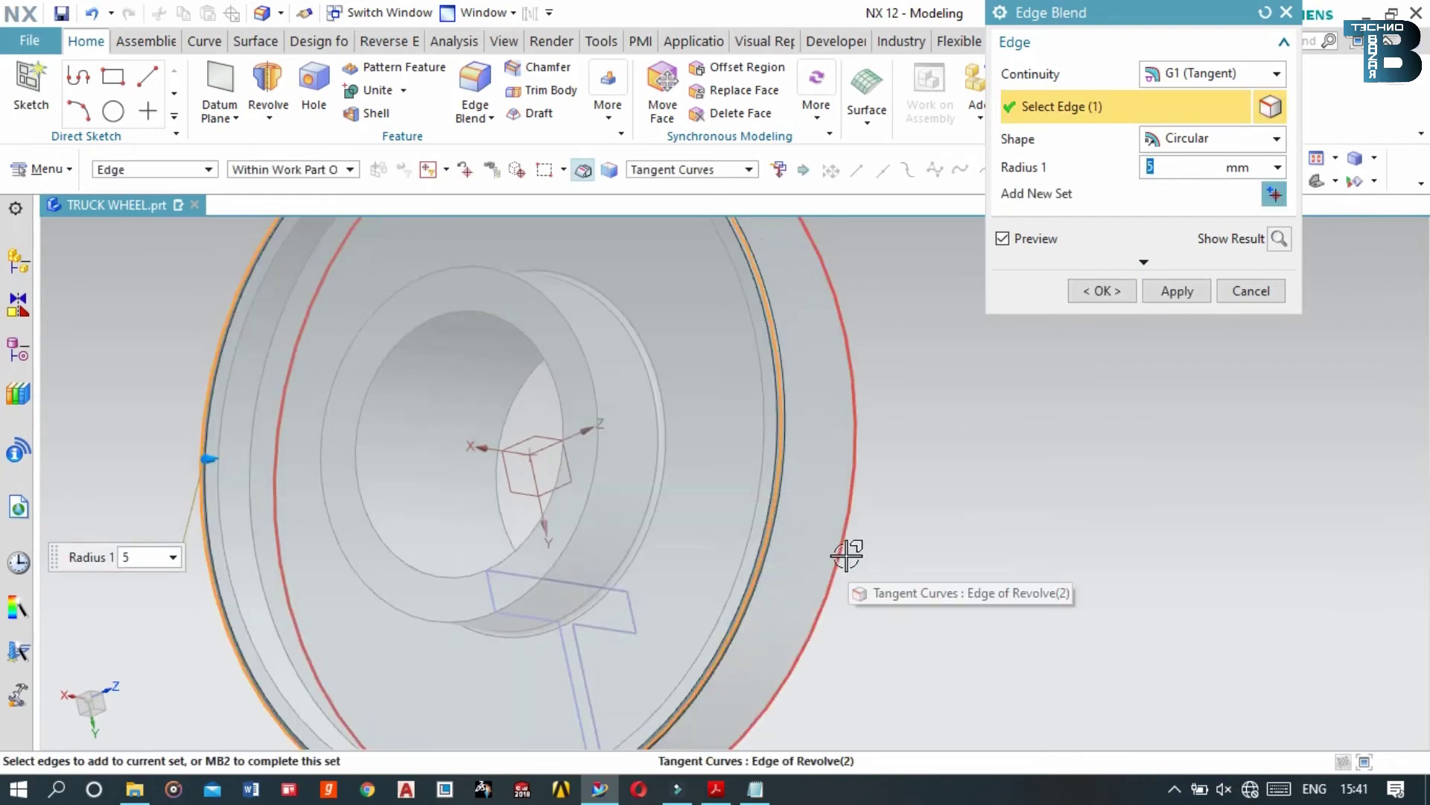
middle_drag(862, 554, 757, 593)
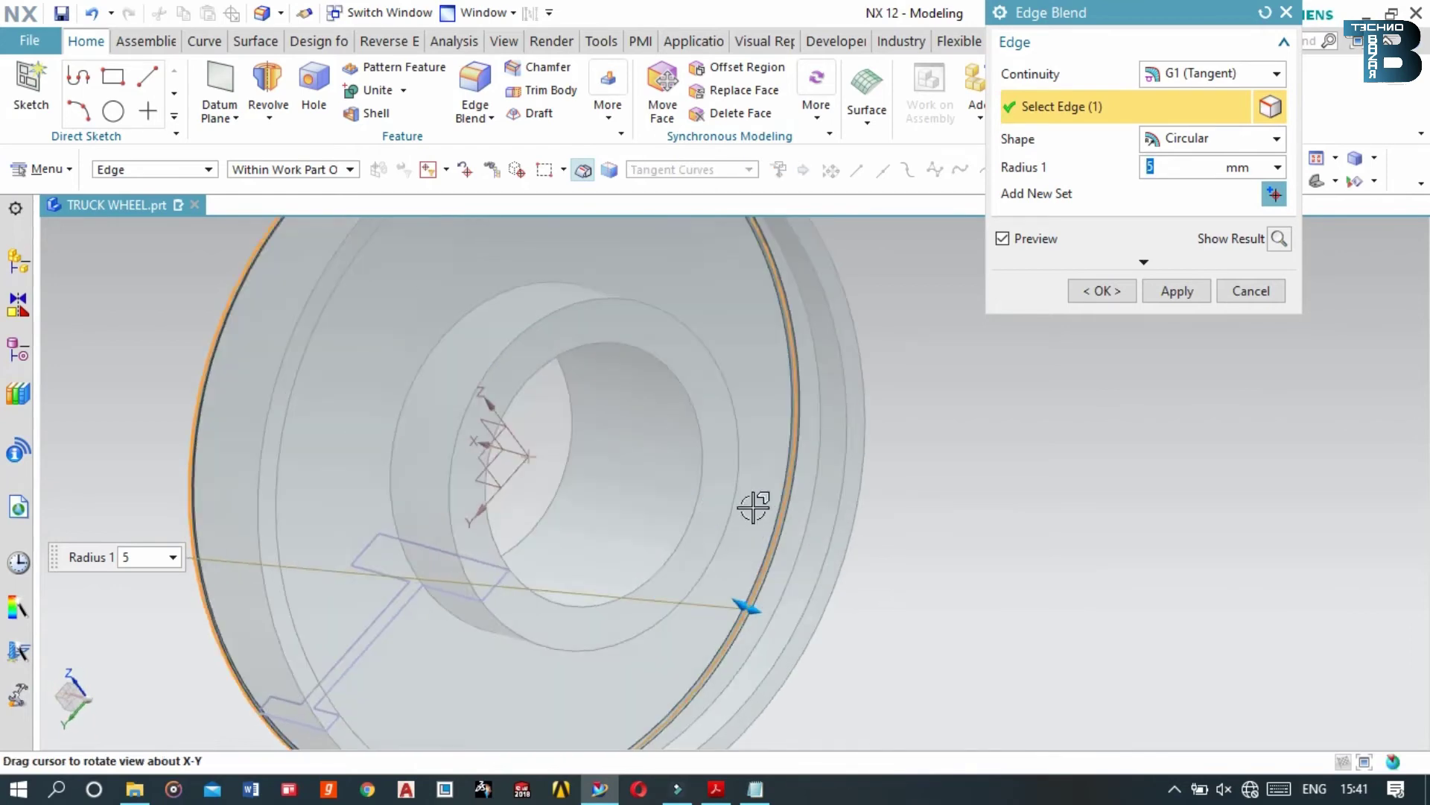
click(261, 495)
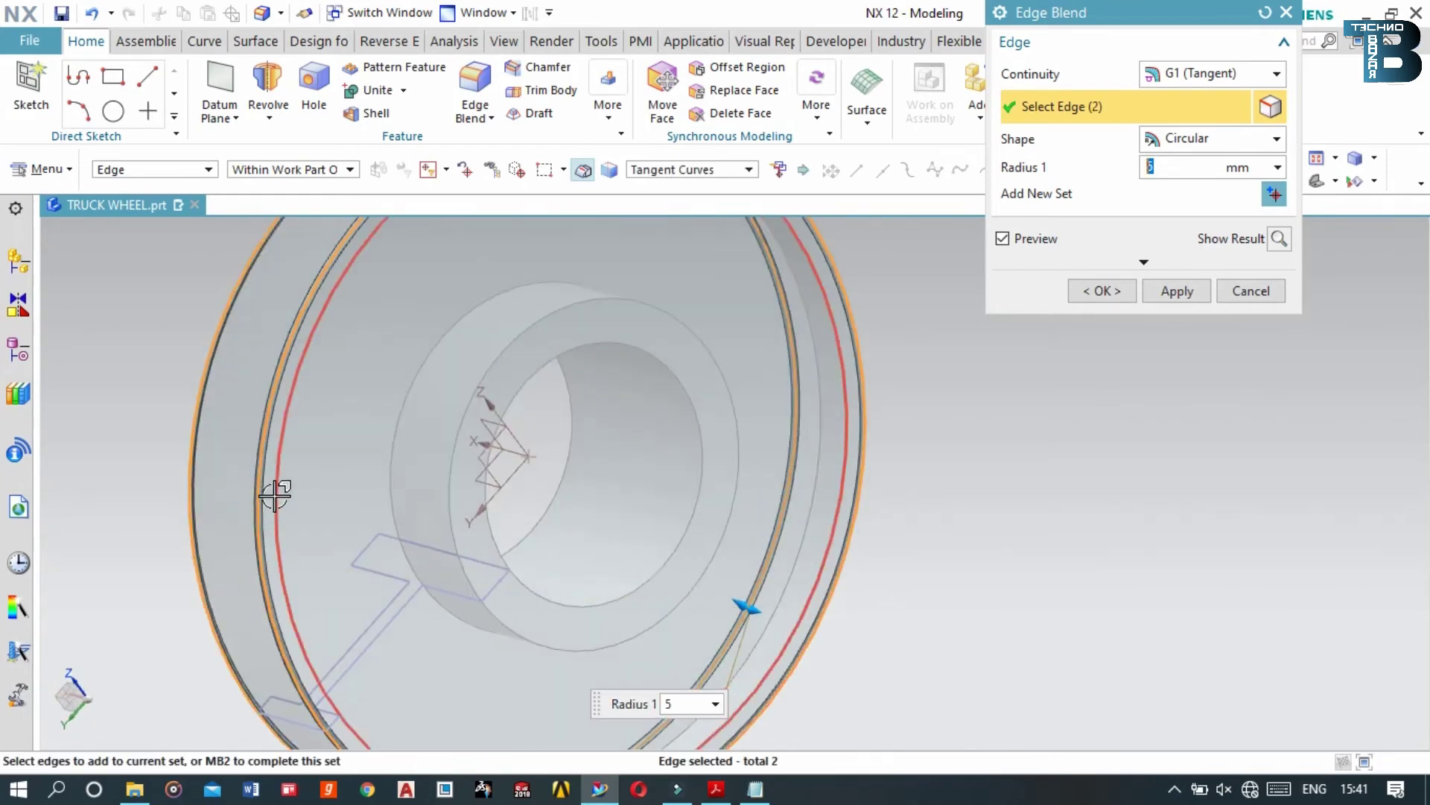
middle_drag(273, 506, 326, 546)
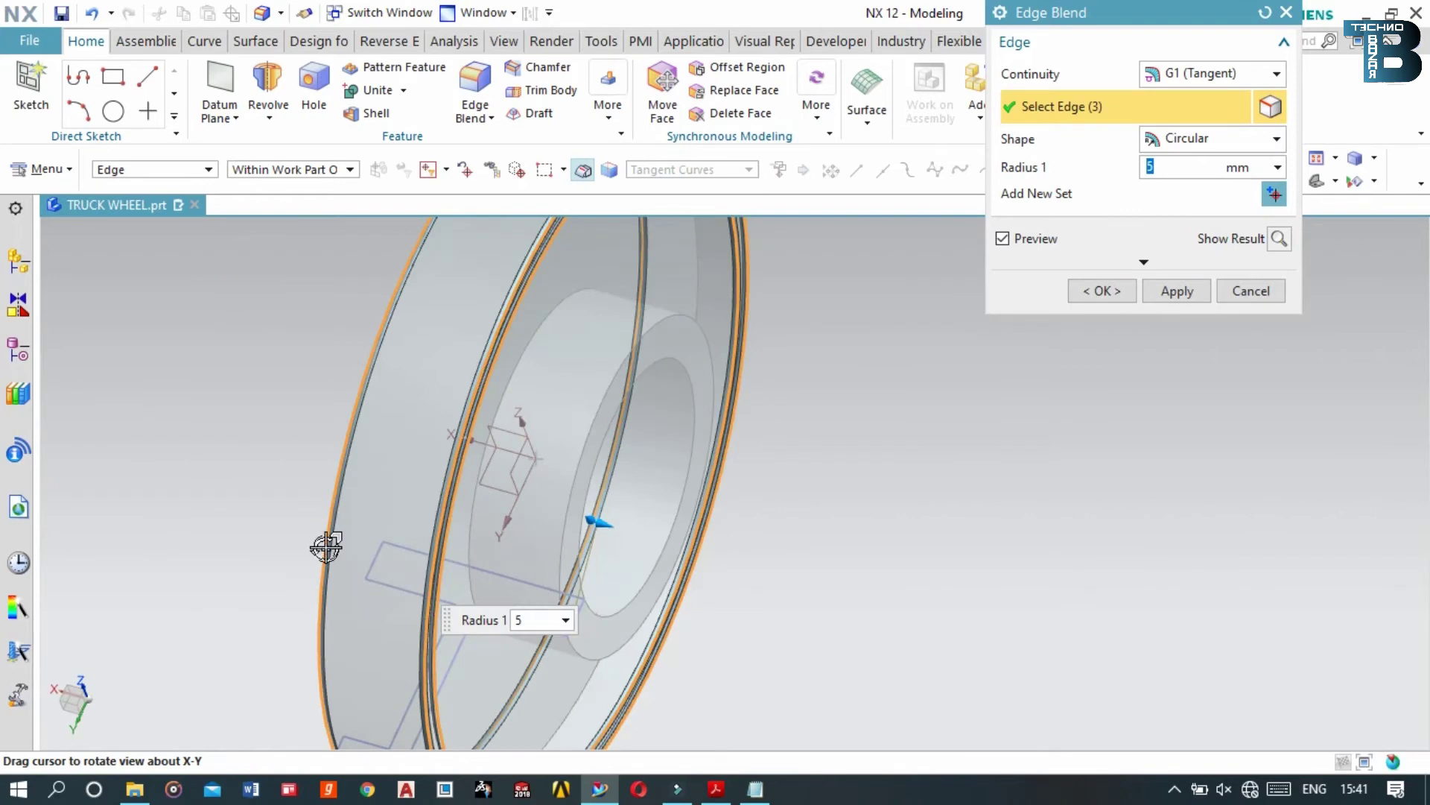
click(567, 484)
middle_drag(358, 562, 463, 574)
click(610, 520)
click(783, 582)
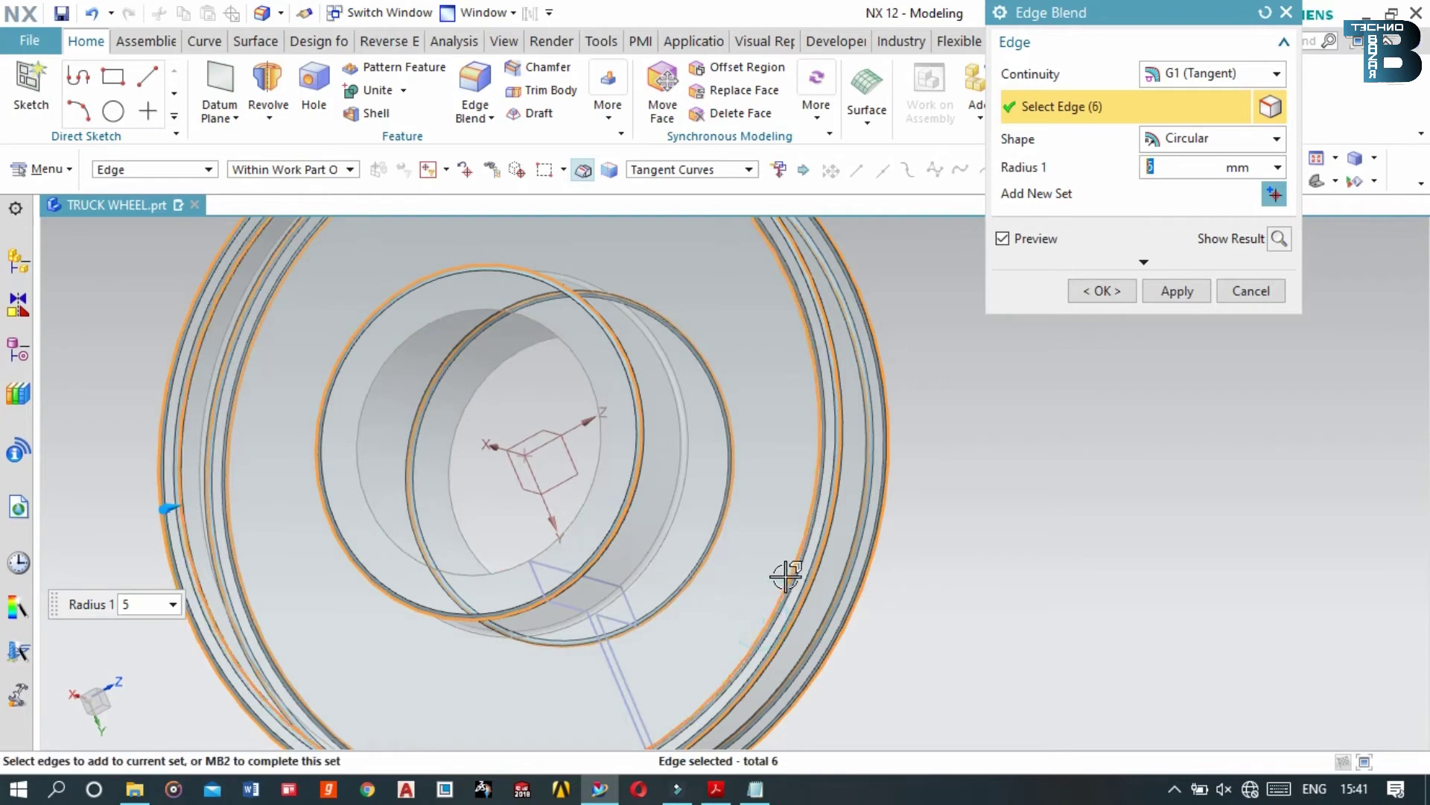
click(1177, 292)
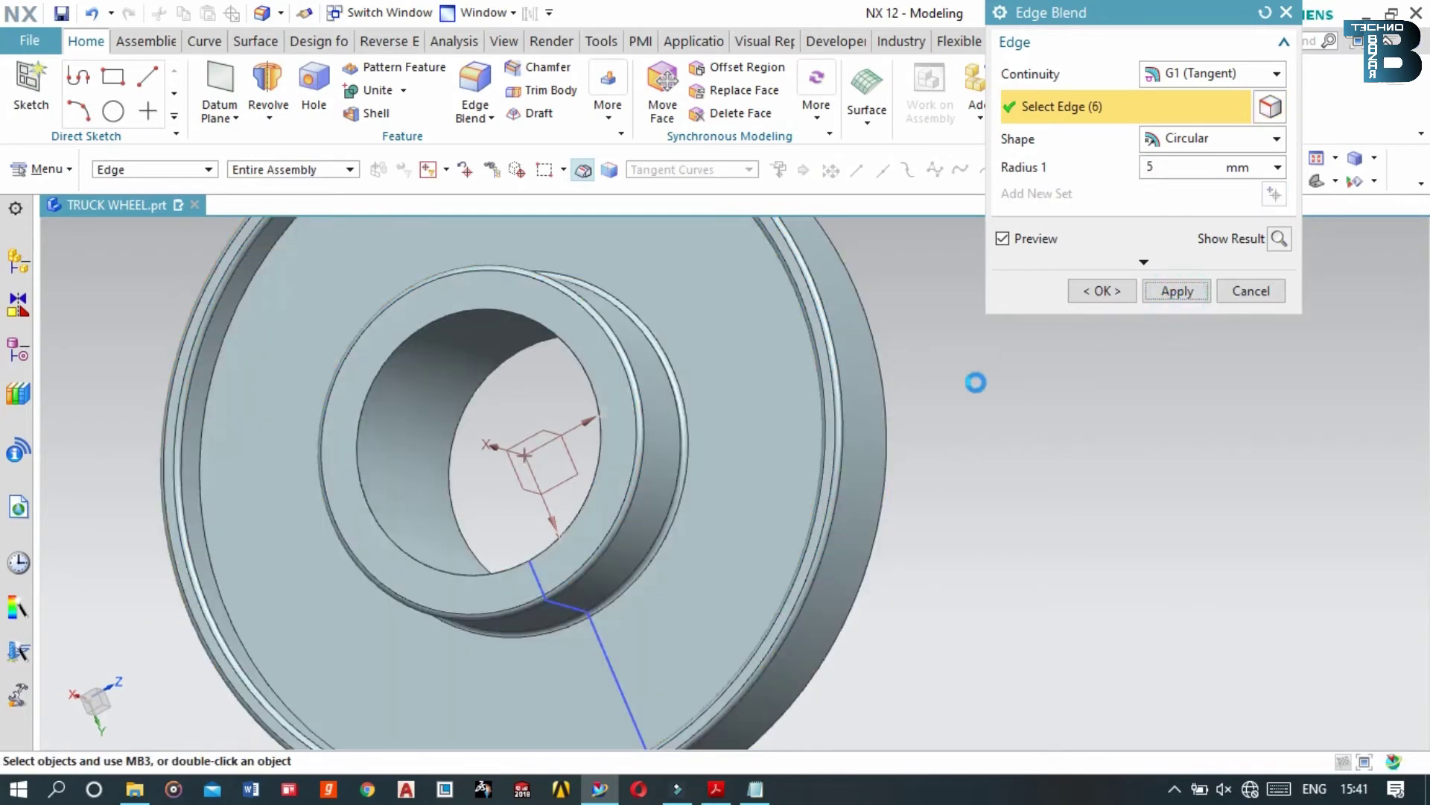
Apply an 8 mm circular Edge Blend to the edges where the web meets the rim on both sides of the wheel
middle_drag(815, 527, 882, 440)
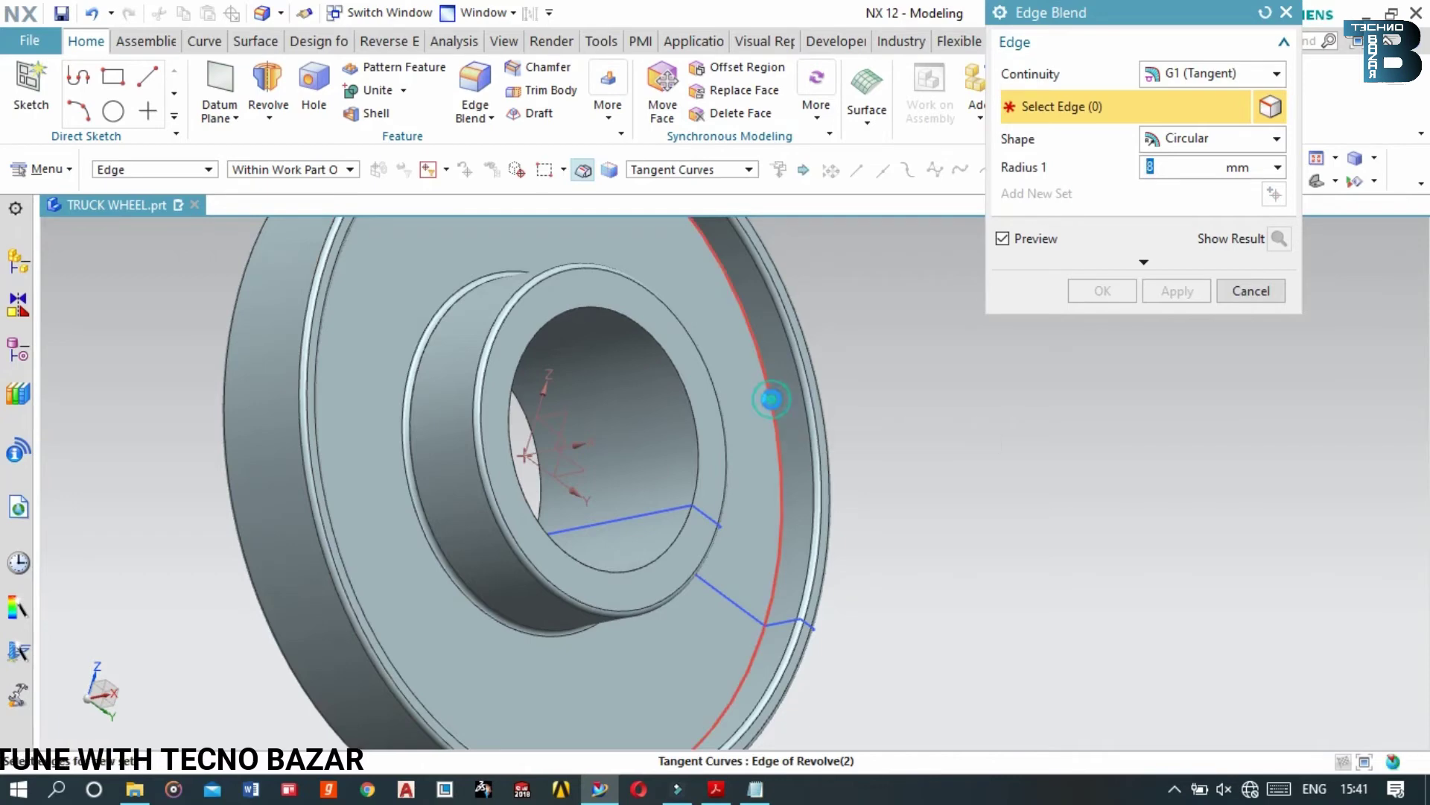
click(770, 396)
middle_drag(717, 584, 798, 562)
click(823, 519)
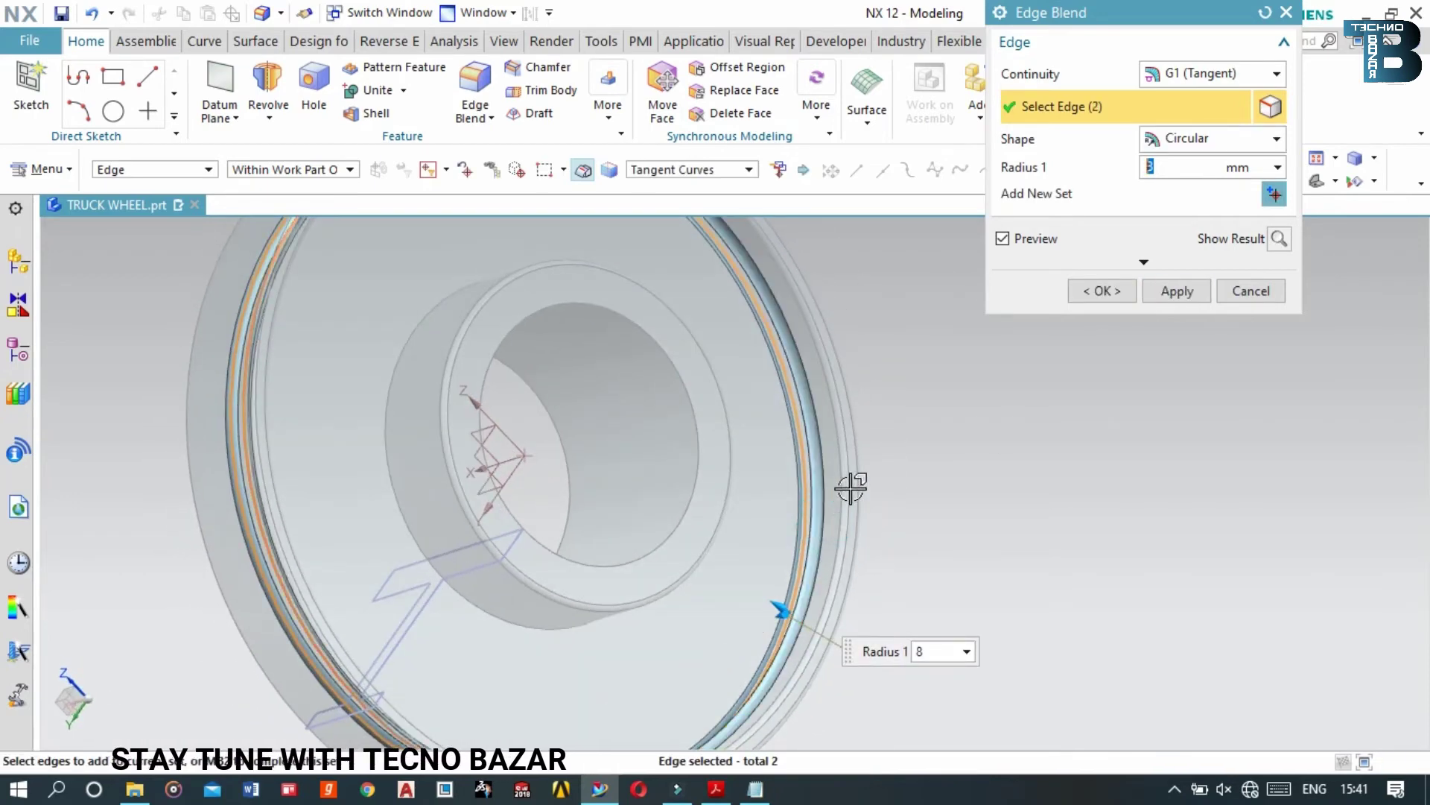
click(1175, 291)
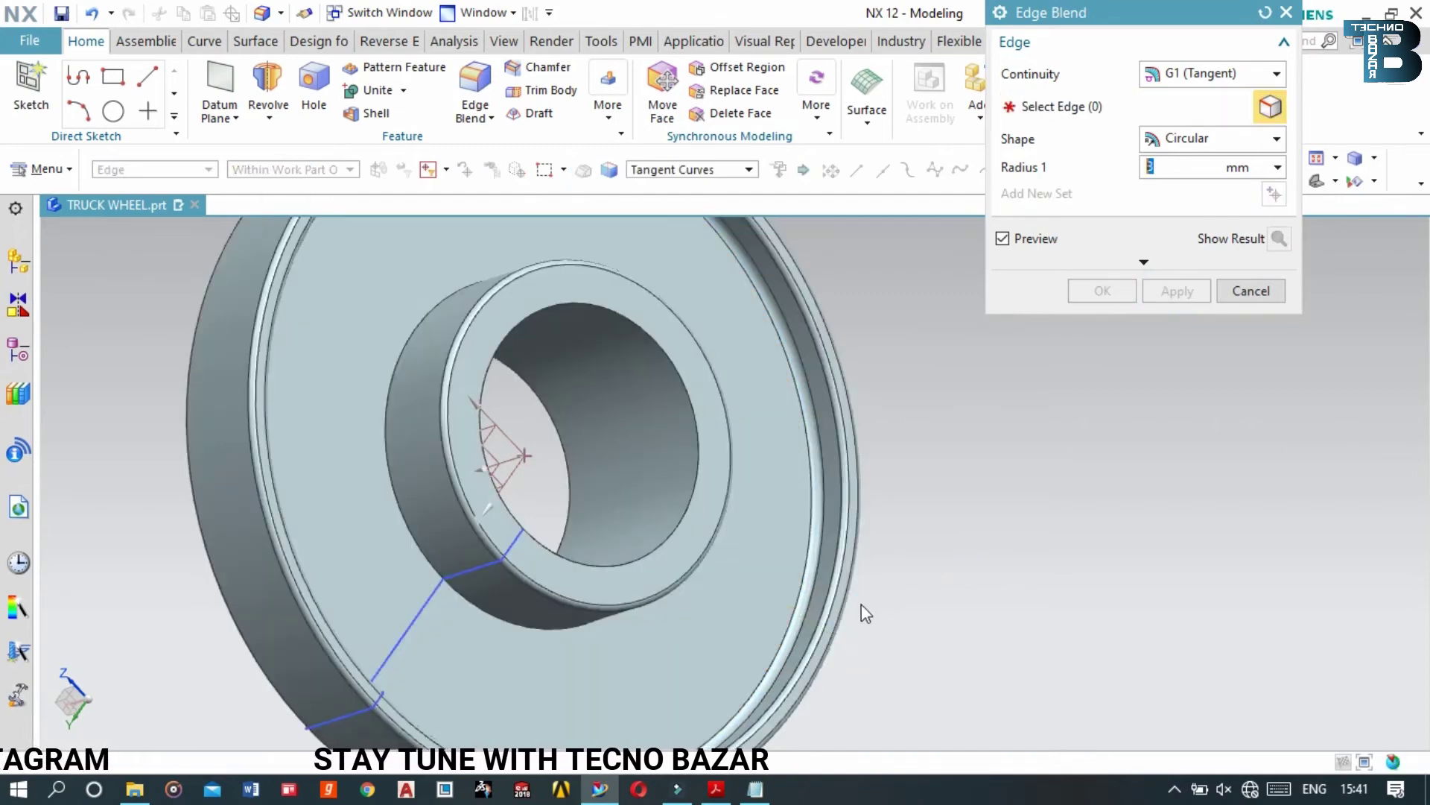
middle_drag(897, 454, 855, 508)
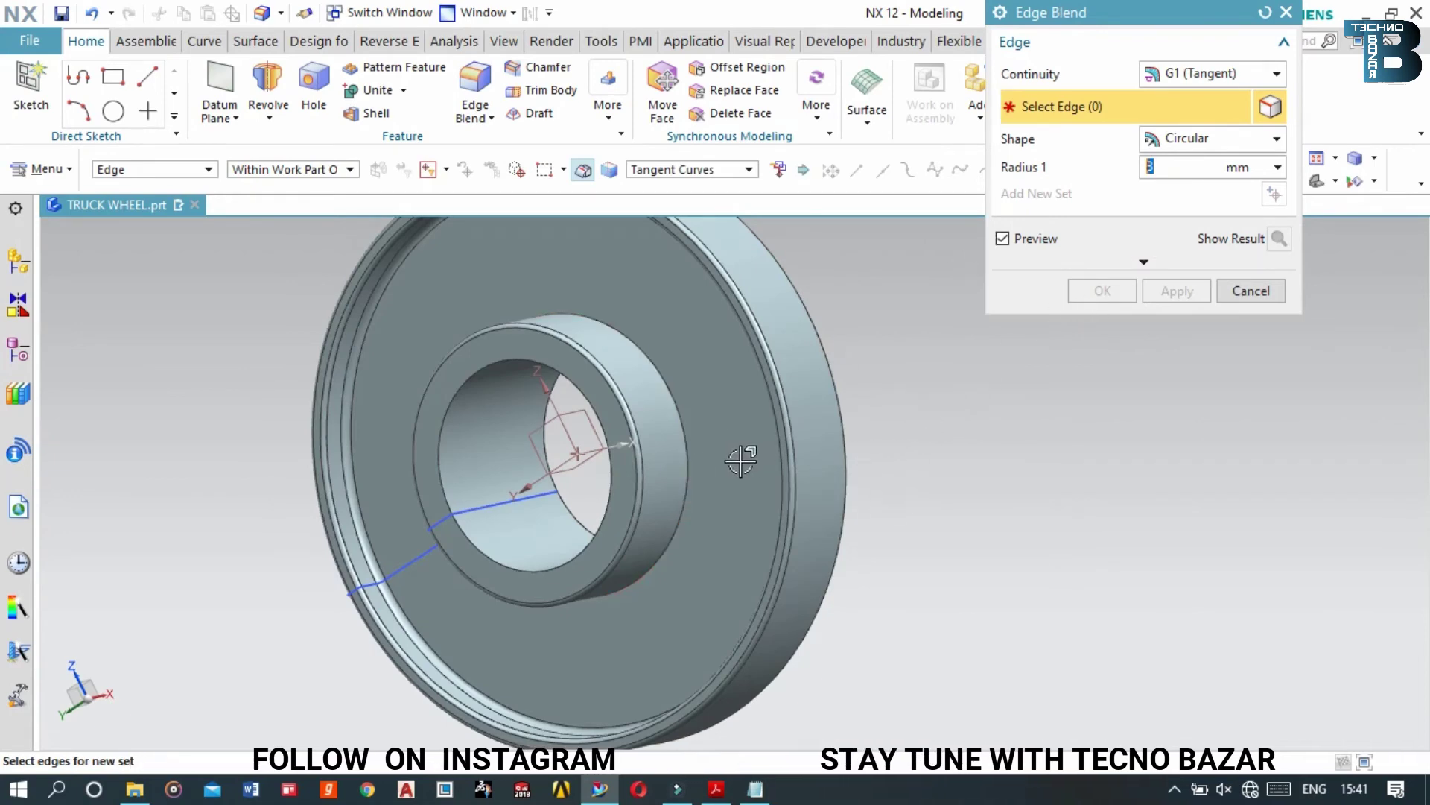
middle_drag(792, 458, 818, 435)
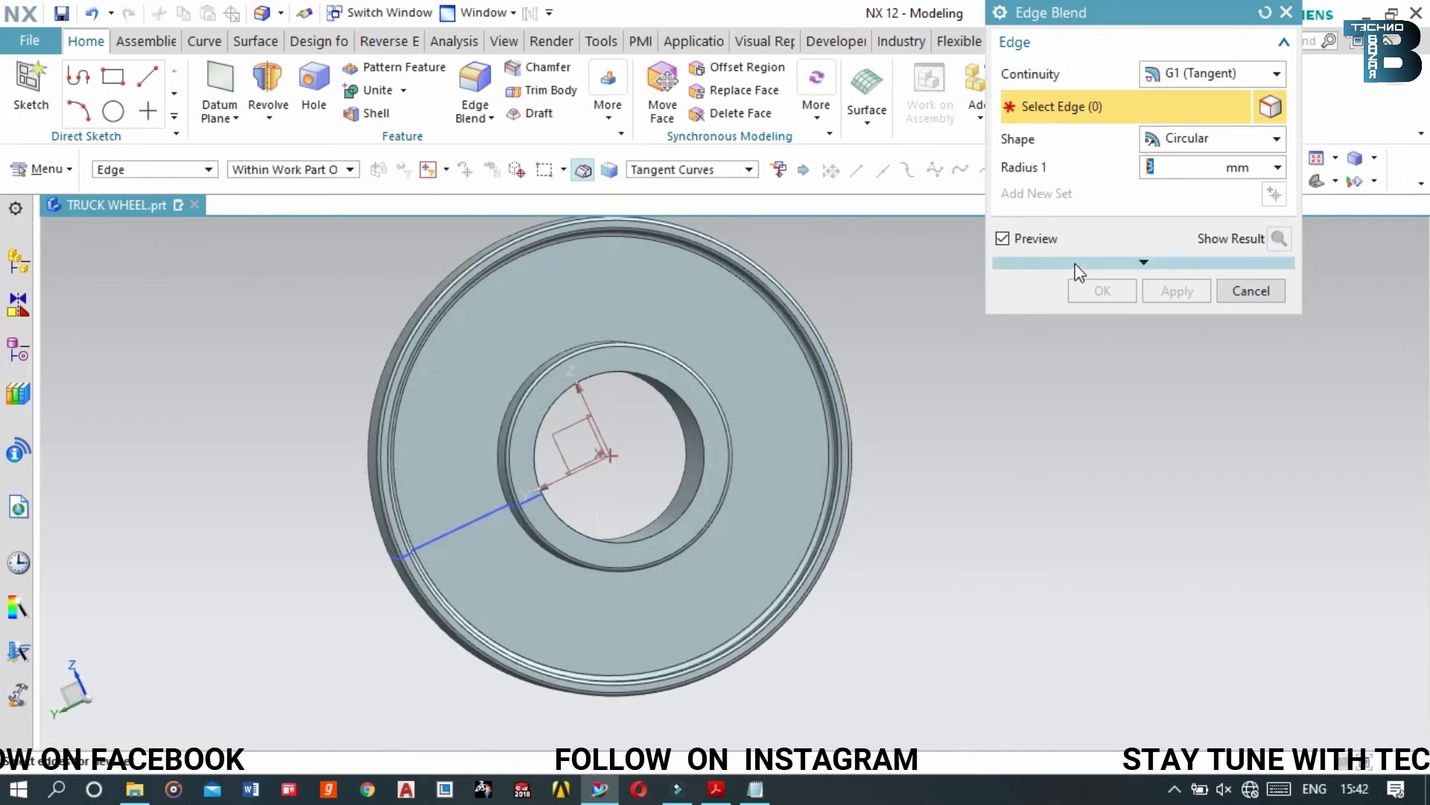
click(1225, 291)
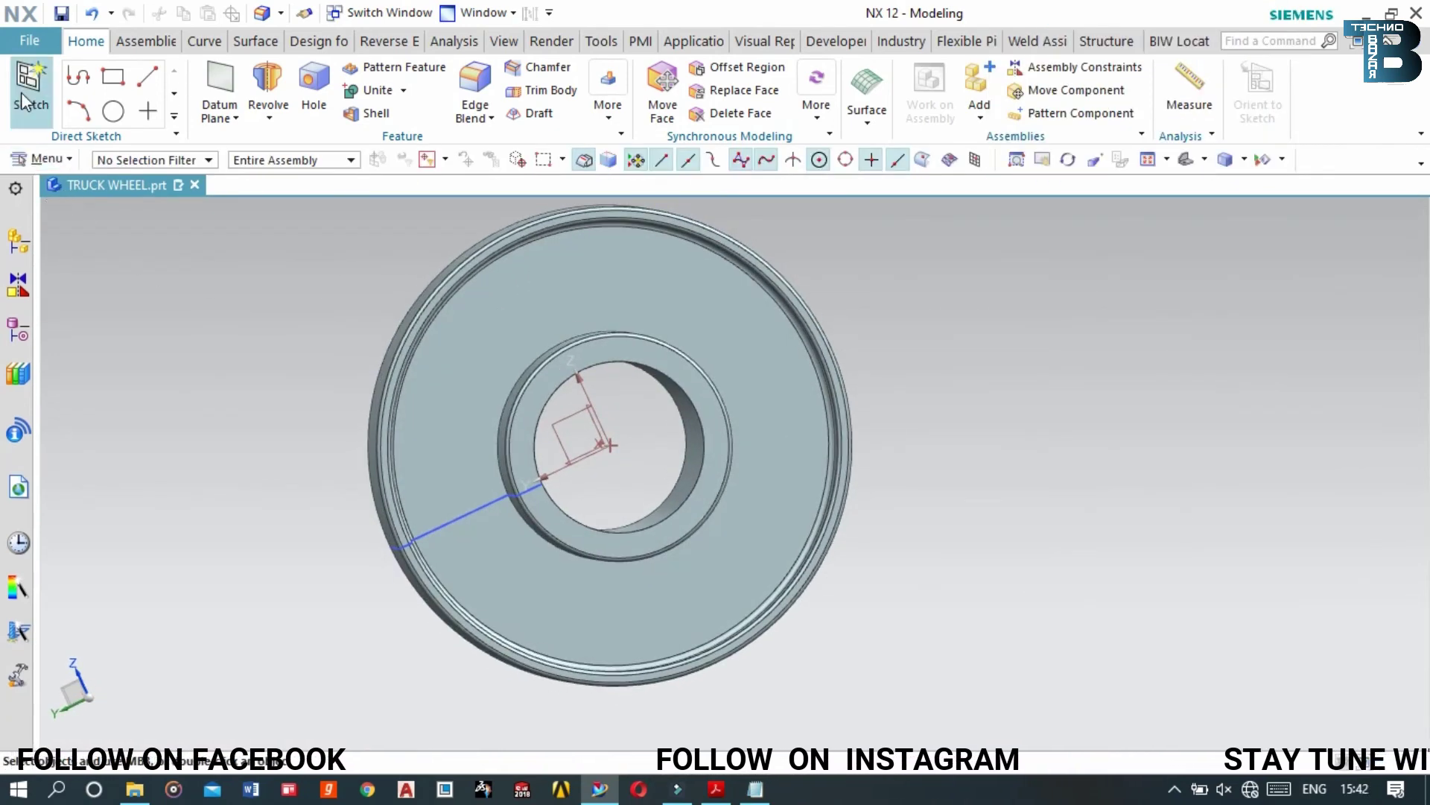
Create a sketch on the web face and draw a circle about 57 mm in diameter, centred on the wheel profile's line
click(31, 83)
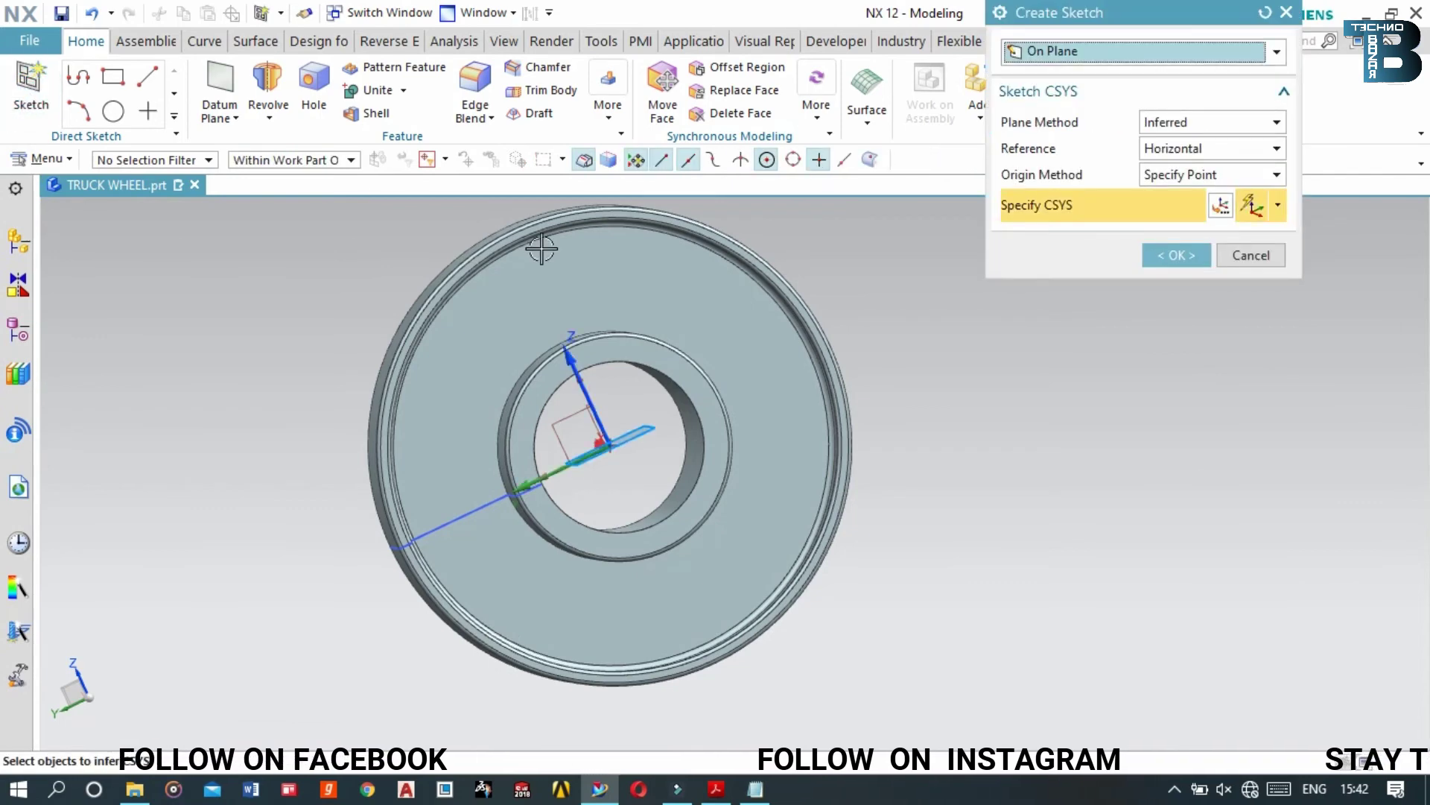
click(635, 299)
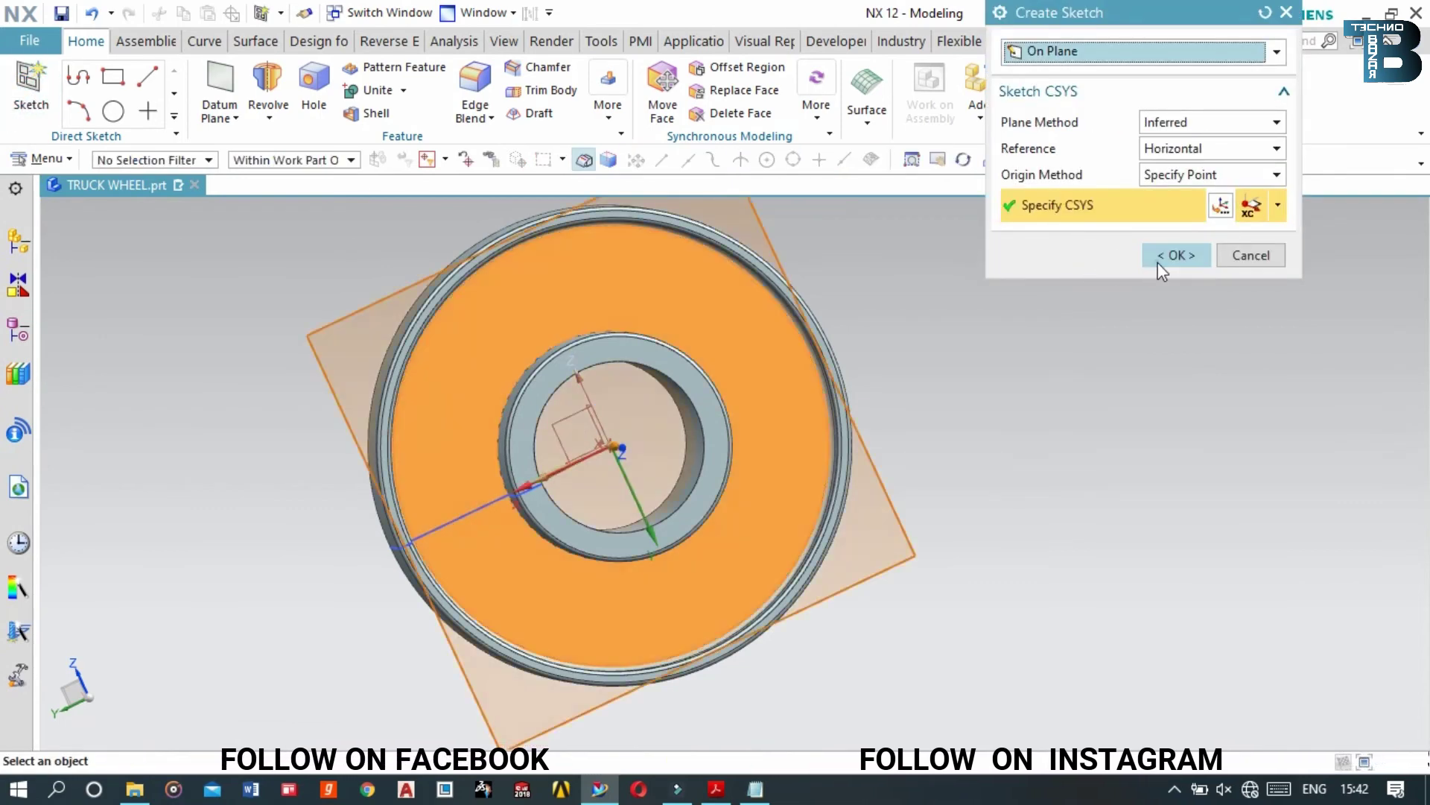
click(1170, 257)
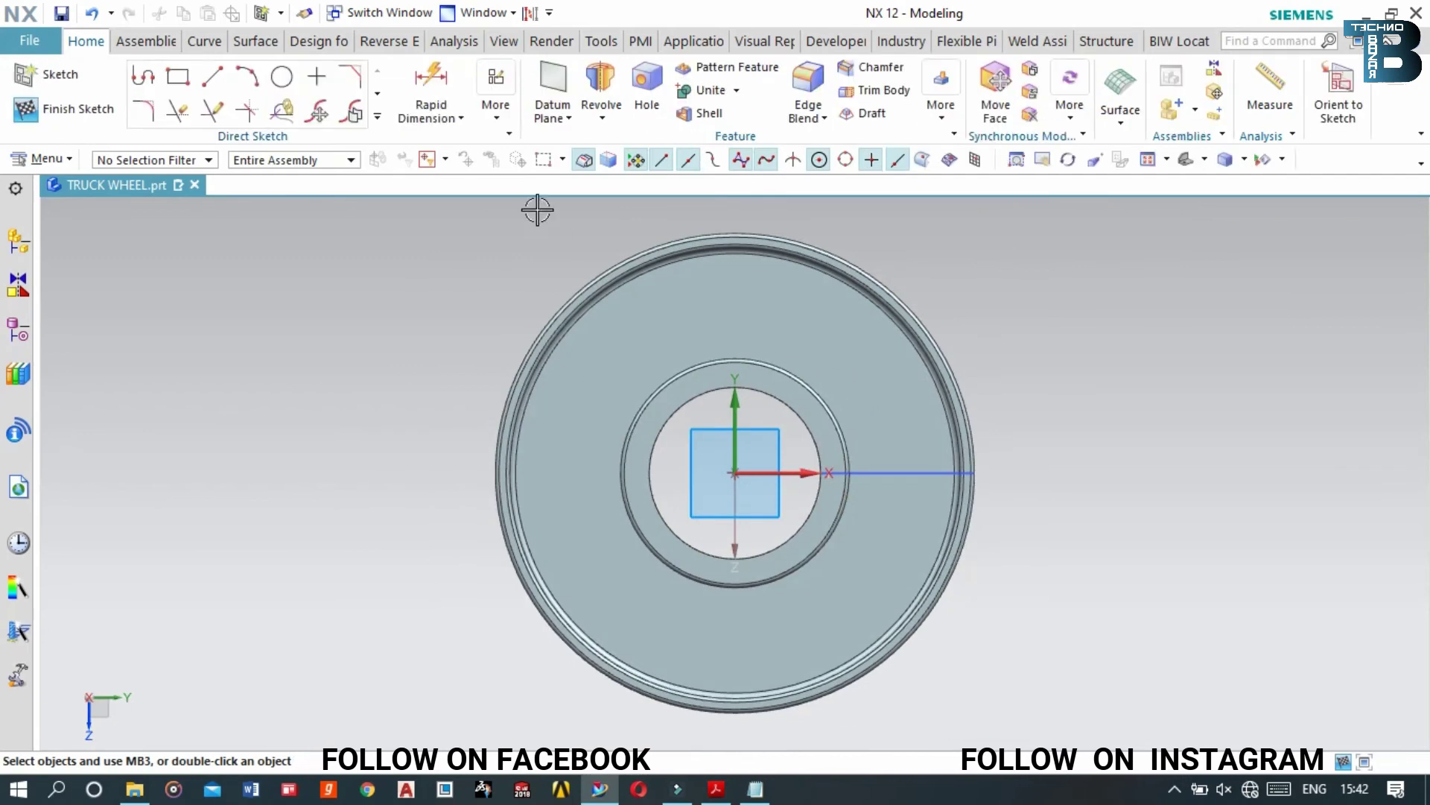
click(280, 78)
scroll(893, 472, down, 2)
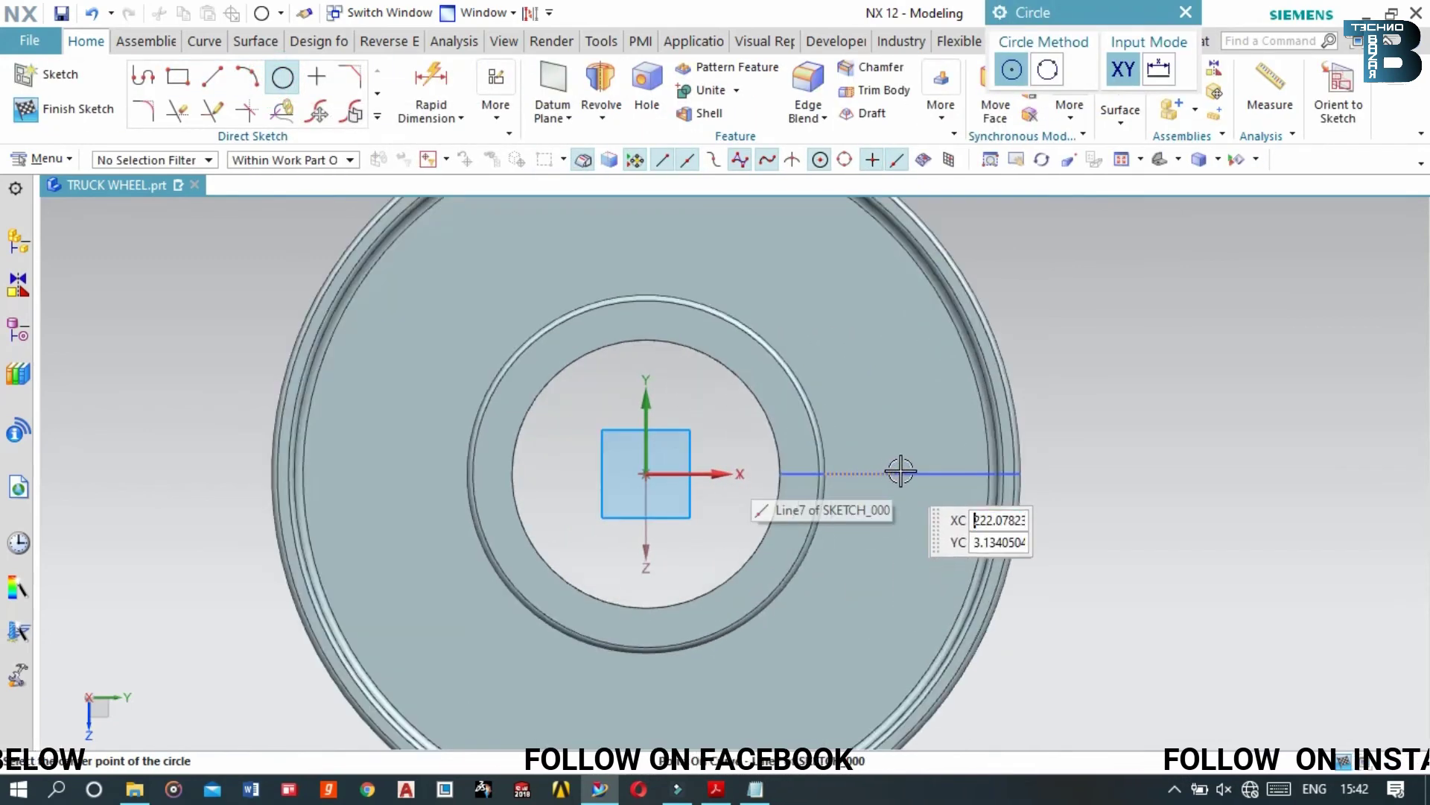
click(915, 458)
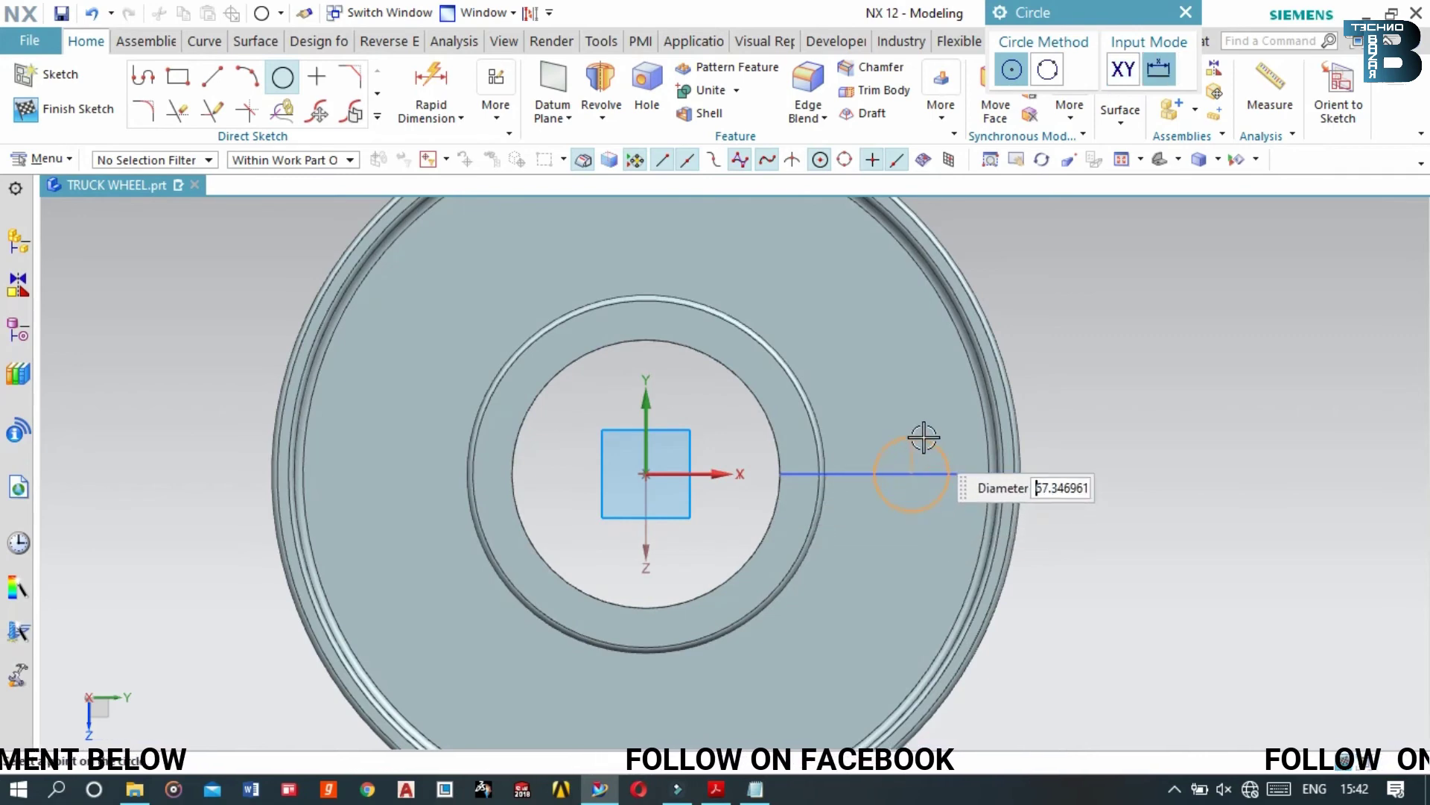
click(915, 436)
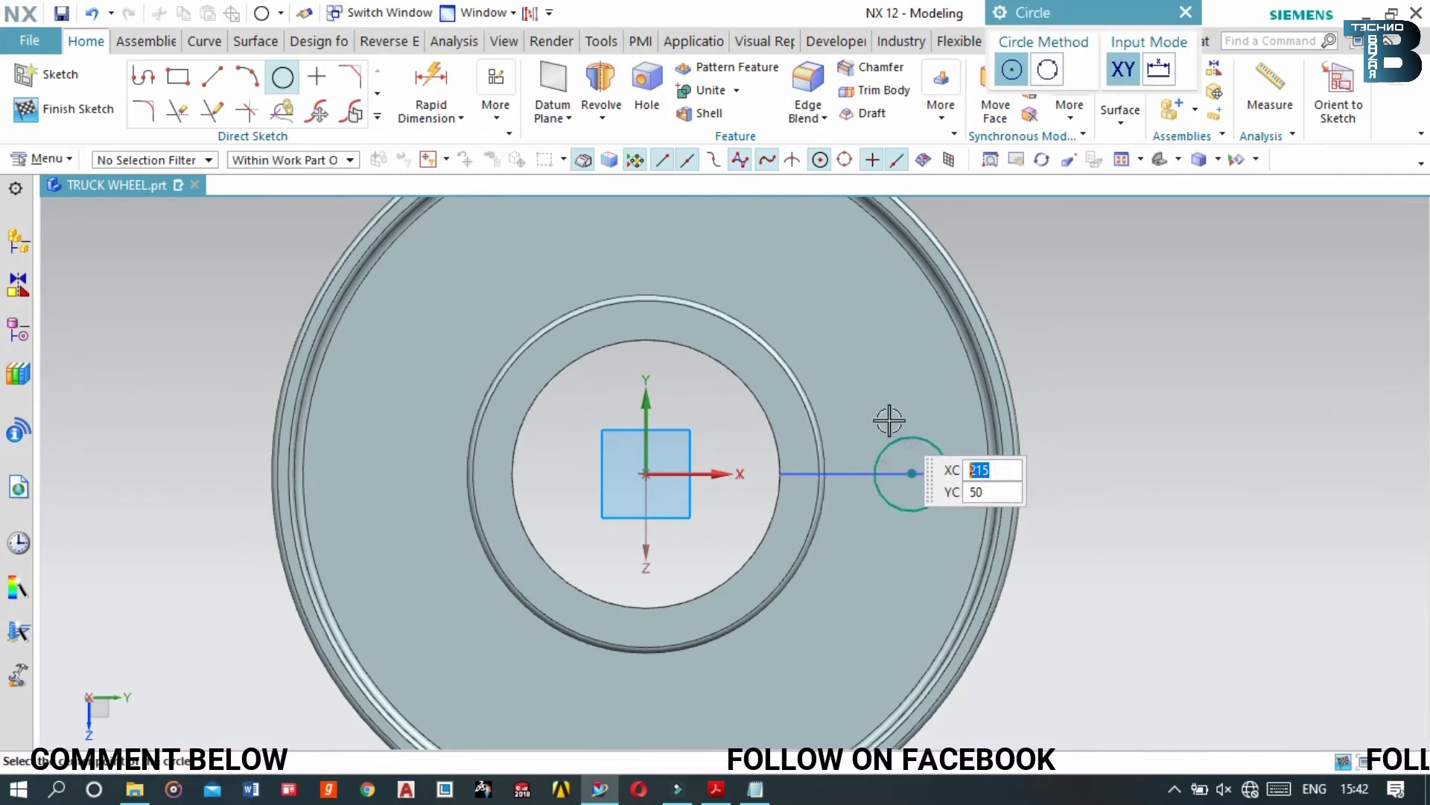
Finish the circle sketch and hide the wheel profile sketch
click(95, 110)
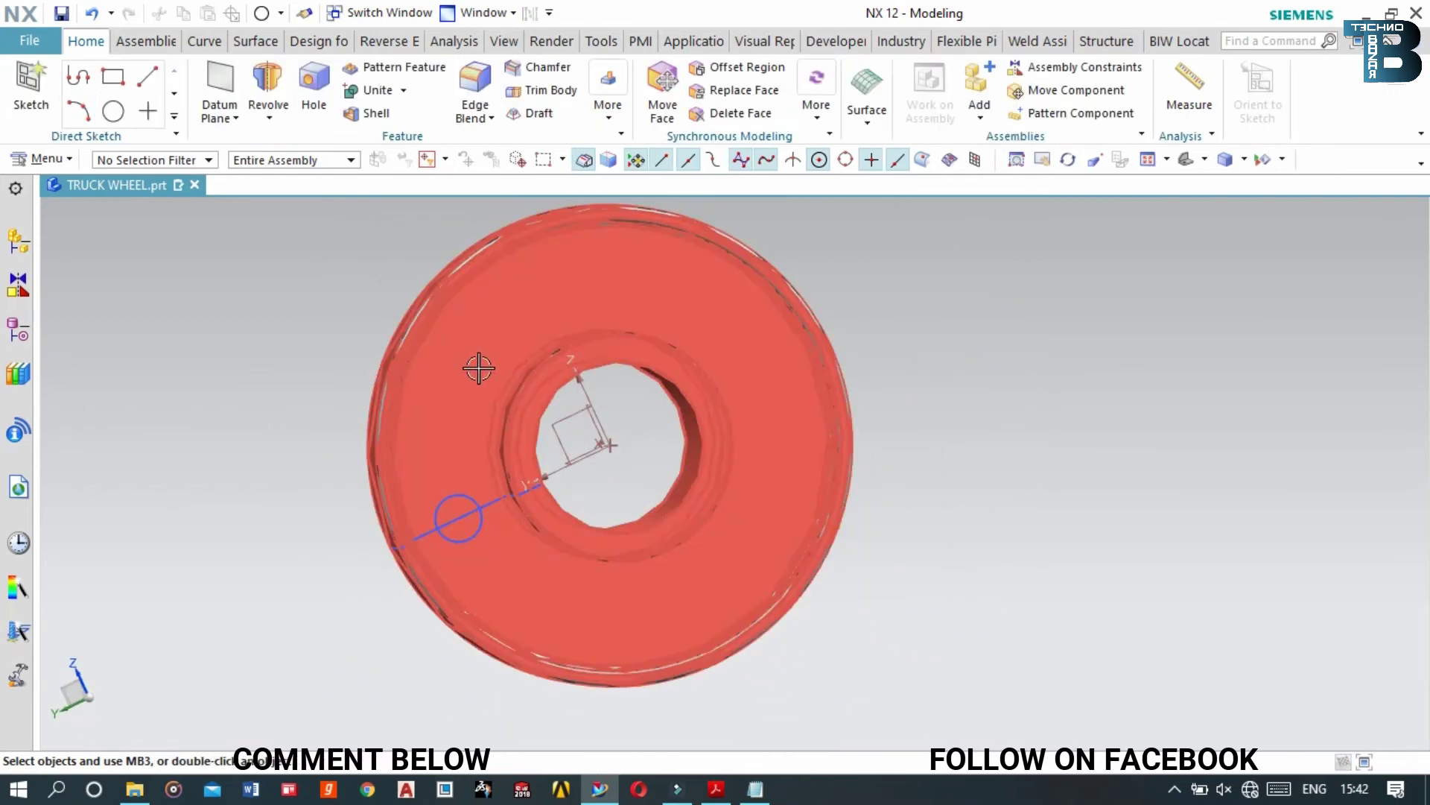
right_click(469, 506)
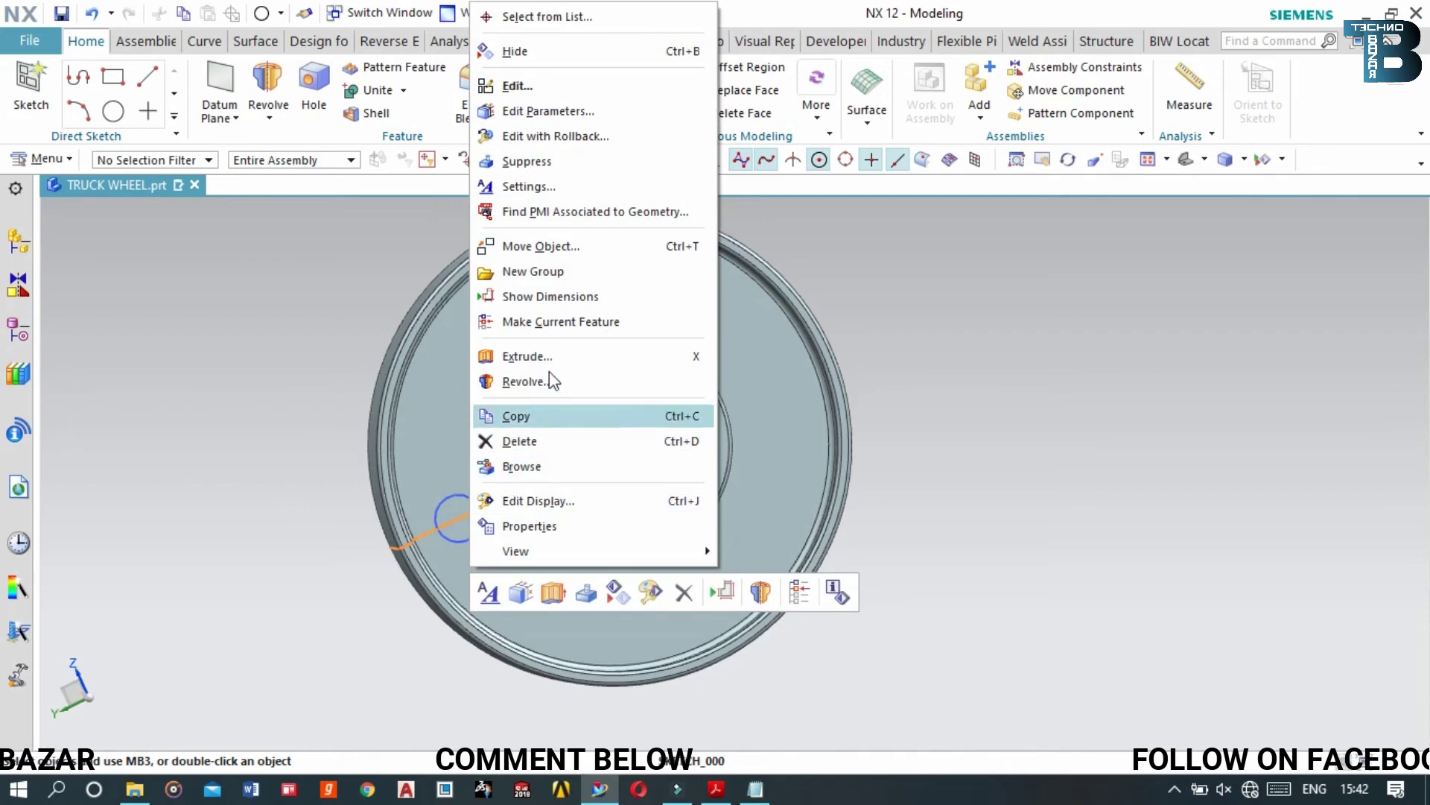
click(566, 50)
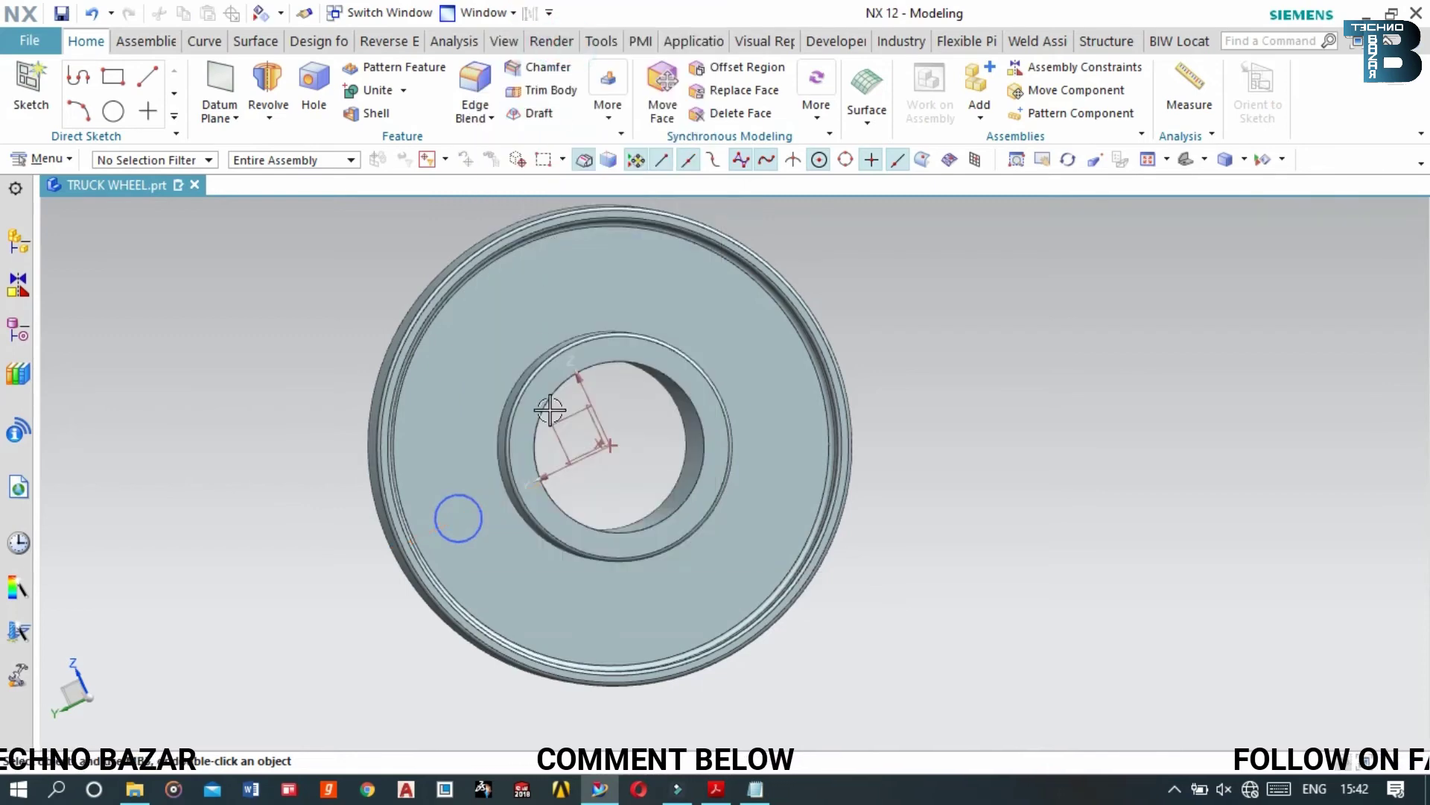
Extrude the circle through the web from -50 to 270 mm in the reversed direction, subtracting it from the wheel body
click(270, 119)
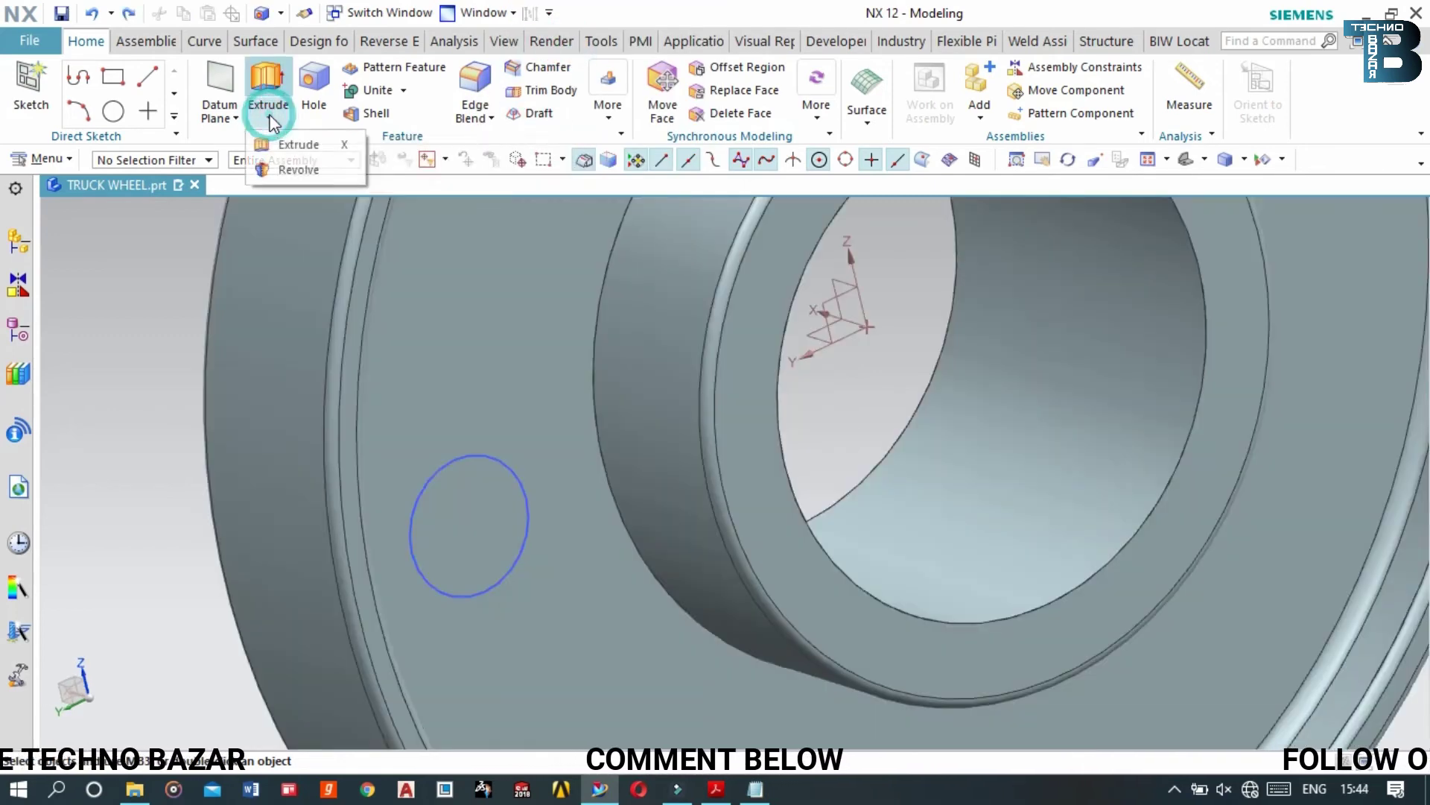
click(304, 146)
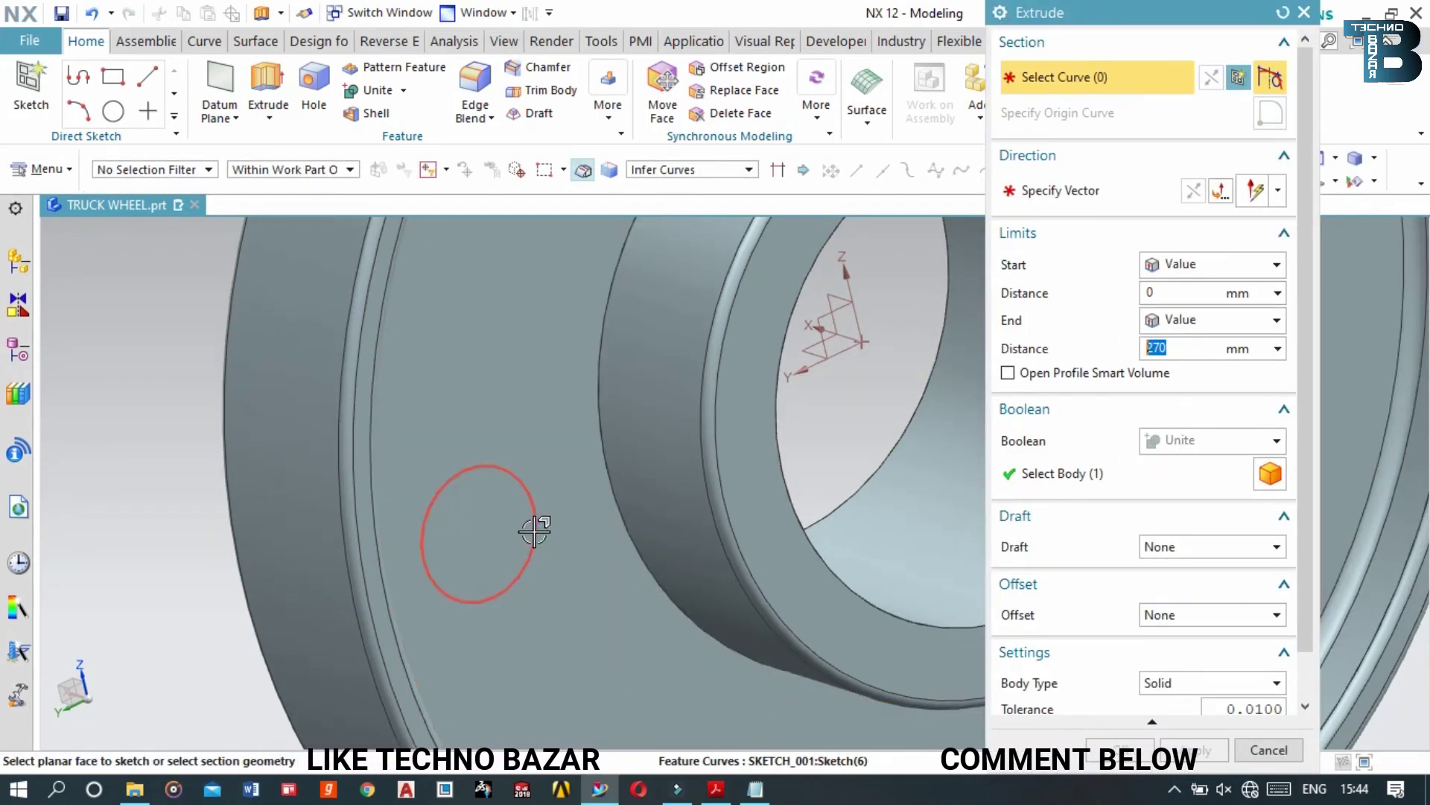
scroll(535, 530, down, 3)
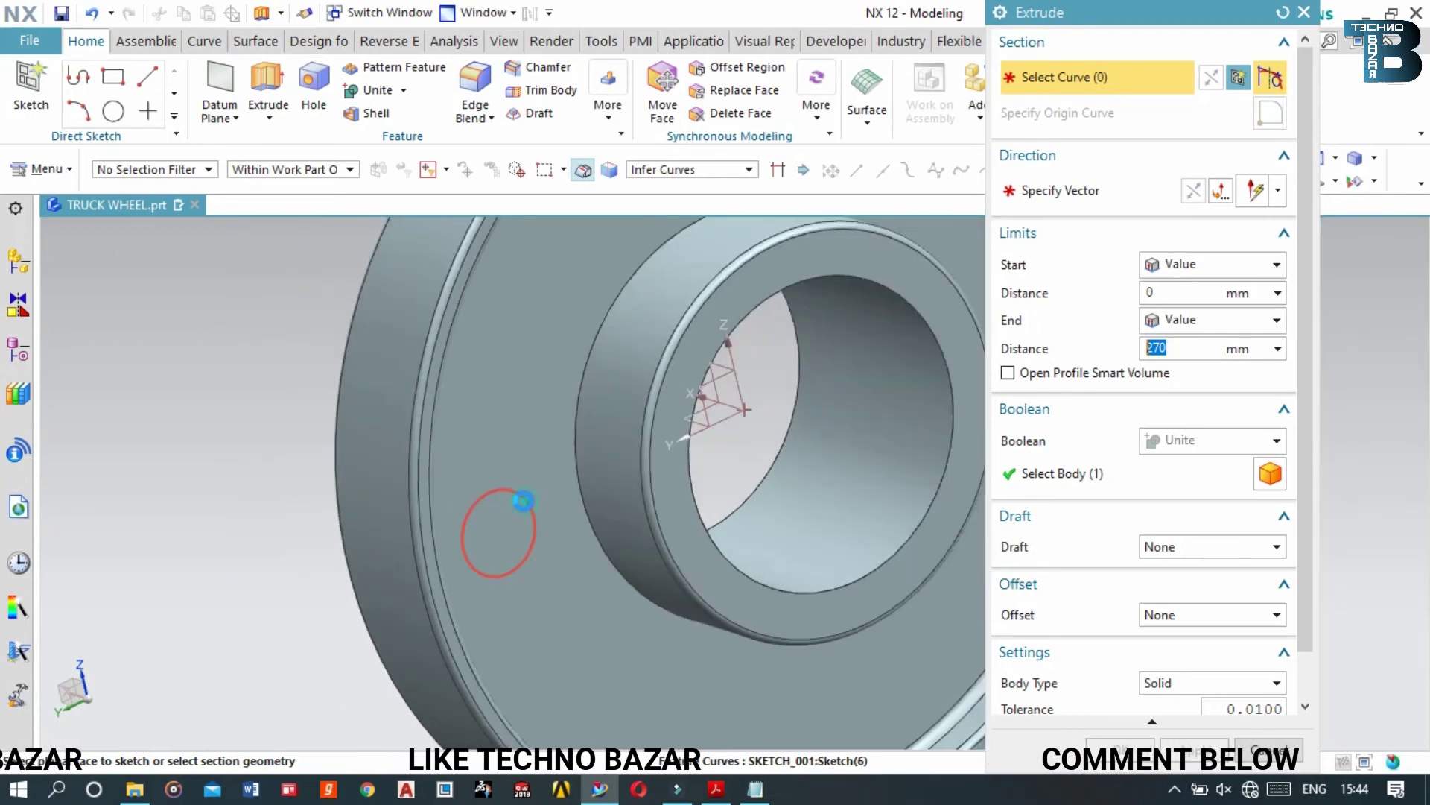
click(526, 502)
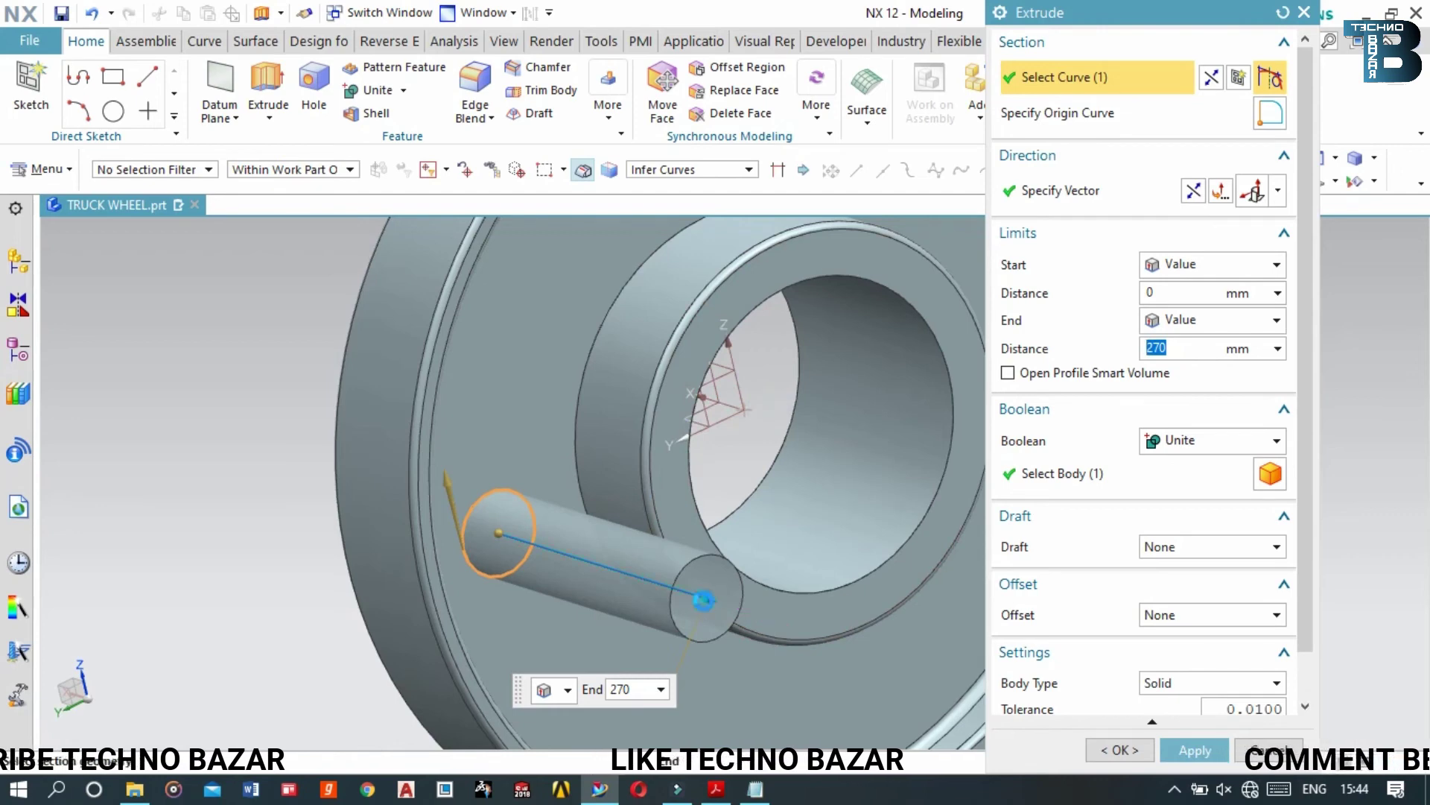
double_click(703, 600)
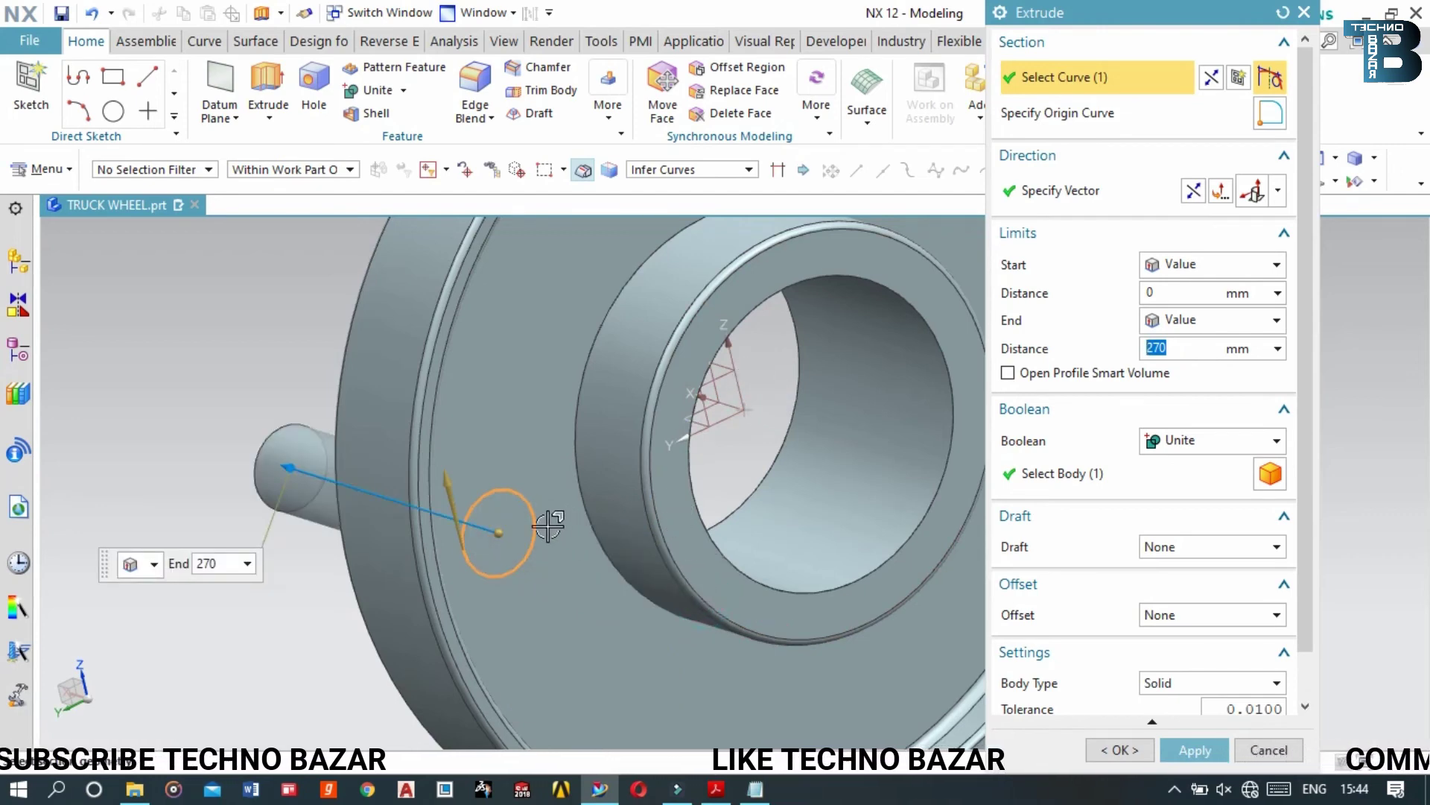
drag(499, 533, 539, 552)
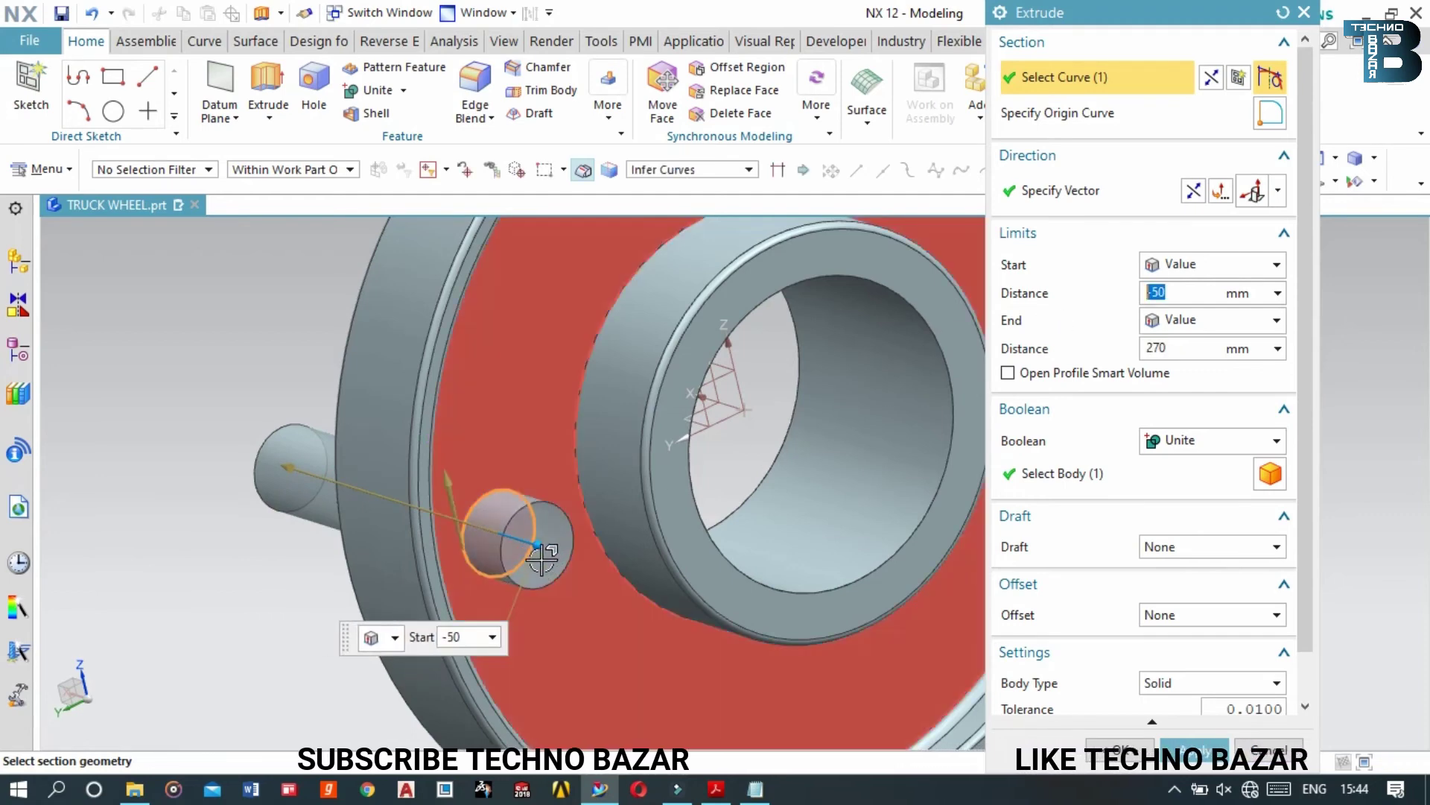
click(1208, 441)
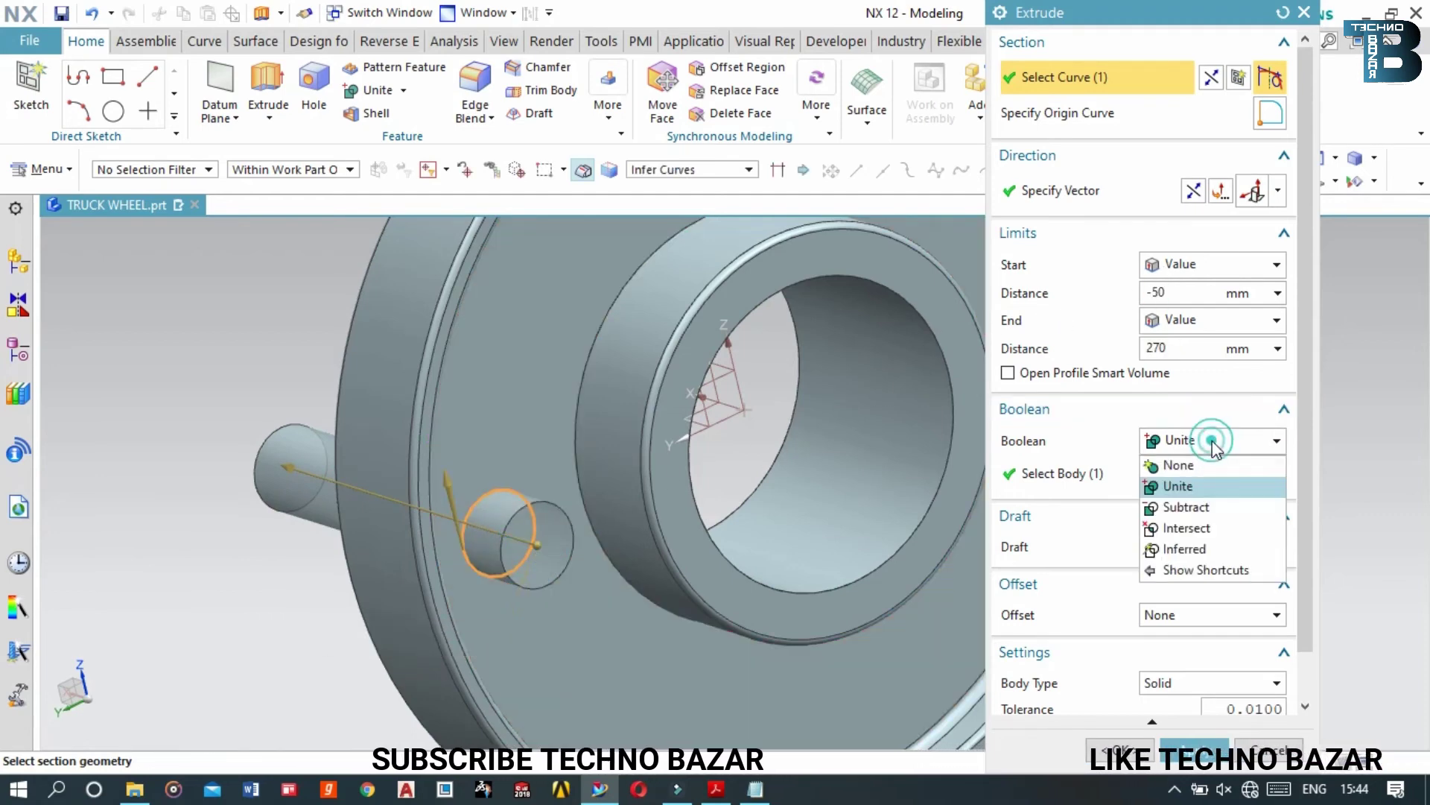
click(1217, 505)
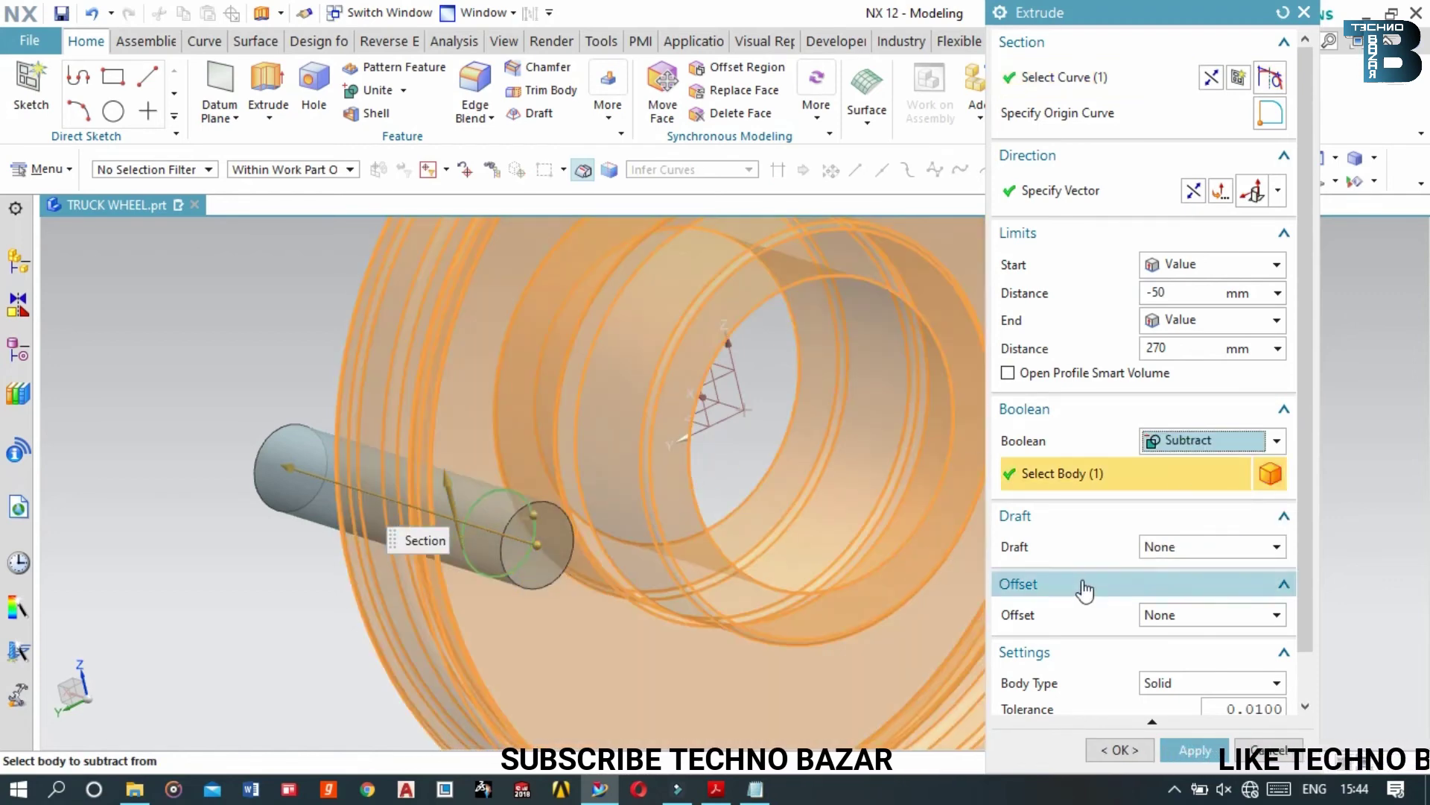
click(1195, 751)
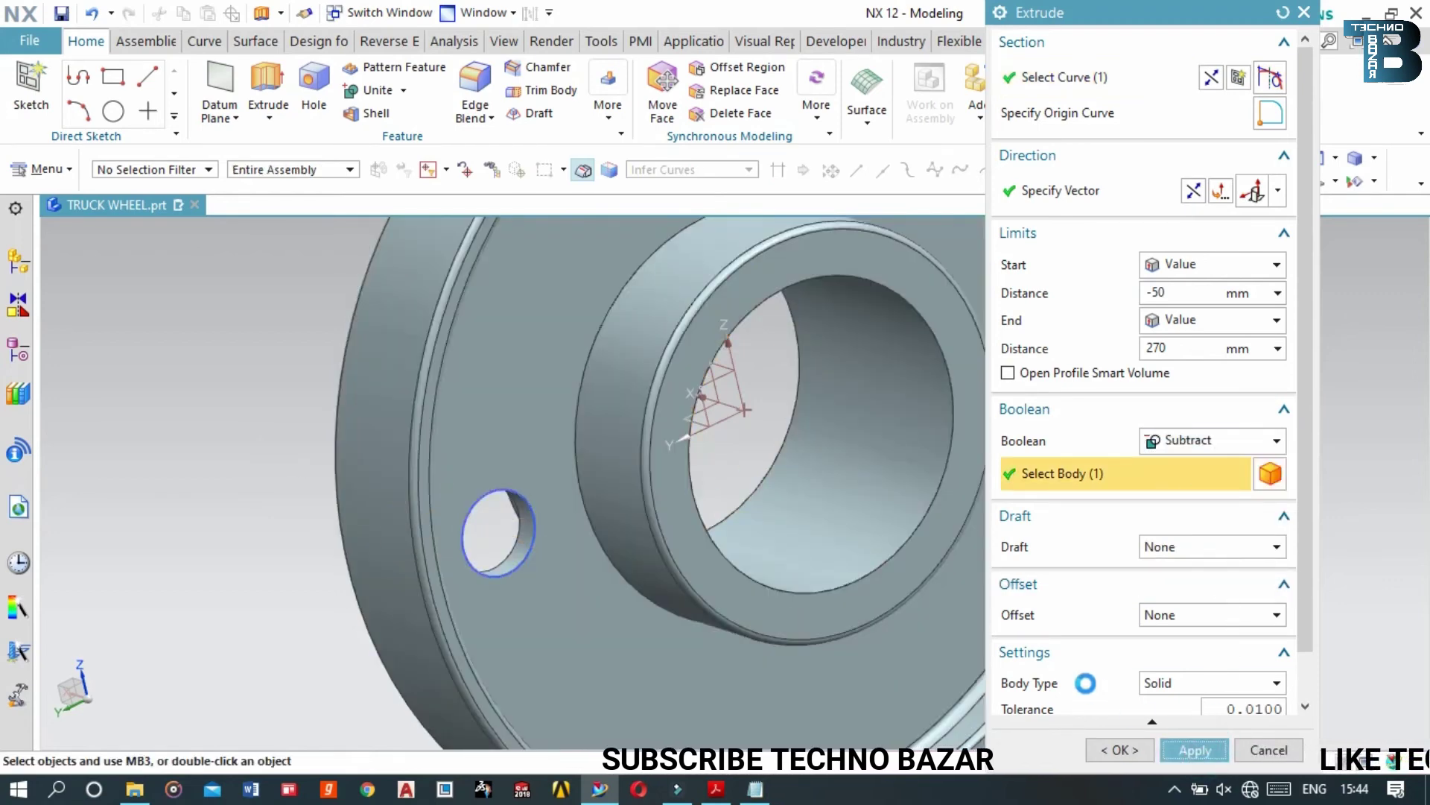
middle_drag(536, 388, 596, 344)
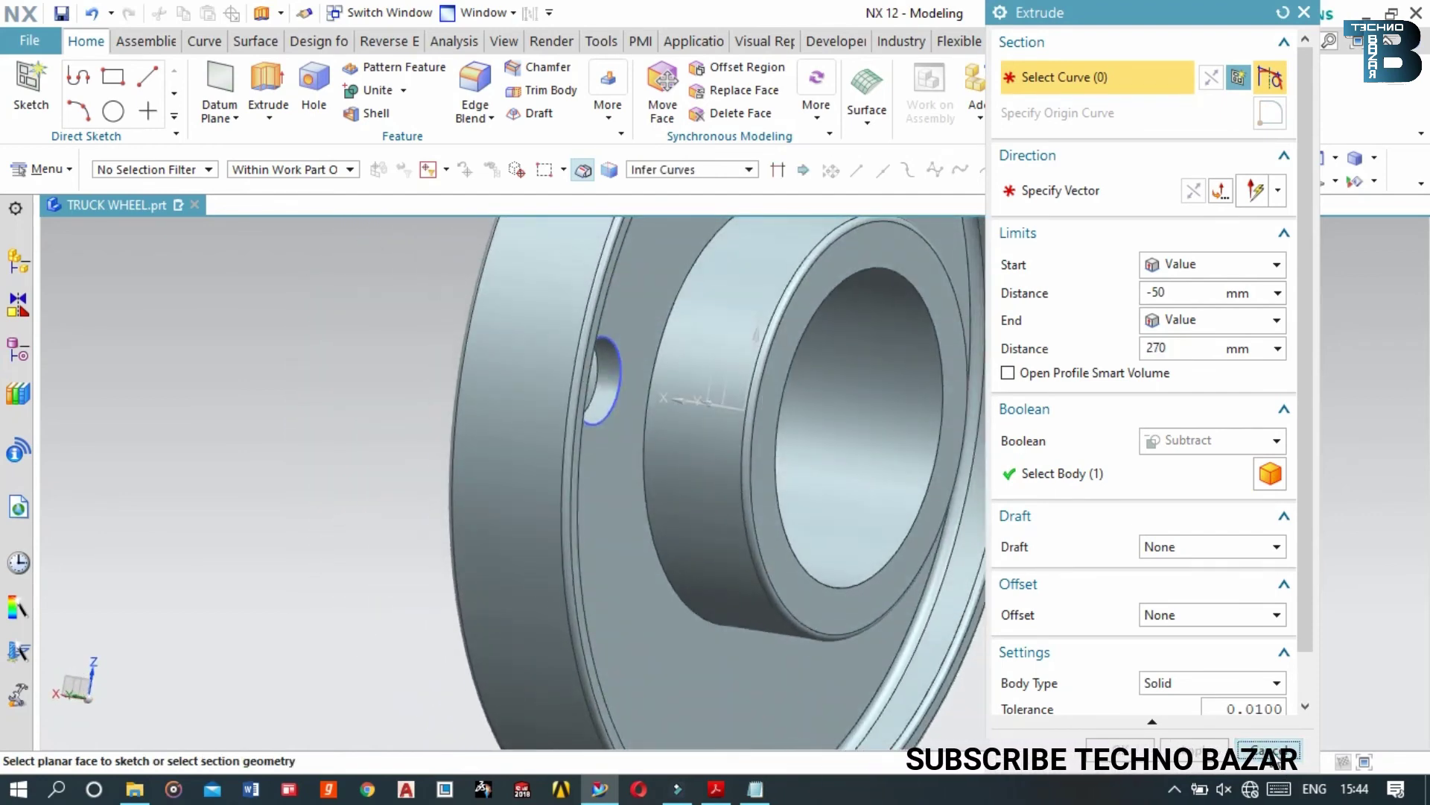
click(1268, 749)
Apply an 8 mm circular Edge Blend to the web hole's edges on both faces of the web
middle_drag(596, 417, 568, 360)
scroll(502, 348, up, 4)
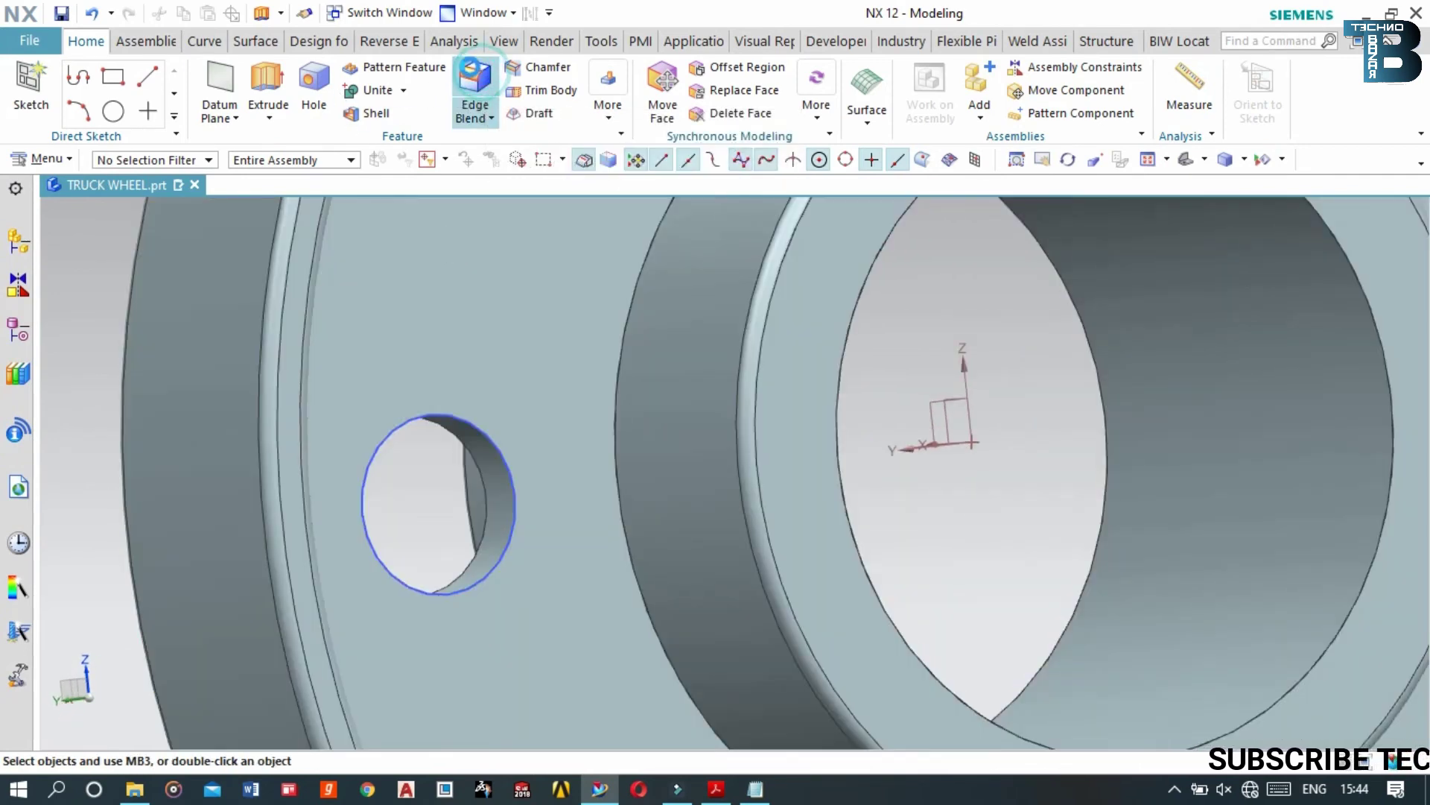
click(475, 93)
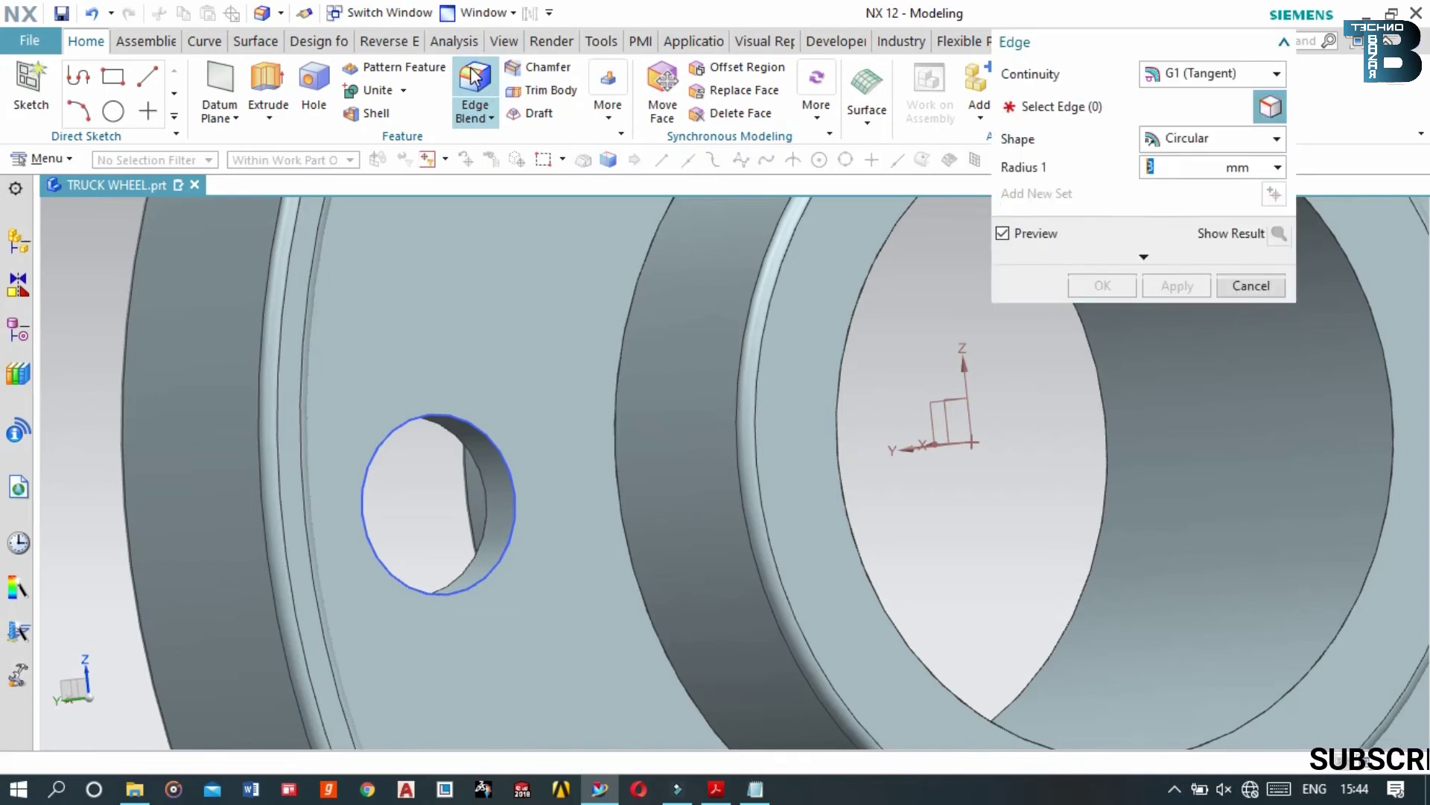
click(491, 445)
middle_drag(490, 445, 907, 511)
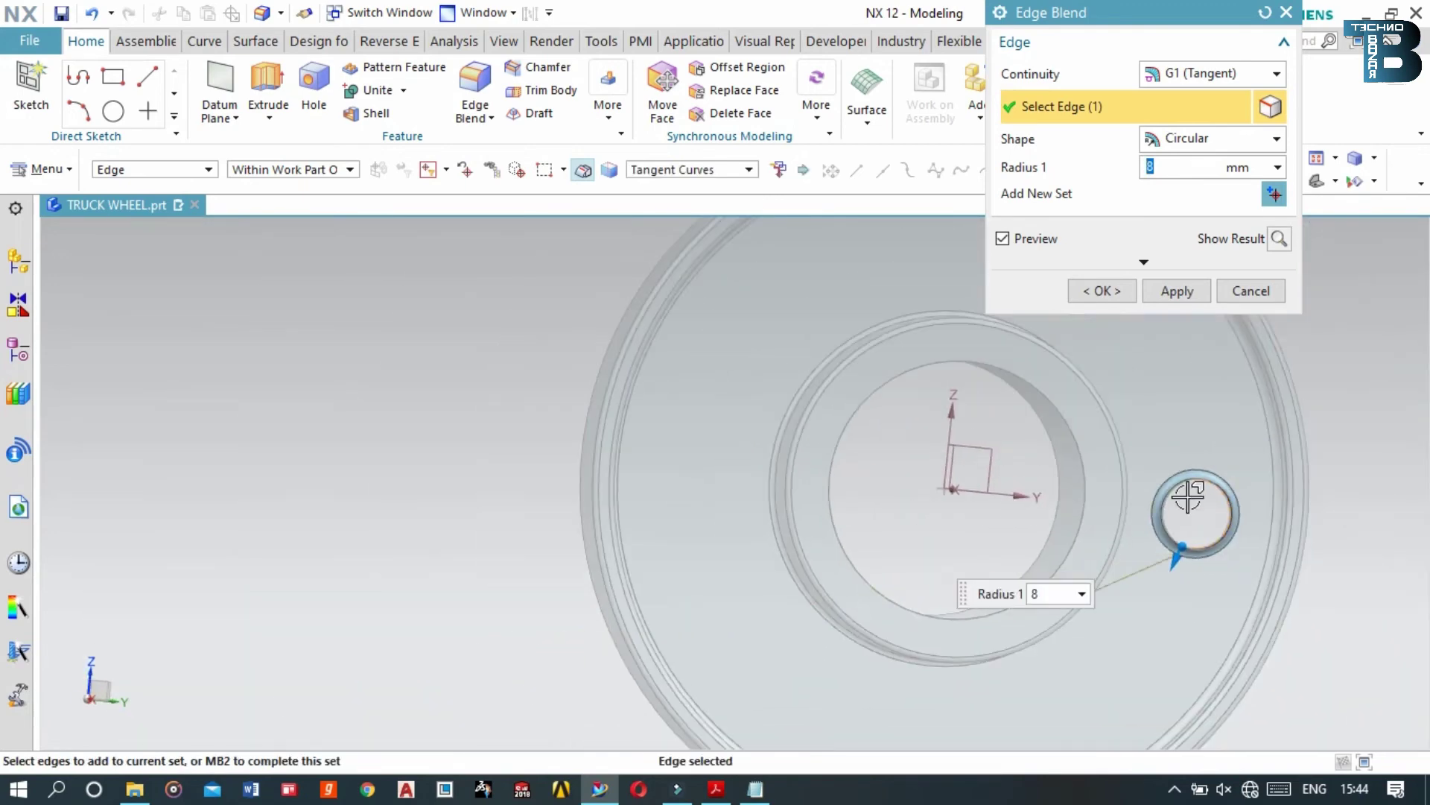
middle_drag(1164, 493, 1003, 485)
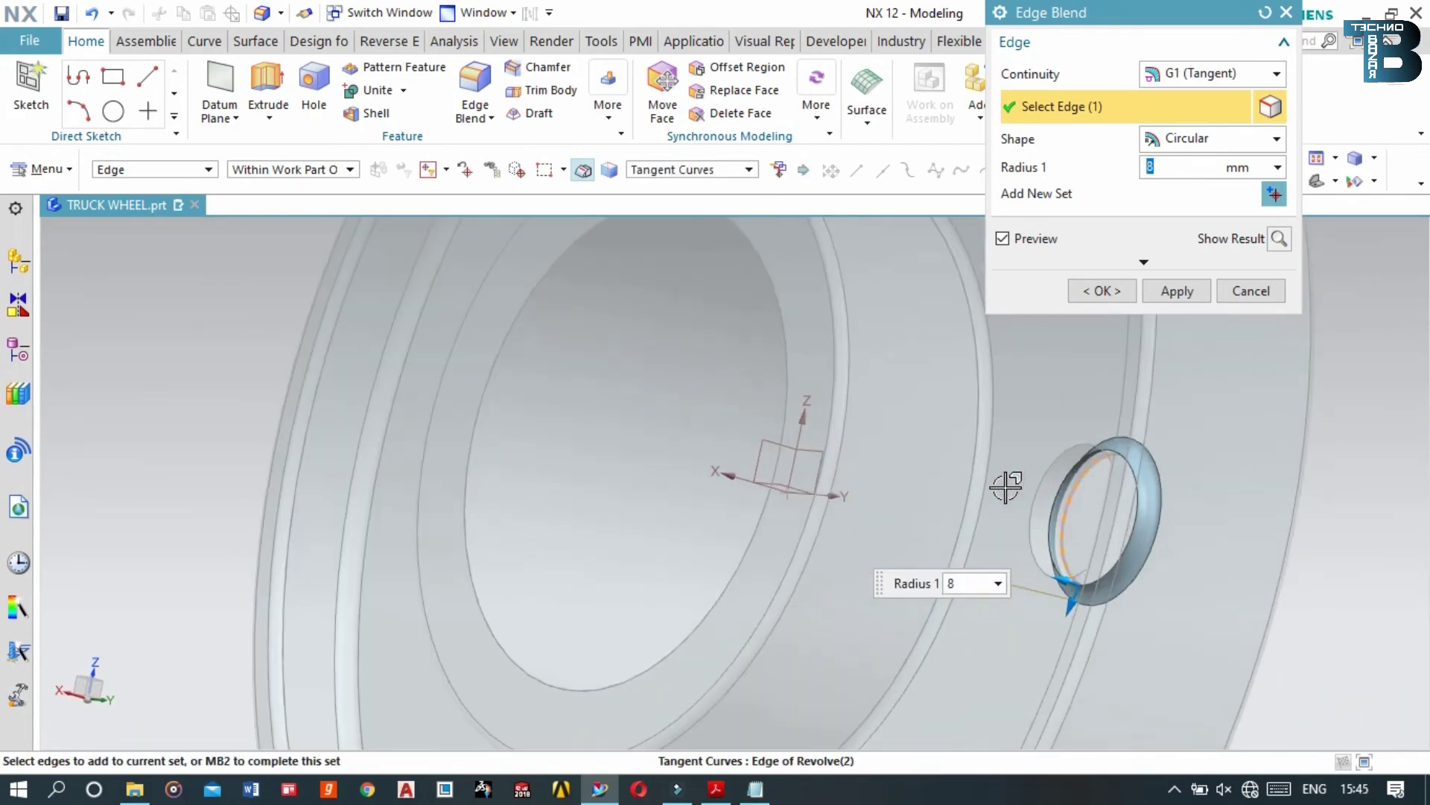
click(1031, 491)
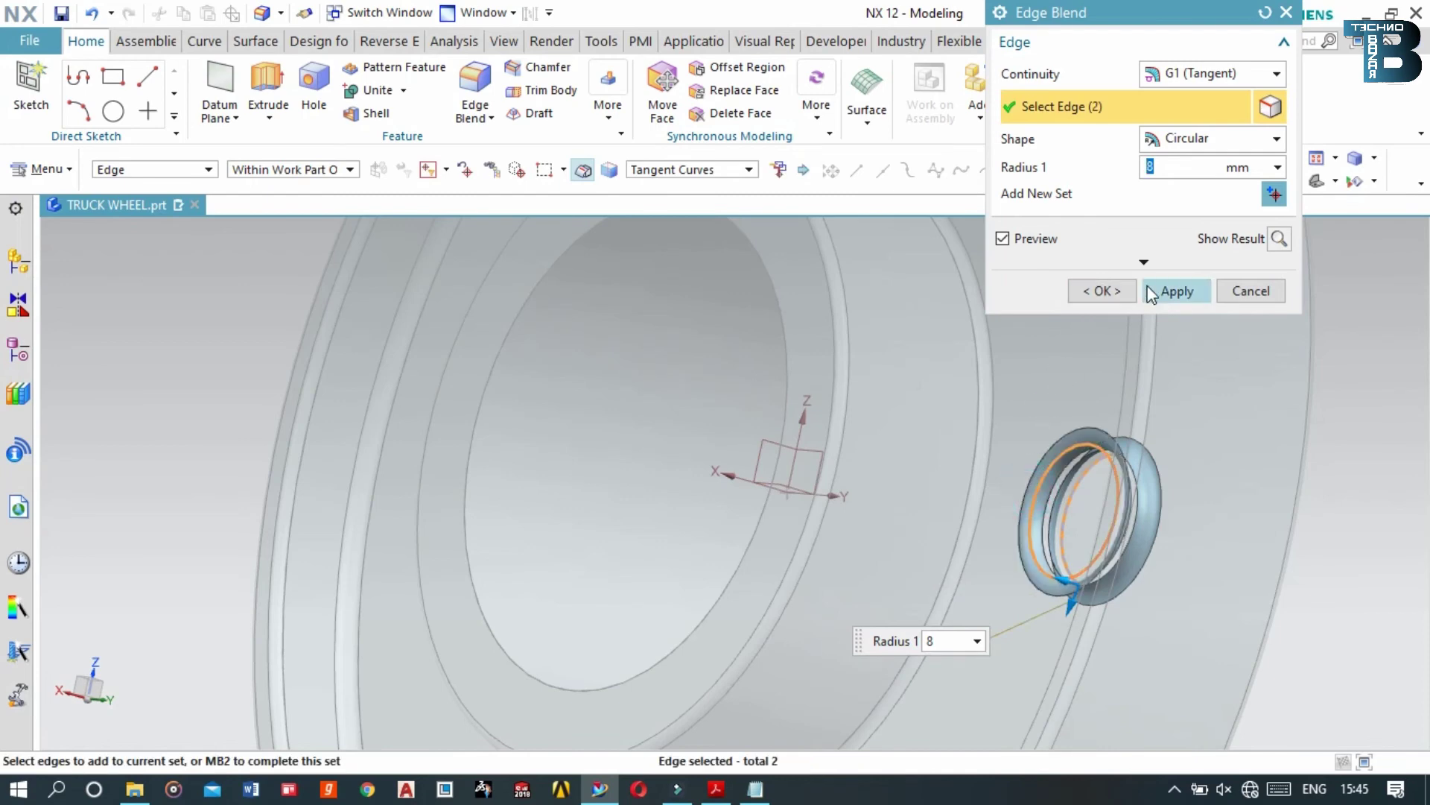
click(1154, 292)
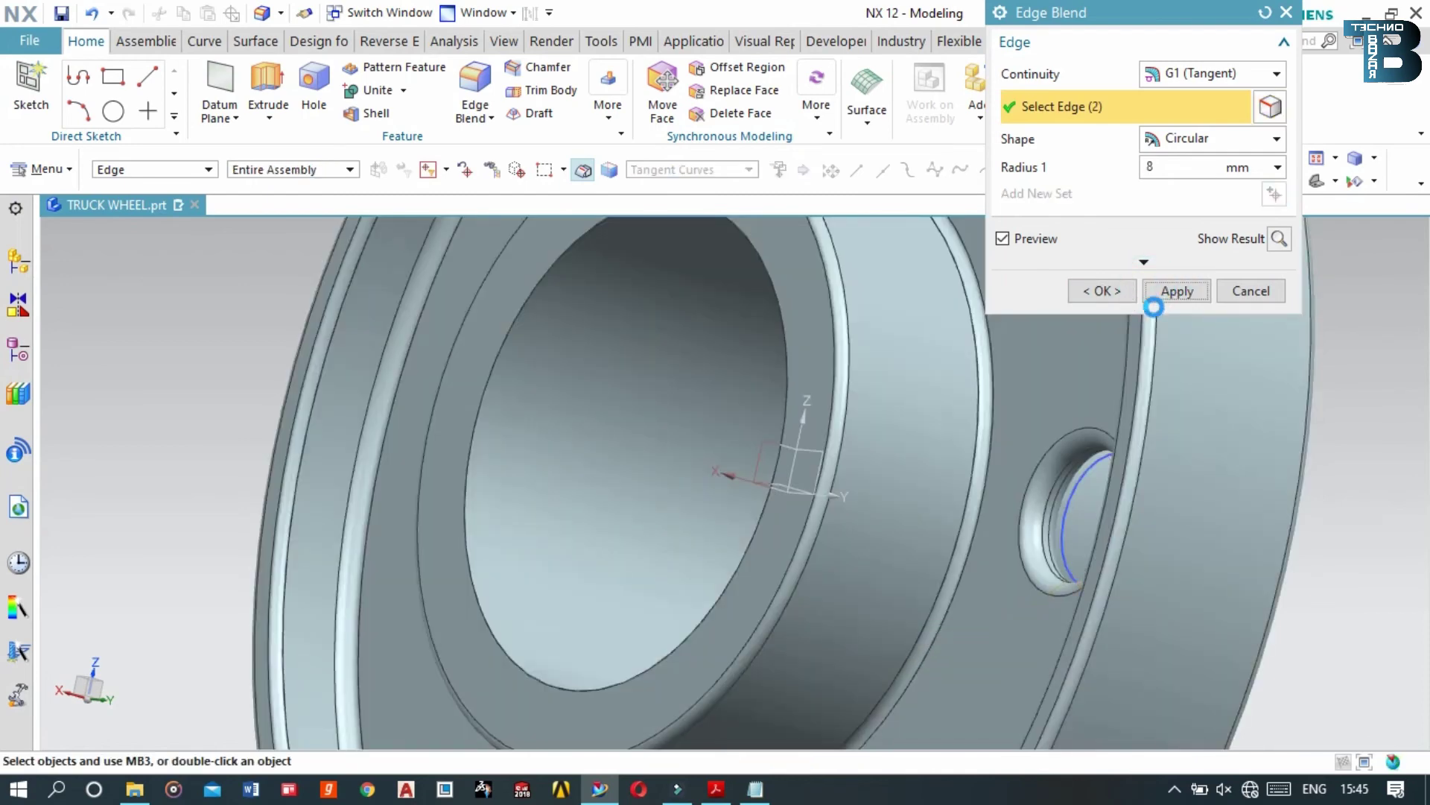
click(1251, 291)
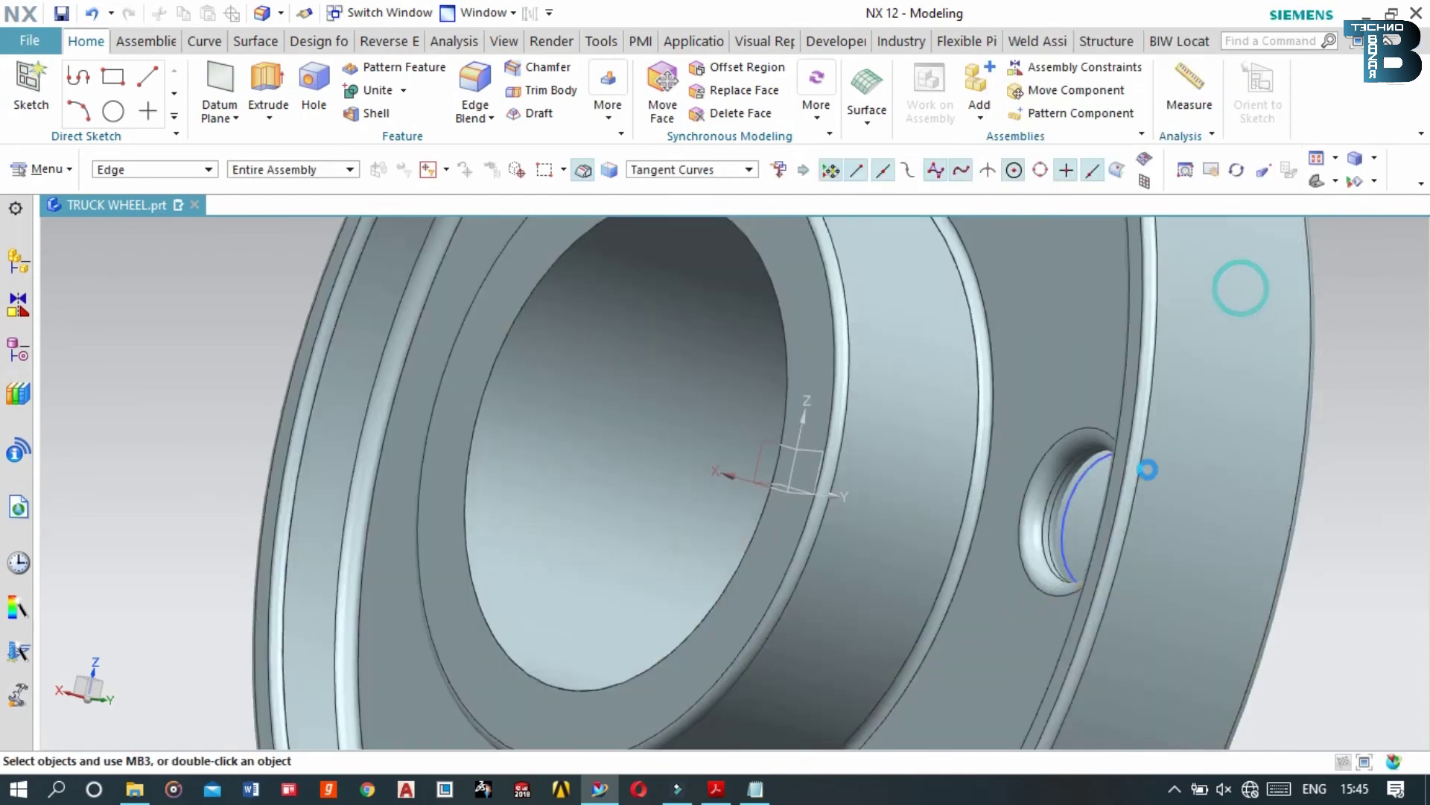
Set up a circular Pattern Feature of the web hole's sketch, extrude and edge blend, with a count of 3
middle_drag(1142, 485, 1034, 408)
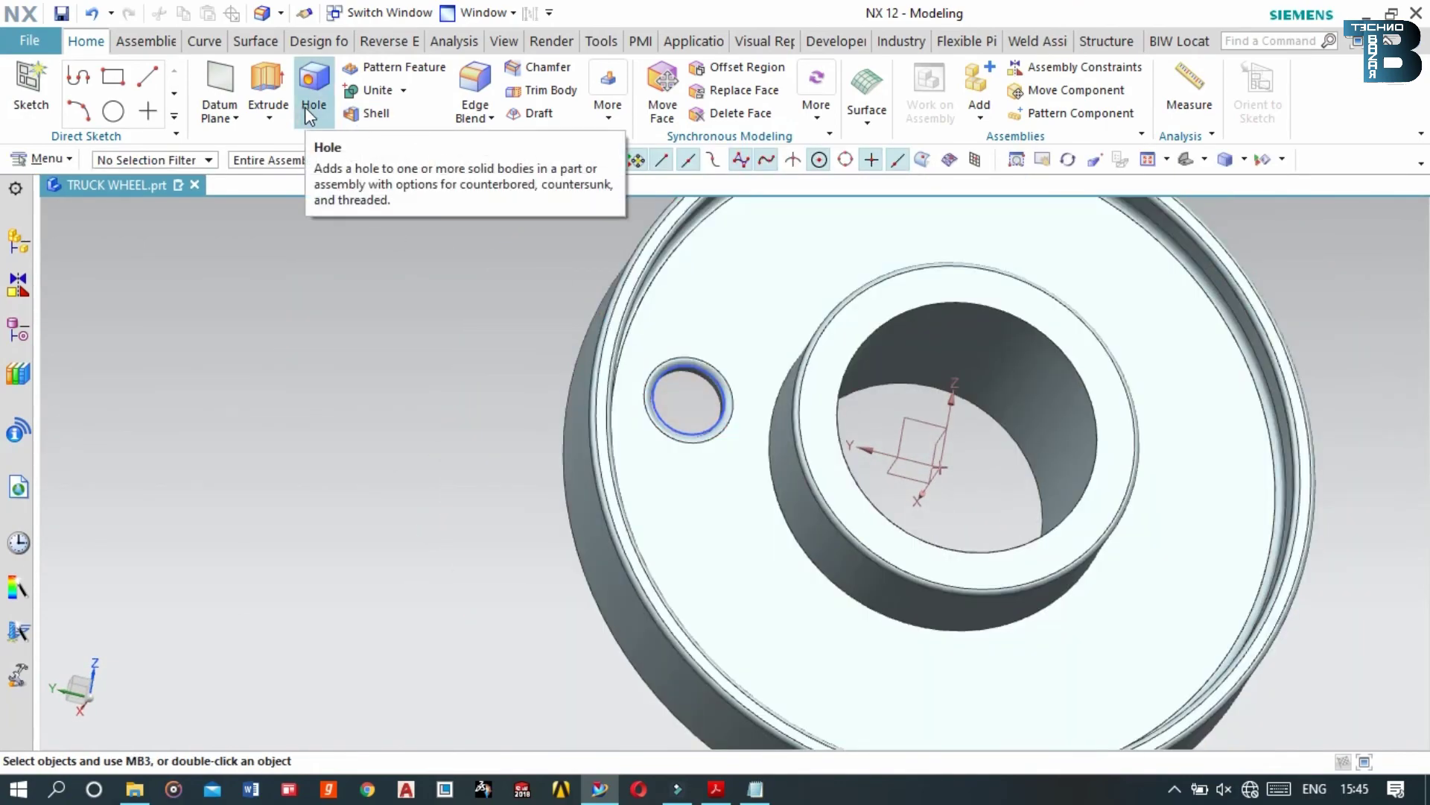
click(404, 71)
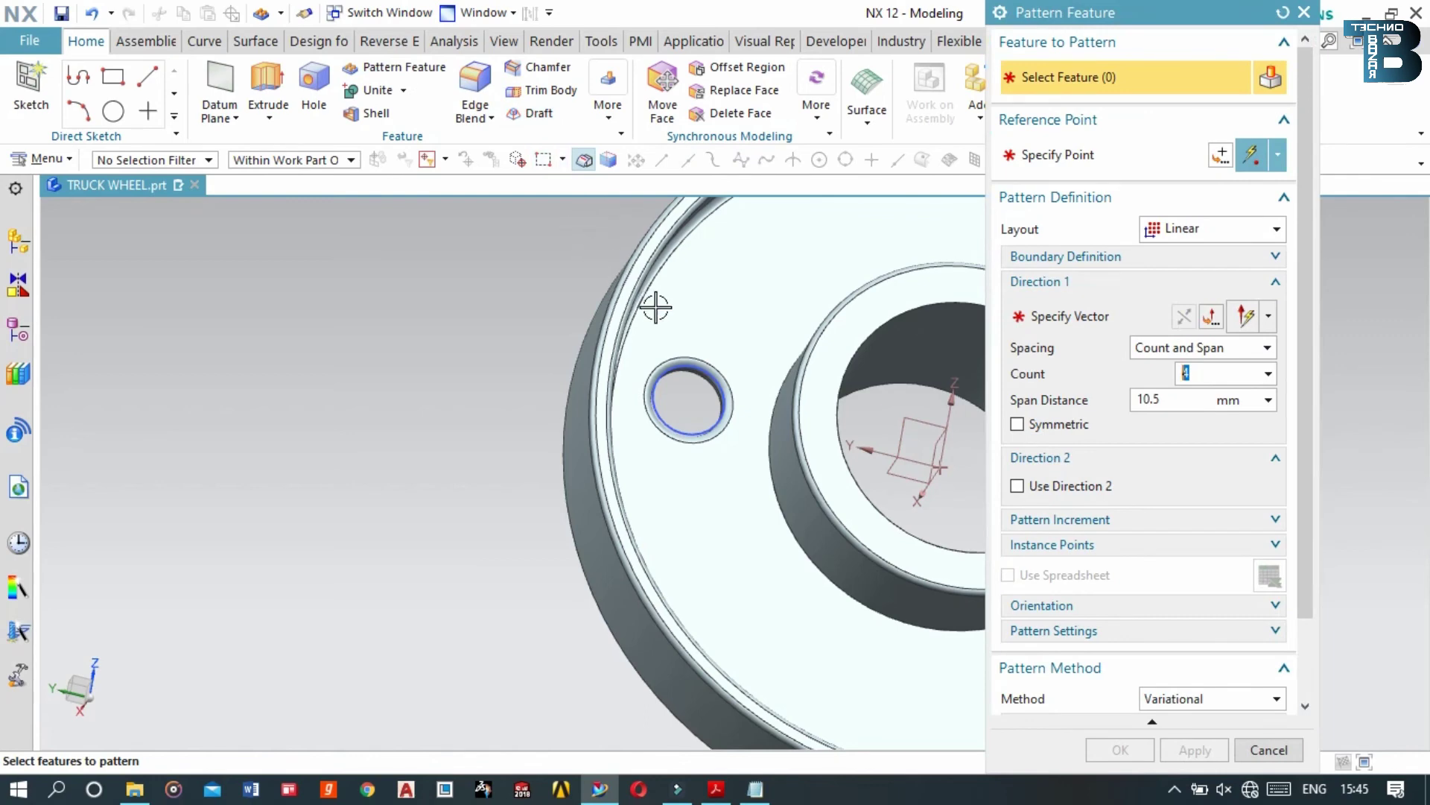
click(20, 337)
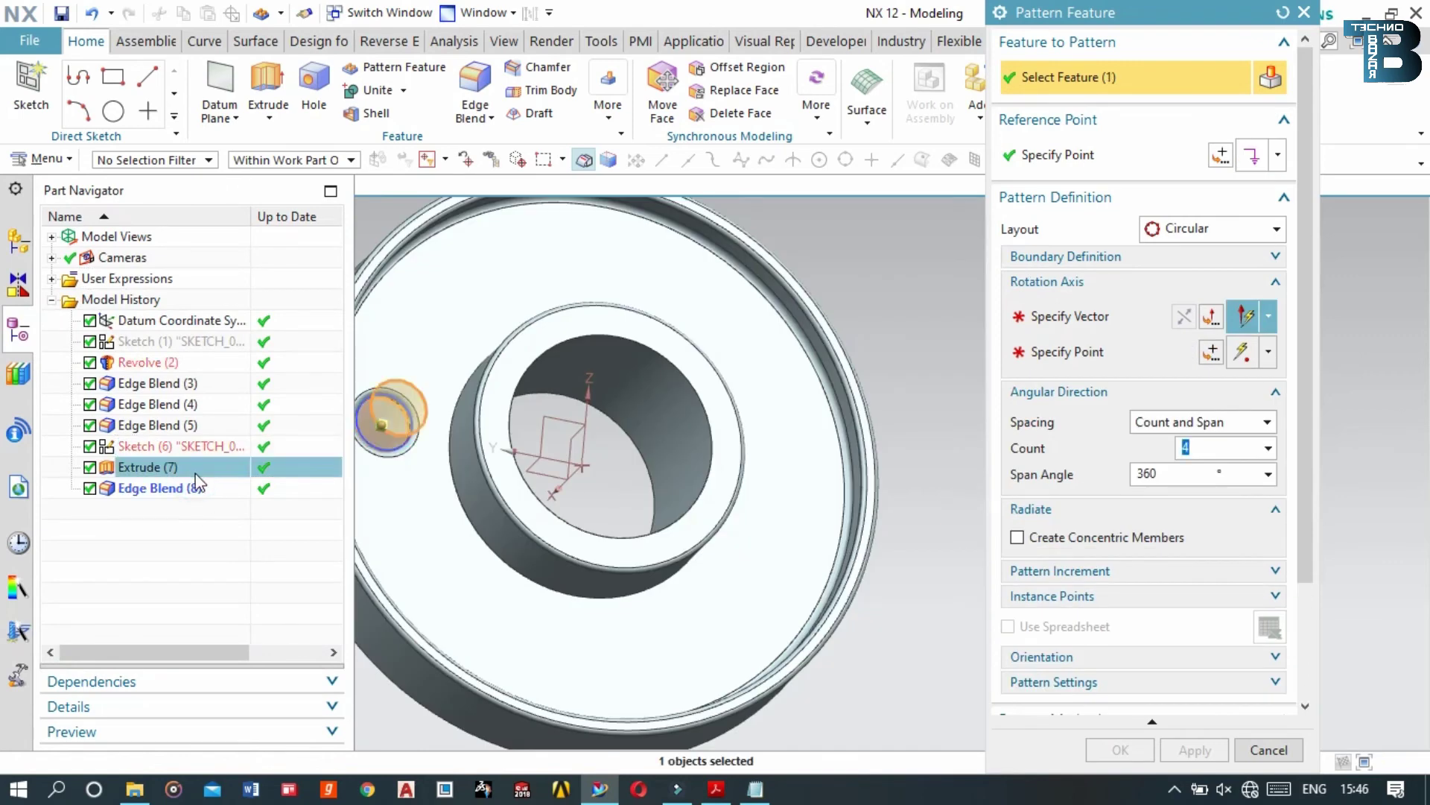
ctrl+click(166, 445)
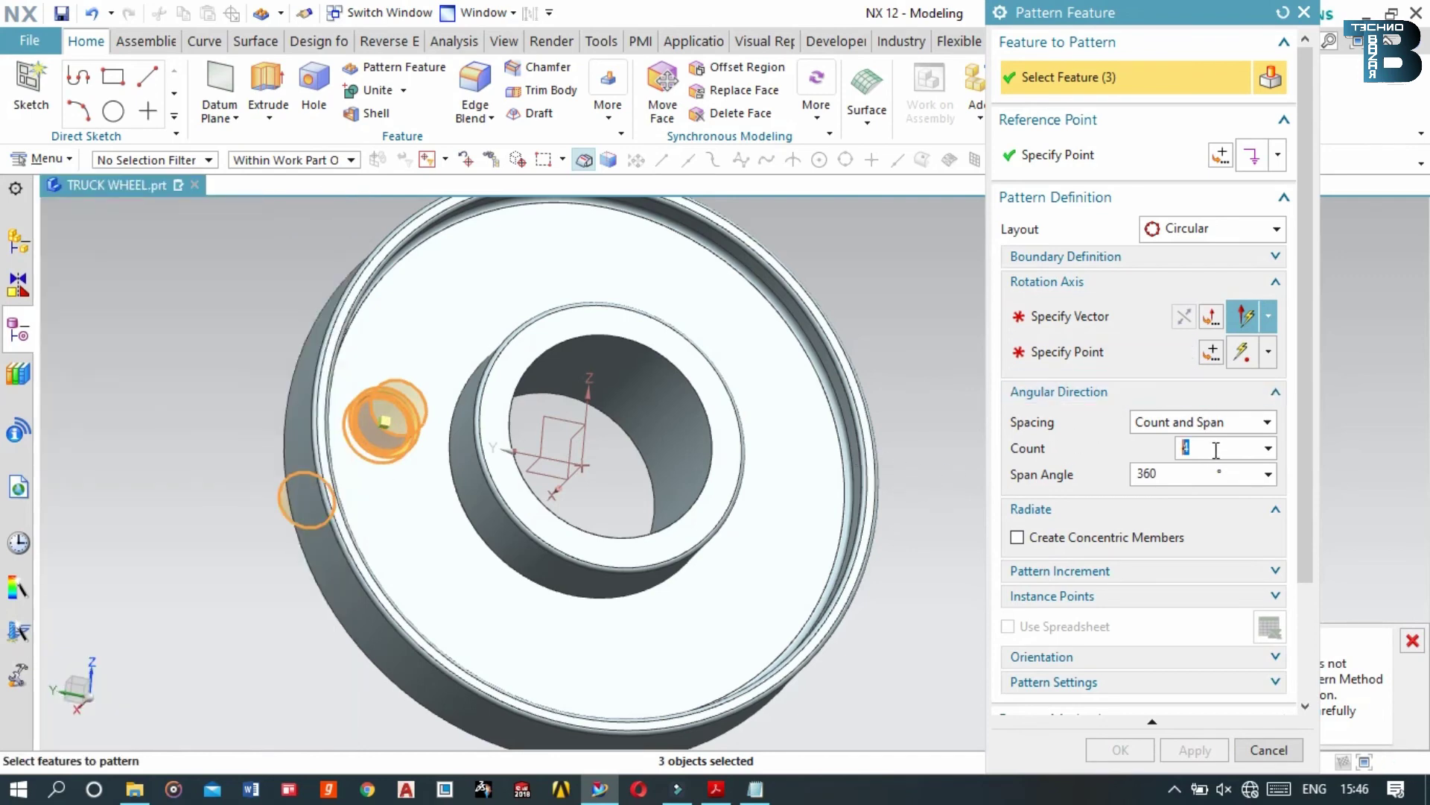
key(BackSpace)
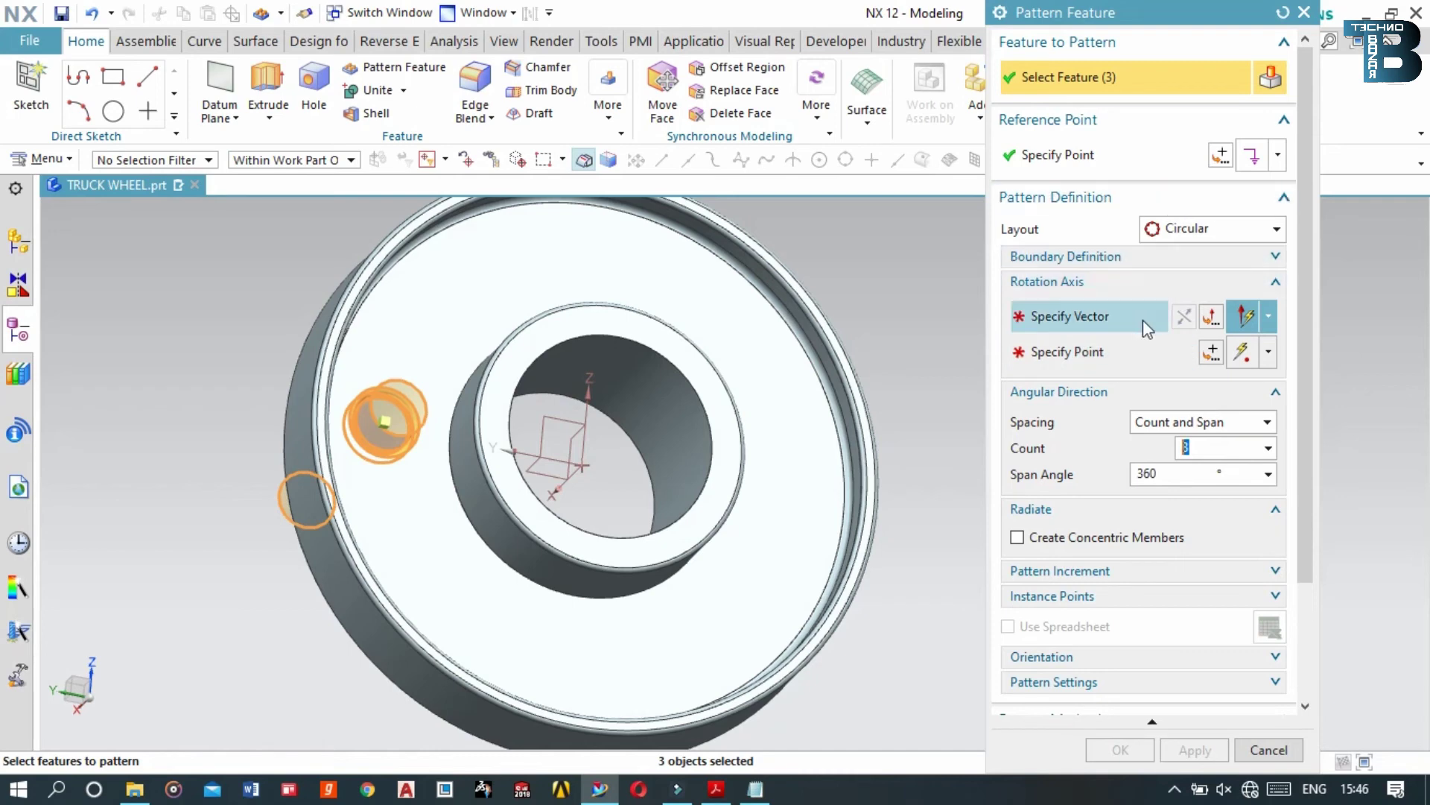
Set the pattern's rotation axis along X through the hub's centre, change the count to 4 and create the pattern
click(1070, 315)
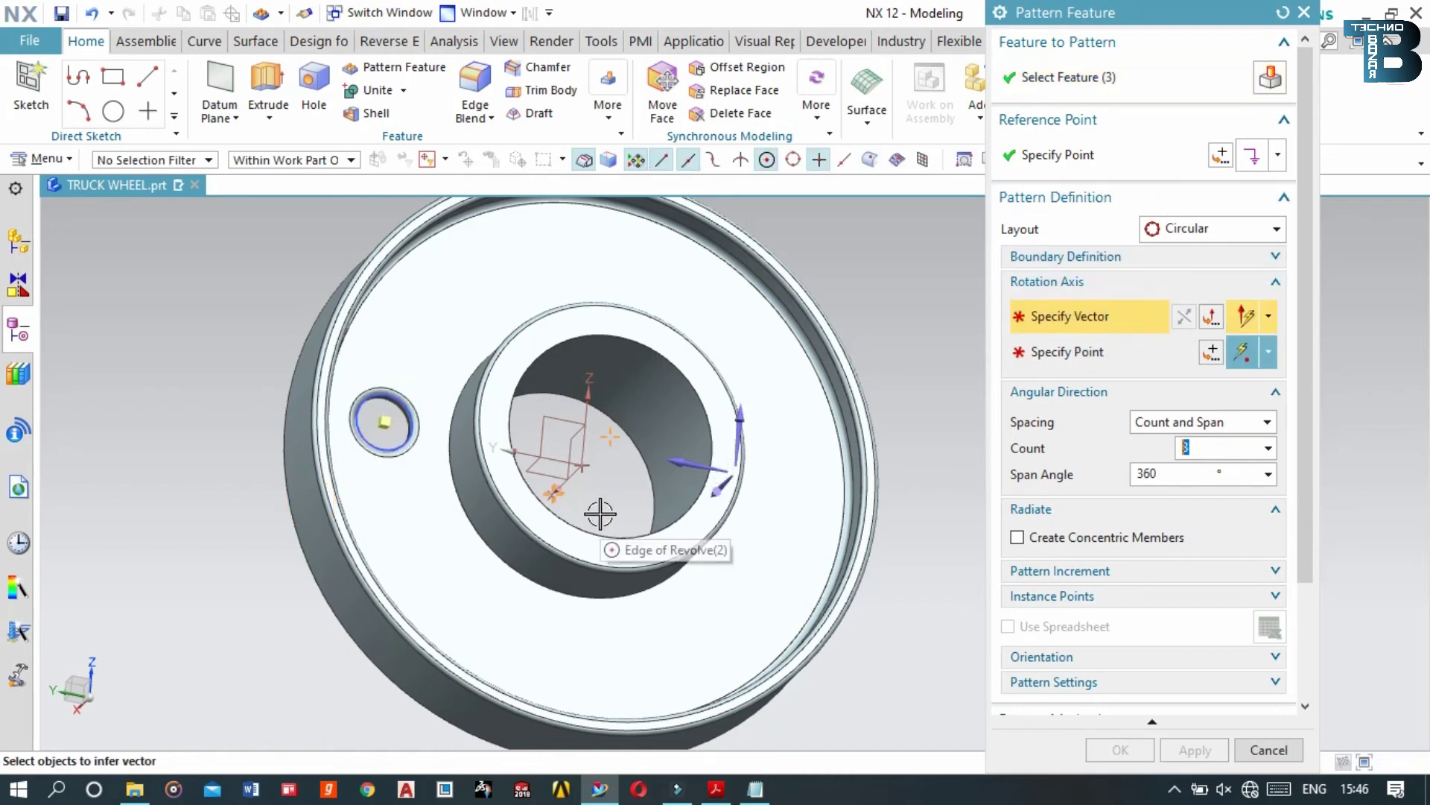
middle_drag(599, 515, 739, 512)
click(732, 504)
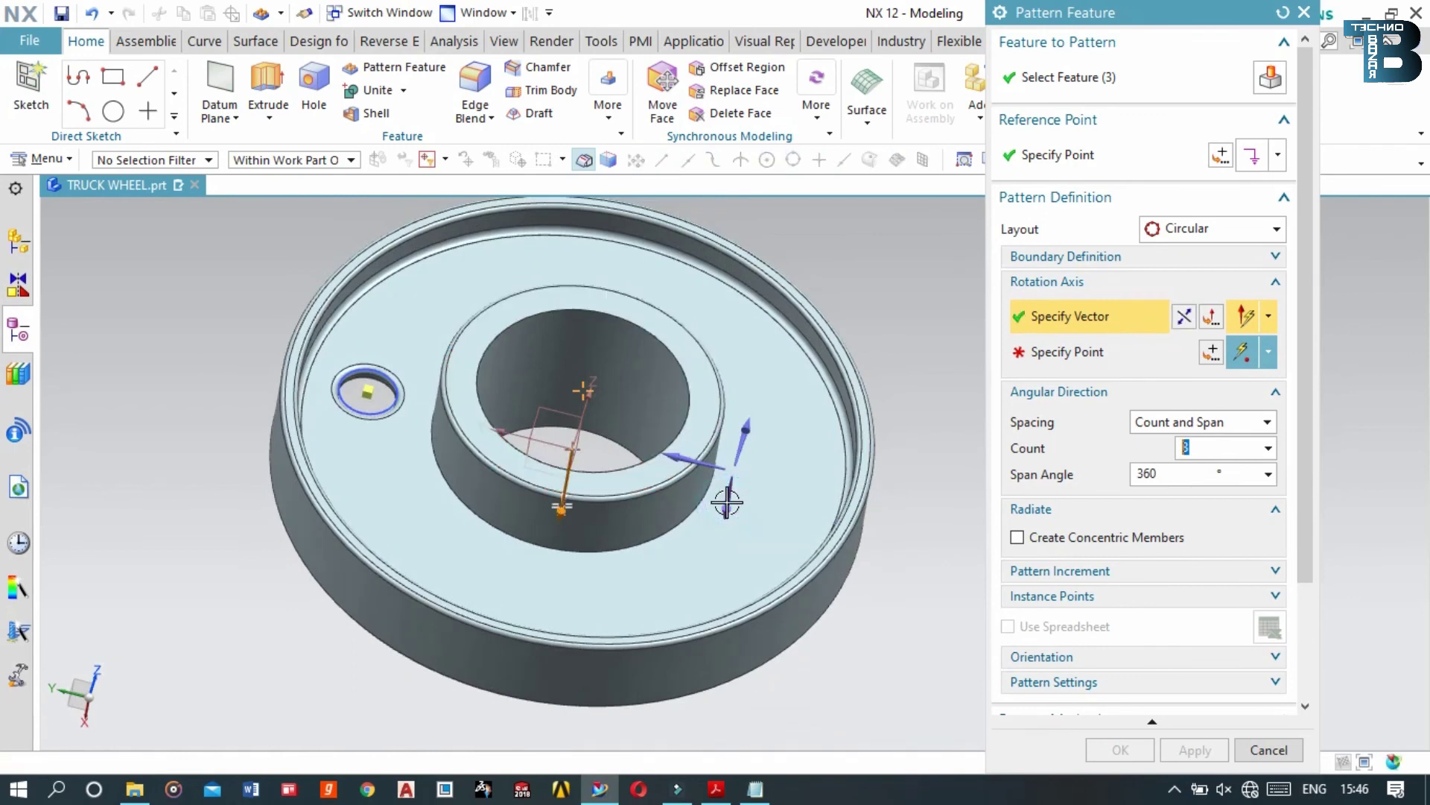
mouse_move(683, 483)
middle_down()
mouse_move(668, 489)
mouse_move(678, 509)
middle_up()
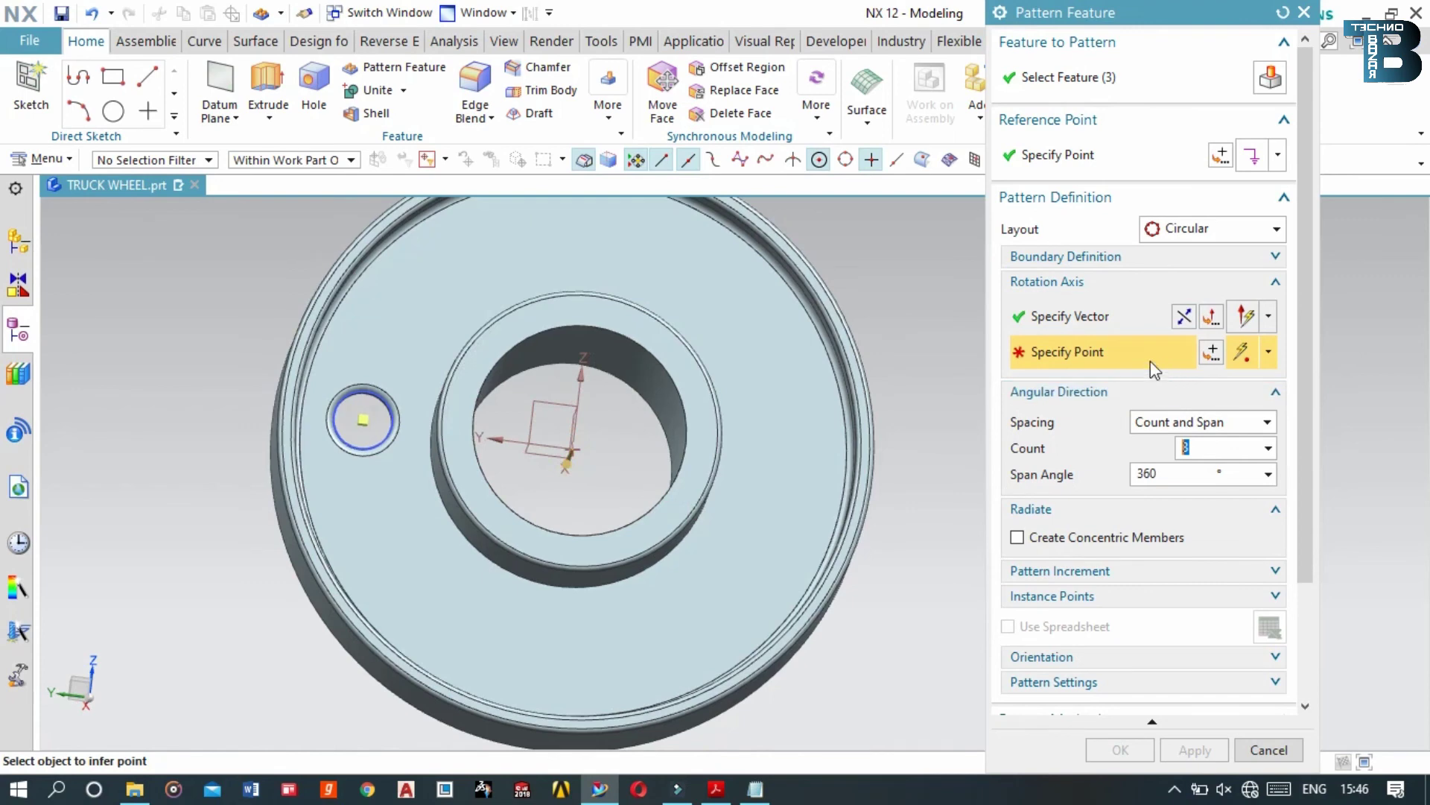
click(719, 568)
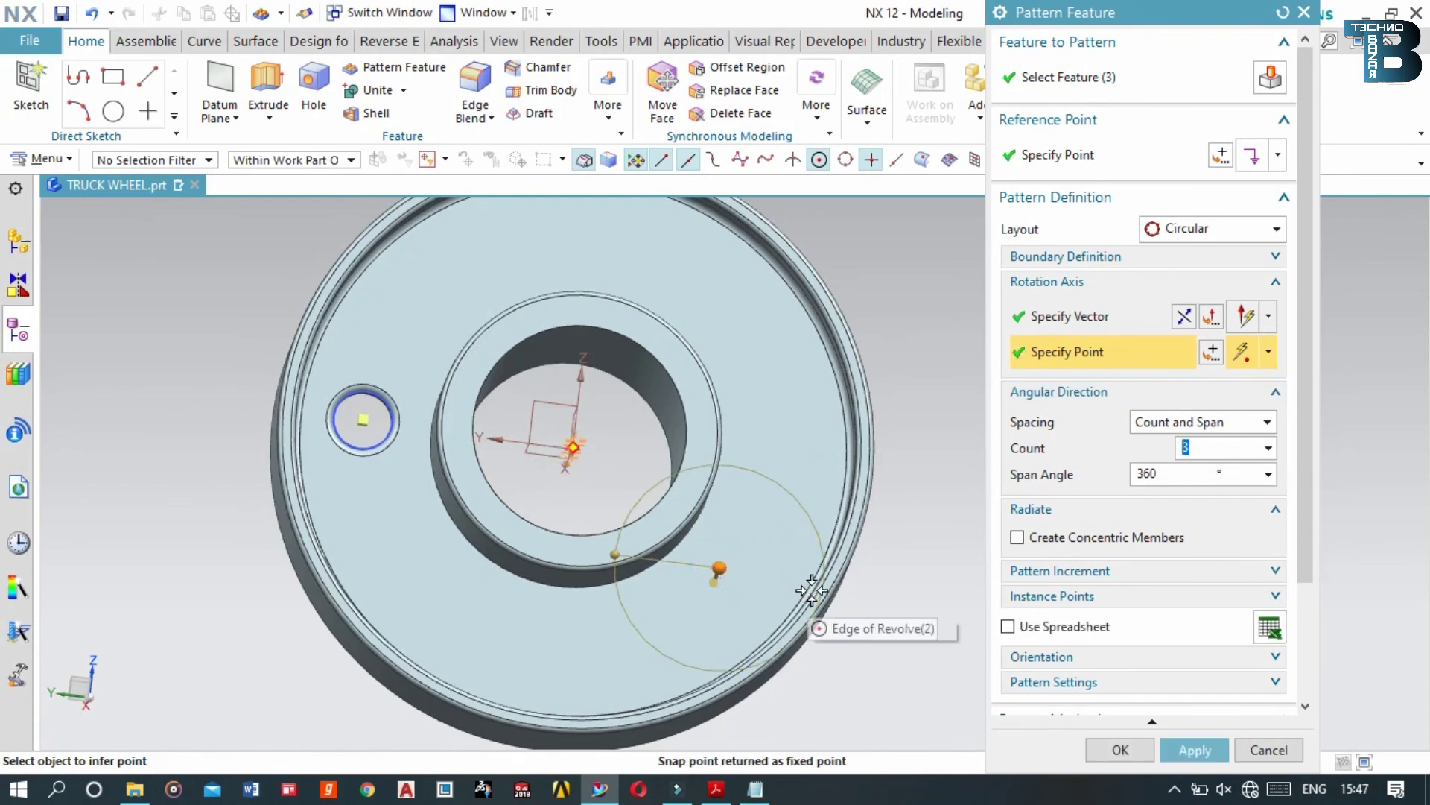
click(821, 555)
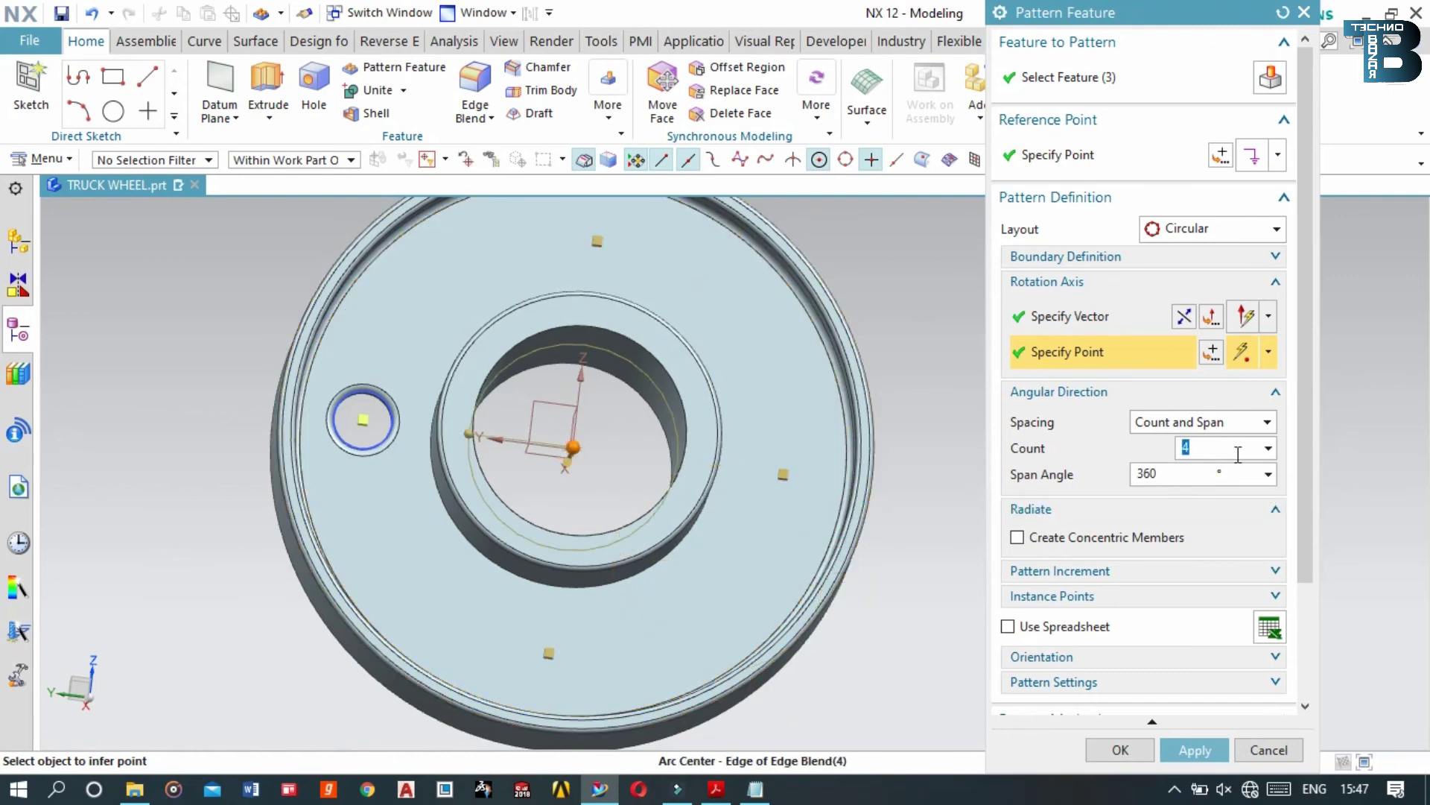
click(1121, 751)
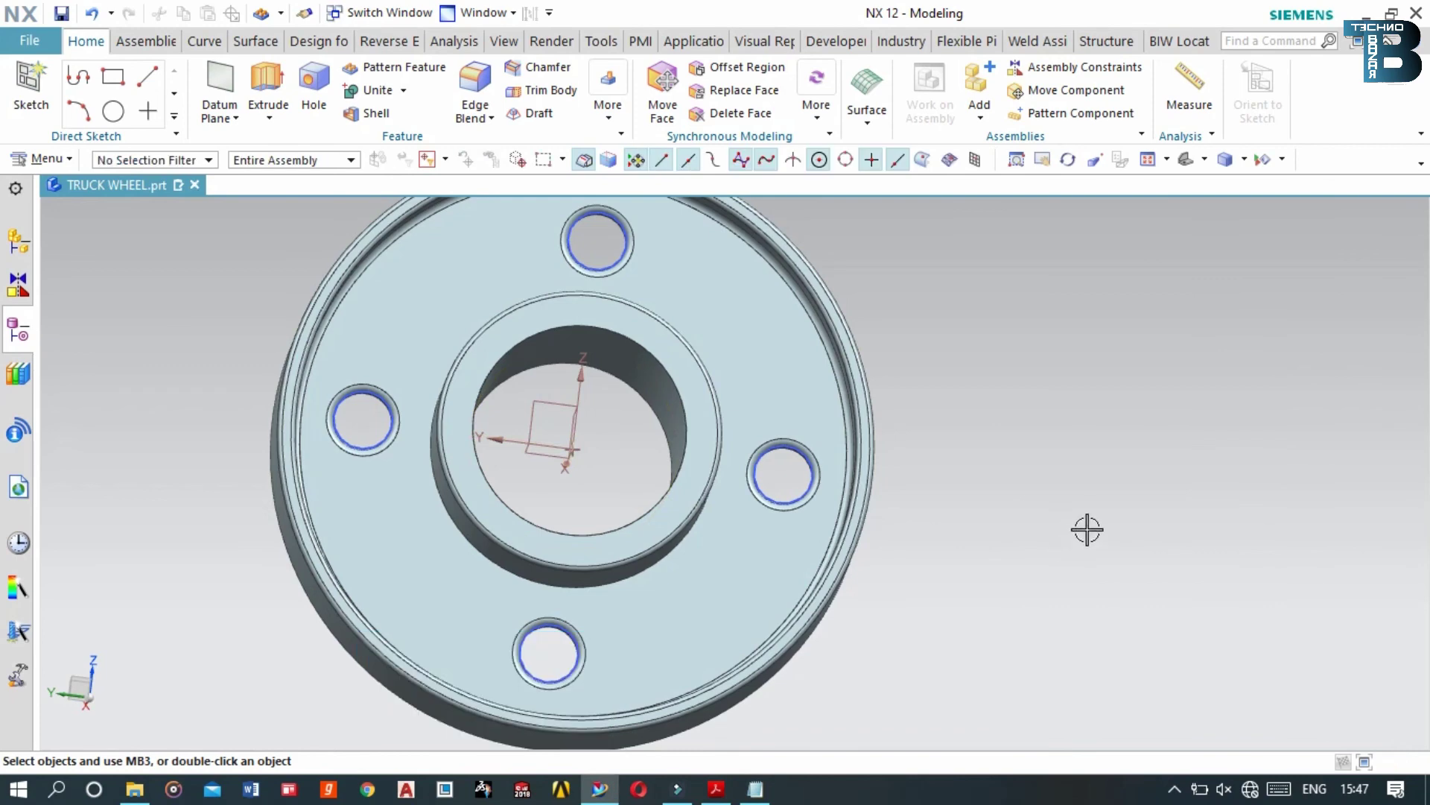
middle_drag(916, 554, 878, 578)
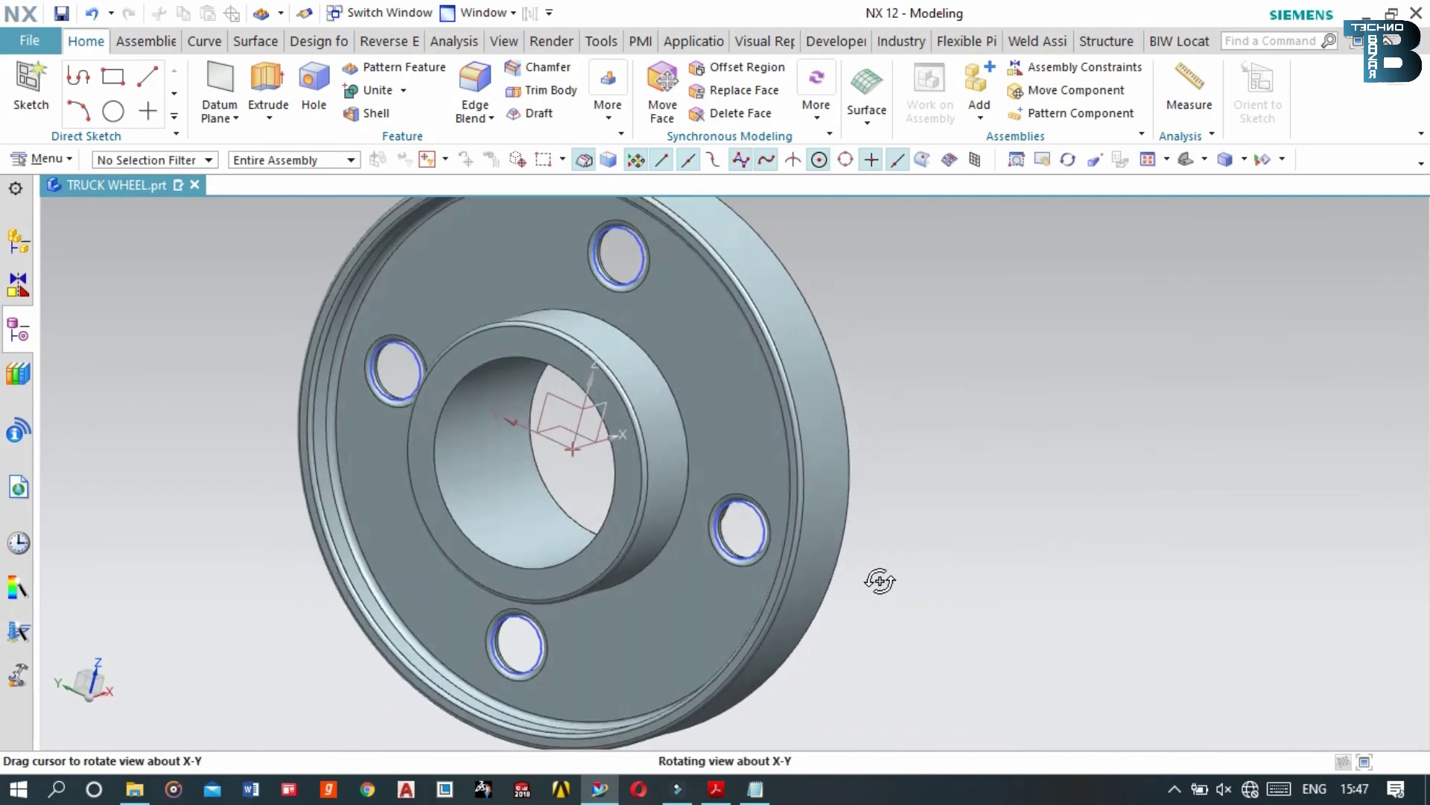
click(755, 789)
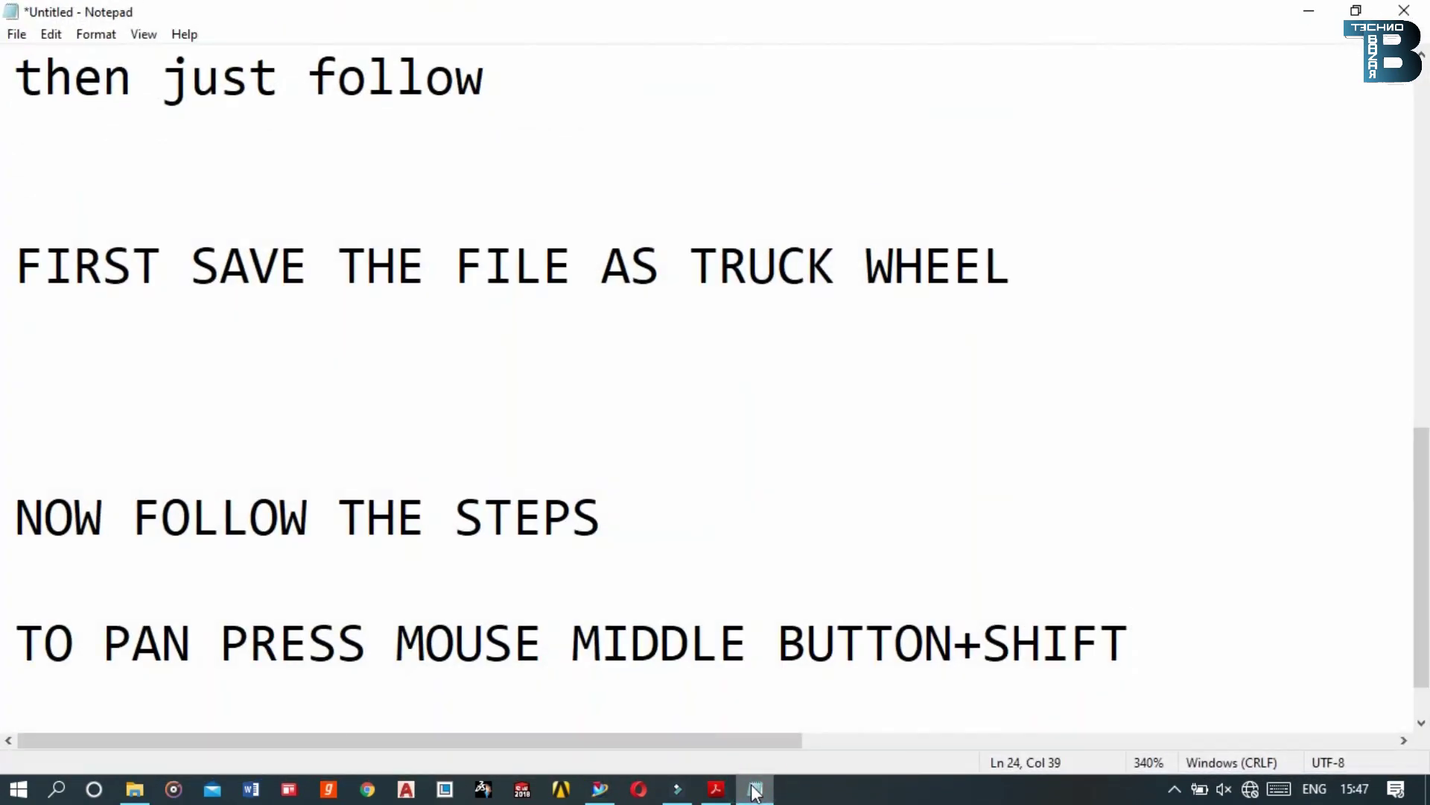
click(755, 790)
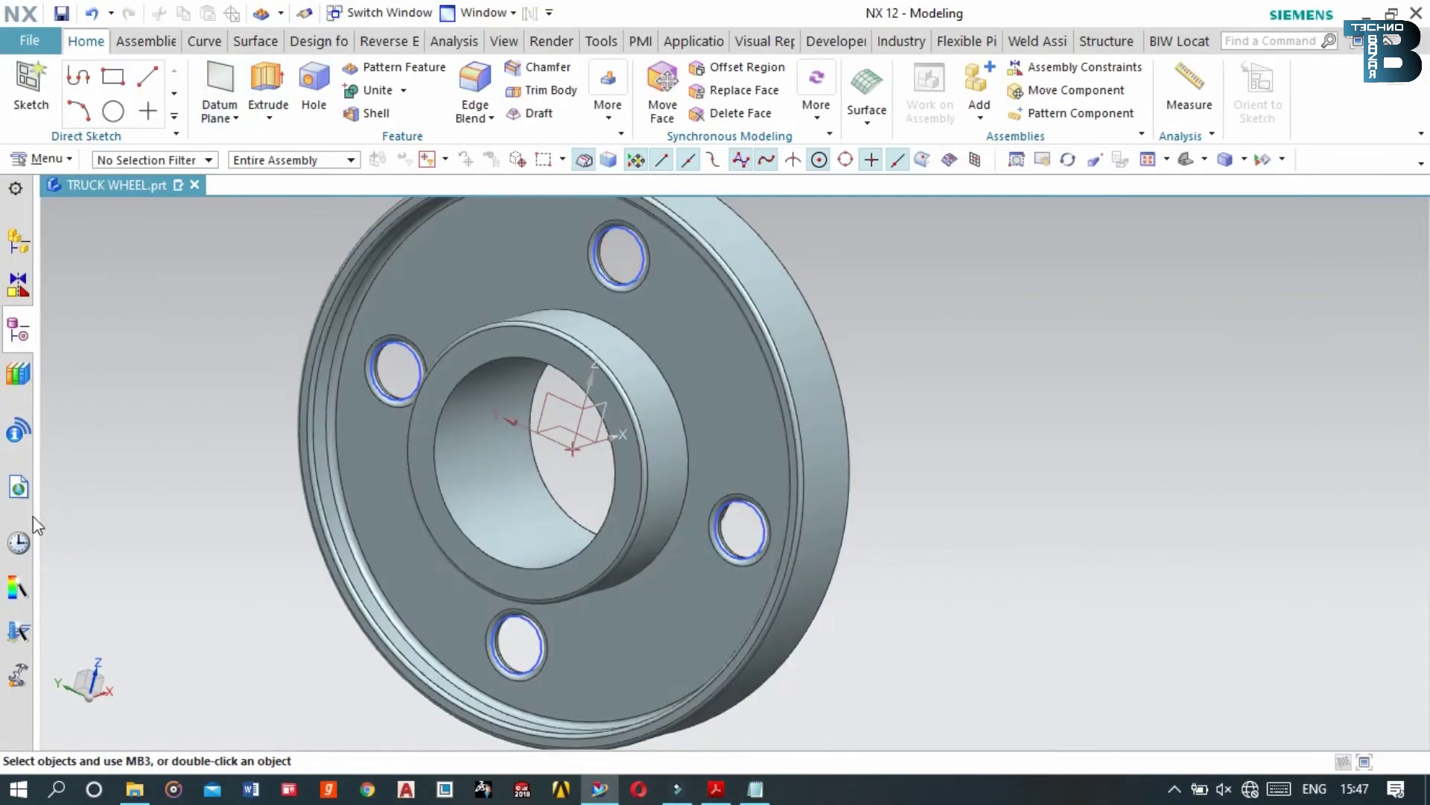
Edit the wheel's Revolve feature and set its end angle to 290° to cut the wheel open
click(21, 332)
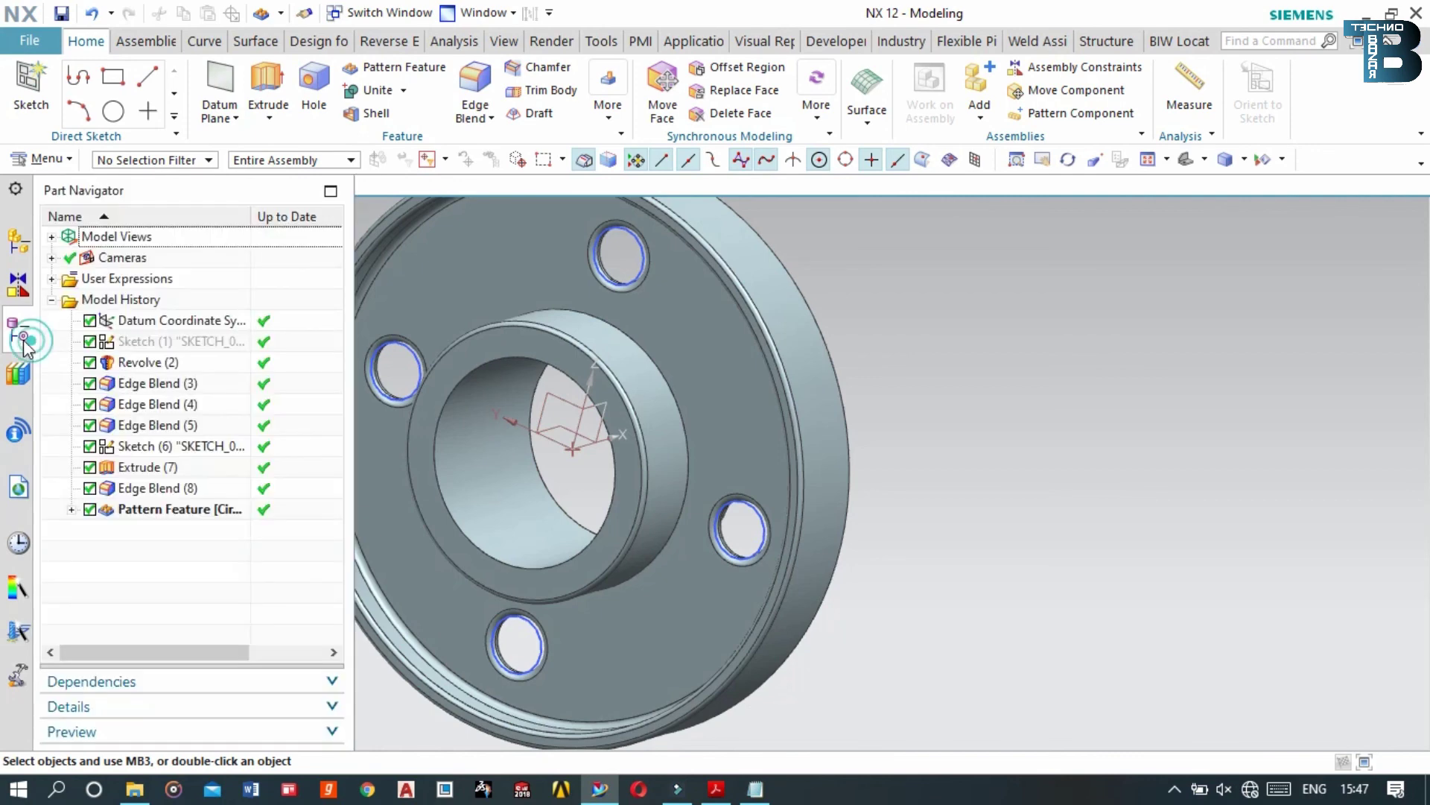
click(184, 361)
double_click(184, 361)
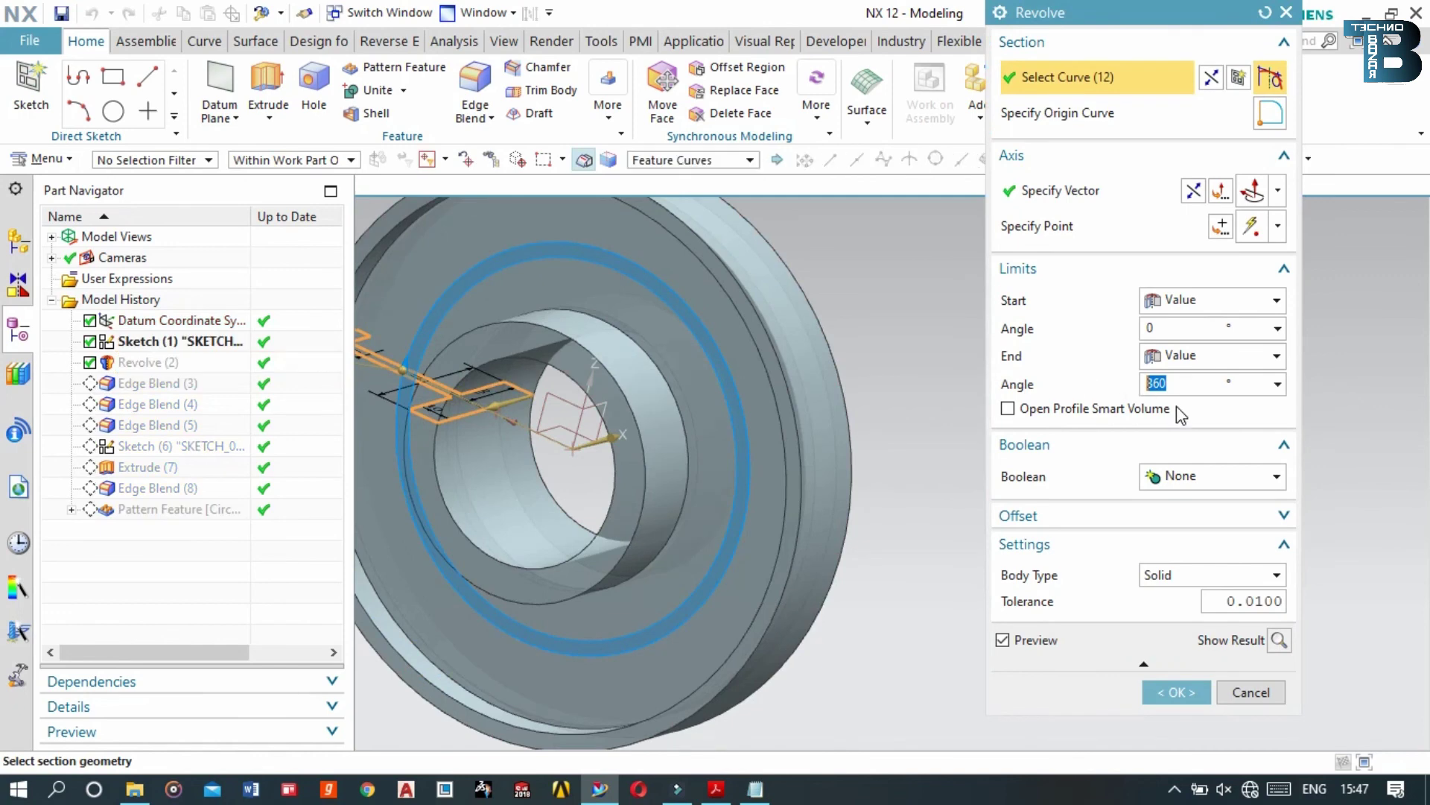
double_click(1162, 383)
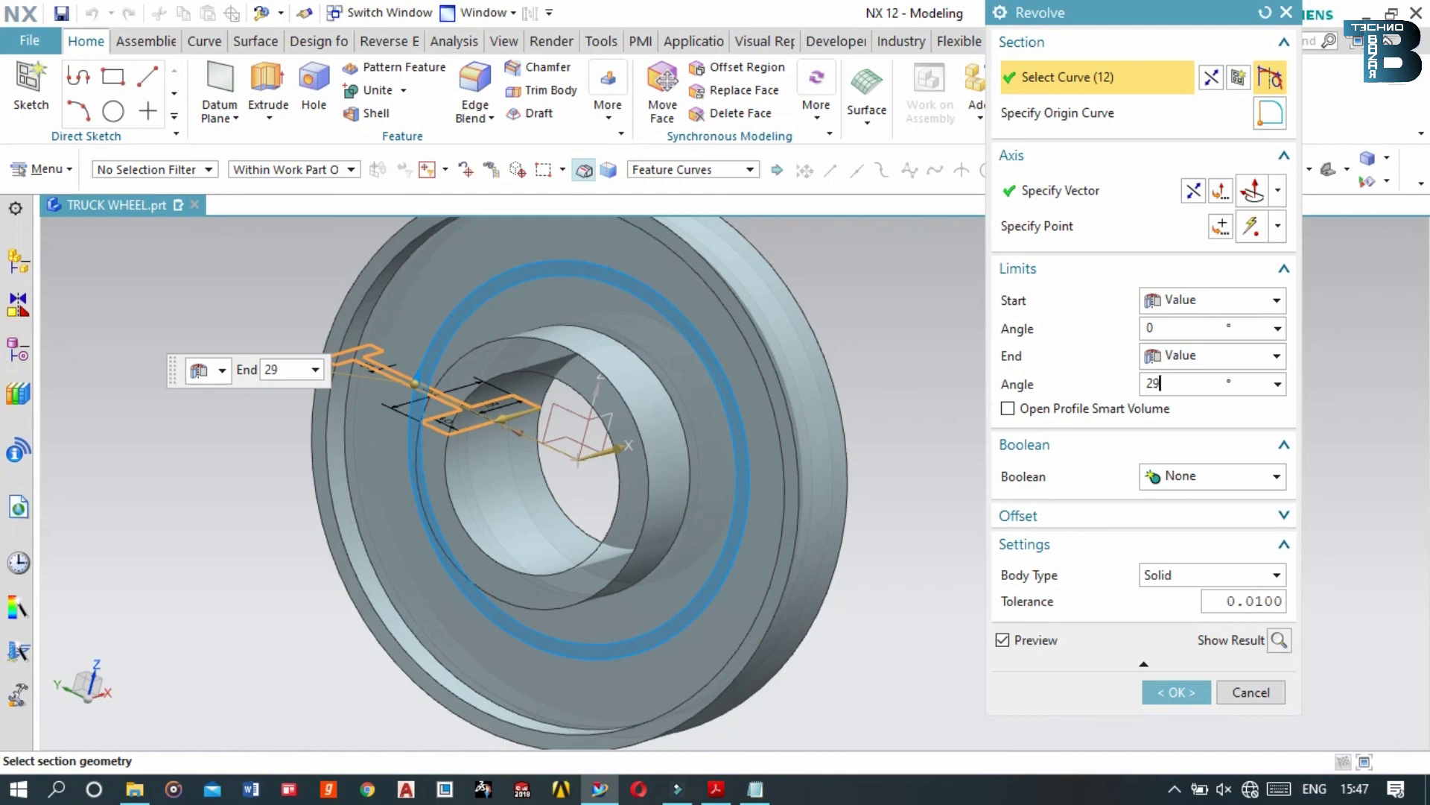
key(Return)
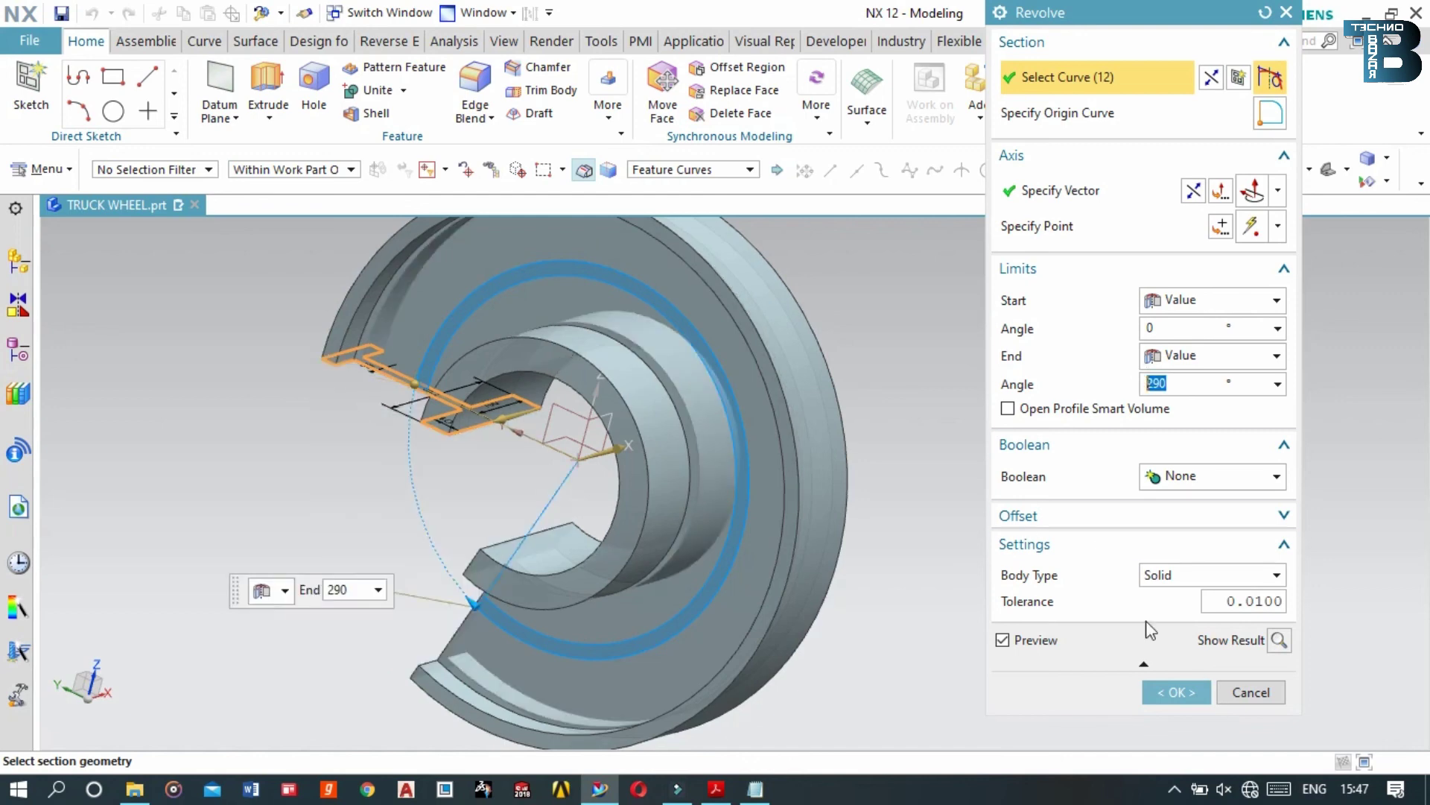
click(1203, 692)
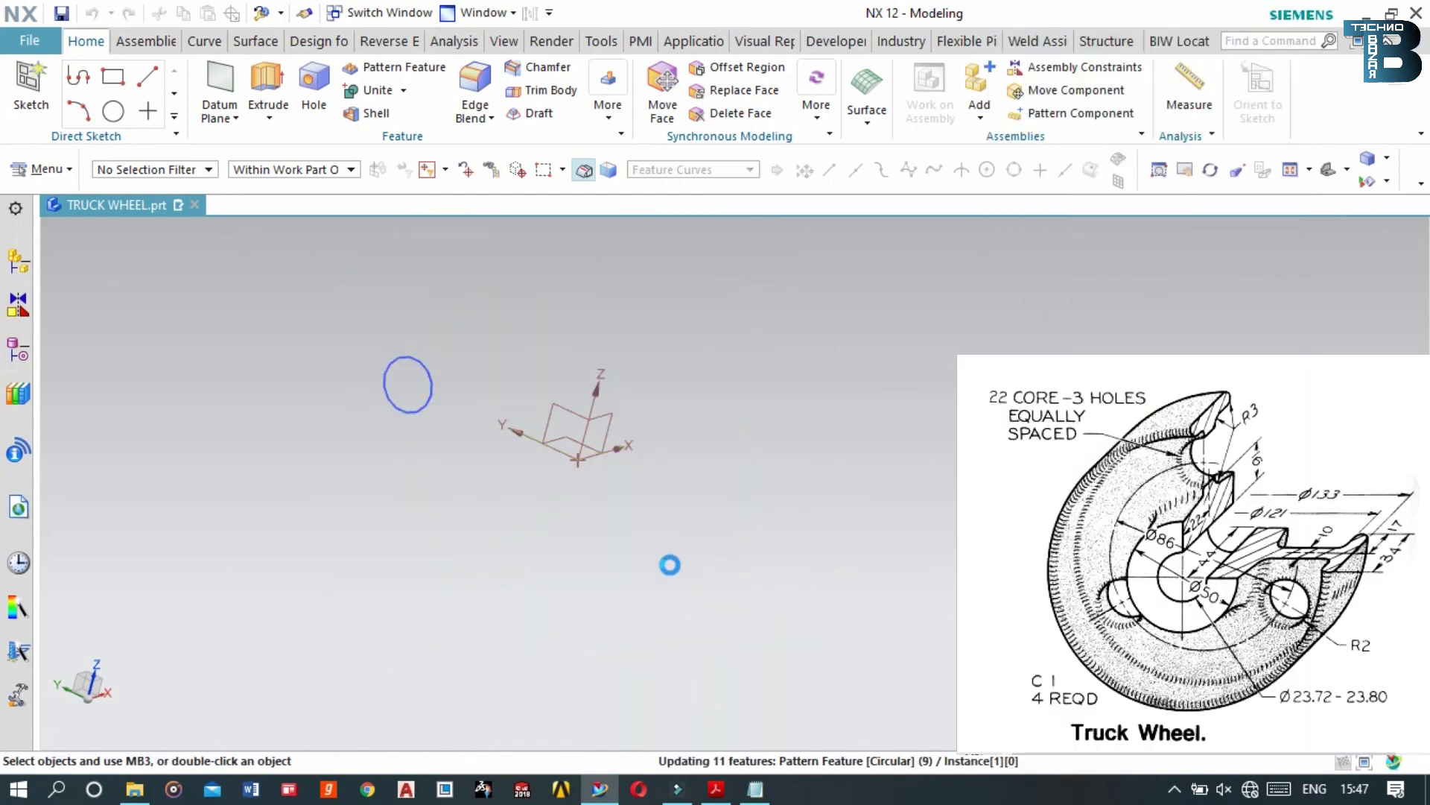
mouse_move(648, 565)
middle_down()
mouse_move(721, 353)
mouse_move(827, 341)
mouse_move(842, 391)
mouse_move(838, 328)
mouse_move(830, 367)
mouse_move(829, 338)
mouse_move(777, 402)
middle_up()
Switch to Notepad and add the line "NOW THIS IS READY GUYS" below the existing notes, followed by a blank line
click(755, 788)
text(NOW THIS IS READY)
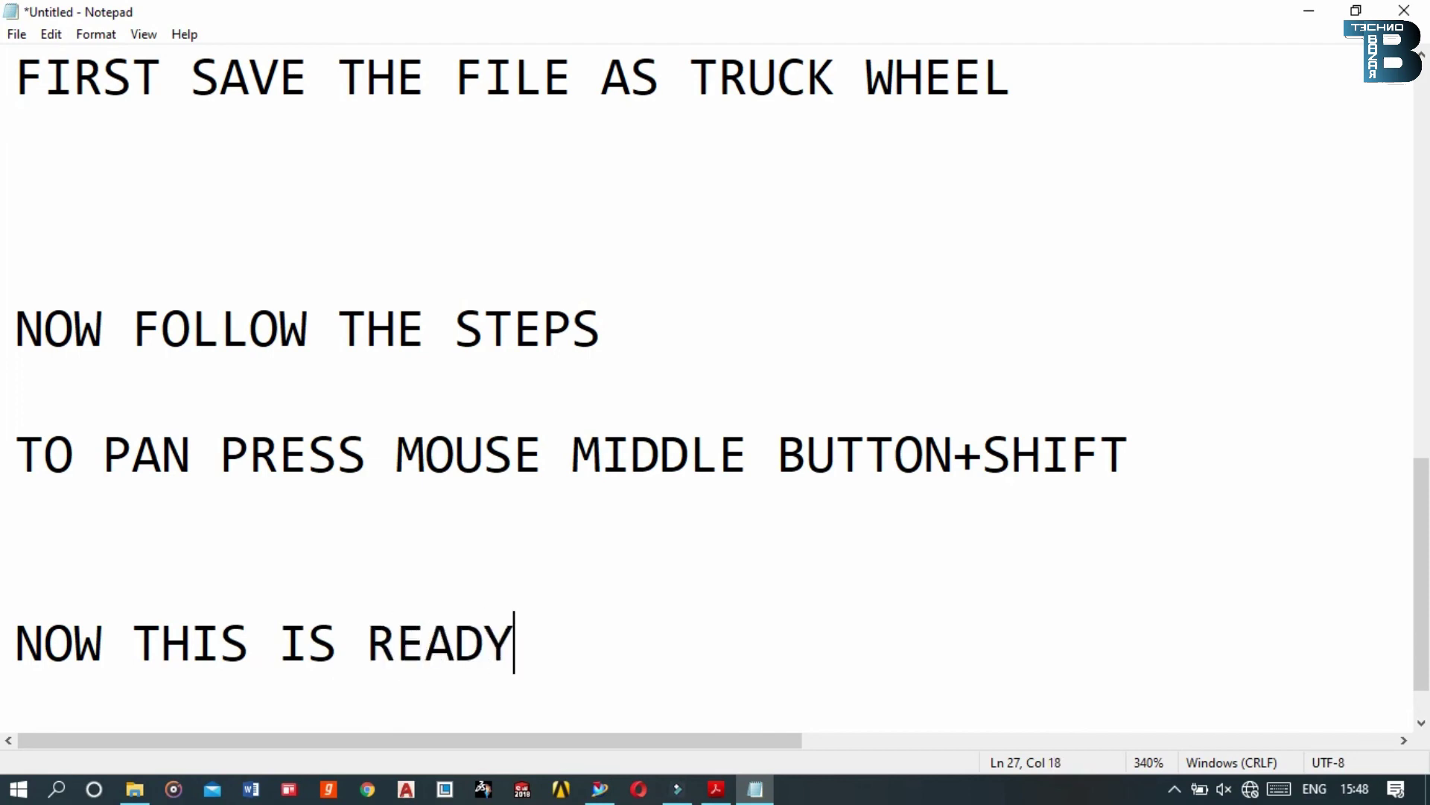
text(GUYS)
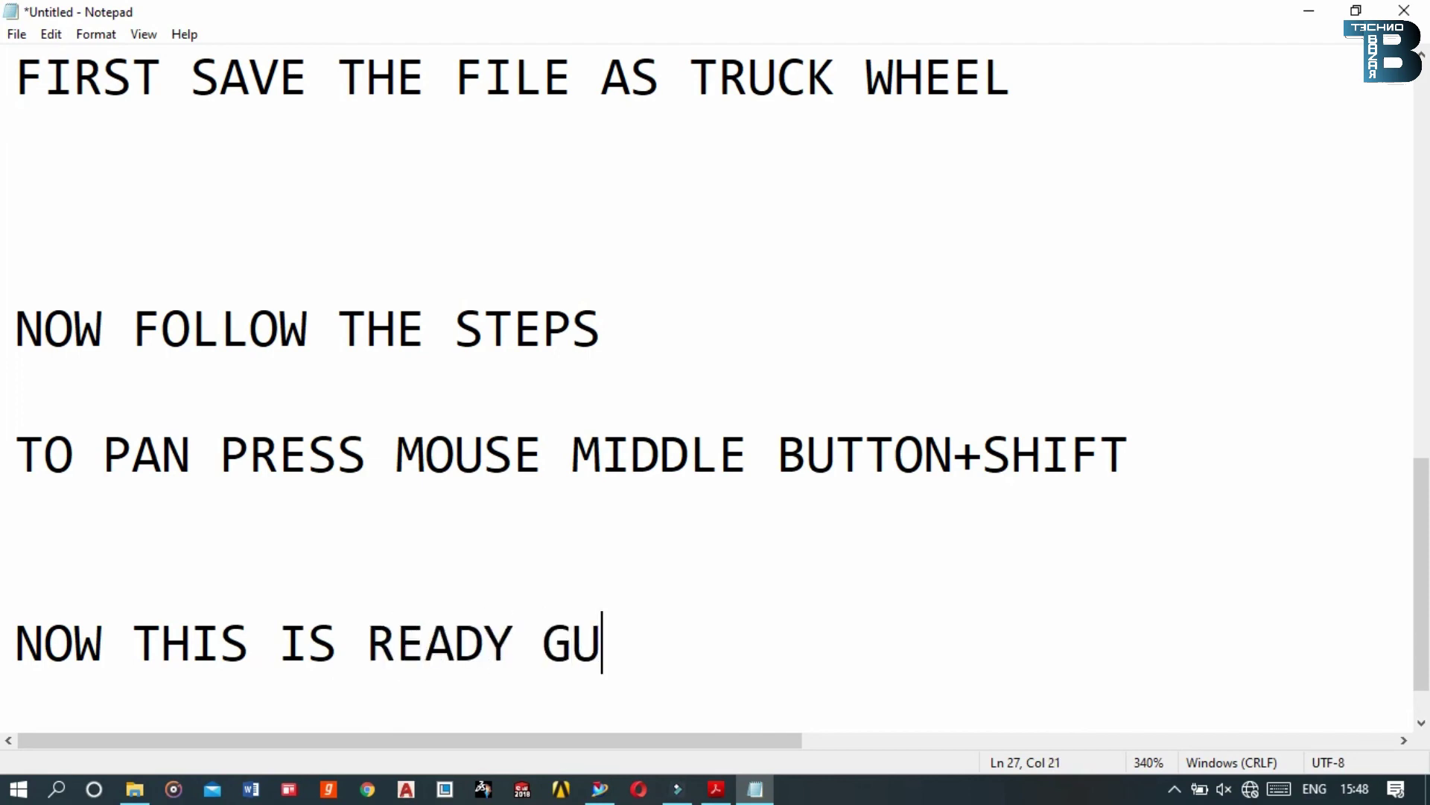
key(Return)
key(Return)
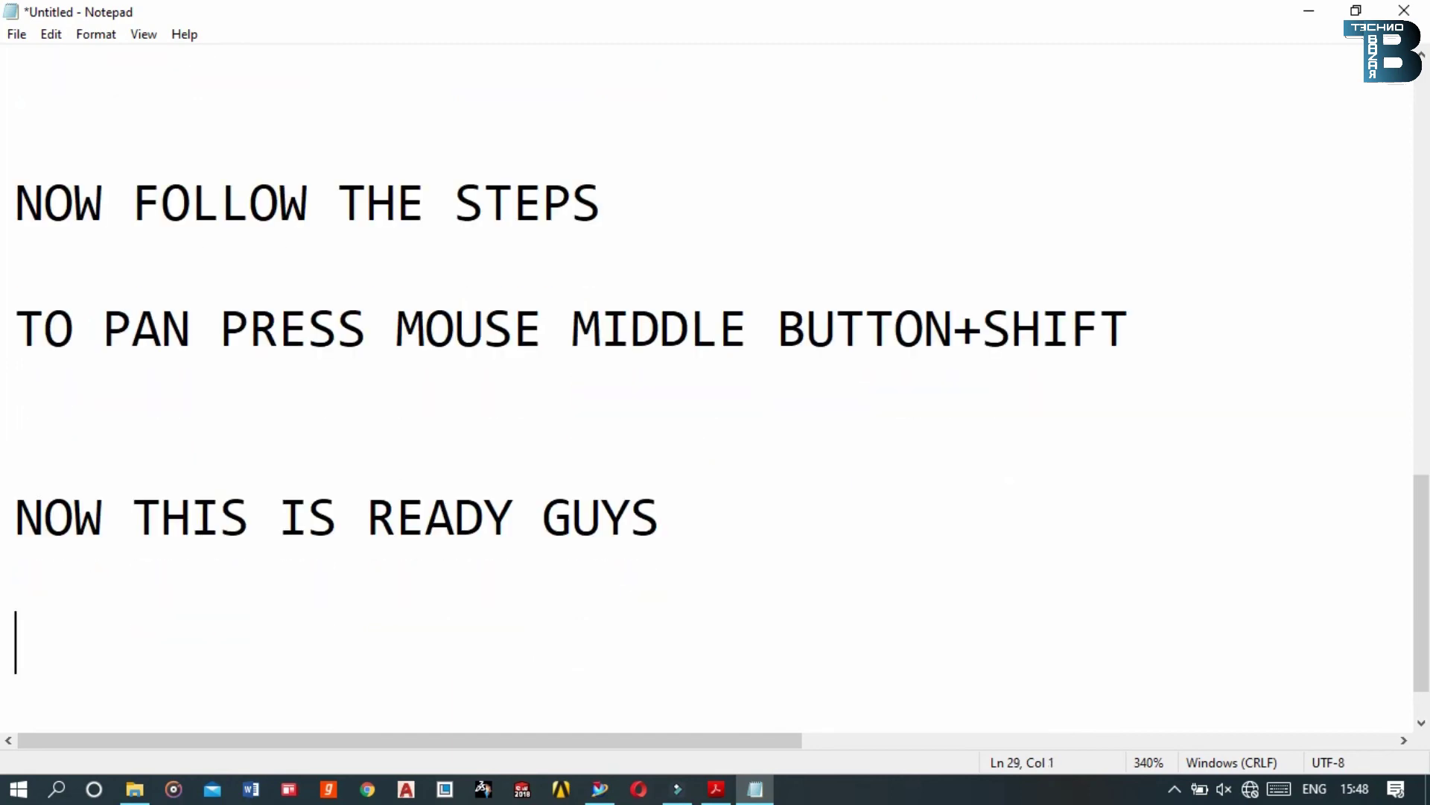
Write the line "IF YOU ENJOYED PLEASE LIKE SHARE AND SUBSCRIBE MY CHANNEL" at the end of the notes
text(IFN)
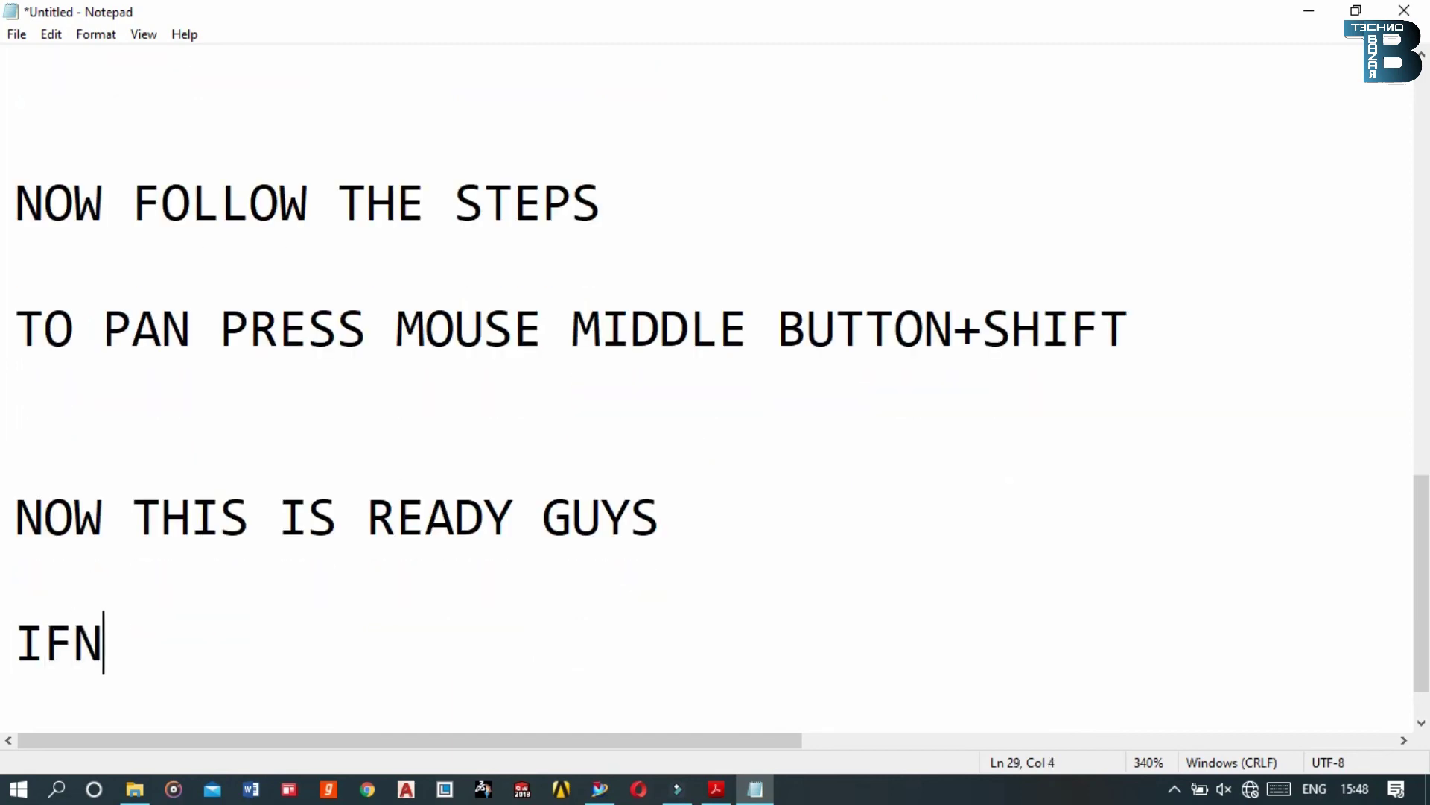
key(BackSpace)
text(U)
key(BackSpace)
text(YOU ENJOYE)
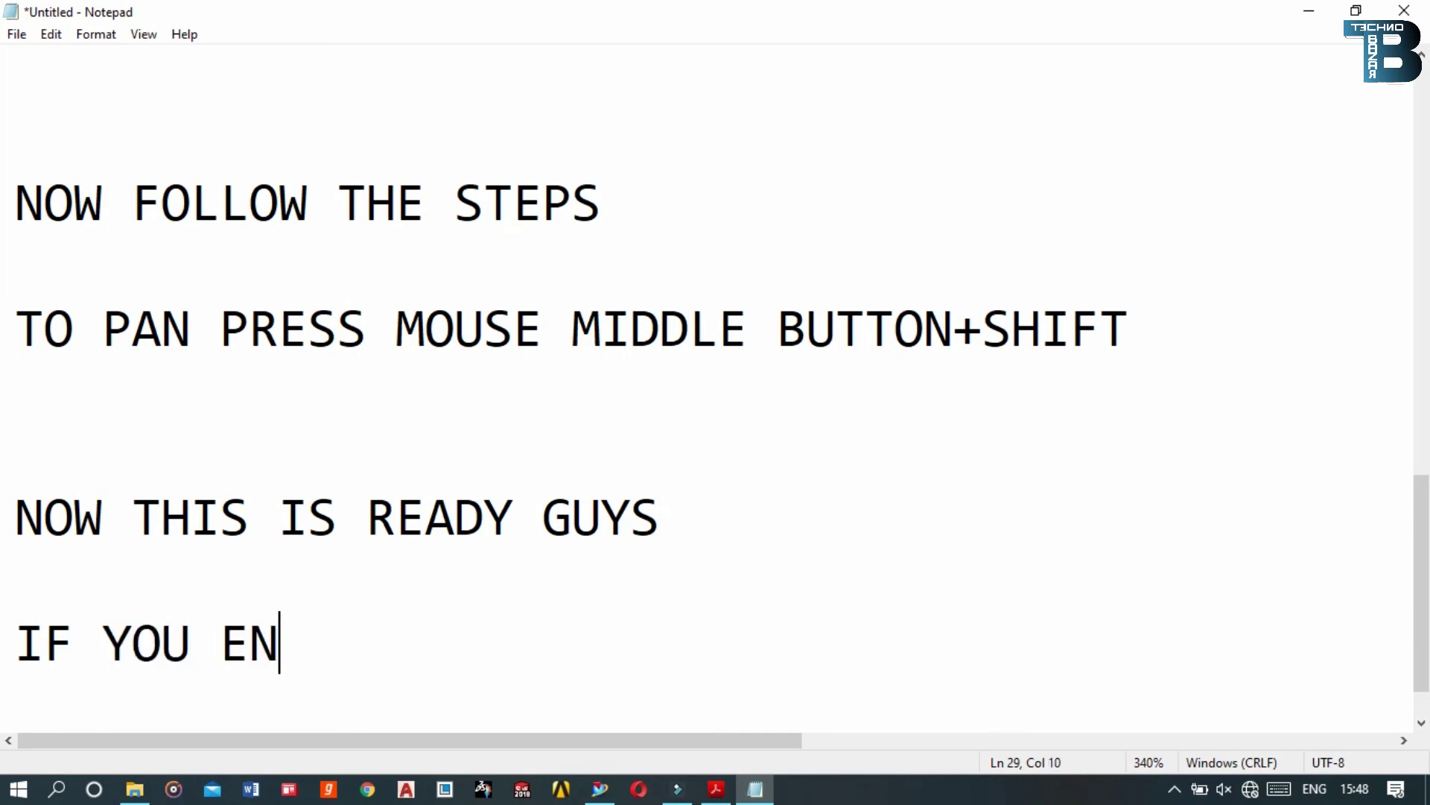
text(D )
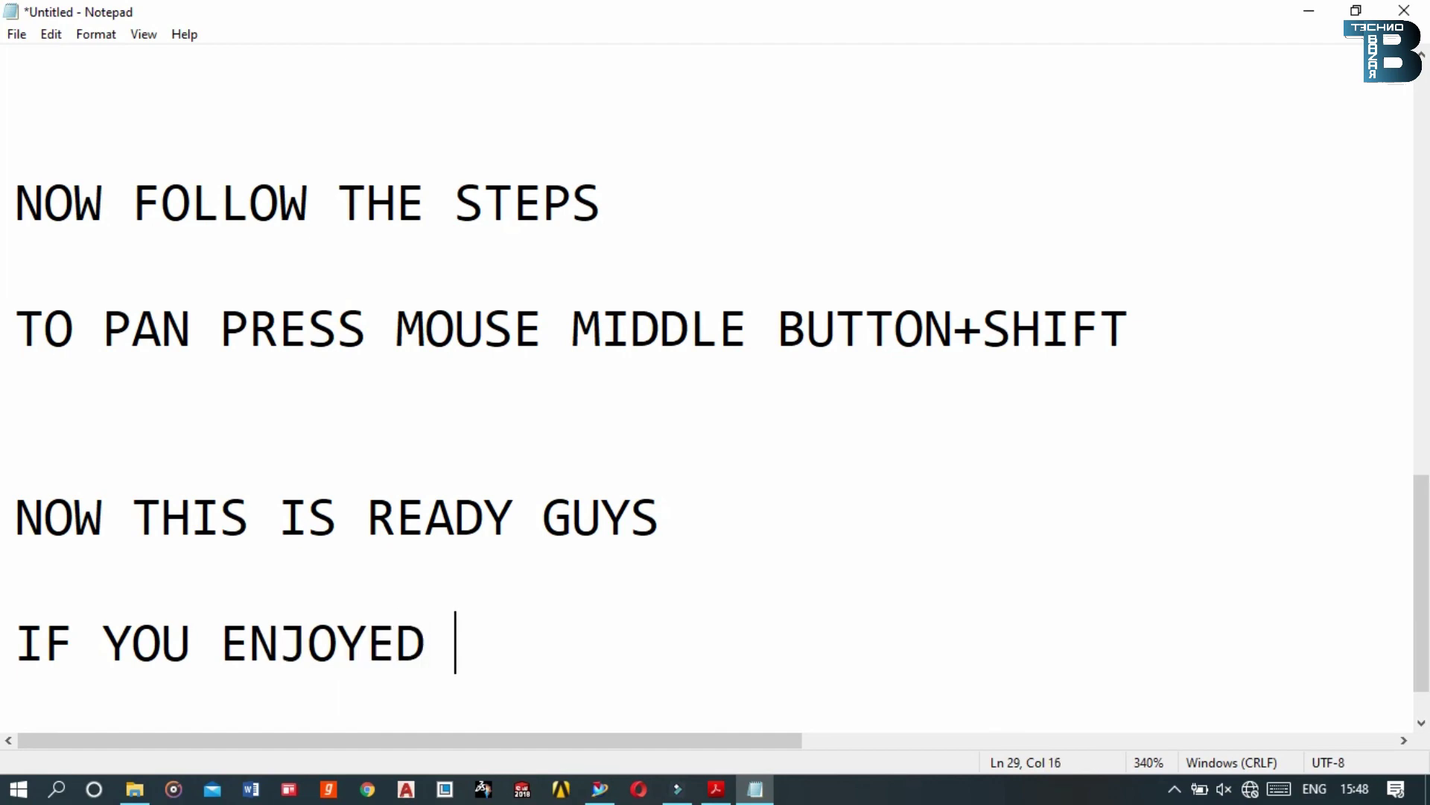
text(PLE)
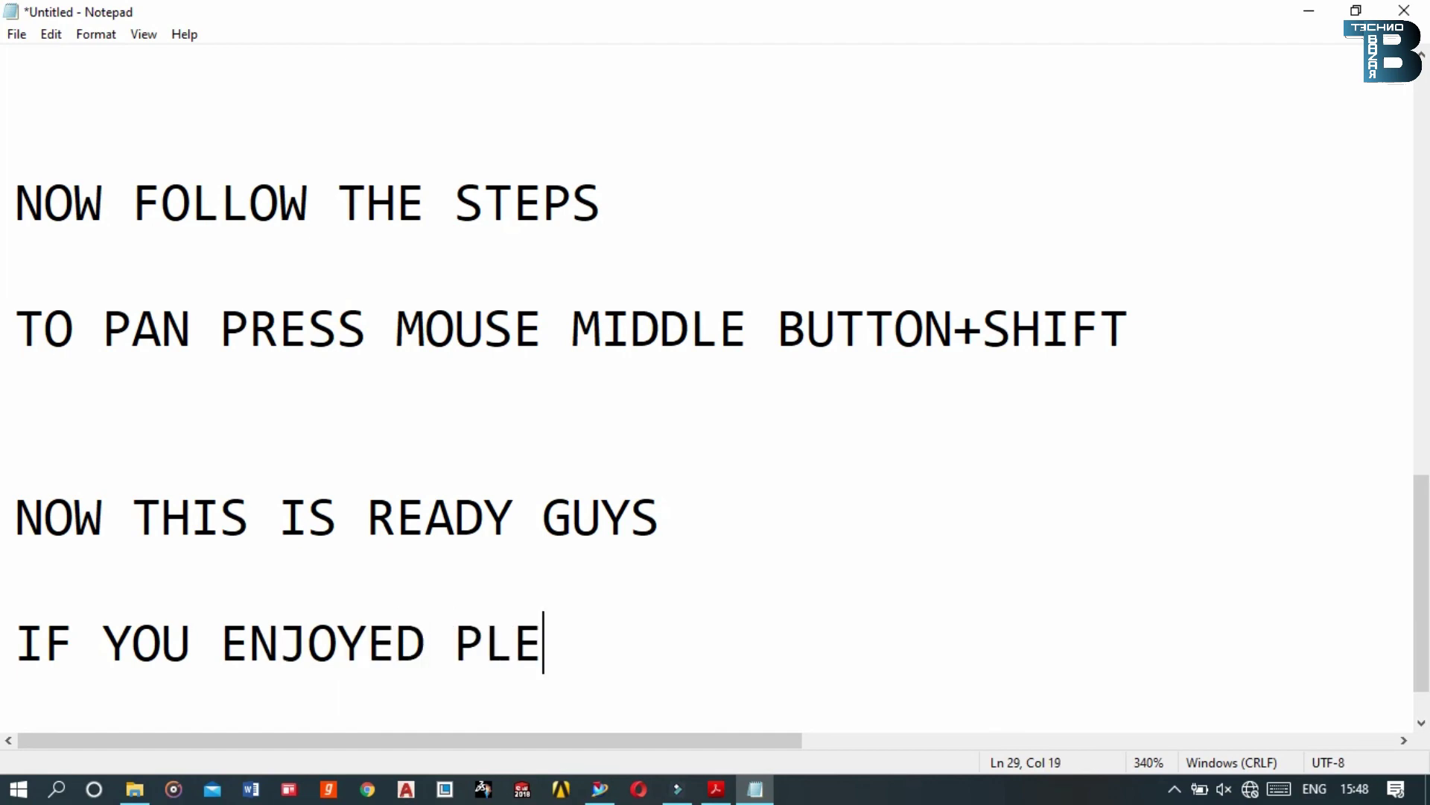
text(ASE LI)
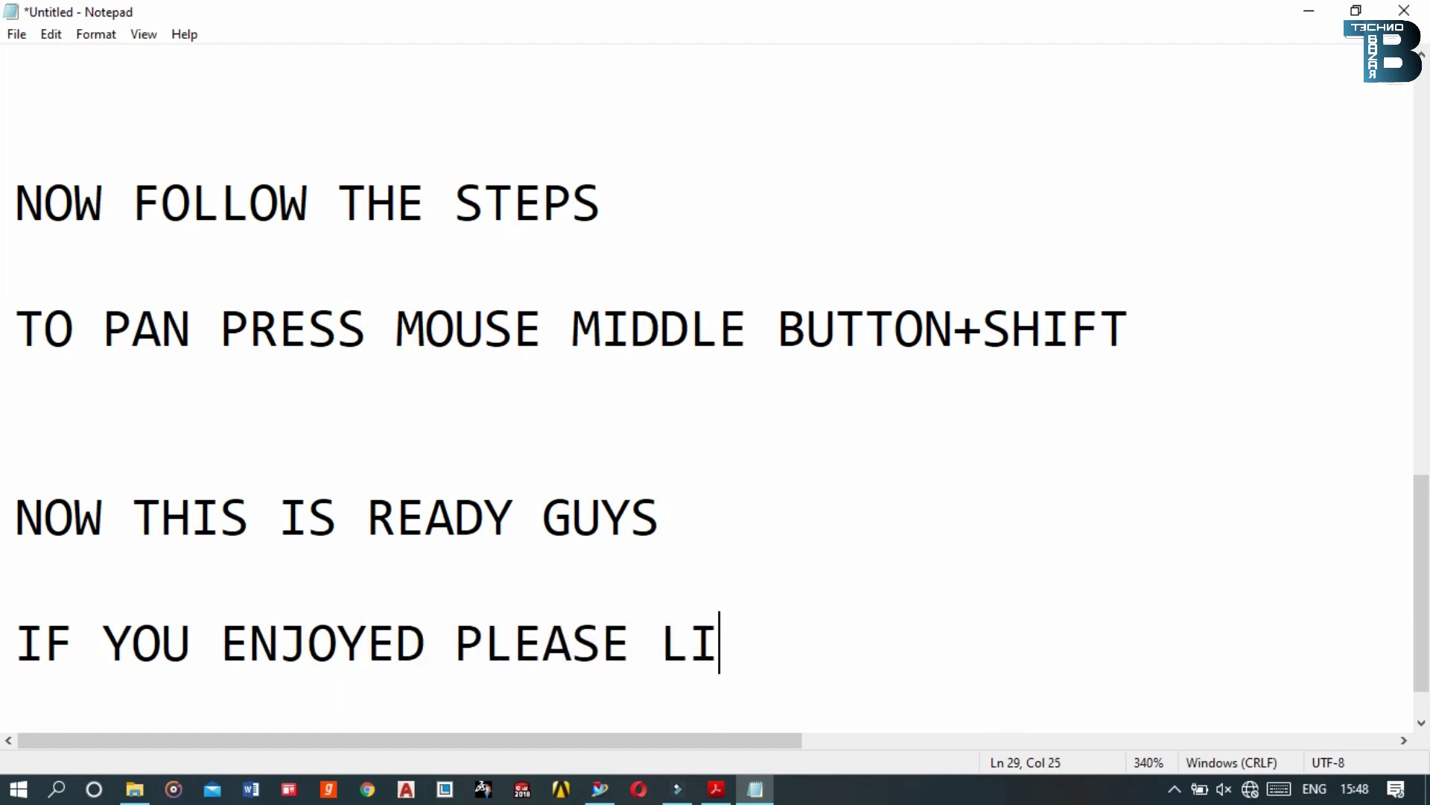
text(KE SHAR)
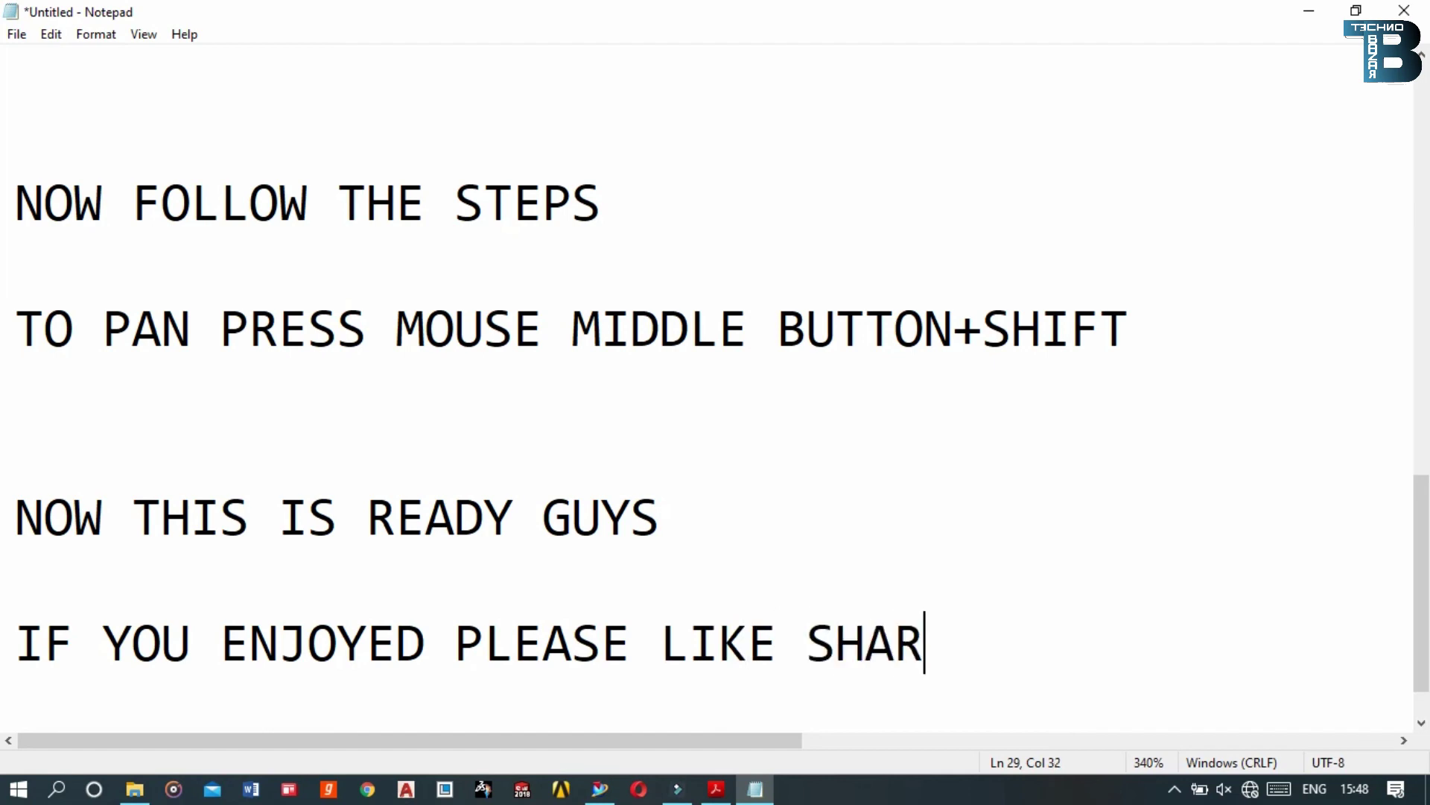
text(E AND S)
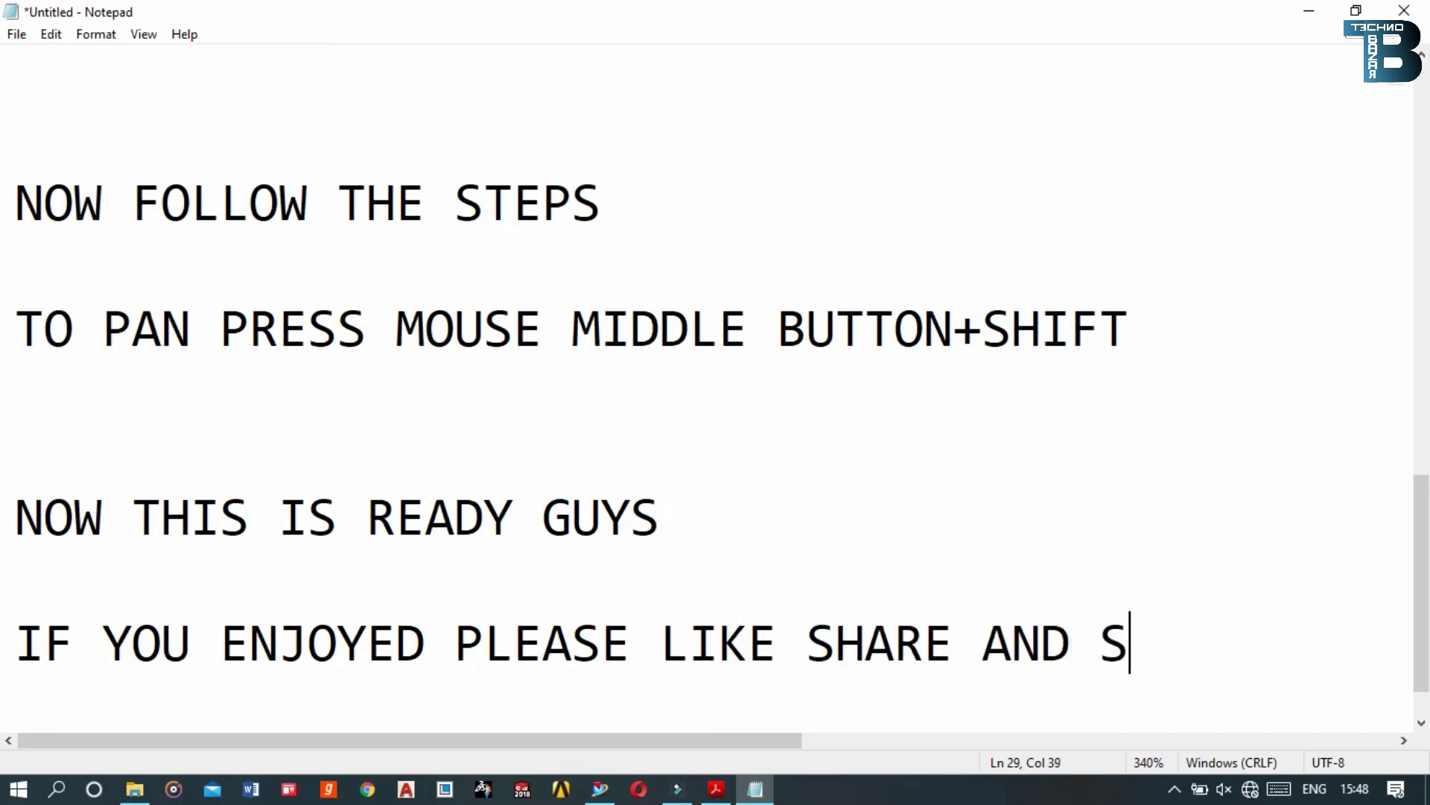
text(UBSCRIN)
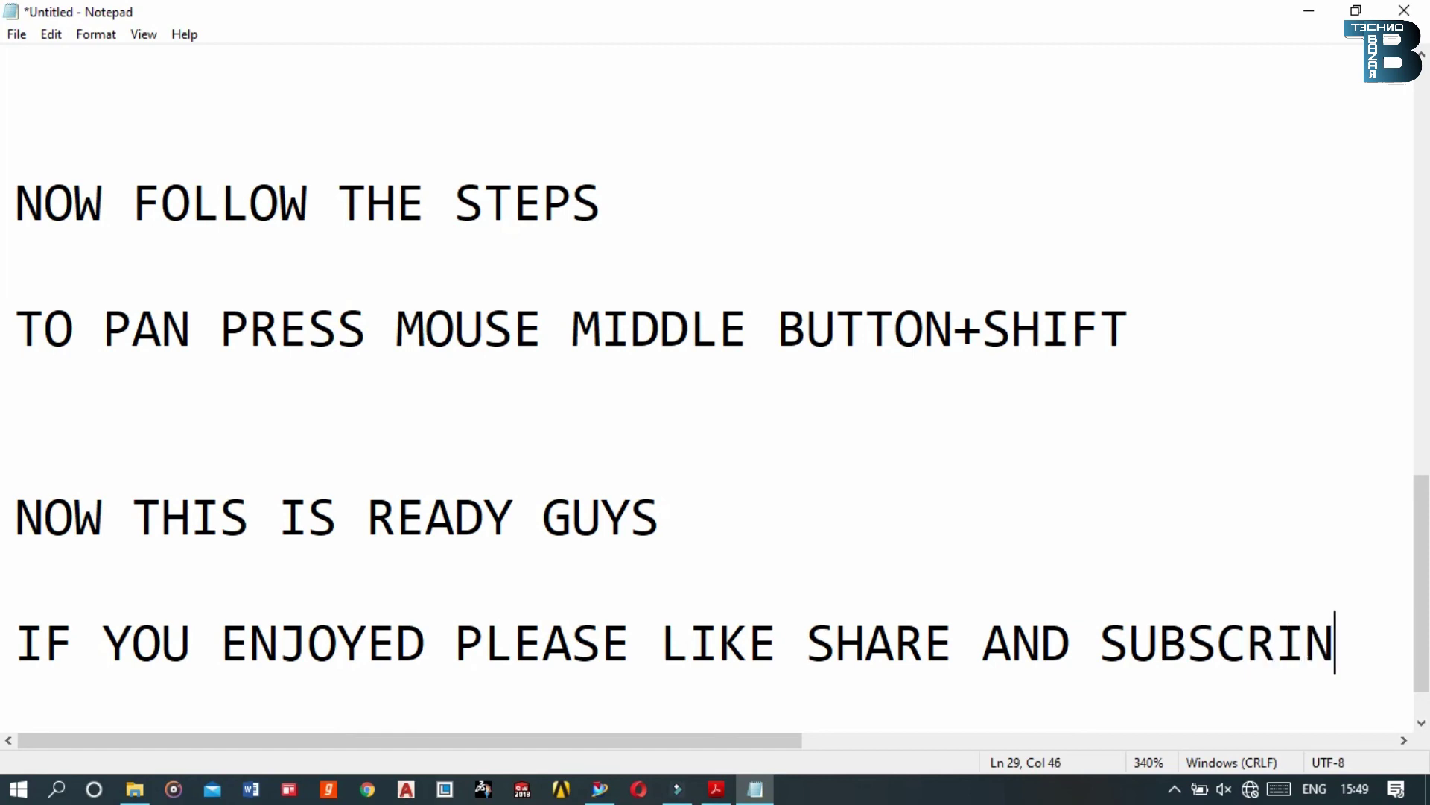
key(BackSpace)
text(BE M)
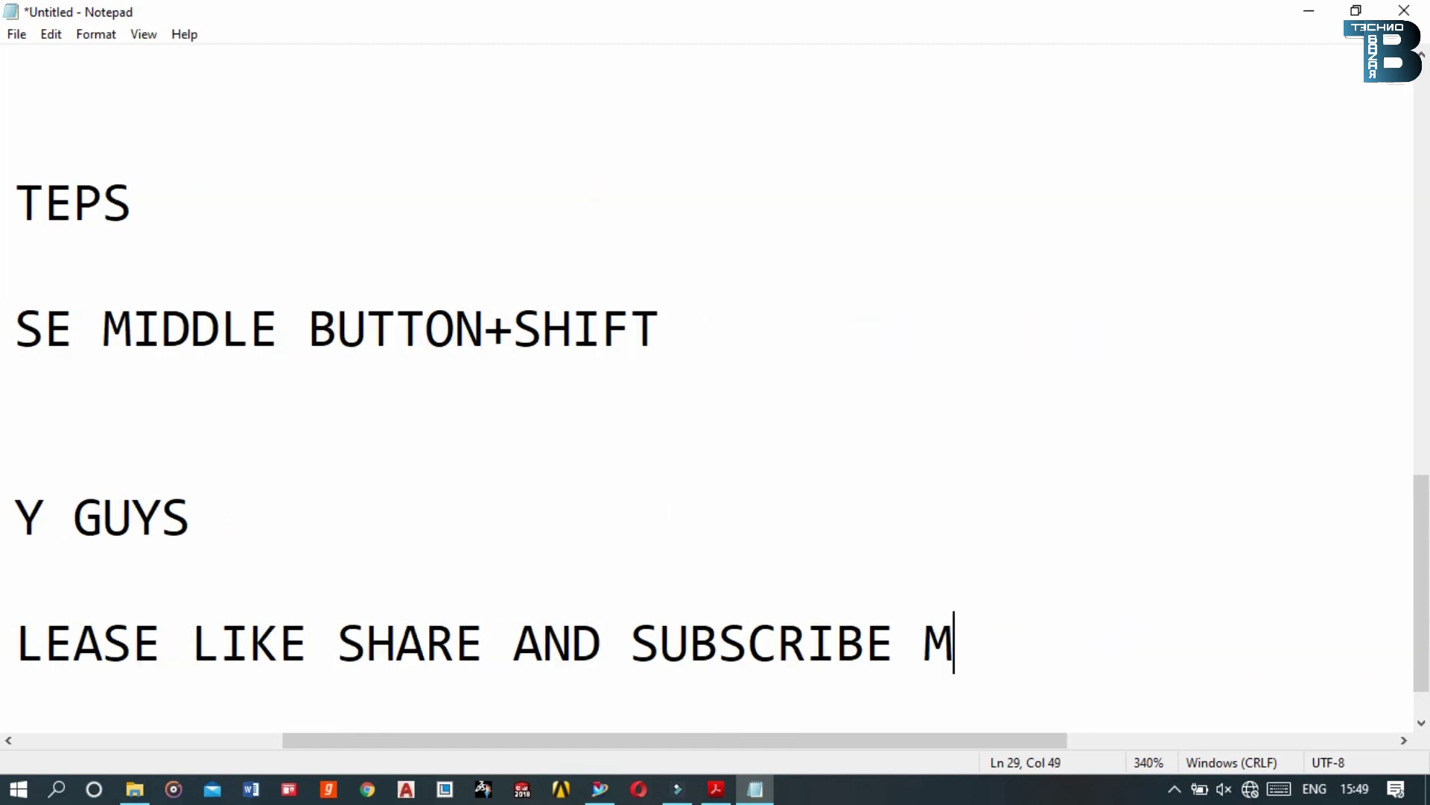
text(Y CHANNEL)
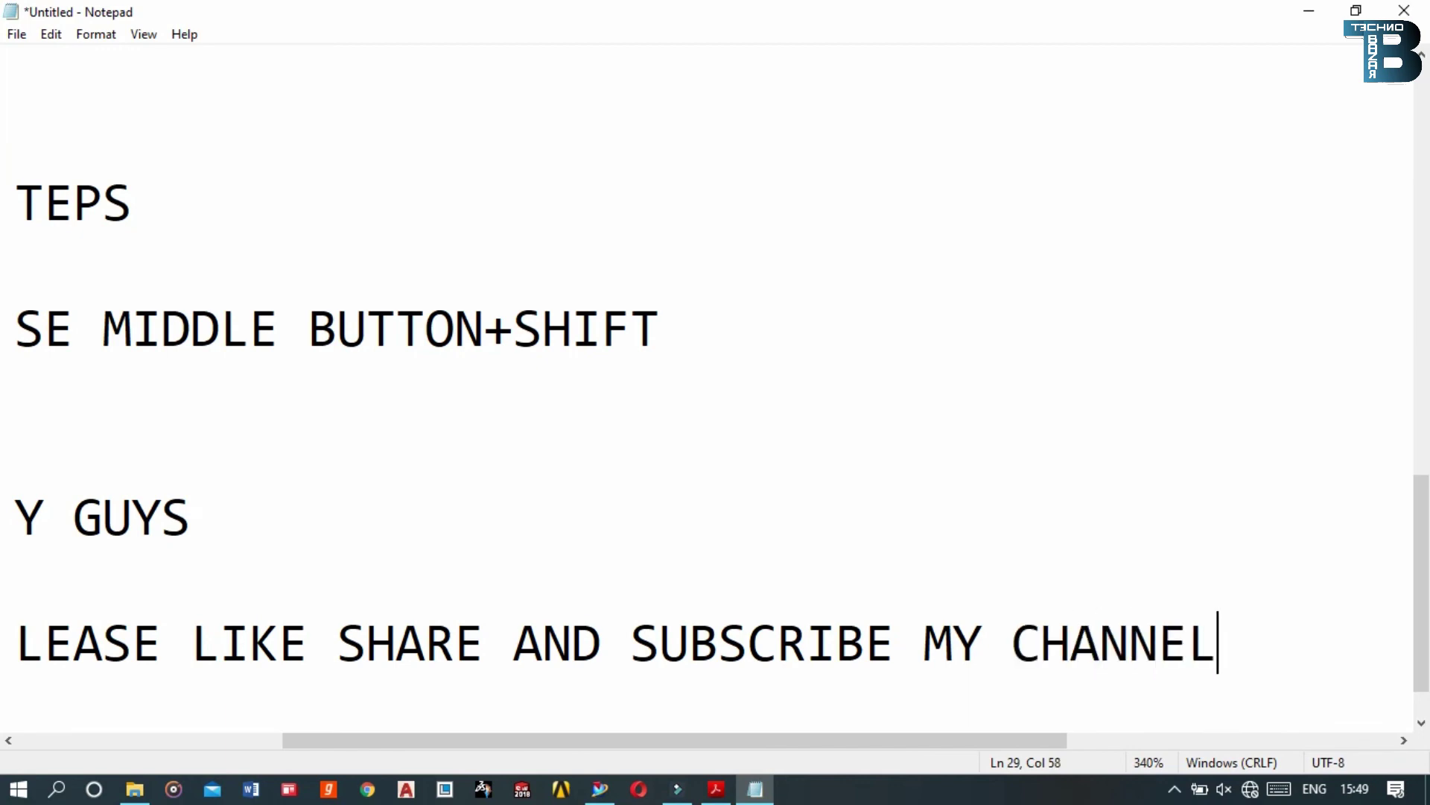
Add the closing line "THANKS FOR WATCHING GUYS" below the subscribe request, leaving one blank line between them
key(Return)
key(Return)
text(THA)
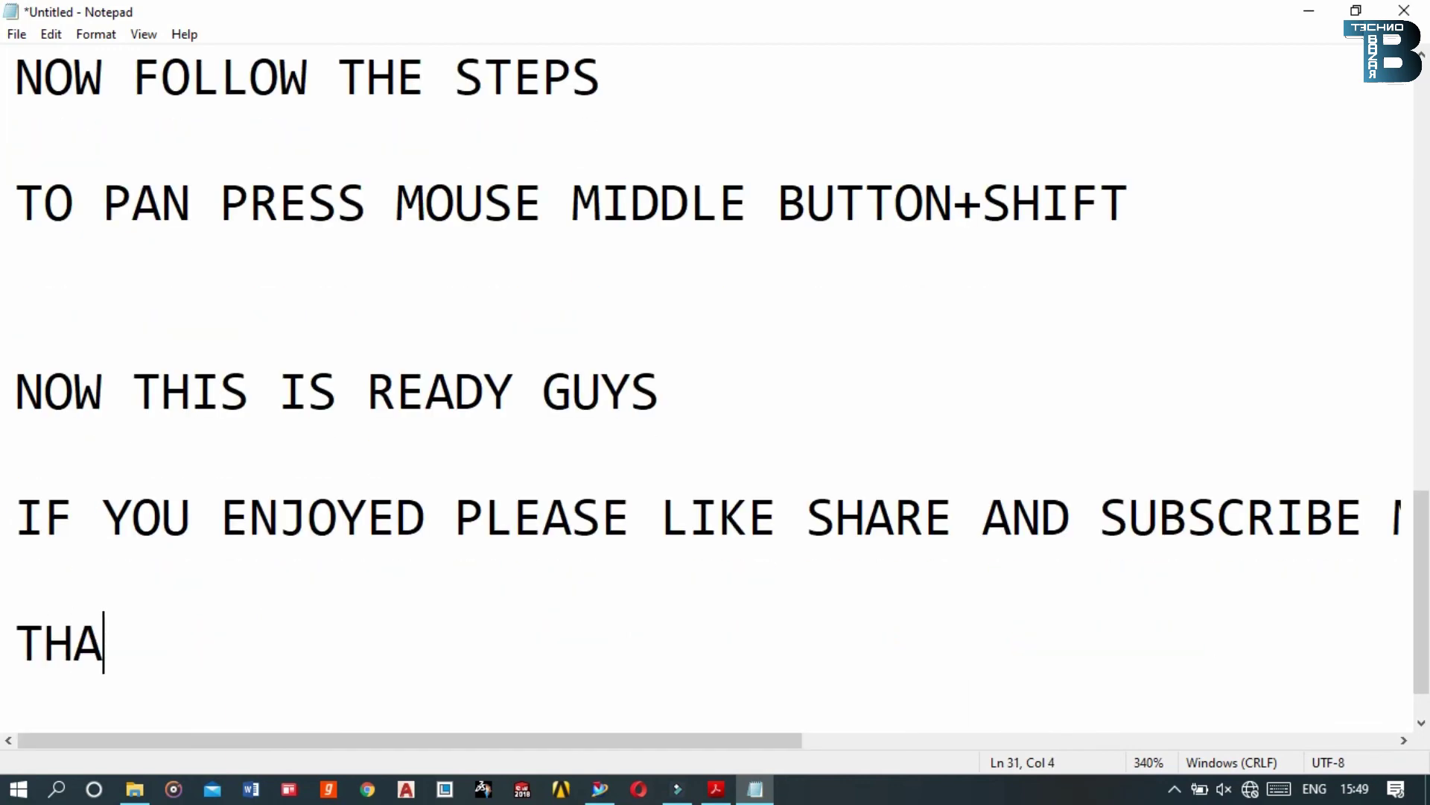
text(NKS F)
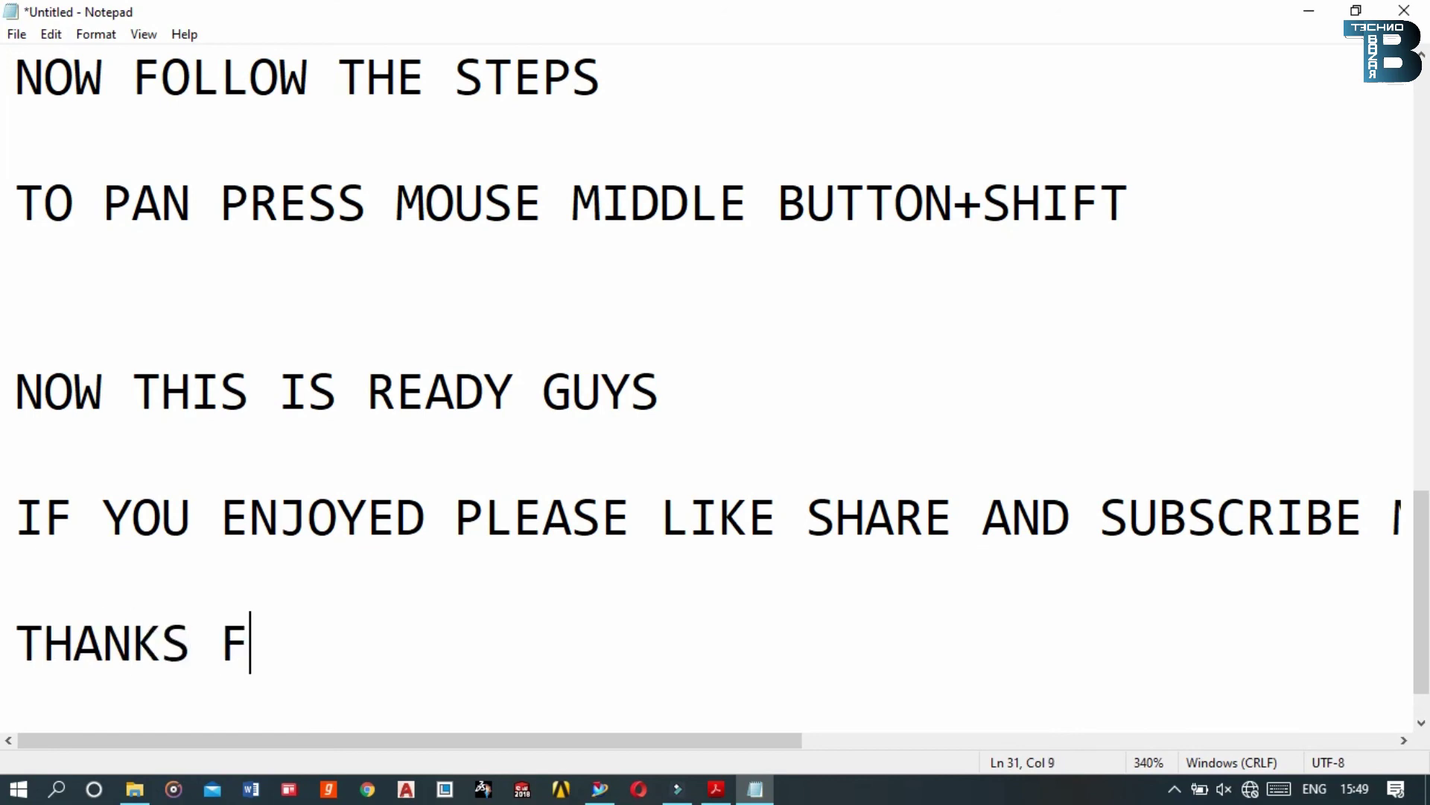
text(OR WA)
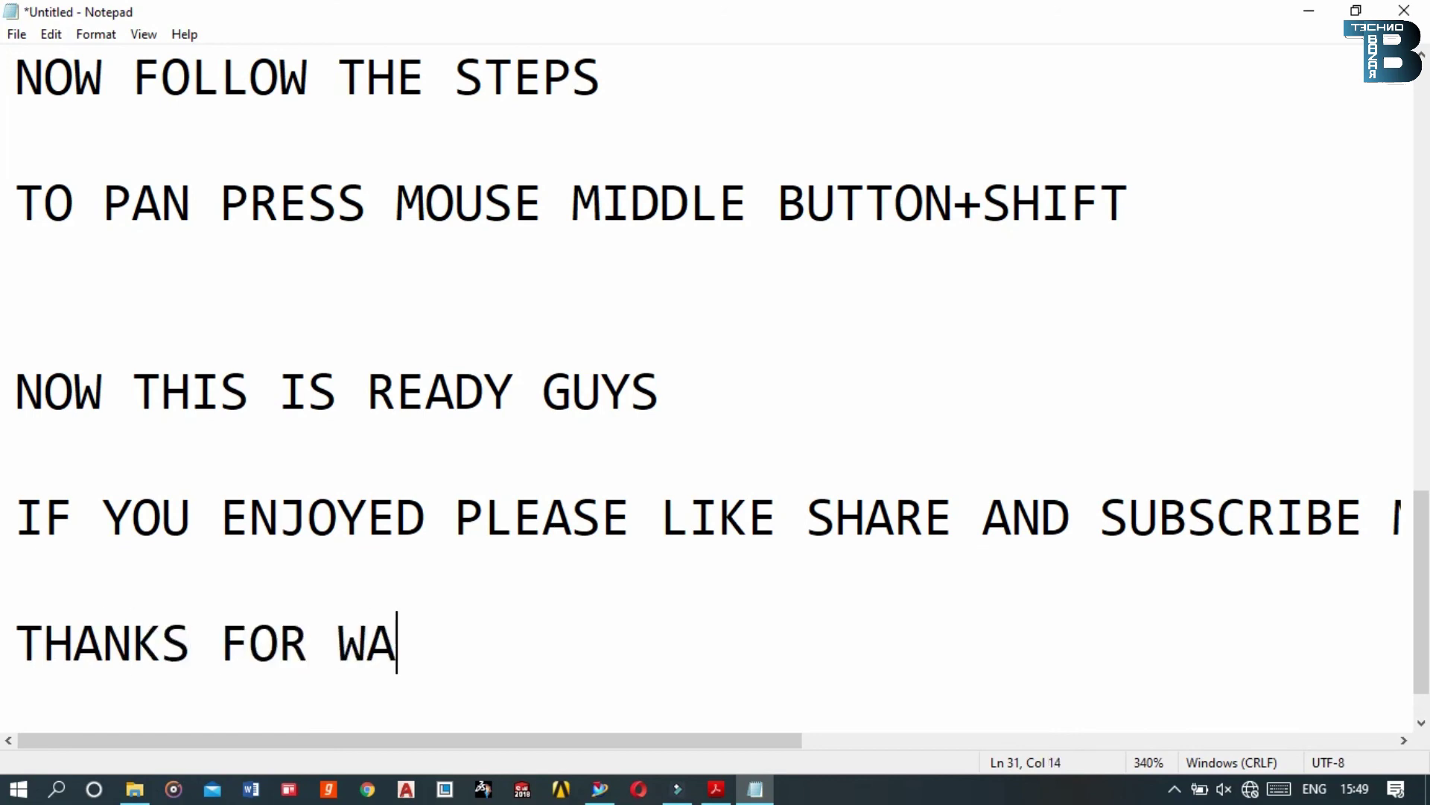
text(TCHING)
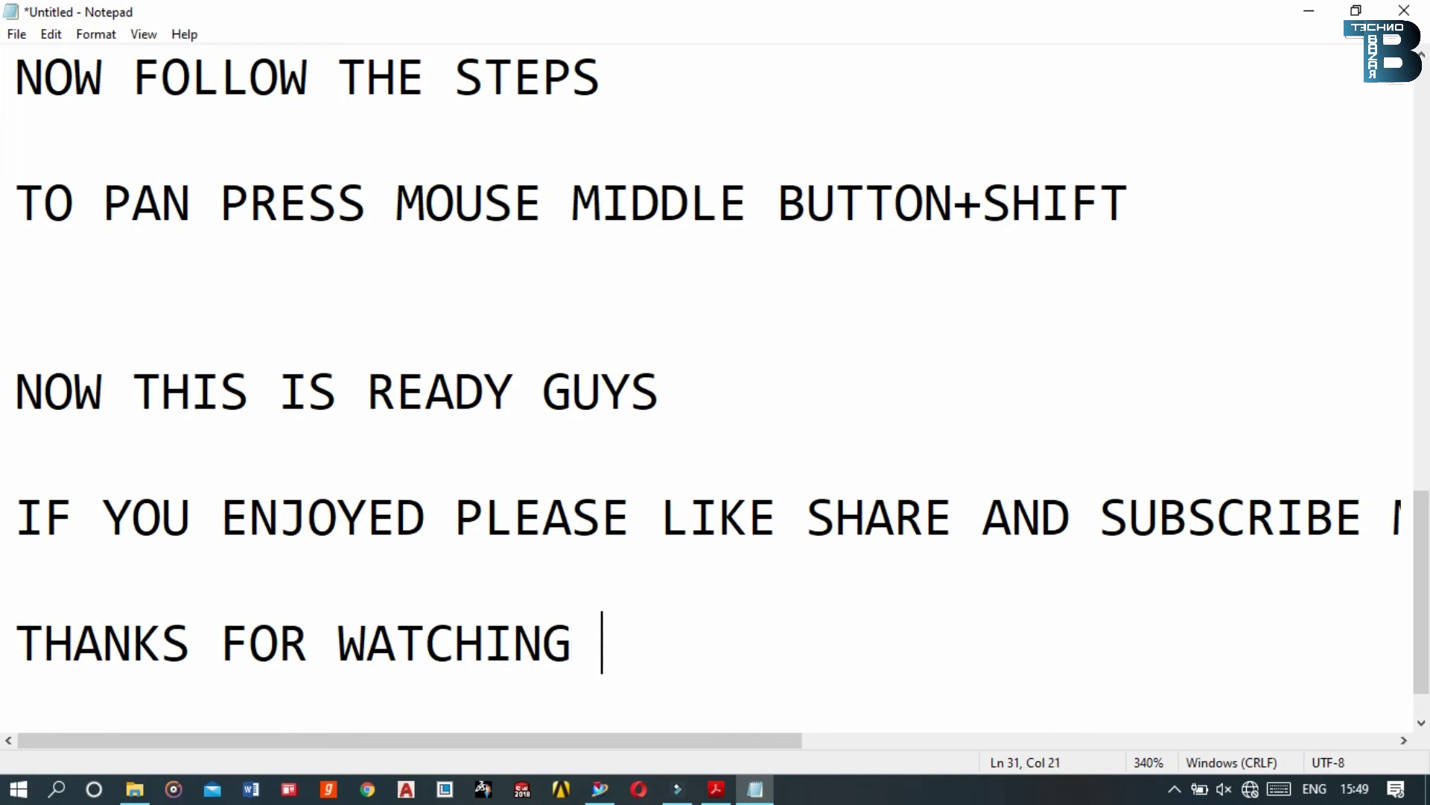
text( GUYS)
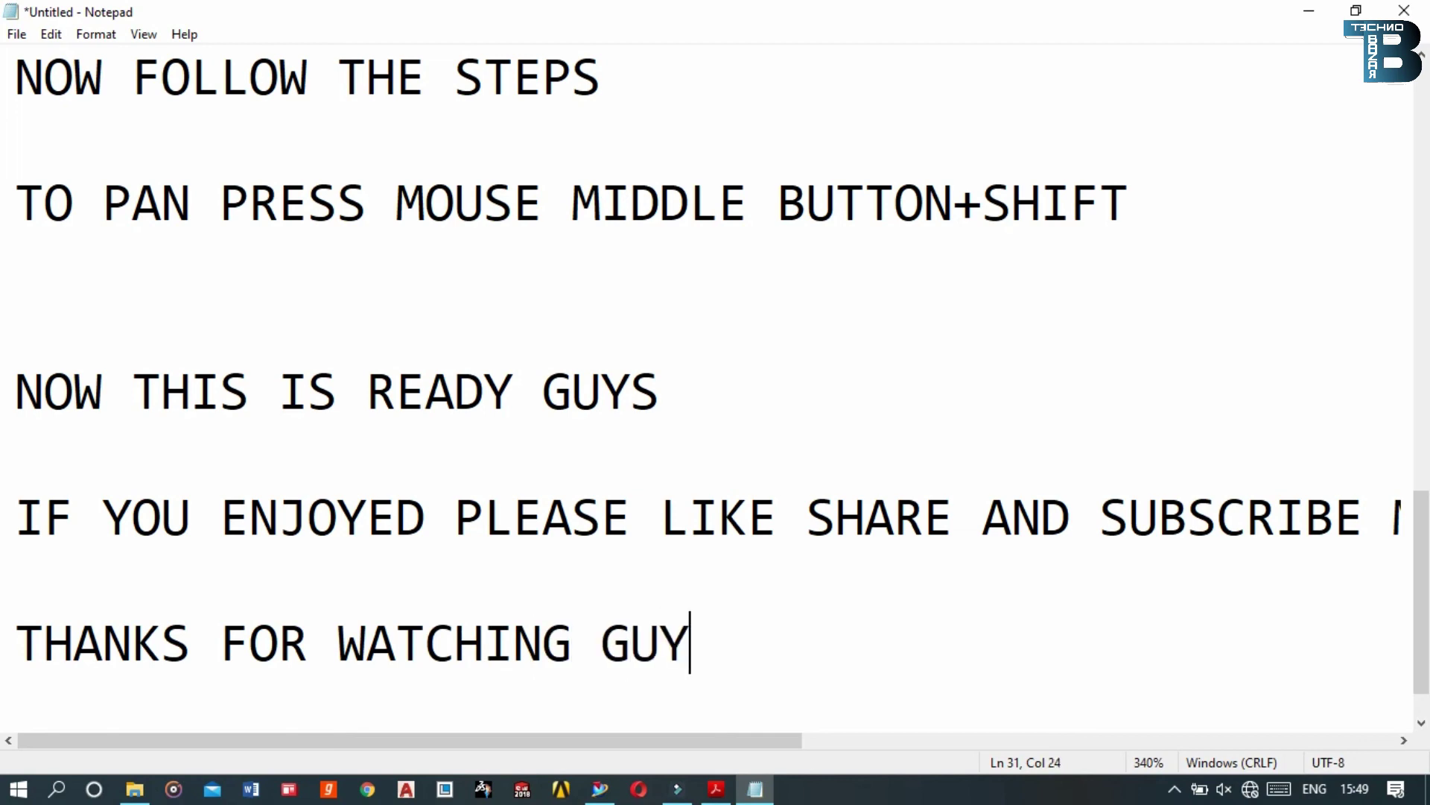